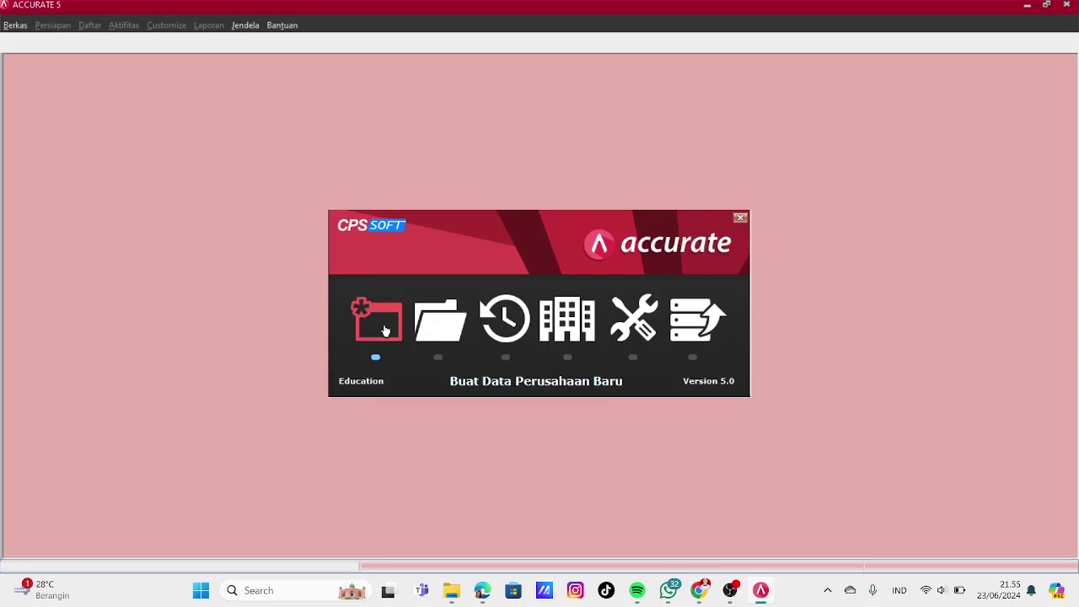
# Start a new company database and browse for where to save it
pyautogui.click(377, 320)
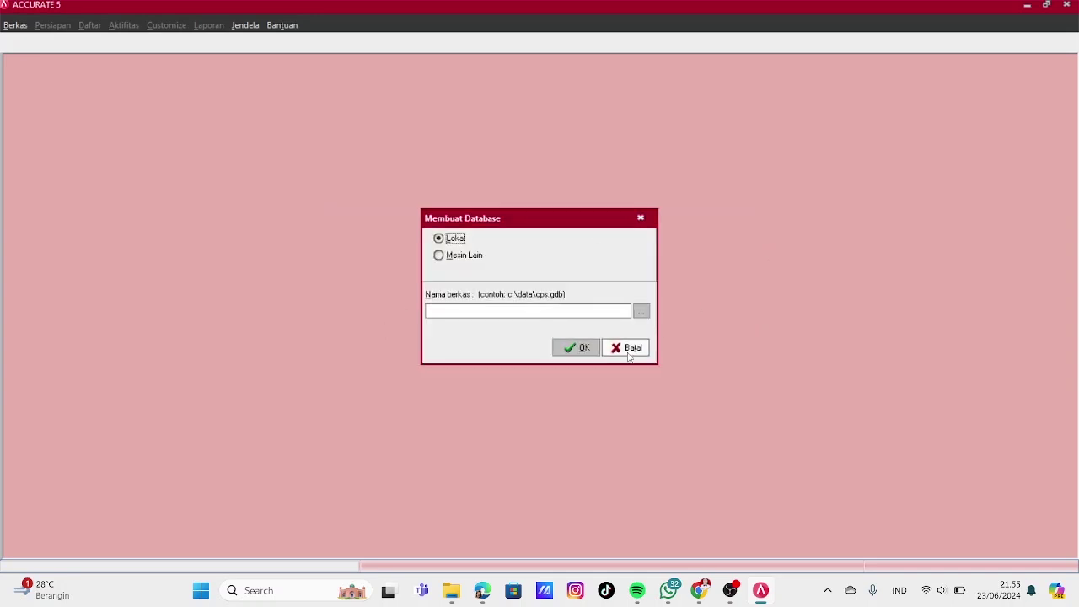
pyautogui.click(640, 314)
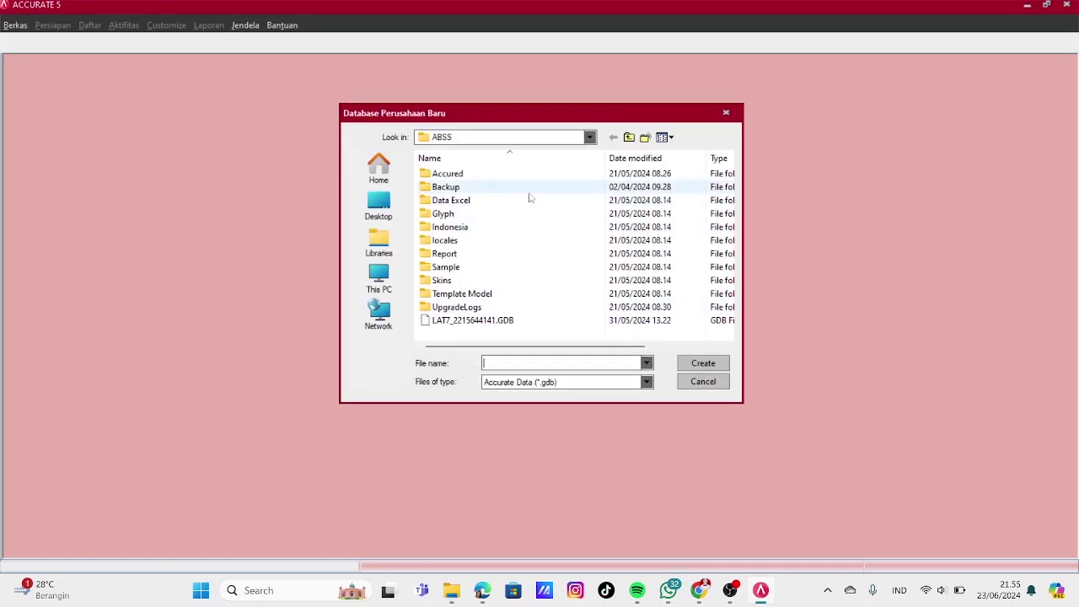
# Create the database in Documents > ACCURATE, named with an ID number plus '_Pt Ceria Abadi'
pyautogui.doubleClick(479, 176)
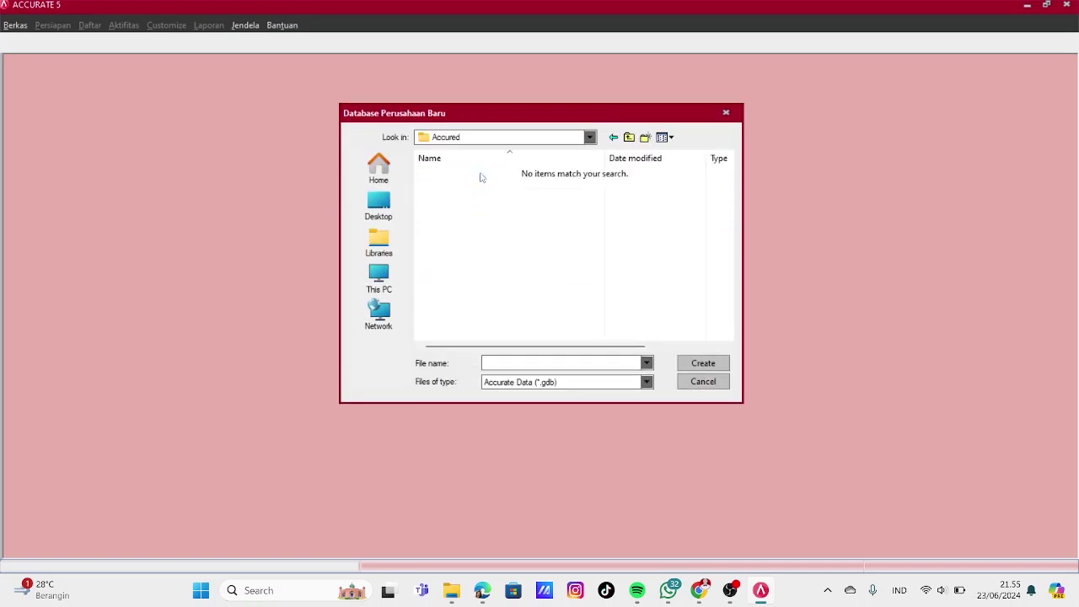
pyautogui.click(378, 236)
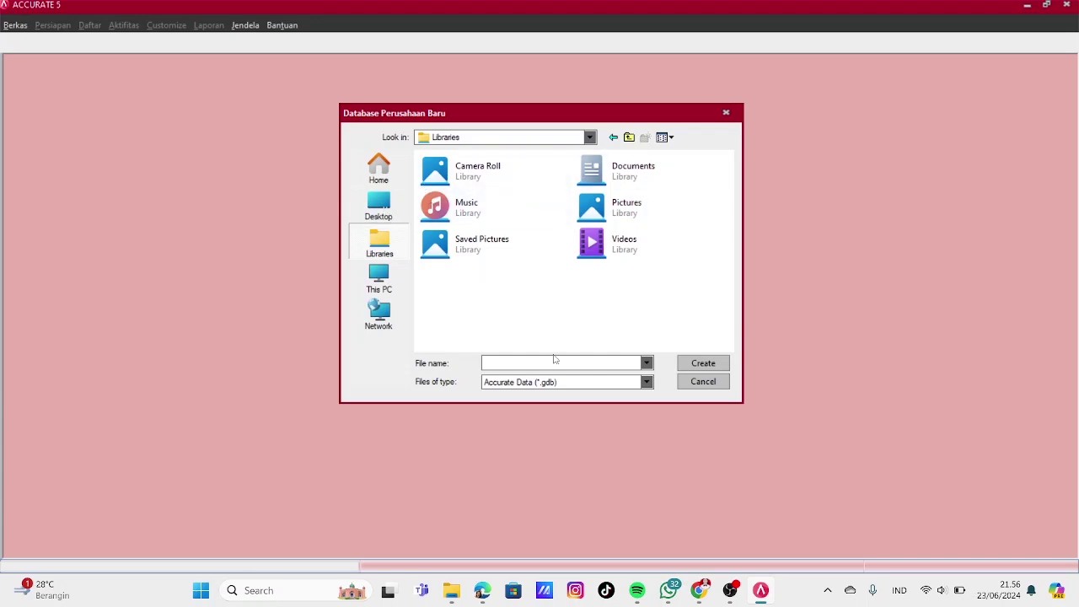
pyautogui.doubleClick(622, 166)
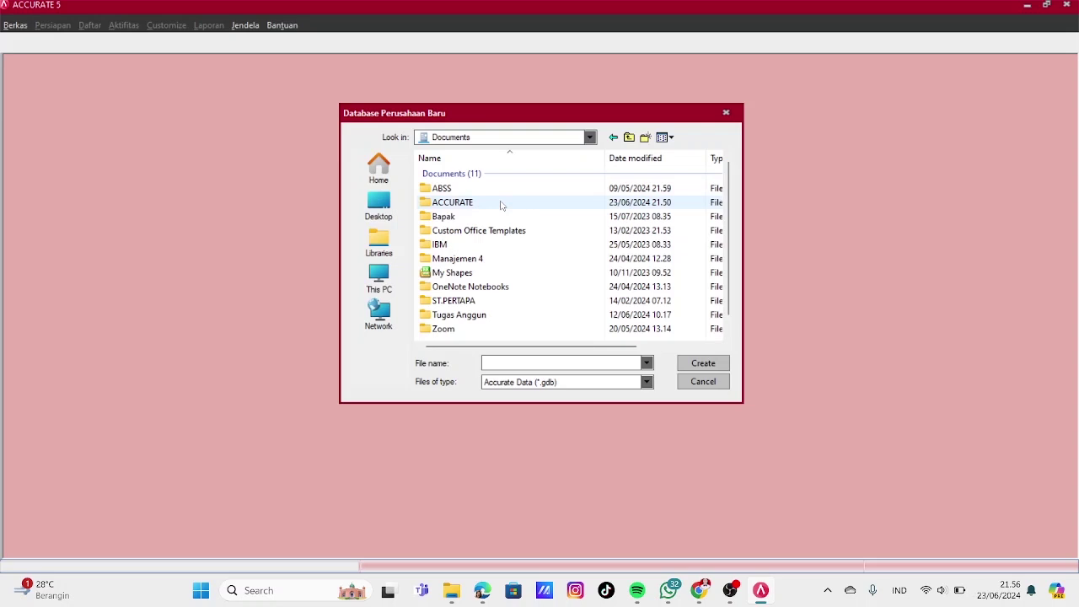
pyautogui.doubleClick(500, 203)
pyautogui.click(519, 361)
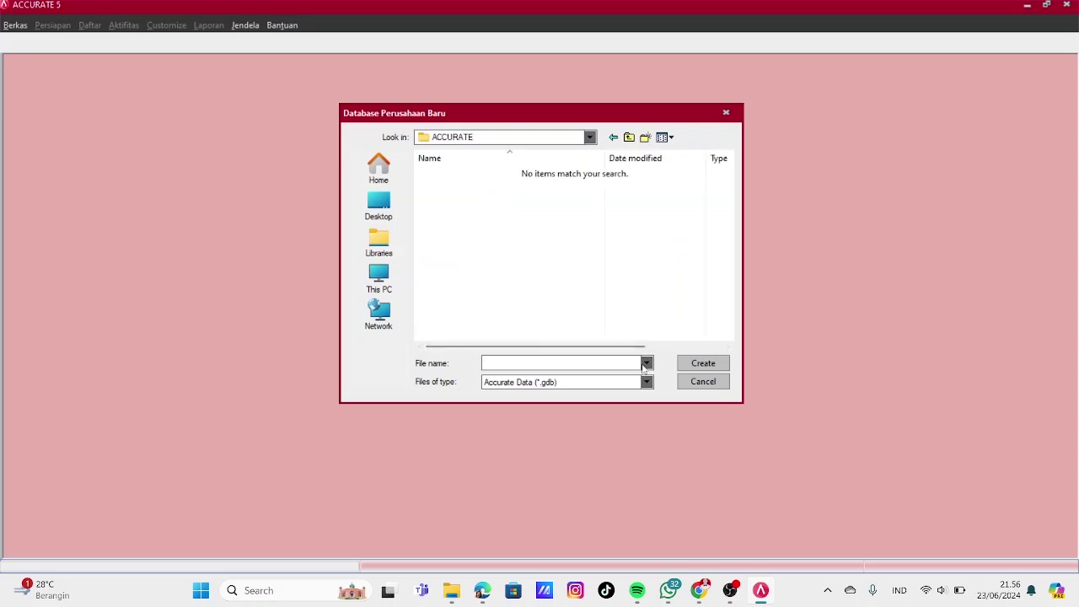
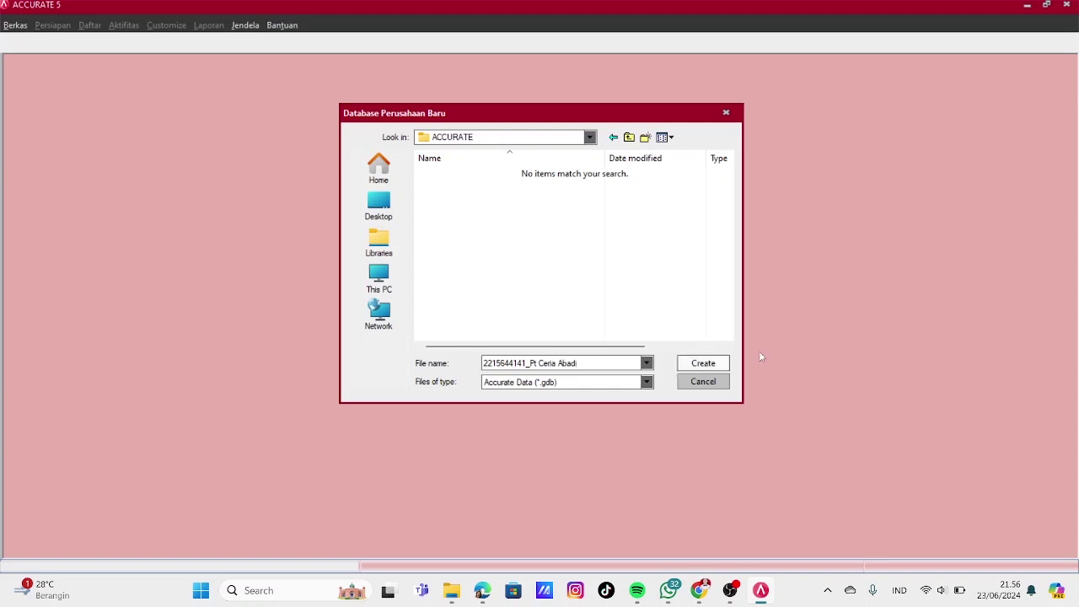
pyautogui.click(706, 364)
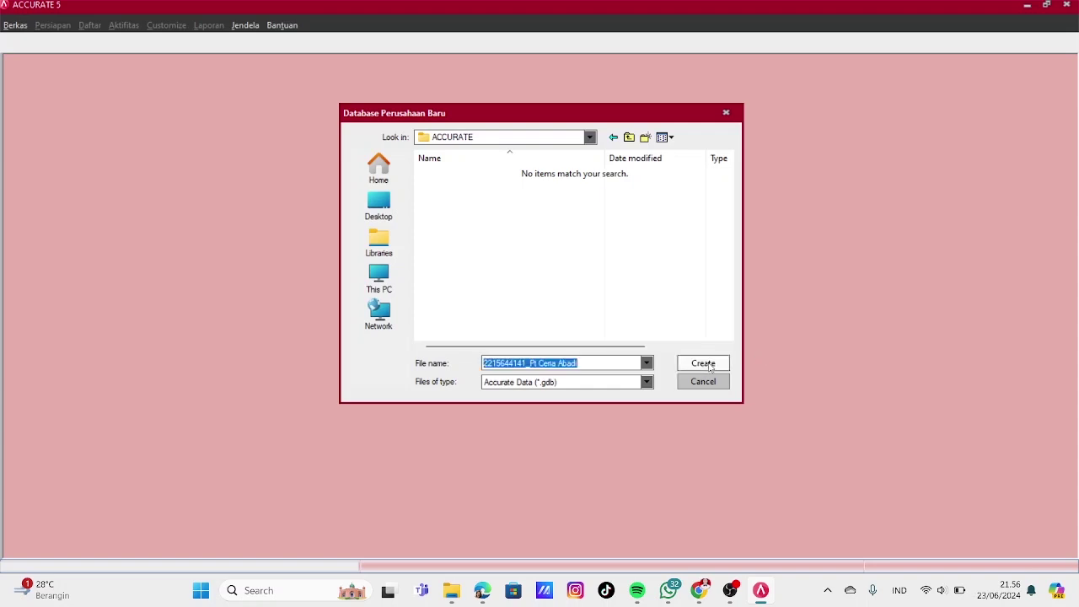
# Confirm the new local database and log in as SUPERVISOR with the supervisor password
pyautogui.click(583, 349)
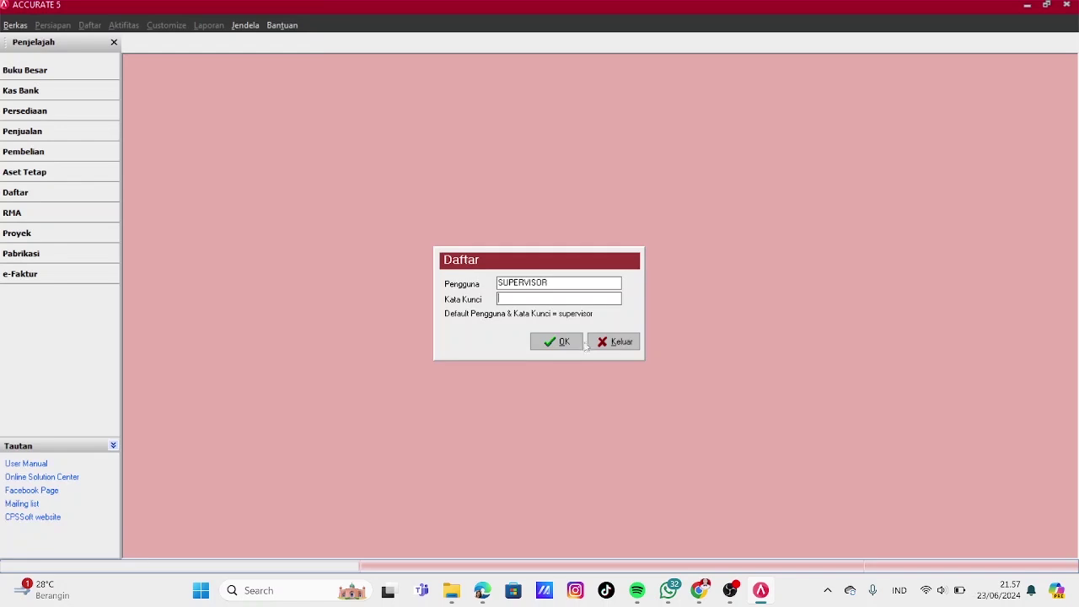
pyautogui.write('supervisor')
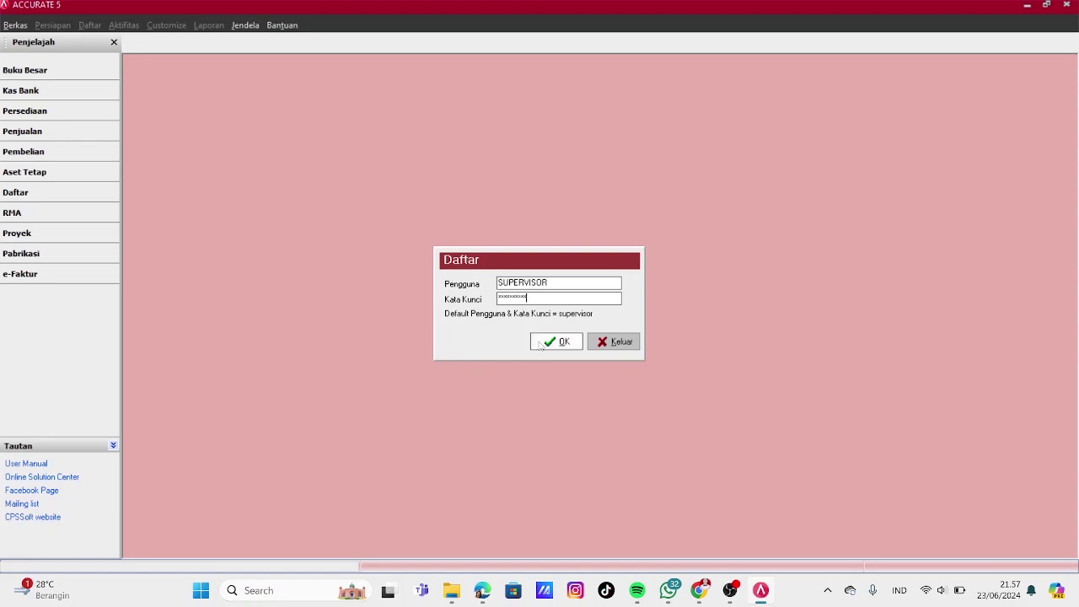
pyautogui.click(541, 343)
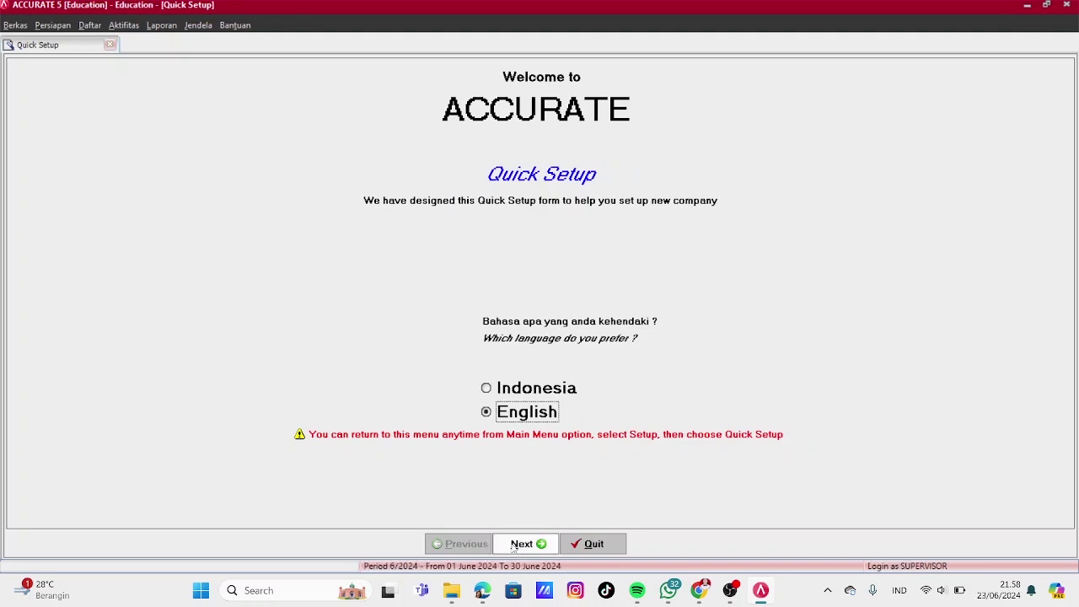
# Choose the setup type and give IDR rate 1, country Indonesia and symbol Rp
pyautogui.click(523, 544)
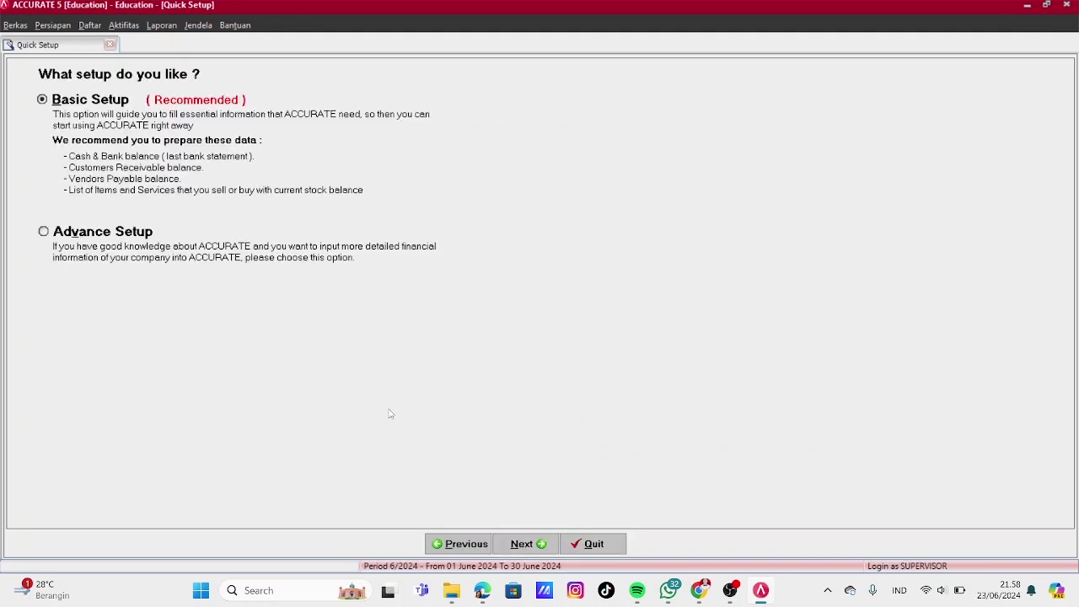
pyautogui.click(44, 234)
pyautogui.click(529, 543)
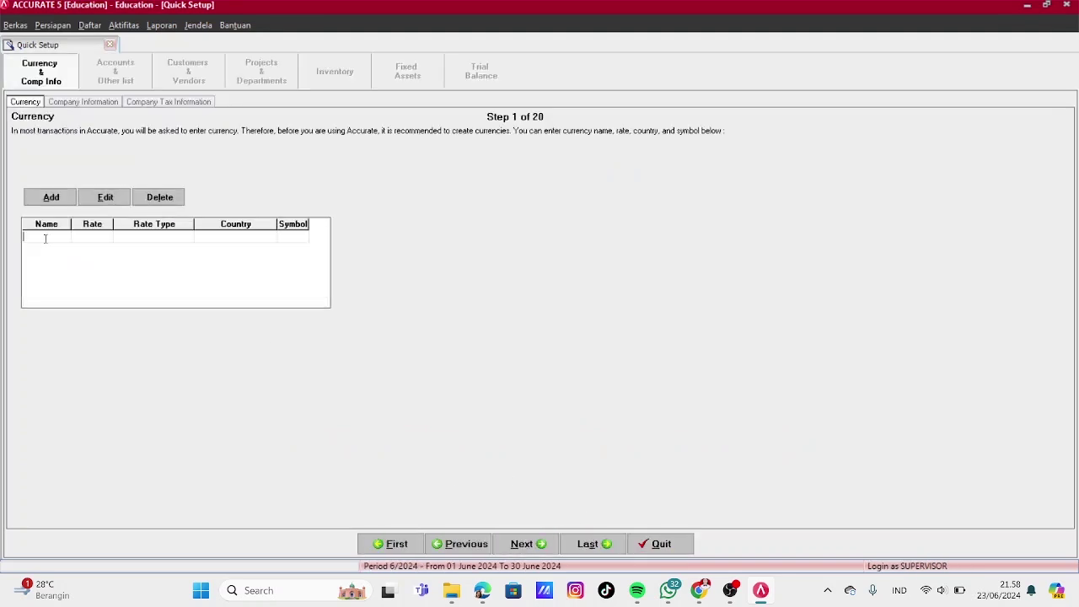
pyautogui.click(103, 238)
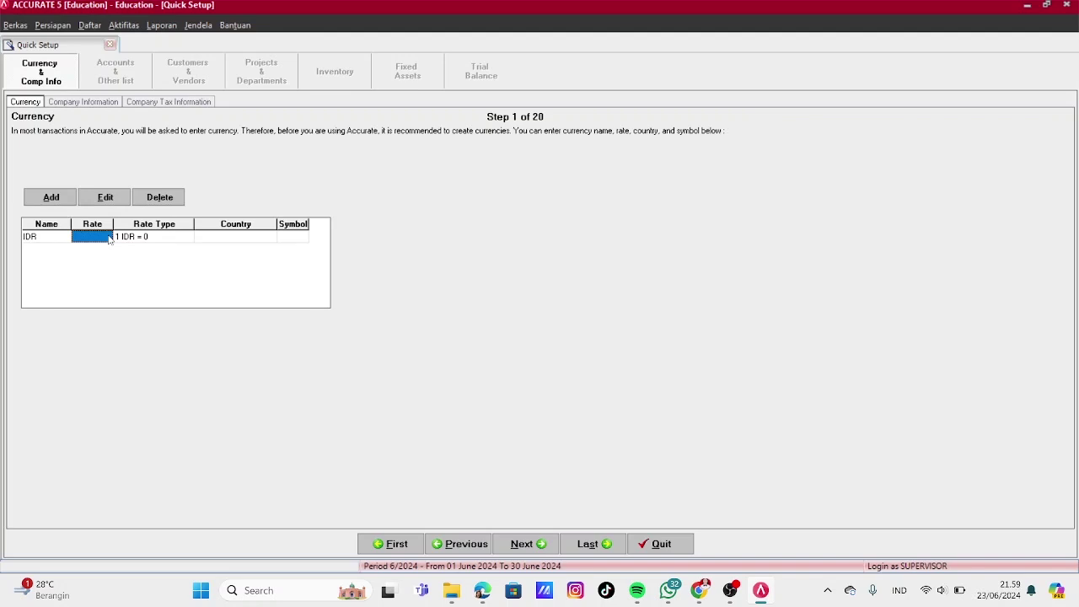
pyautogui.write('1')
pyautogui.click(167, 238)
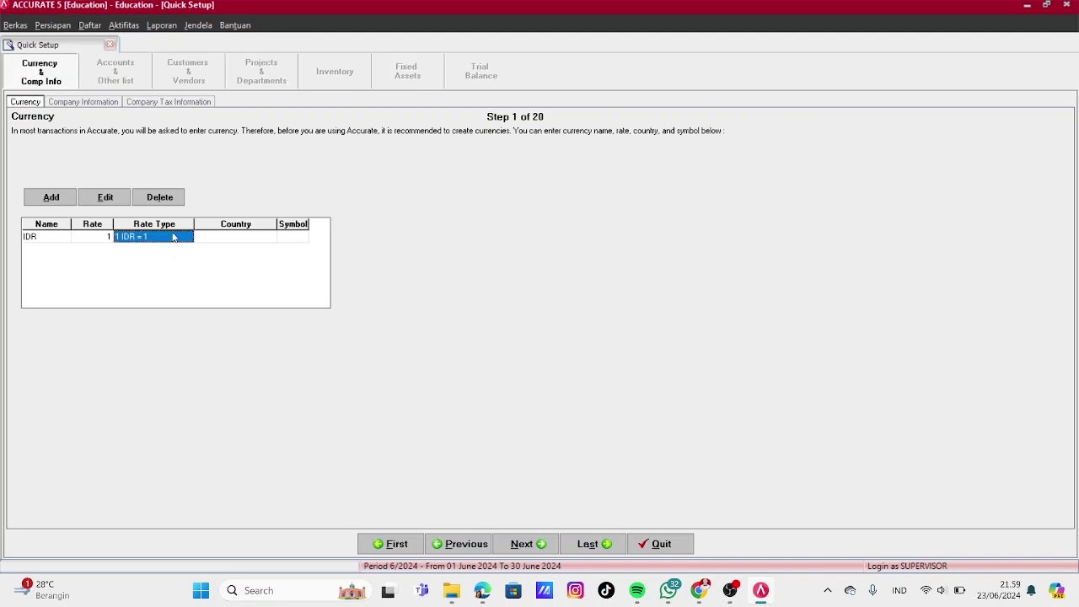
pyautogui.click(231, 237)
pyautogui.click(231, 237)
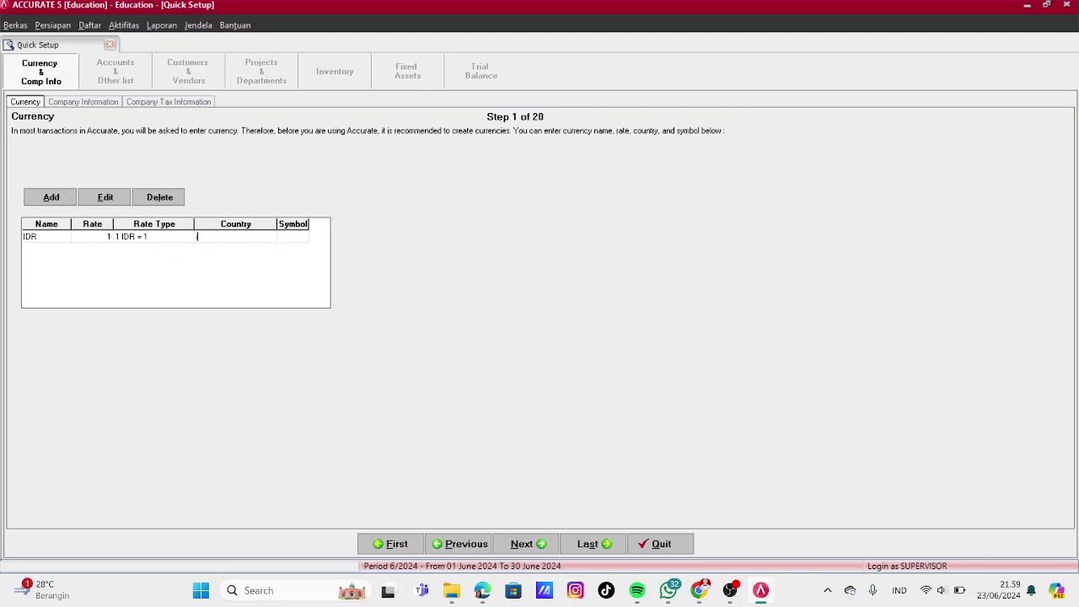
pyautogui.write('Indonesia')
pyautogui.click(293, 238)
pyautogui.write('Rp')
# Add USD at rate 14500 for United States with symbol $, then enter company name PT CERIA ABADI
pyautogui.click(54, 256)
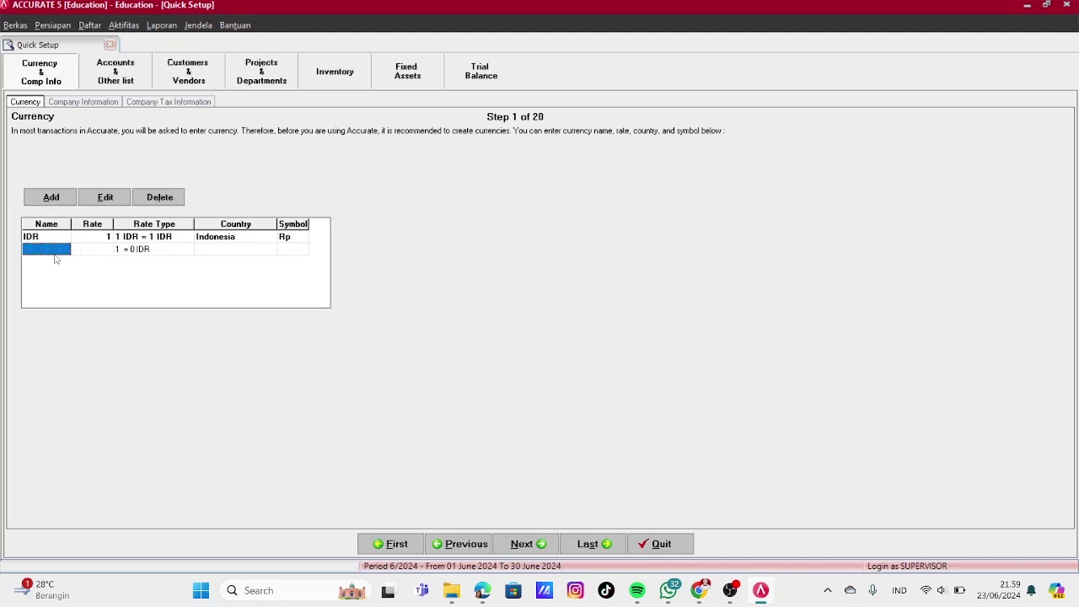
pyautogui.write('USD')
pyautogui.click(102, 255)
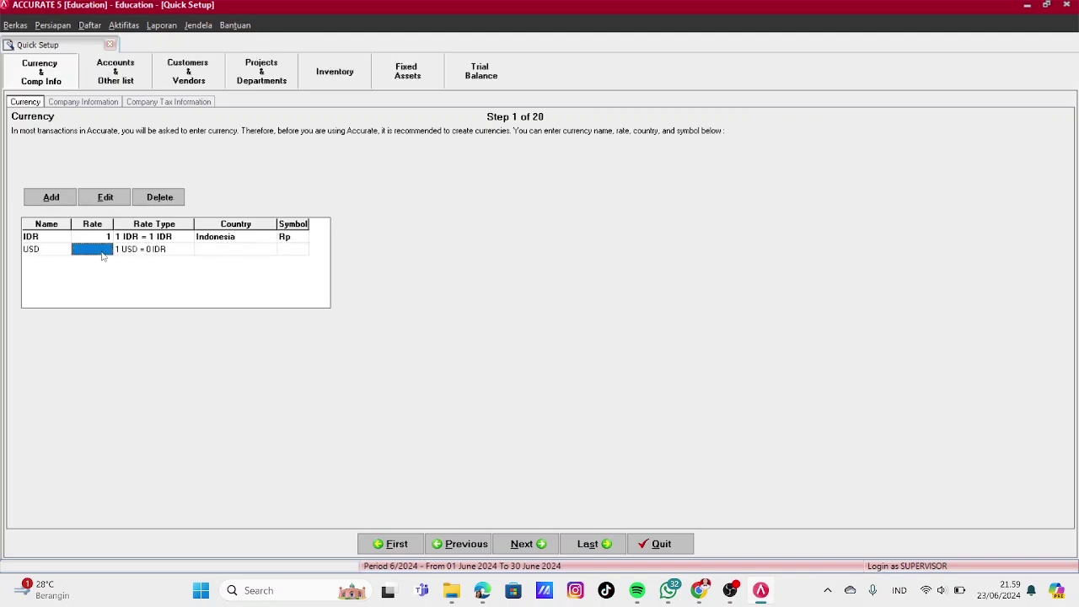
pyautogui.write('14500')
pyautogui.click(204, 253)
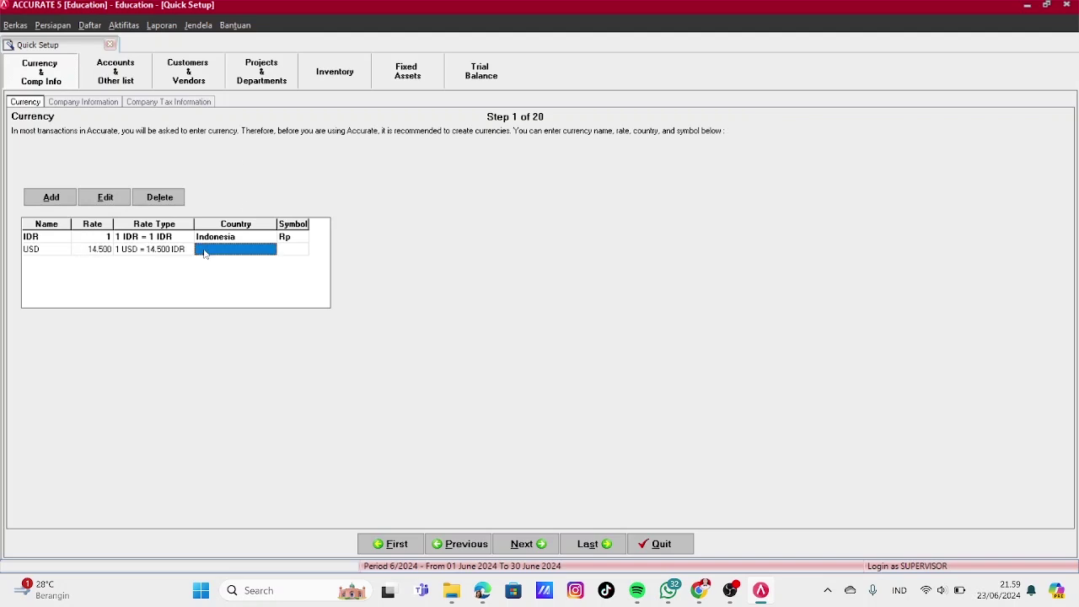
pyautogui.write('United States')
pyautogui.click(294, 253)
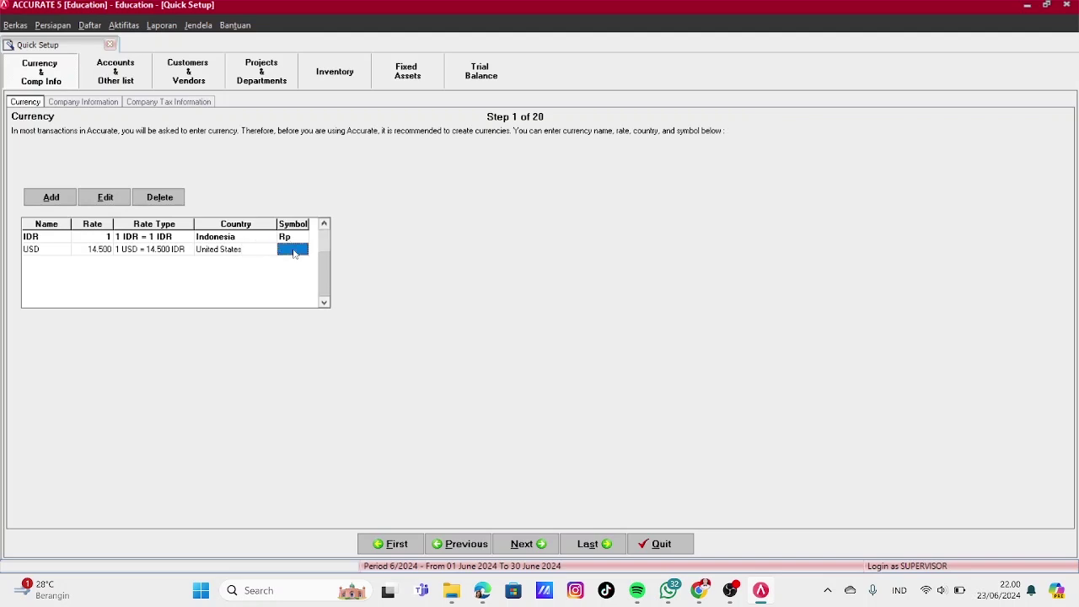
pyautogui.write('$')
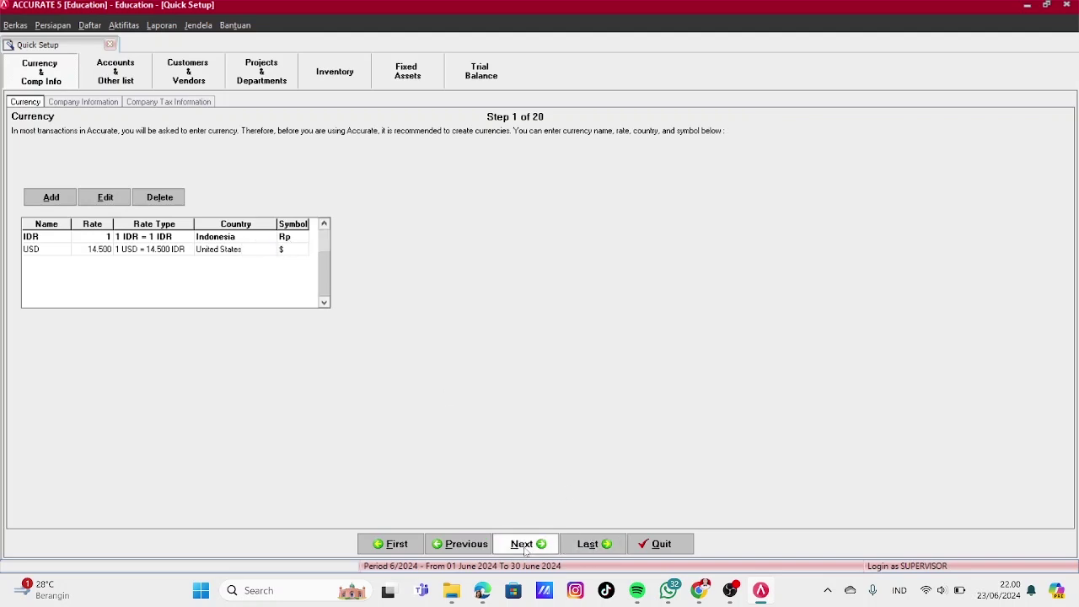
pyautogui.click(522, 543)
pyautogui.write('PT CERIA ABADI')
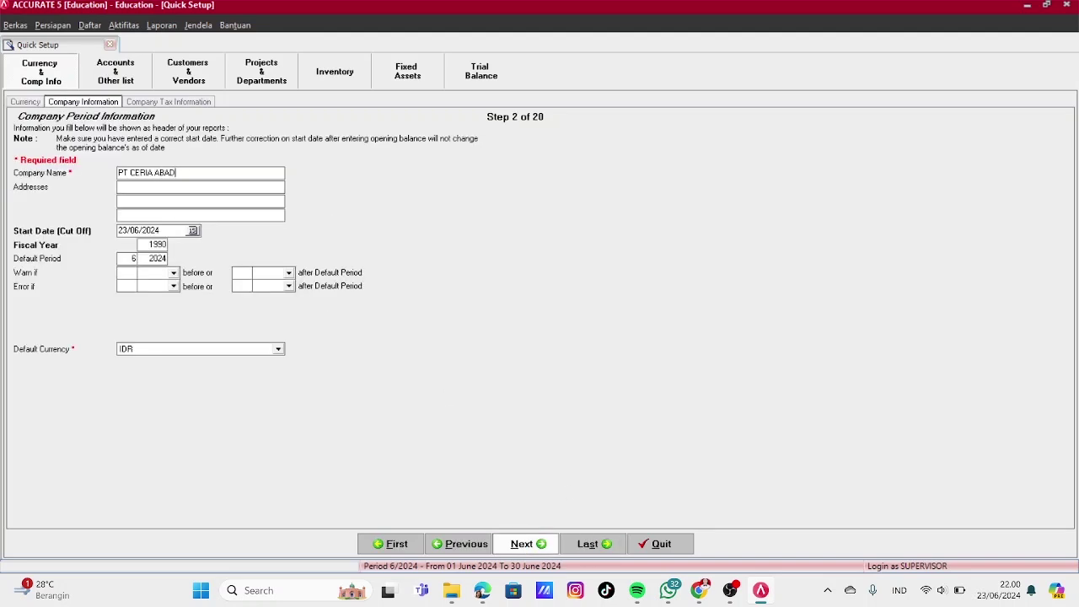
# Enter the company's address
pyautogui.click(160, 188)
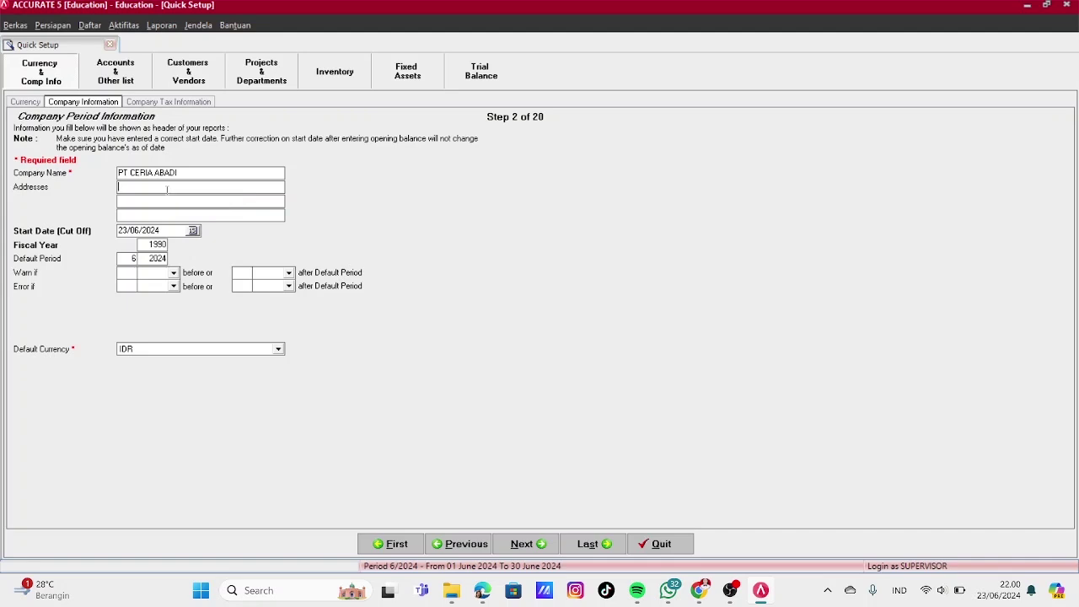
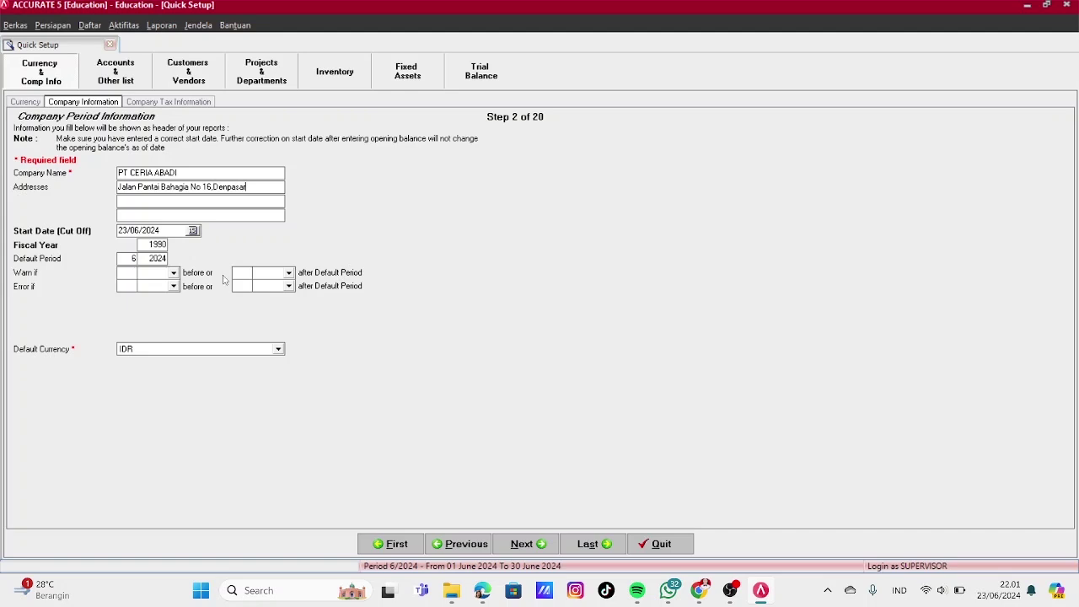
# Set start date 31/12/2020 and fiscal year 2020, then continue to tax information
pyautogui.click(165, 231)
pyautogui.write('31/12/2020')
pyautogui.click(160, 244)
pyautogui.write('2020')
pyautogui.click(164, 258)
pyautogui.click(528, 544)
pyautogui.click(136, 207)
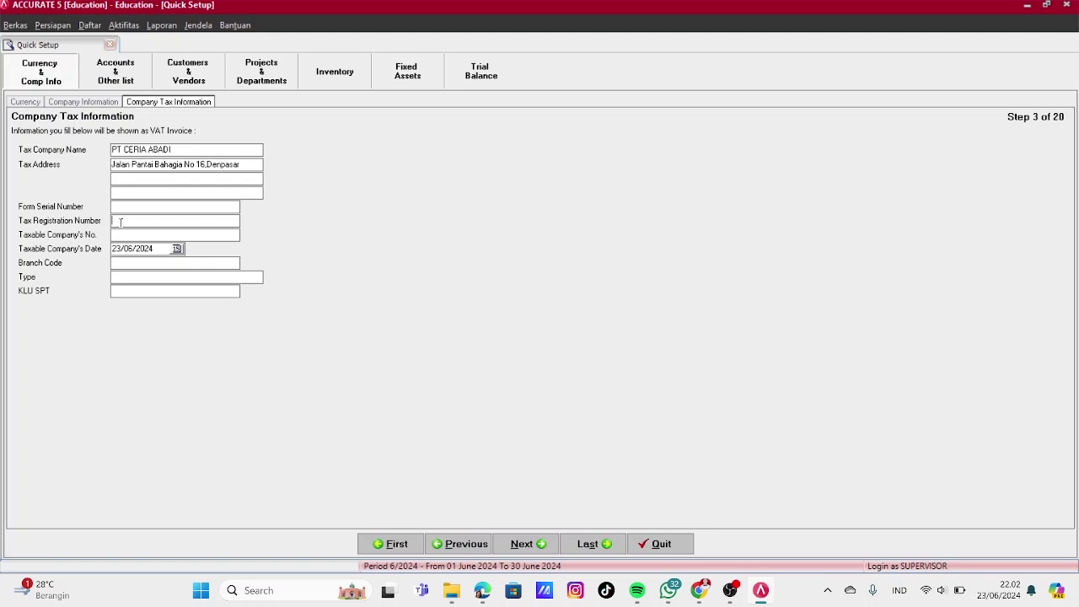
# Enter the company's tax registration number, taxable company number and KLU SPT code 4646521
pyautogui.press('BackSpace')
pyautogui.press('BackSpace')
pyautogui.press('BackSpace')
pyautogui.press('BackSpace')
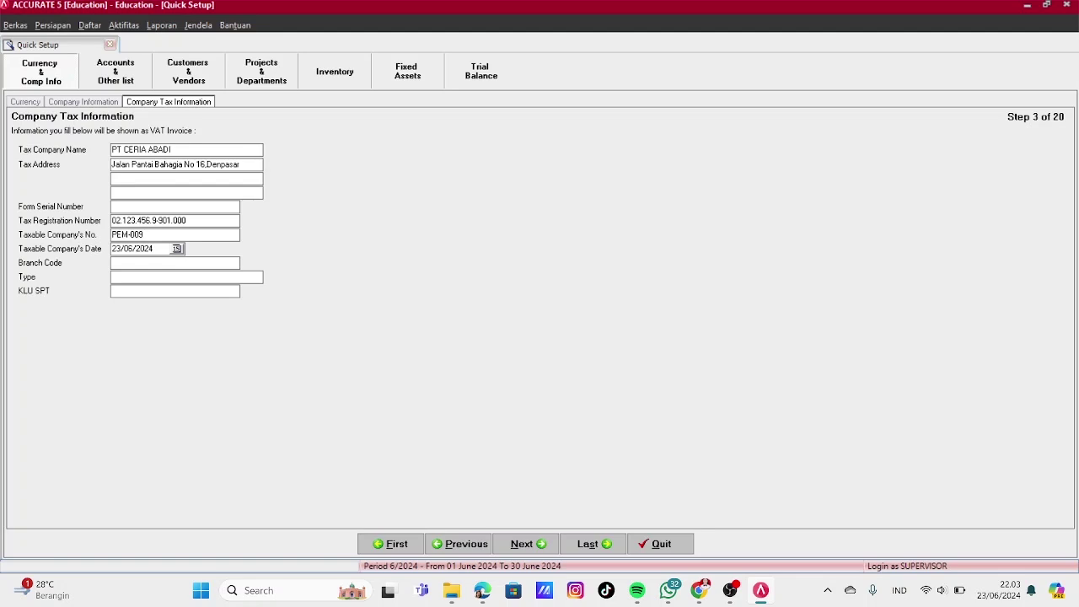
pyautogui.press('BackSpace')
pyautogui.press('BackSpace')
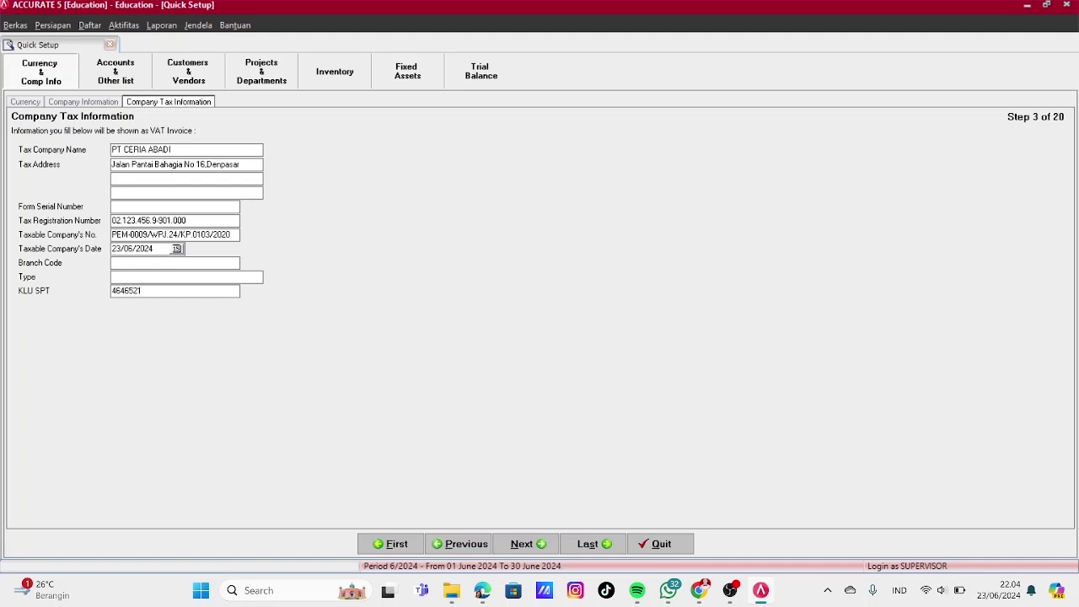
# Set the taxable company date to 31/12/2020 and continue to the chart of accounts
pyautogui.hotkey('ctrl', 'a')
pyautogui.press('BackSpace')
pyautogui.write('31')
pyautogui.write('12')
pyautogui.press('BackSpace')
pyautogui.press('BackSpace')
pyautogui.press('BackSpace')
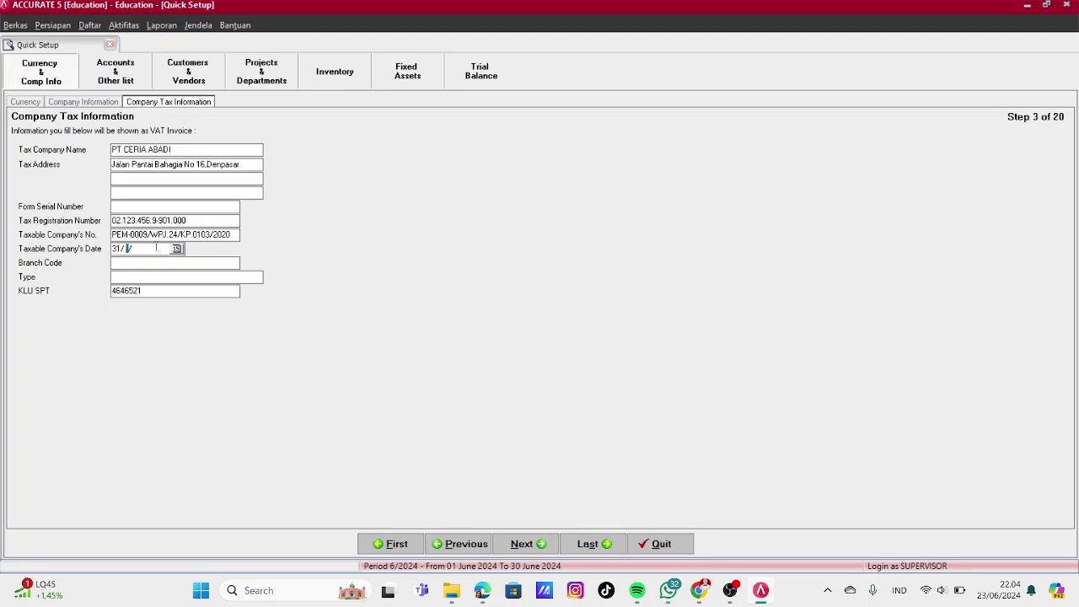
pyautogui.press('super+shift+s')
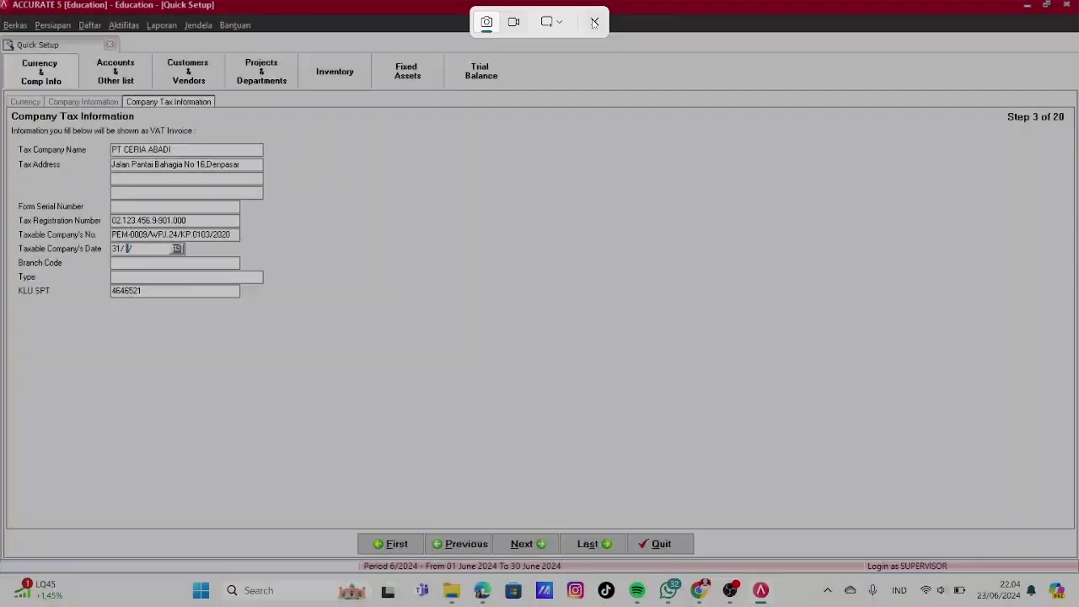
pyautogui.click(595, 23)
pyautogui.write('122020')
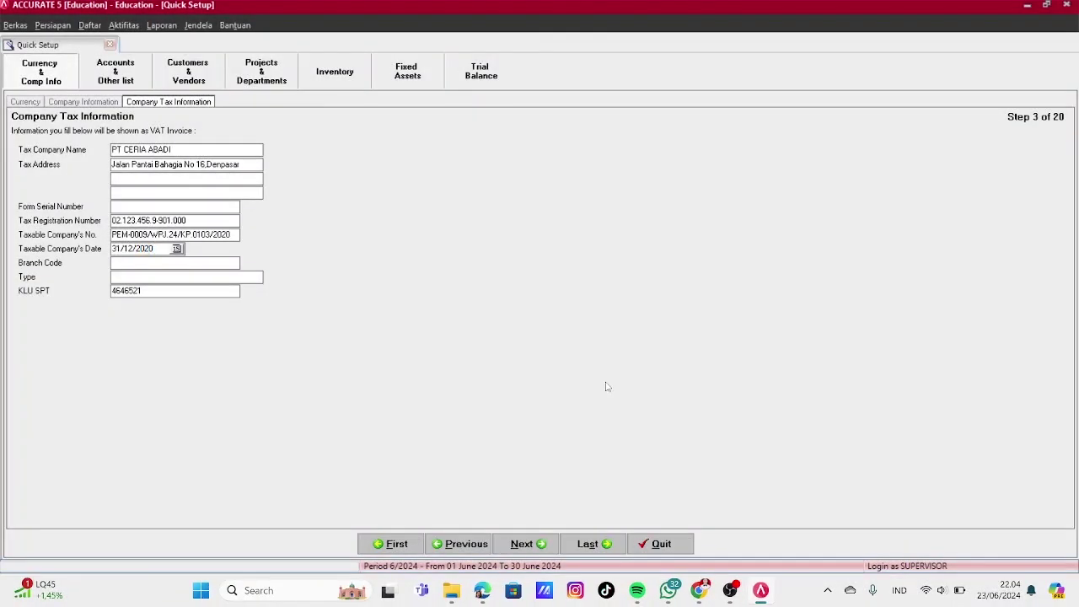
pyautogui.click(538, 544)
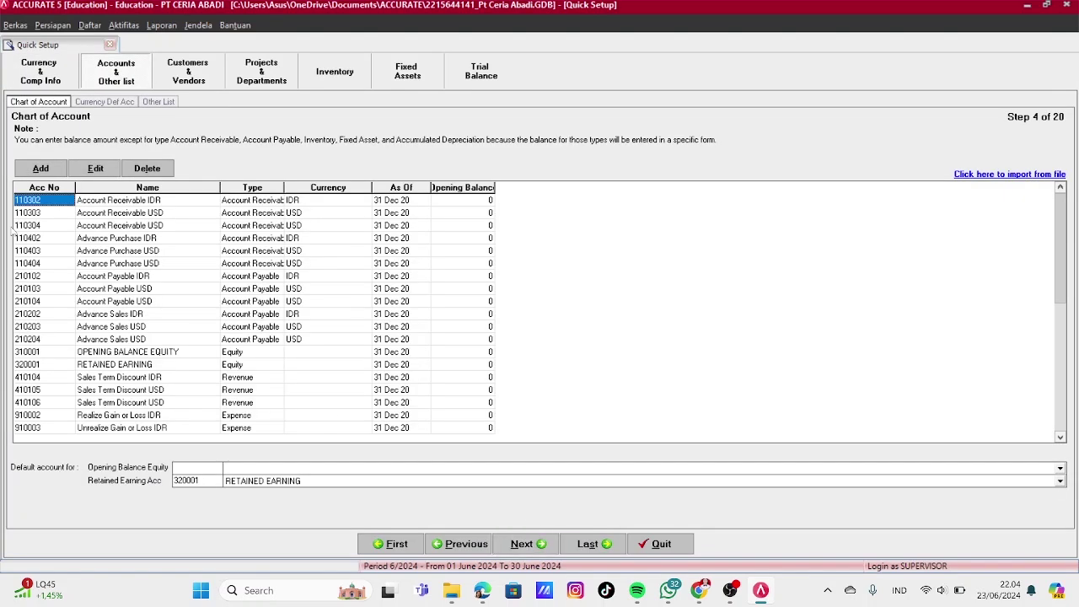
# Delete accounts 110302, 110303, 110304, 110402, 110403 and 110404
pyautogui.rightClick(59, 203)
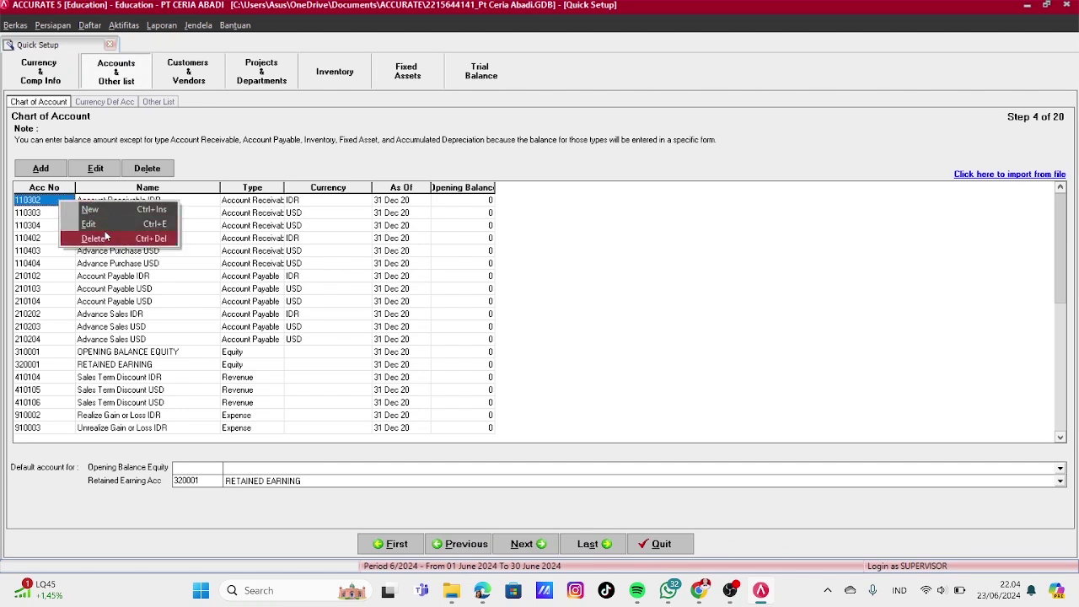
pyautogui.click(105, 237)
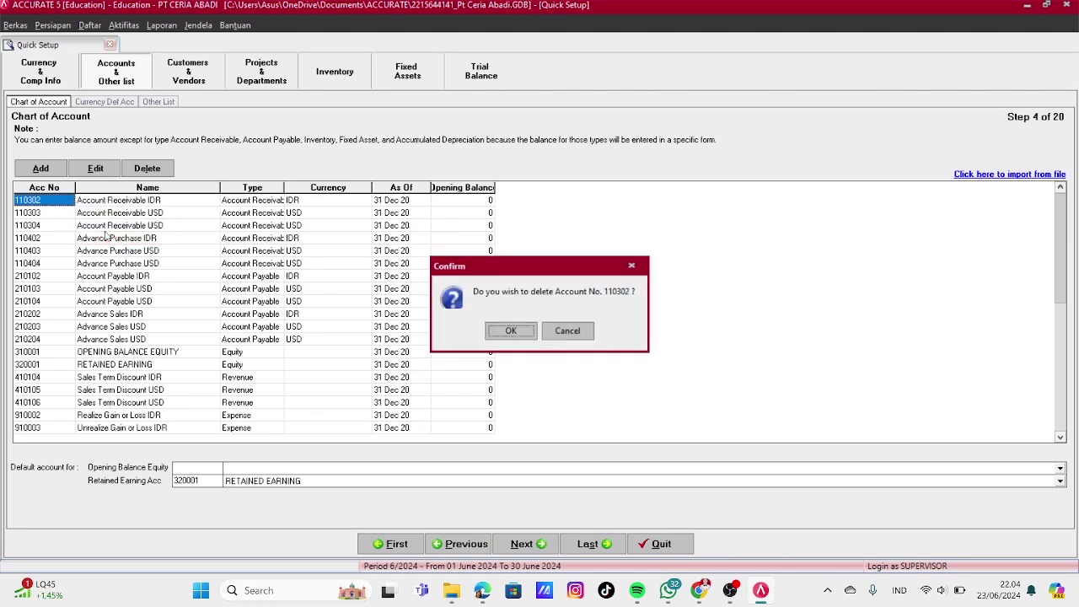
pyautogui.click(513, 332)
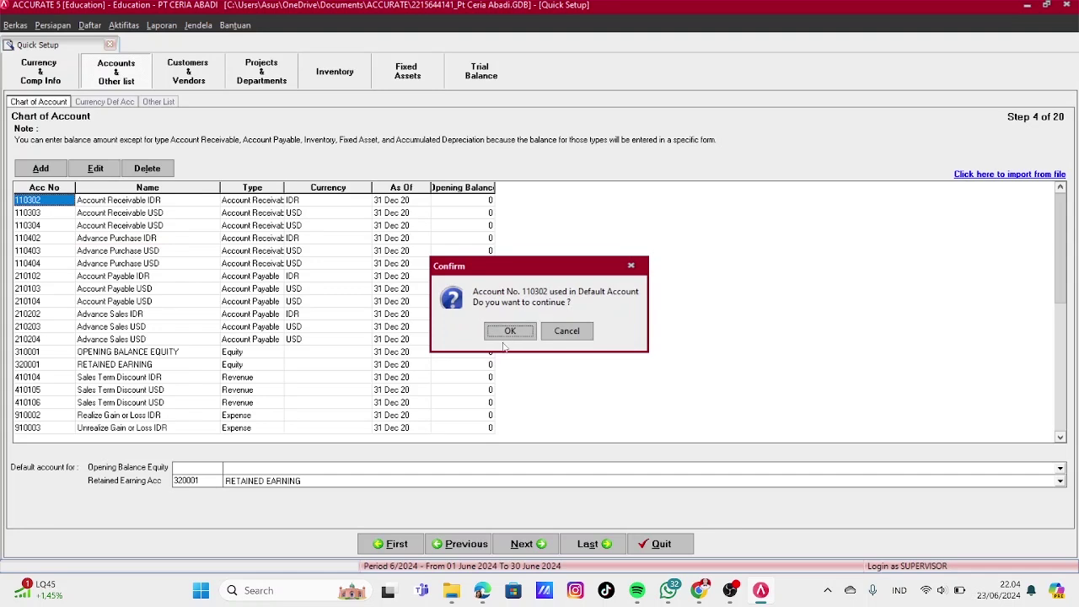
pyautogui.click(505, 331)
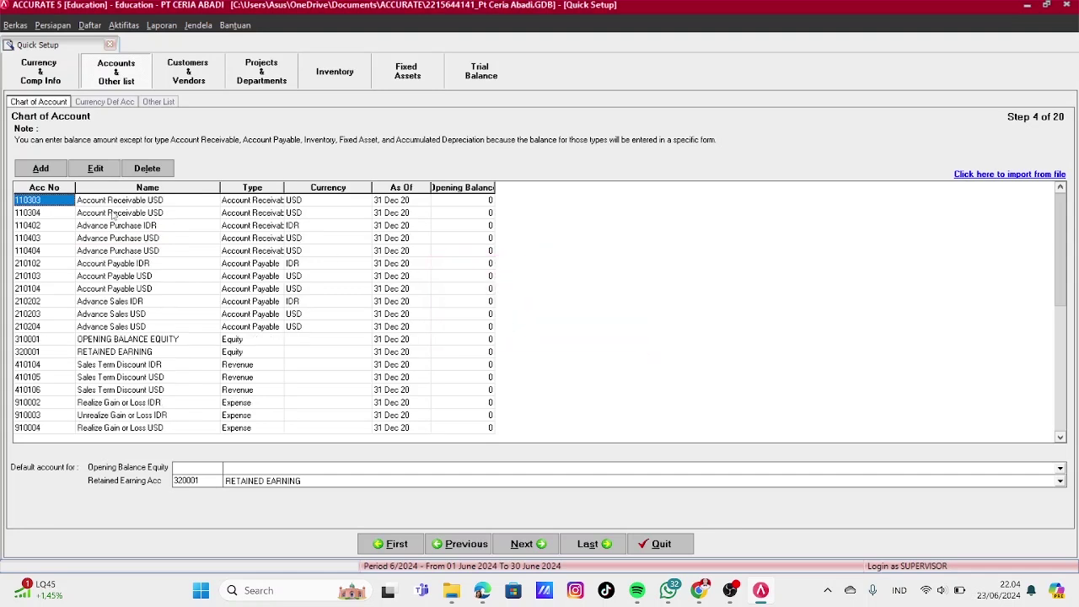
pyautogui.rightClick(43, 204)
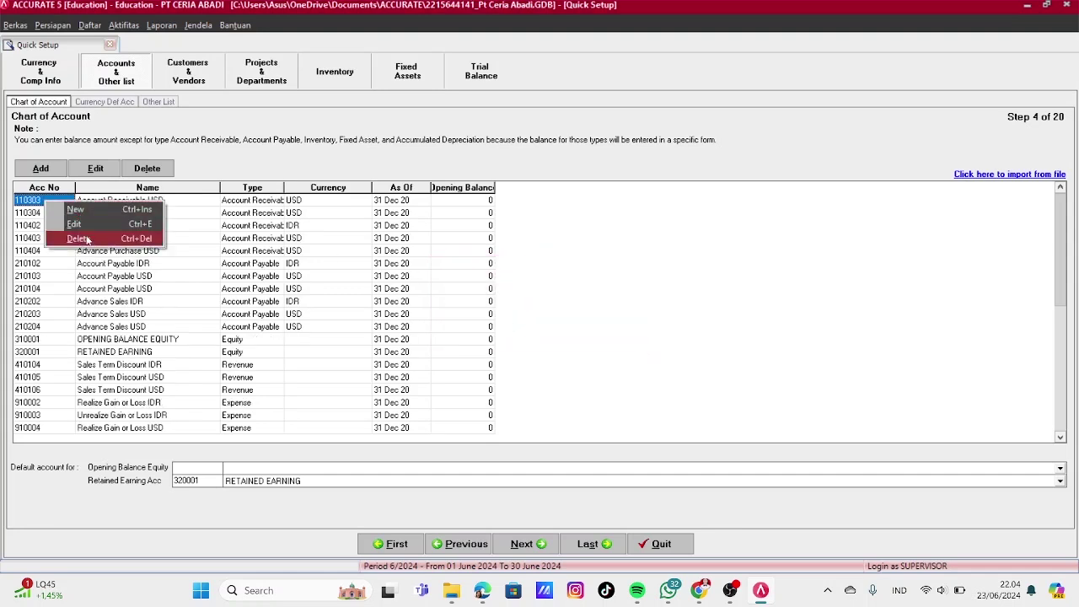
pyautogui.click(57, 237)
pyautogui.click(512, 331)
pyautogui.rightClick(65, 204)
pyautogui.click(97, 237)
pyautogui.click(512, 331)
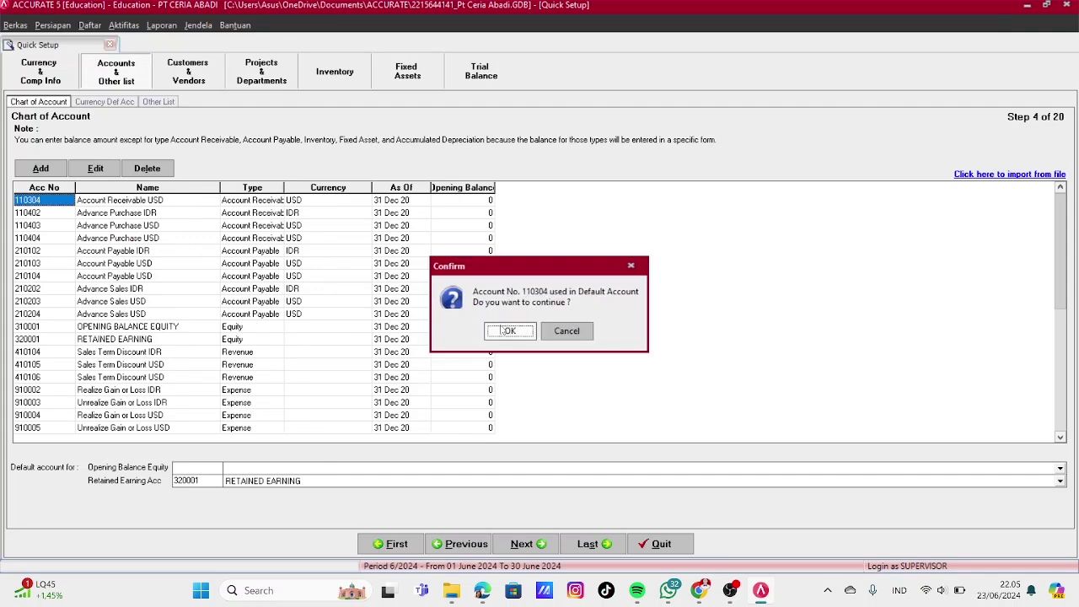
pyautogui.click(512, 331)
pyautogui.rightClick(65, 203)
pyautogui.click(97, 238)
pyautogui.click(512, 332)
pyautogui.click(511, 331)
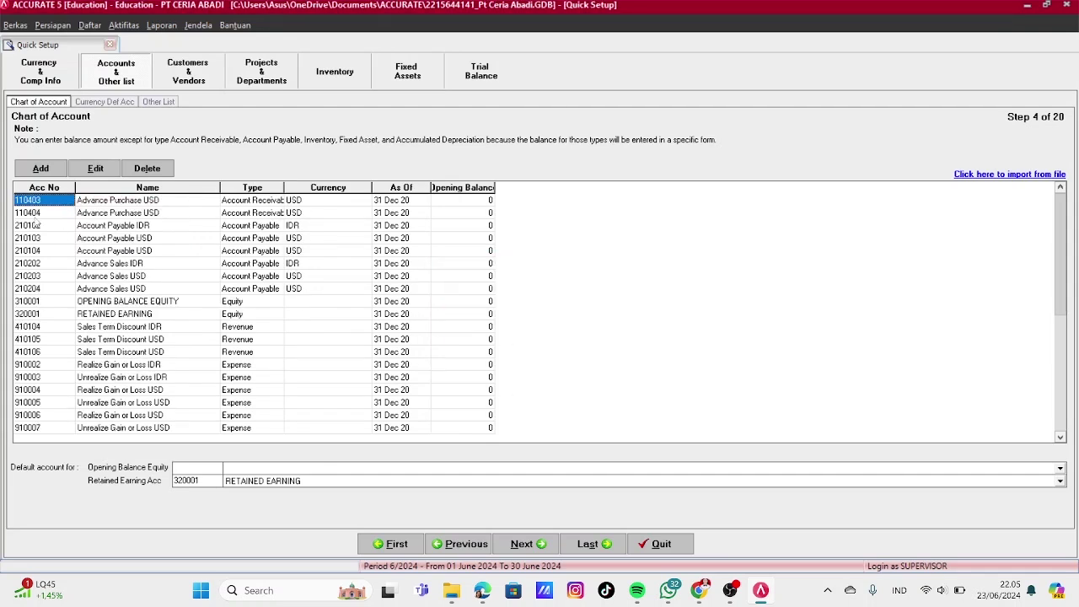
pyautogui.rightClick(38, 203)
pyautogui.click(78, 241)
pyautogui.click(511, 327)
pyautogui.rightClick(48, 203)
pyautogui.click(79, 239)
pyautogui.click(512, 327)
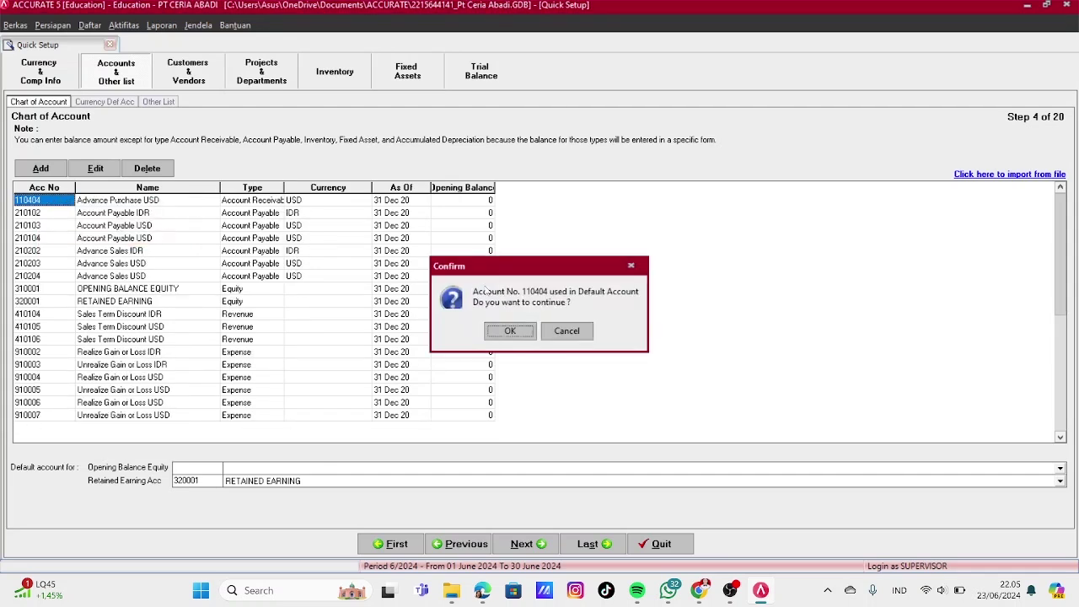
pyautogui.click(511, 327)
# Delete accounts 210102, 210103, 210104, 210202, 210203 and 210204
pyautogui.rightClick(125, 209)
pyautogui.click(155, 239)
pyautogui.click(512, 329)
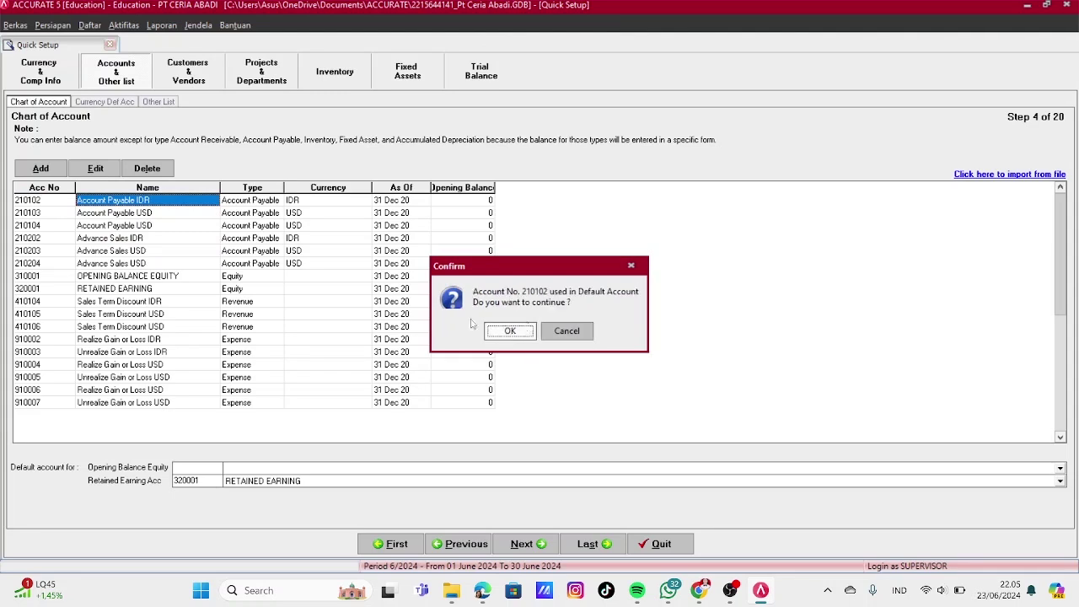
pyautogui.click(511, 329)
pyautogui.click(84, 232)
pyautogui.click(512, 331)
pyautogui.rightClick(80, 200)
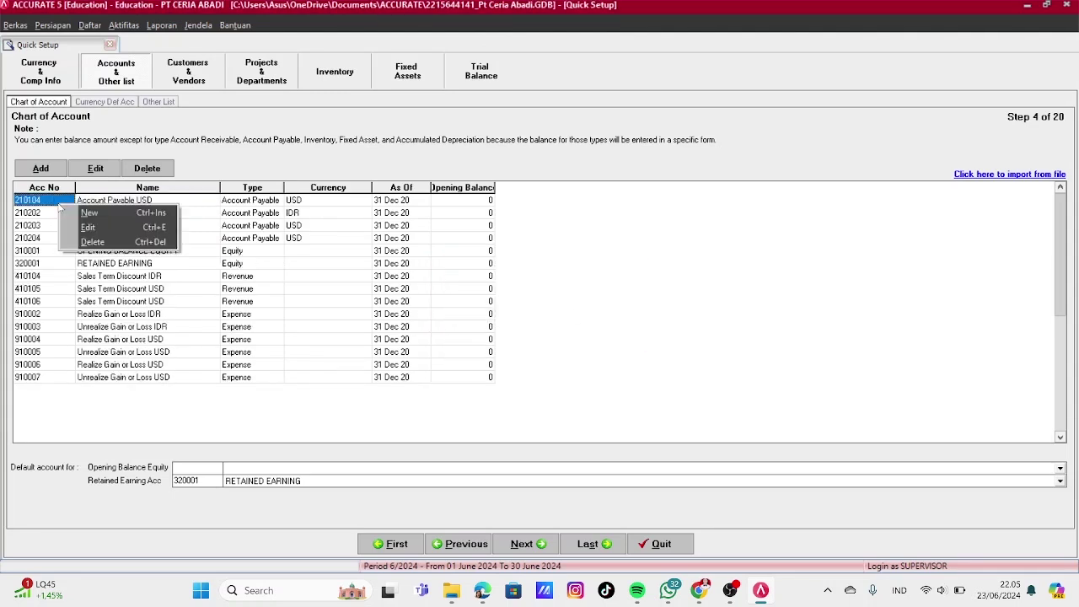
pyautogui.click(84, 237)
pyautogui.click(512, 331)
pyautogui.click(510, 331)
pyautogui.rightClick(52, 203)
pyautogui.click(84, 236)
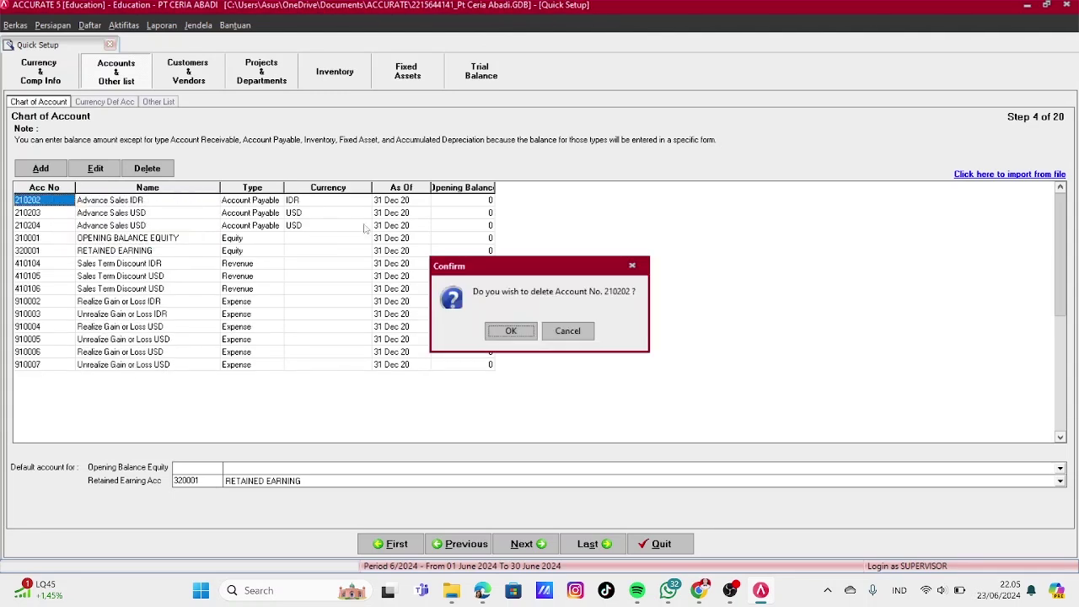
pyautogui.click(510, 331)
pyautogui.click(510, 331)
pyautogui.rightClick(52, 202)
pyautogui.click(84, 236)
pyautogui.click(510, 330)
pyautogui.rightClick(52, 202)
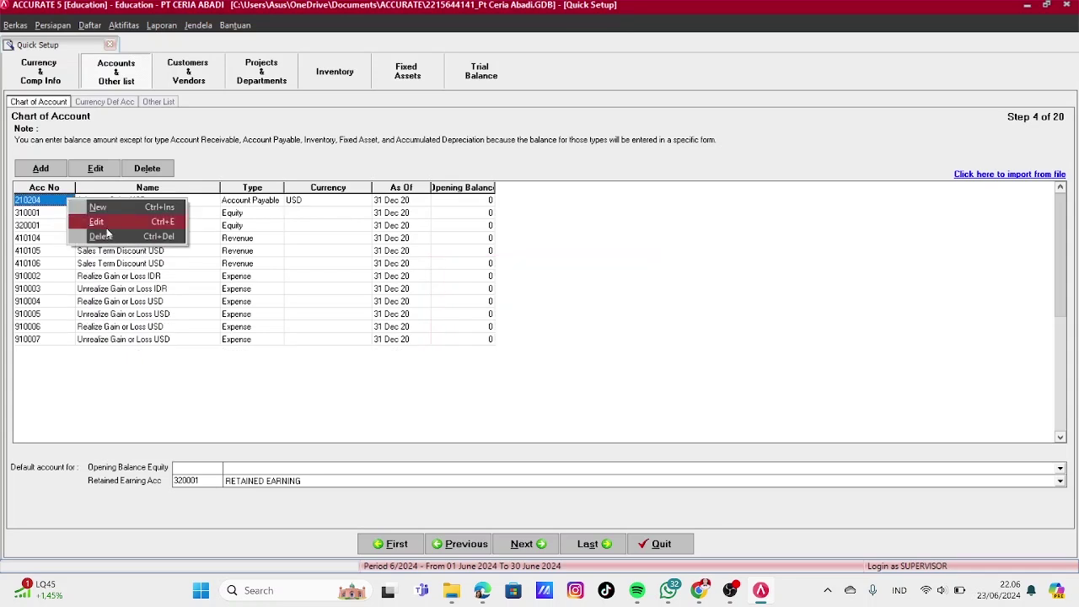
pyautogui.click(84, 236)
pyautogui.press('Return')
pyautogui.click(509, 330)
# Delete accounts 410104, 410105 and 410106
pyautogui.rightClick(53, 225)
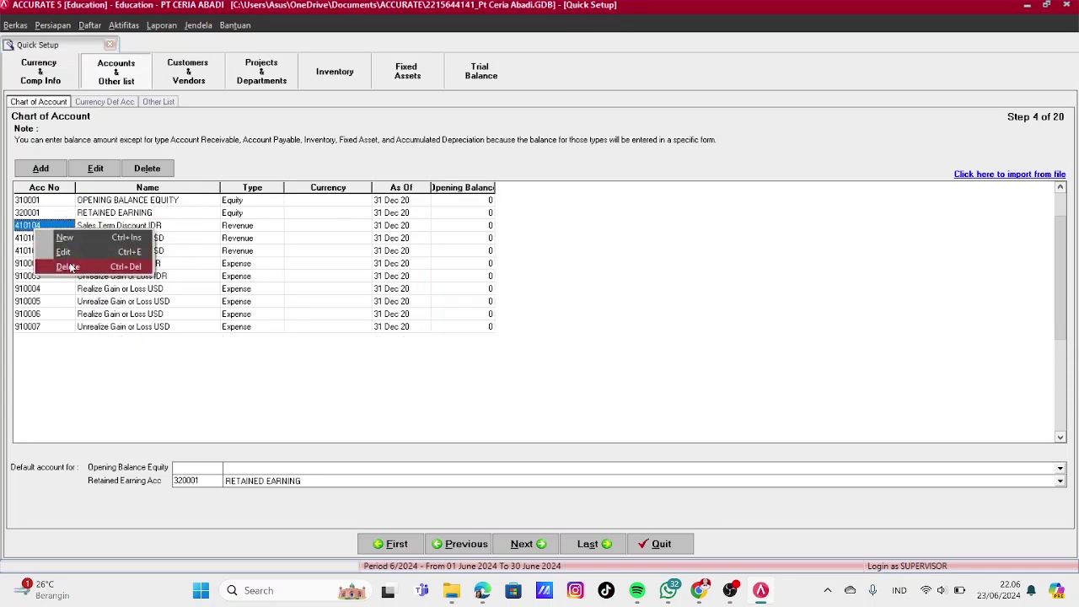
pyautogui.click(84, 259)
pyautogui.click(510, 330)
pyautogui.click(510, 330)
pyautogui.rightClick(53, 225)
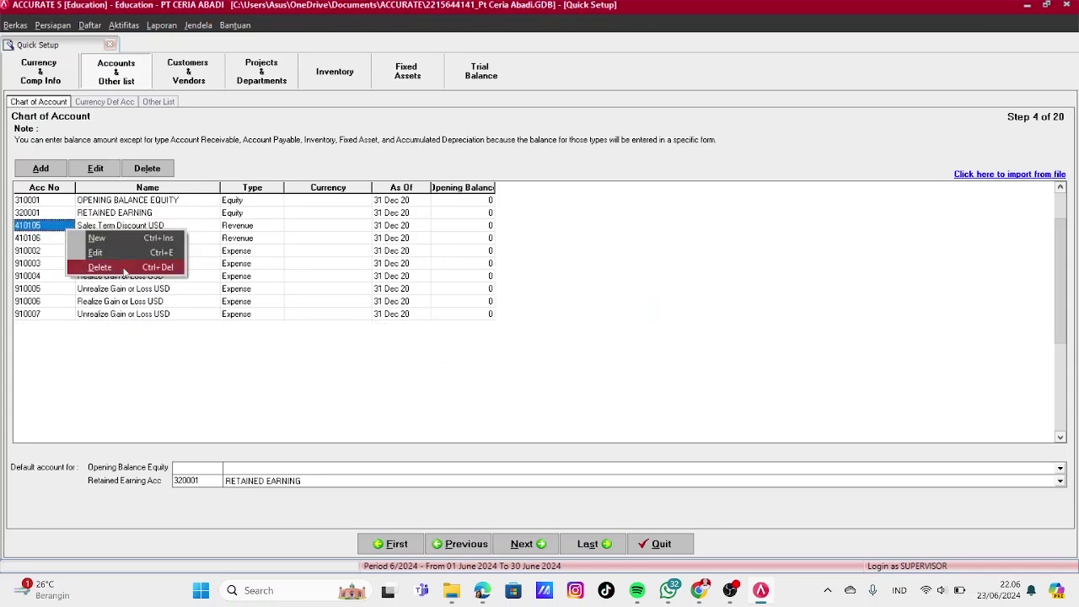
pyautogui.click(74, 264)
pyautogui.click(510, 331)
pyautogui.rightClick(56, 227)
pyautogui.click(109, 263)
pyautogui.click(510, 330)
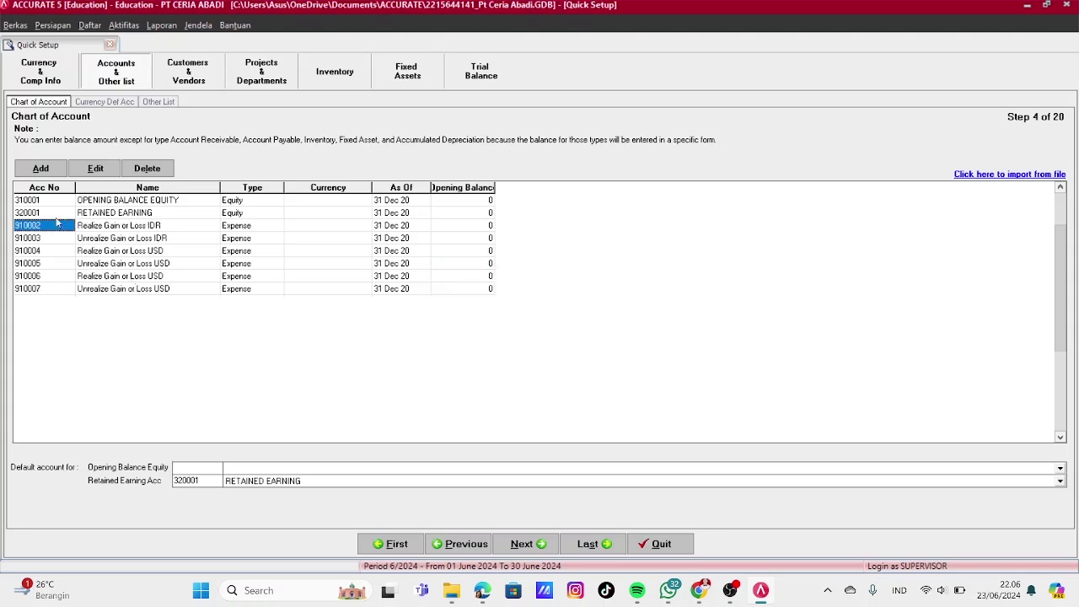
# Delete accounts 910002 through 910007 and go on to the next setup step
pyautogui.rightClick(52, 225)
pyautogui.click(75, 265)
pyautogui.click(510, 330)
pyautogui.click(510, 331)
pyautogui.rightClick(52, 225)
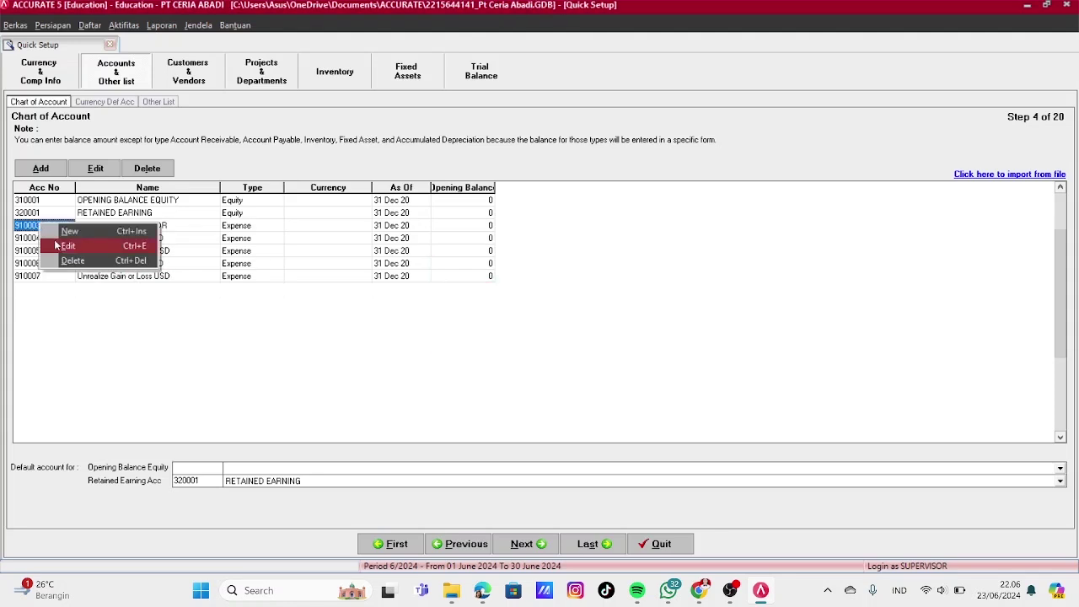
pyautogui.click(74, 265)
pyautogui.click(510, 330)
pyautogui.click(510, 331)
pyautogui.rightClick(52, 225)
pyautogui.click(74, 265)
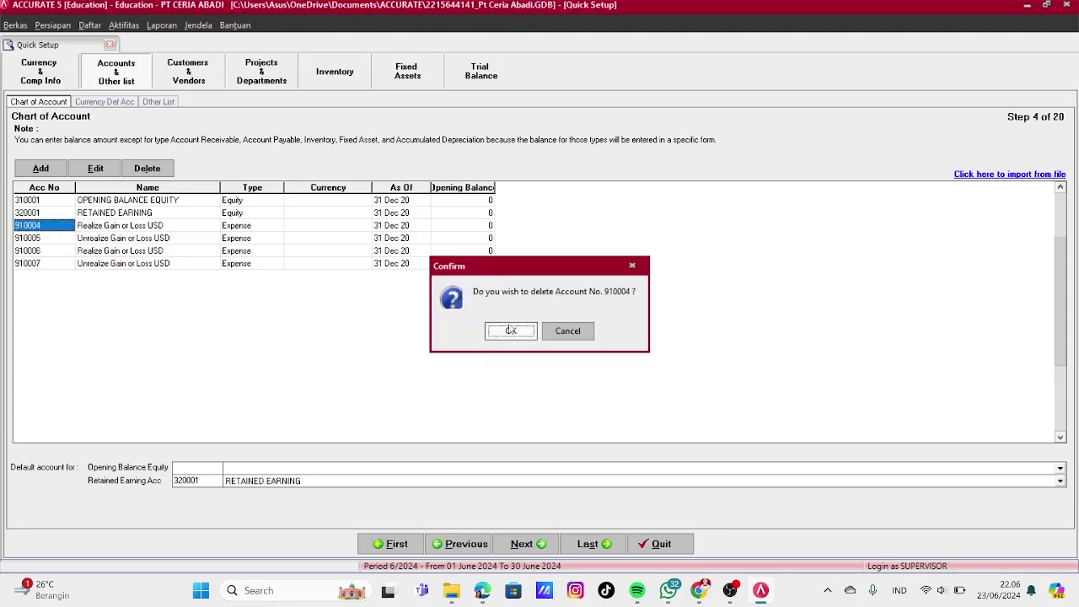
pyautogui.click(510, 330)
pyautogui.rightClick(52, 225)
pyautogui.click(74, 265)
pyautogui.click(508, 332)
pyautogui.rightClick(53, 225)
pyautogui.click(78, 266)
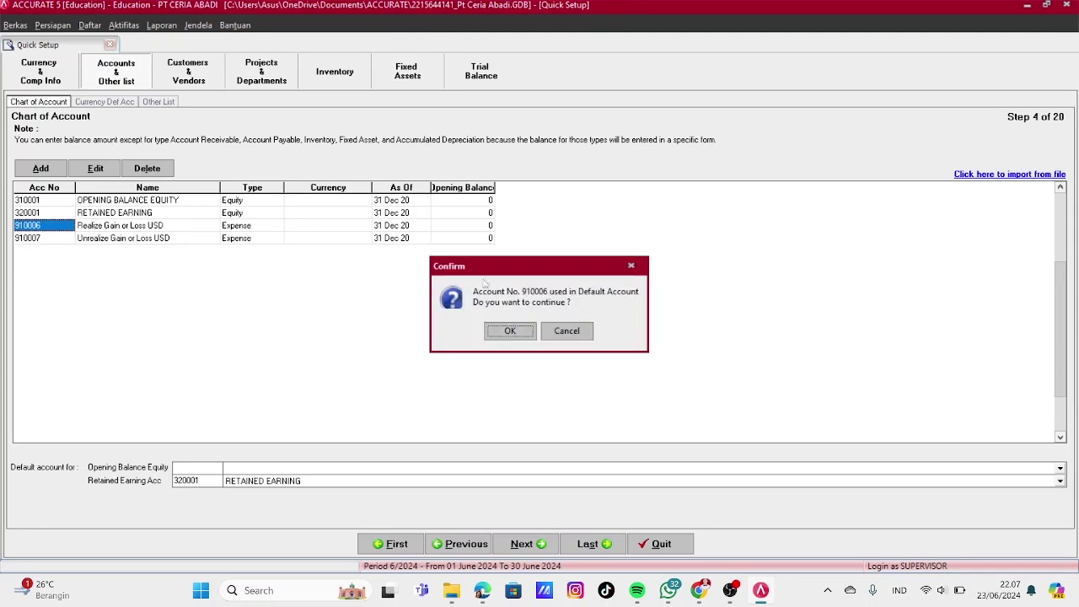
pyautogui.click(436, 329)
pyautogui.click(510, 331)
pyautogui.rightClick(52, 225)
pyautogui.click(137, 265)
pyautogui.rightClick(158, 226)
pyautogui.click(181, 264)
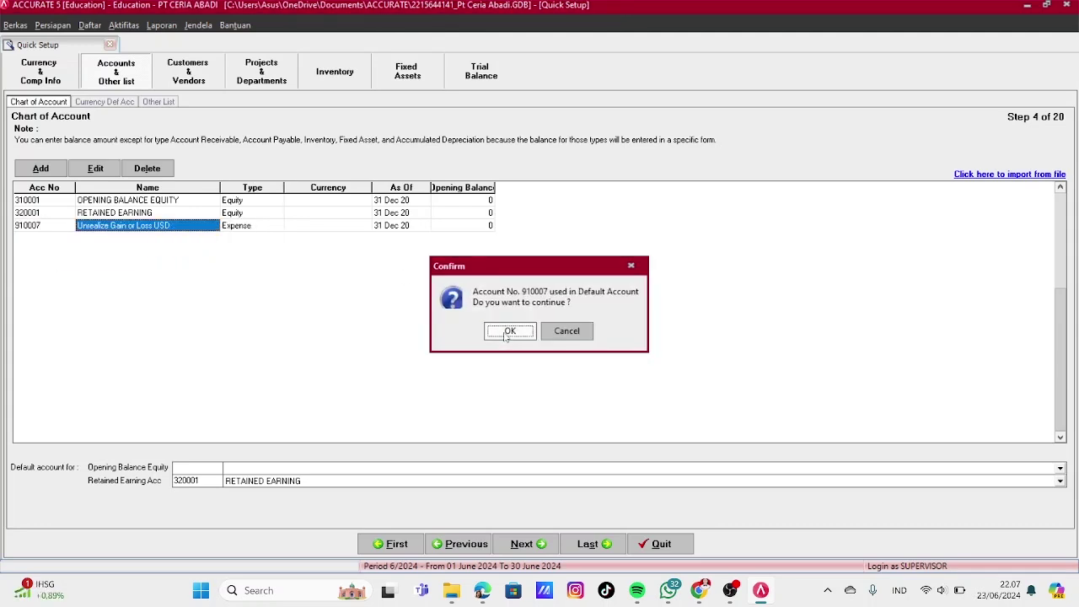
pyautogui.click(506, 330)
pyautogui.click(527, 546)
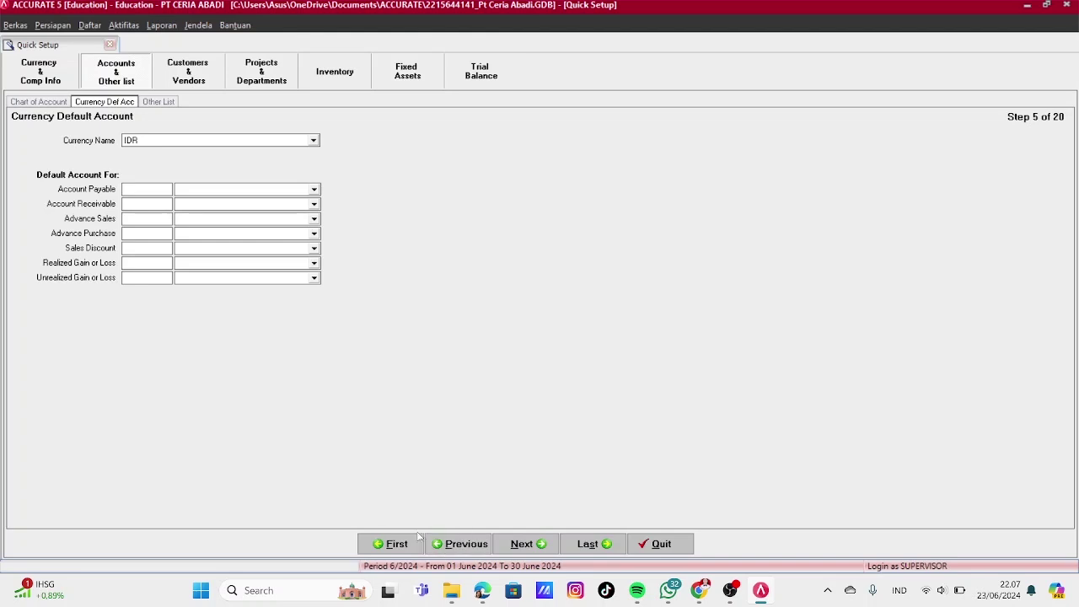
# Go back and choose the Excel file 'PT CA - Chart of Account.xls' as the GL account import source
pyautogui.click(447, 544)
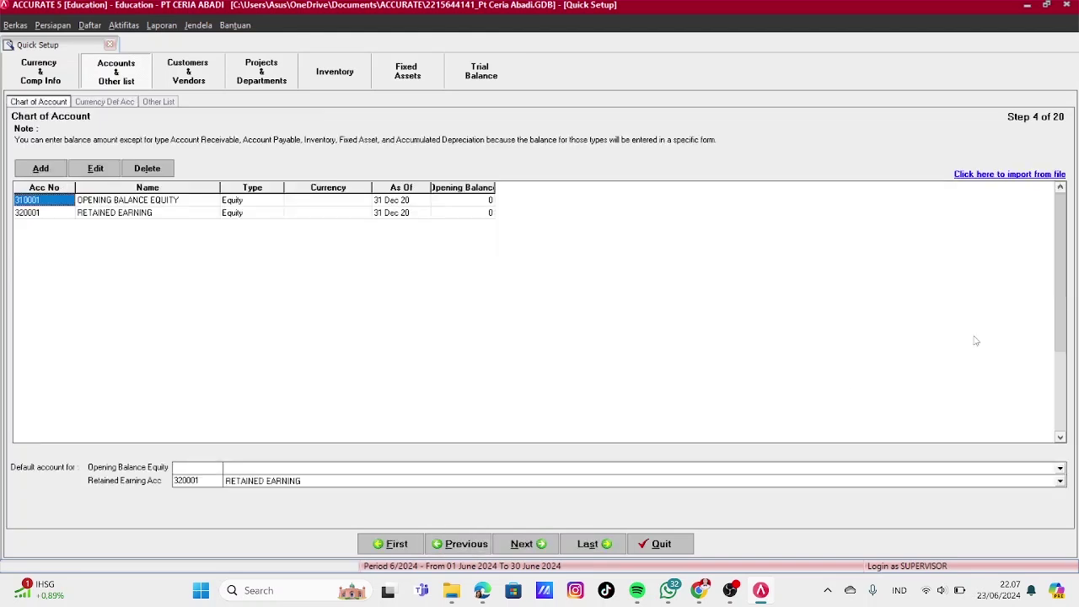
pyautogui.click(1018, 175)
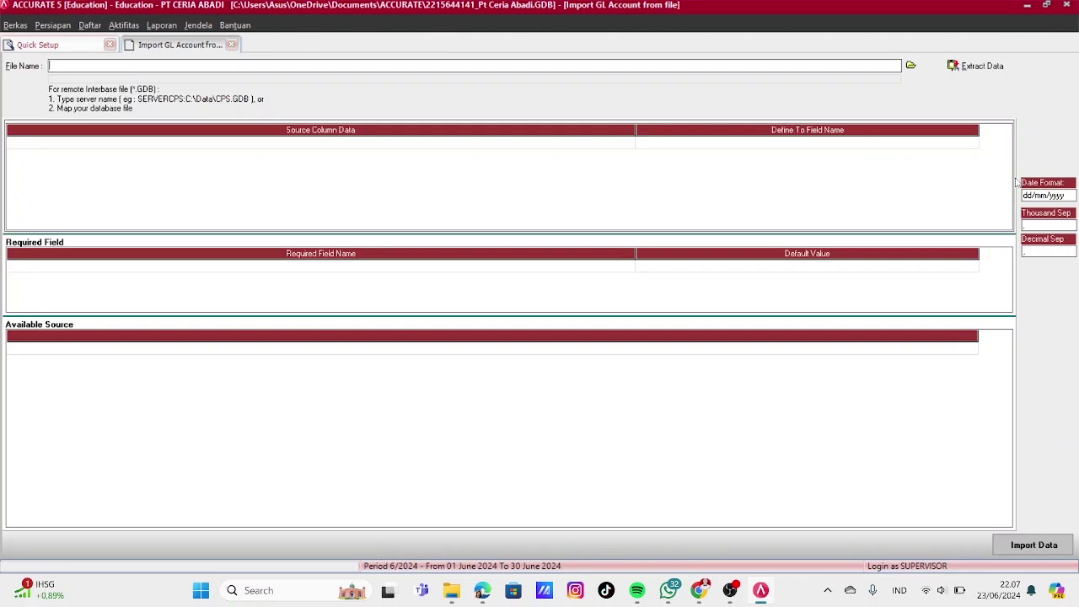
pyautogui.click(911, 66)
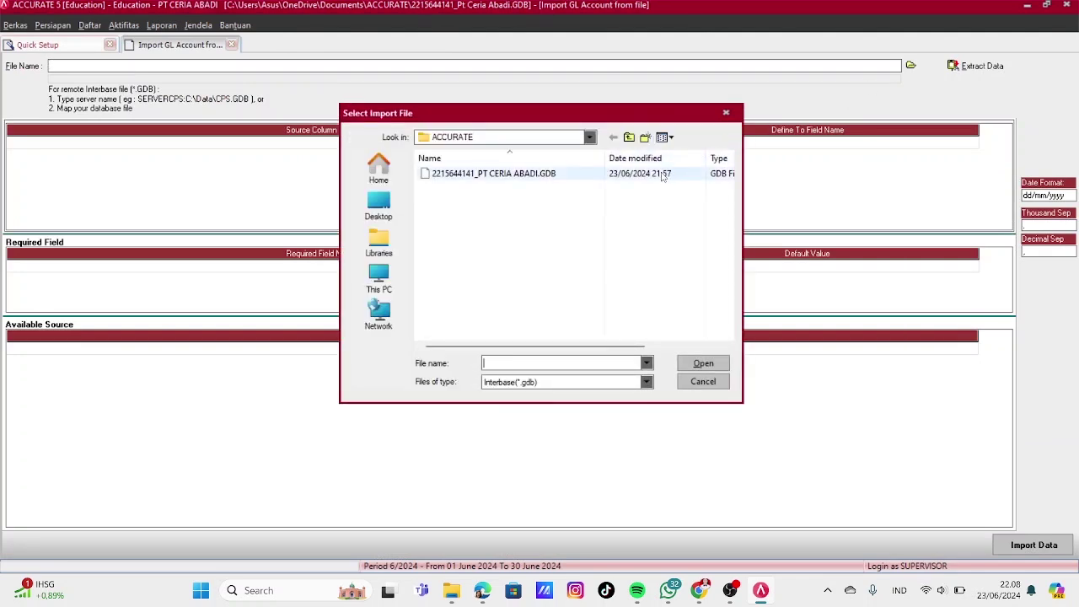
pyautogui.click(646, 381)
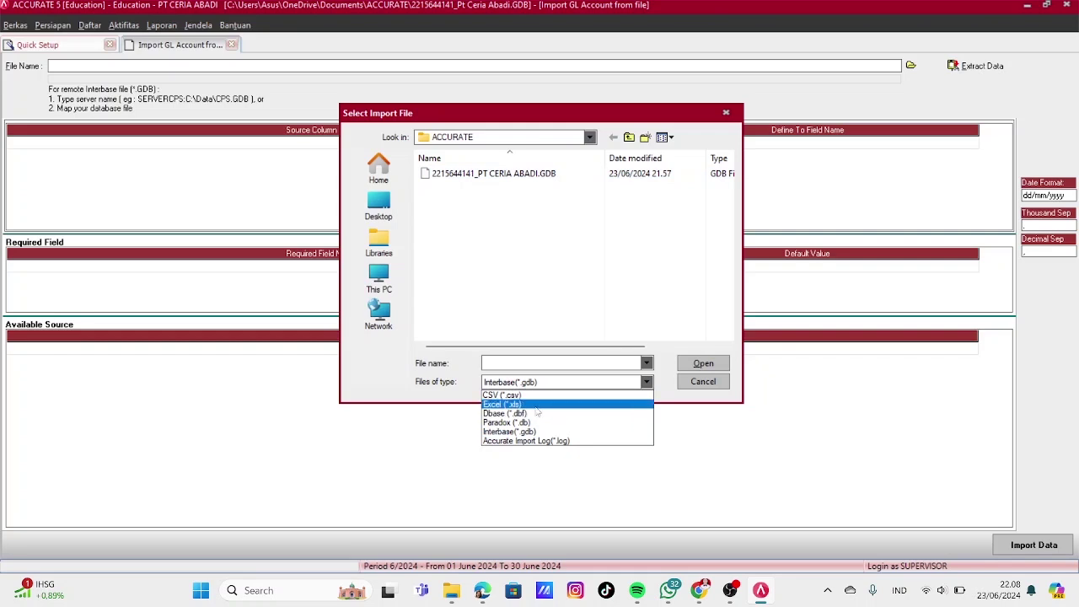
pyautogui.click(539, 410)
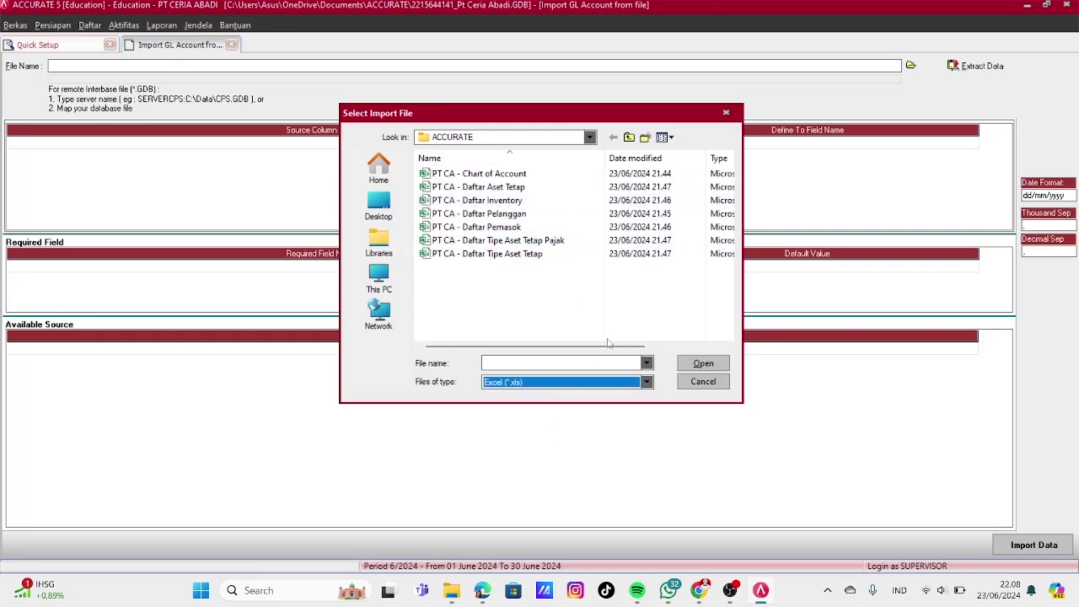
pyautogui.click(485, 174)
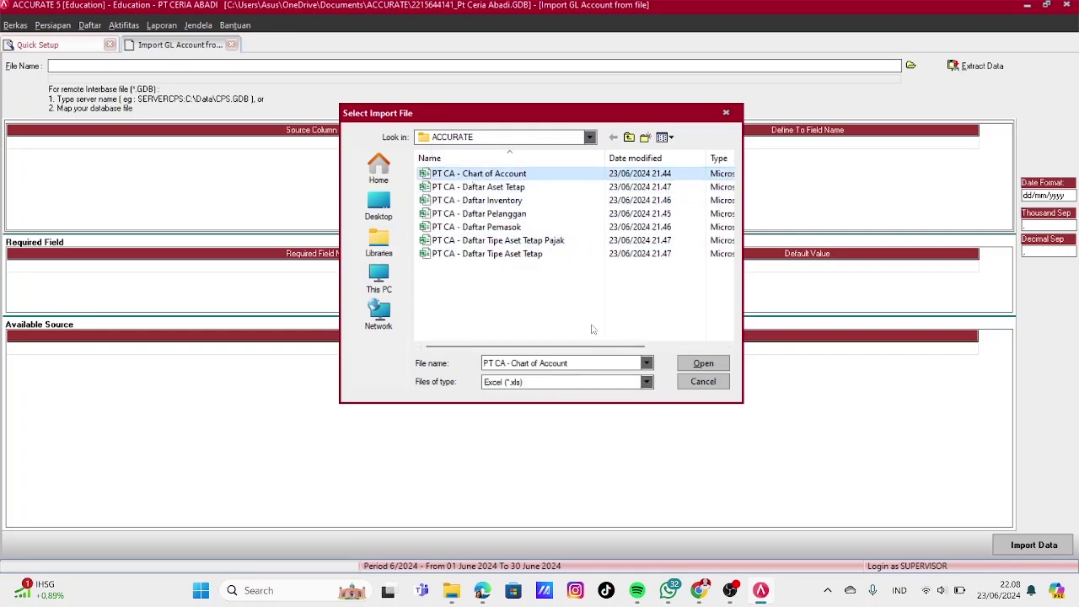
pyautogui.click(703, 364)
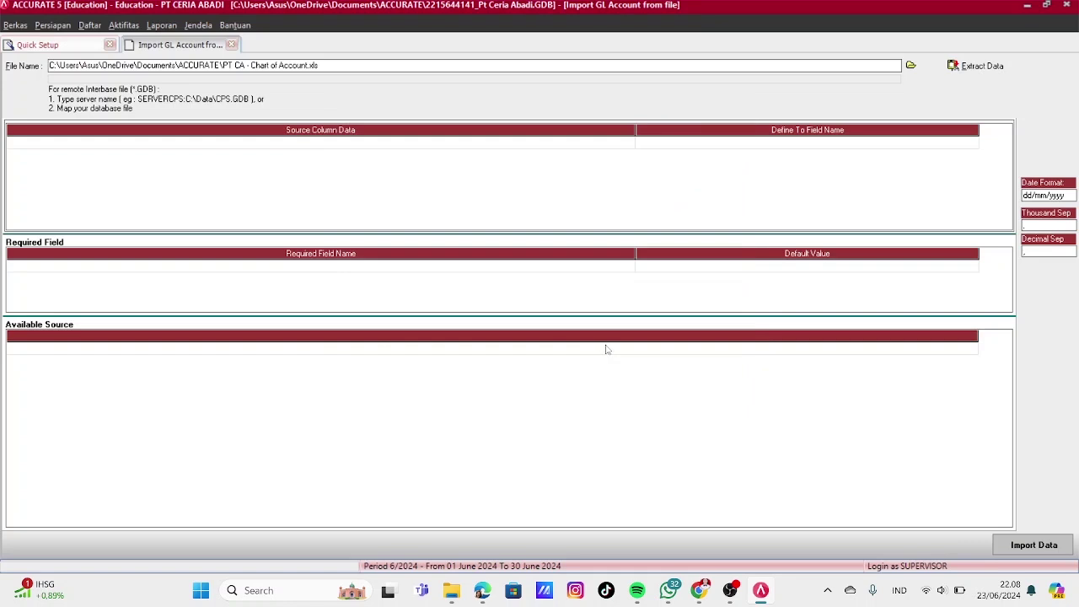
# Read the Excel columns and map them to Account No, Account Name and Account Type
pyautogui.click(980, 66)
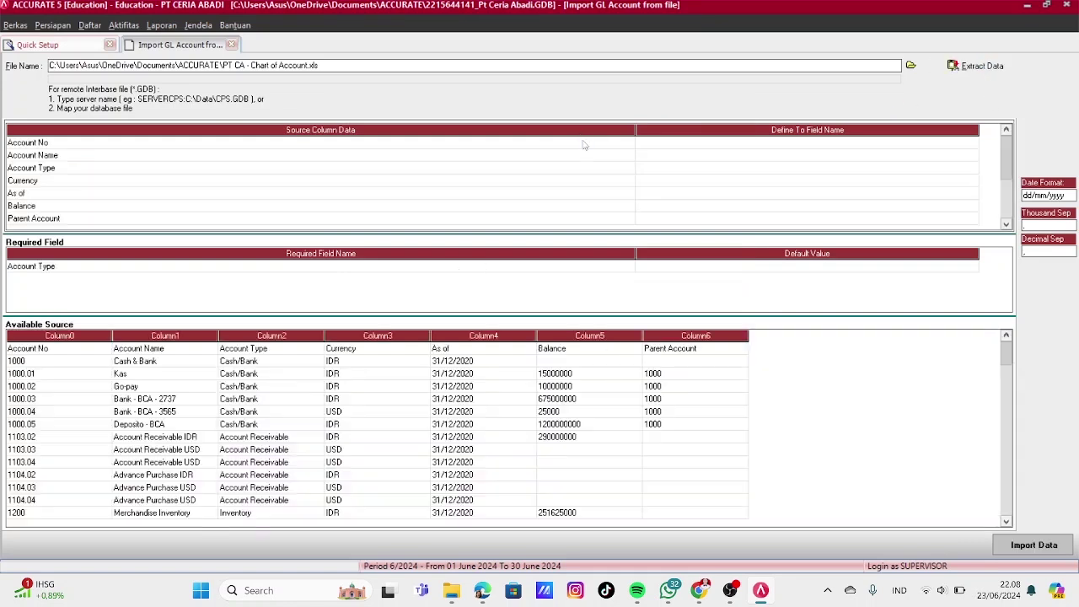
pyautogui.click(855, 145)
pyautogui.click(967, 143)
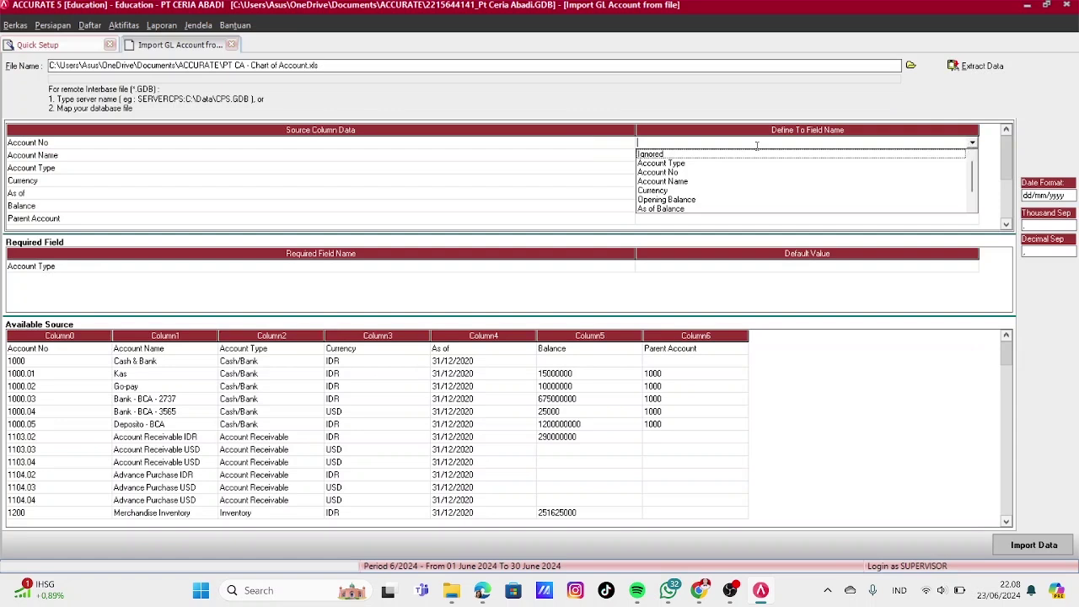
pyautogui.click(658, 172)
pyautogui.click(953, 155)
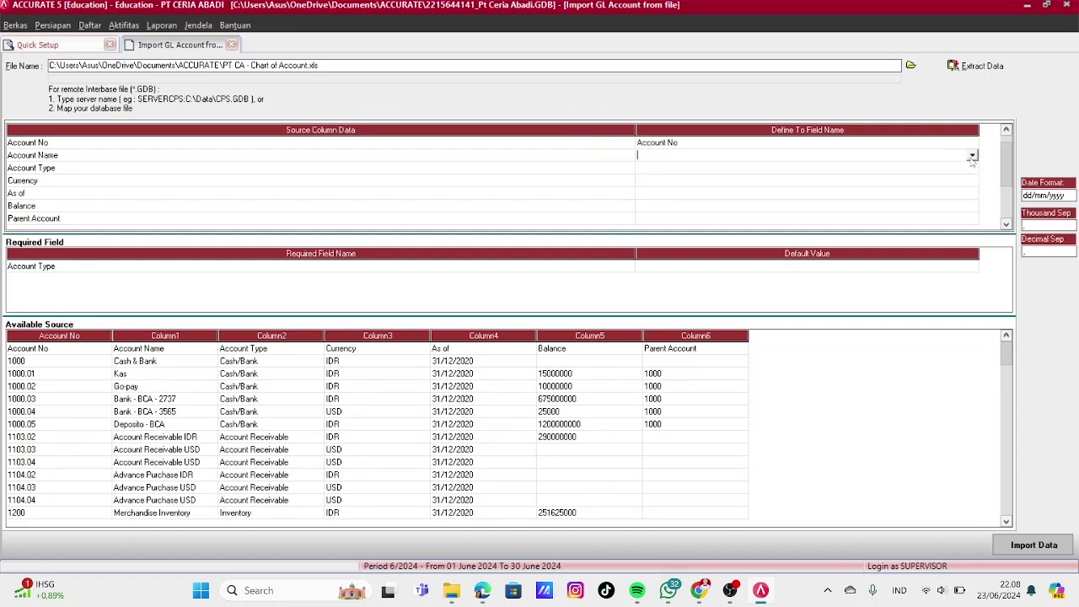
pyautogui.click(972, 155)
pyautogui.click(661, 185)
pyautogui.click(676, 171)
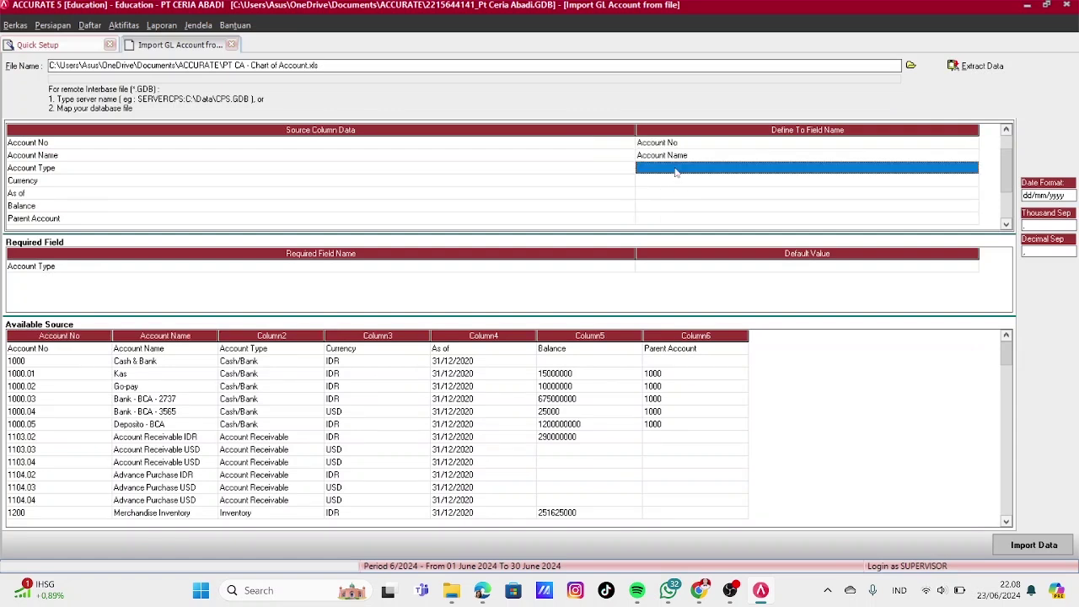
pyautogui.click(972, 168)
# Match Cash/Bank, Account Receivable, Inventory, Other Current Asset and Fixed Asset to the same-named Accurate types
pyautogui.click(709, 188)
pyautogui.click(224, 52)
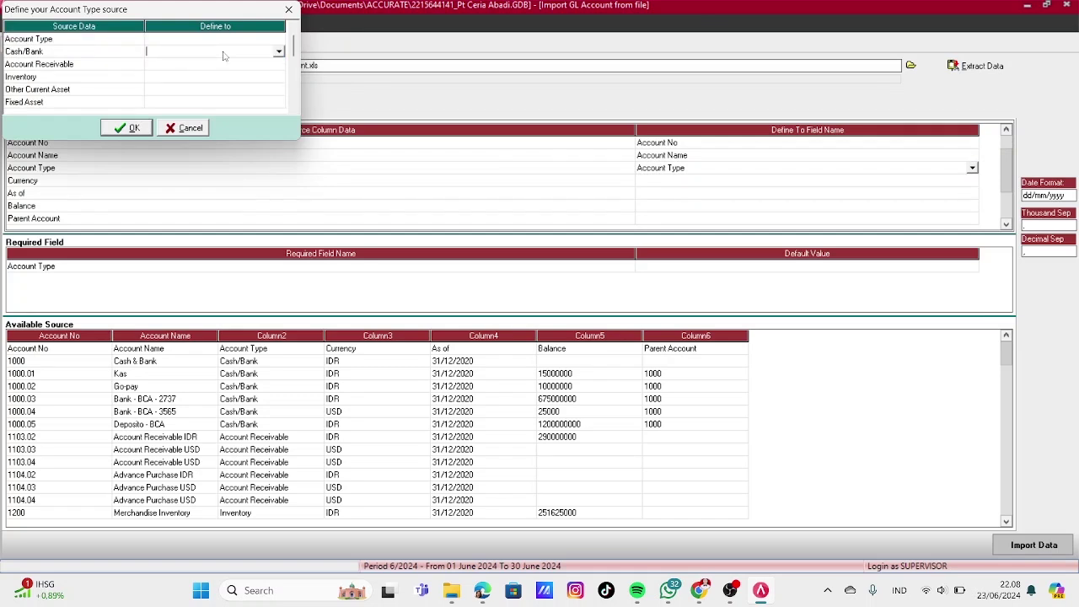
pyautogui.click(278, 52)
pyautogui.click(202, 64)
pyautogui.click(202, 65)
pyautogui.click(278, 65)
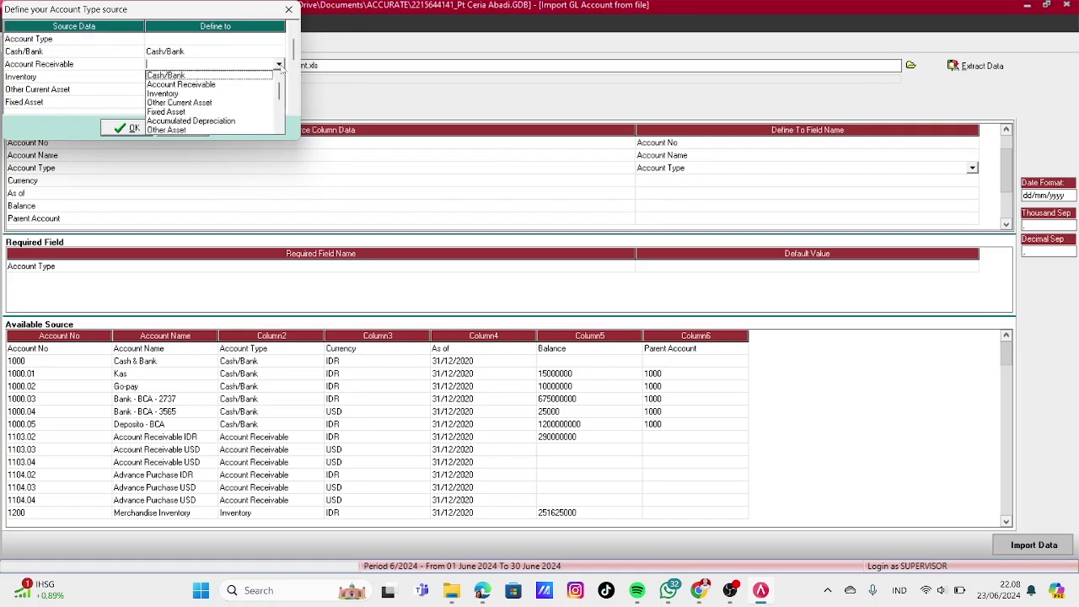
pyautogui.click(181, 84)
pyautogui.click(210, 76)
pyautogui.click(211, 76)
pyautogui.click(278, 77)
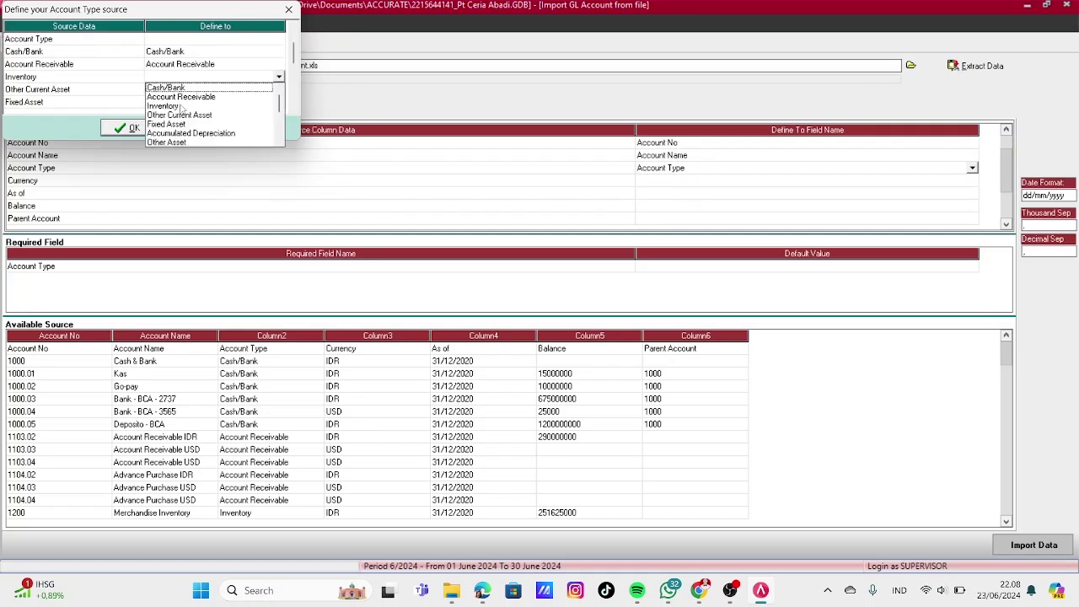
pyautogui.click(164, 105)
pyautogui.click(211, 89)
pyautogui.click(278, 90)
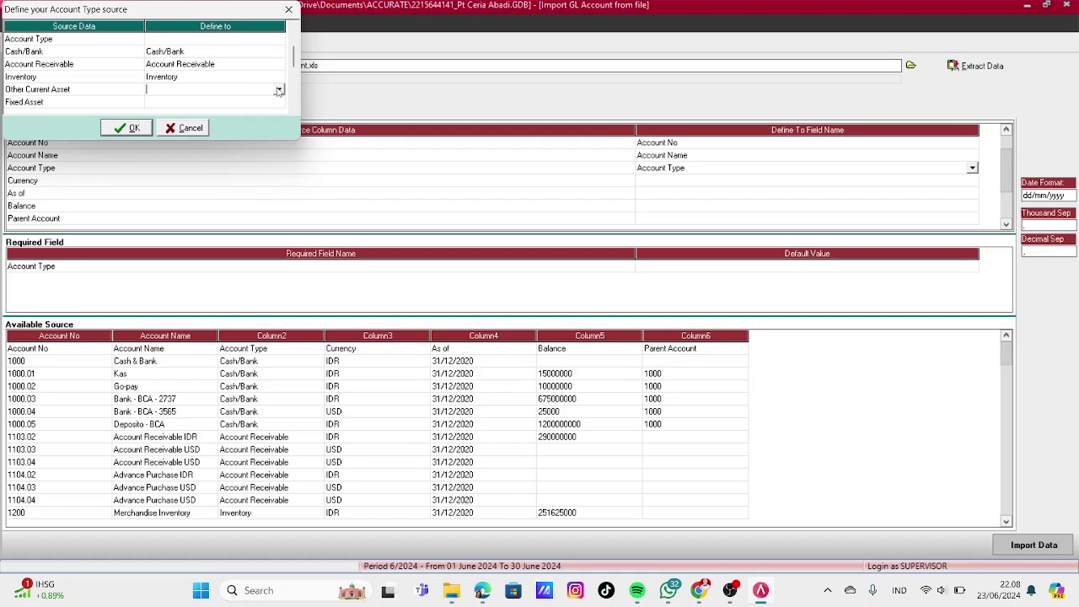
pyautogui.click(279, 90)
pyautogui.click(179, 127)
pyautogui.click(236, 102)
pyautogui.click(253, 102)
pyautogui.click(279, 102)
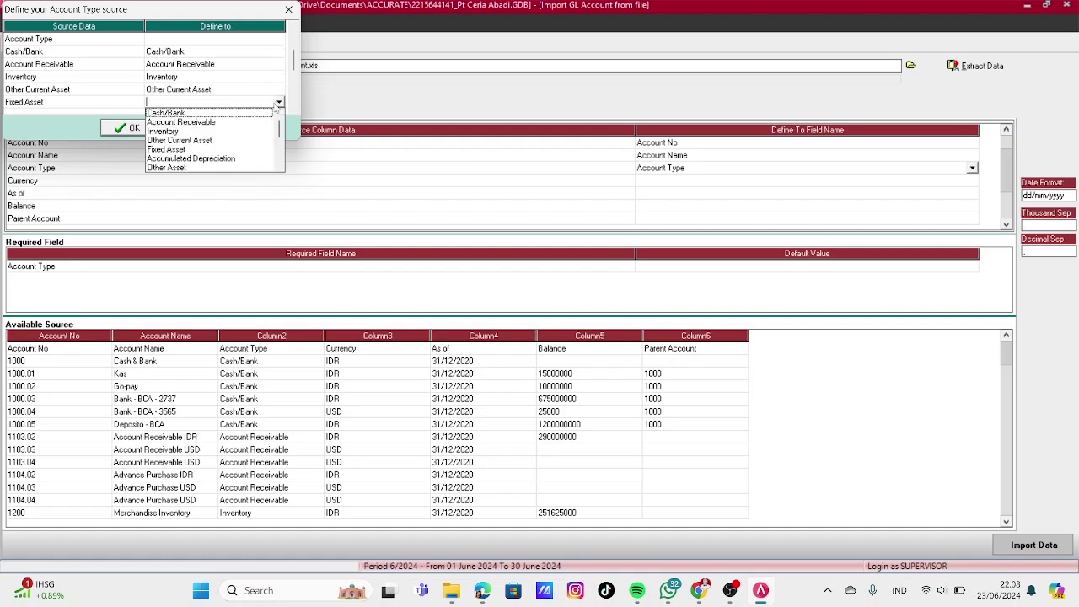
pyautogui.click(178, 151)
pyautogui.click(278, 102)
pyautogui.click(278, 102)
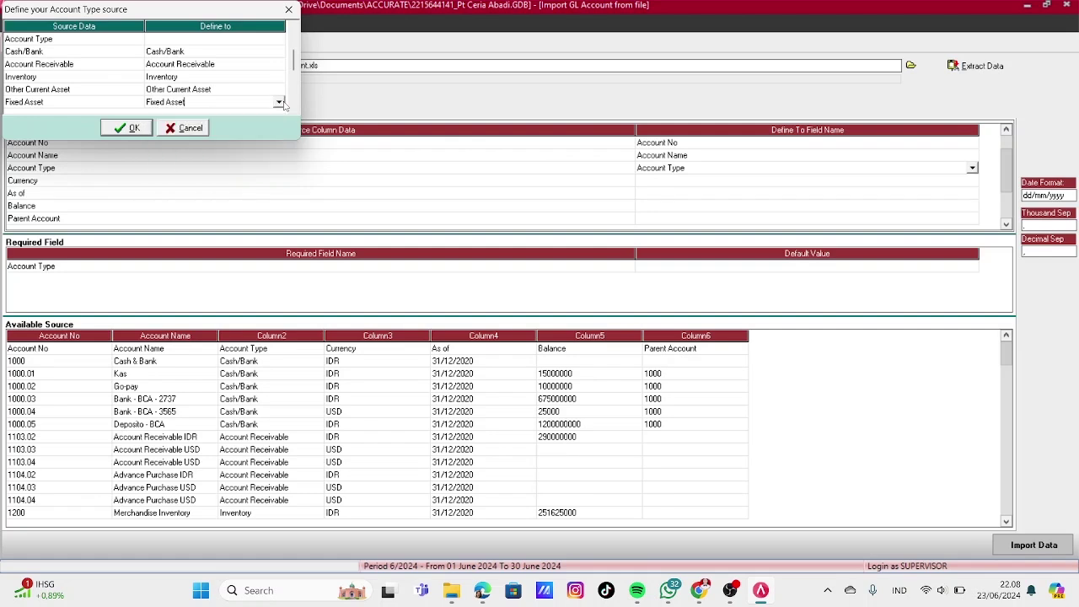
# Match Accumulated Depreciation, Account Payable and Other Current Liability to the same-named Accurate types
pyautogui.click(294, 109)
pyautogui.click(294, 108)
pyautogui.click(294, 109)
pyautogui.click(223, 76)
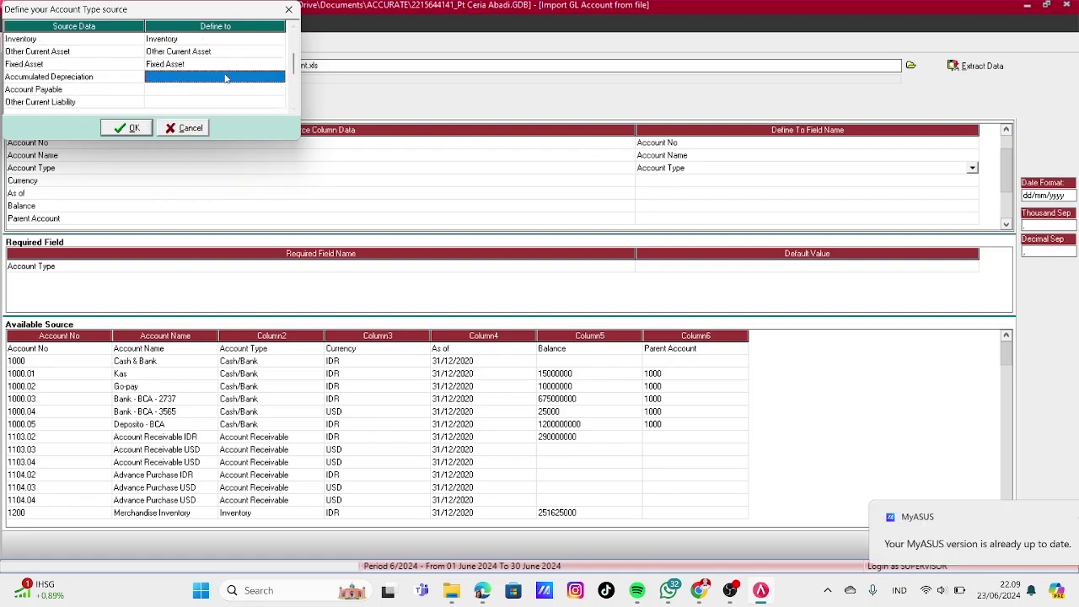
pyautogui.click(281, 78)
pyautogui.click(185, 134)
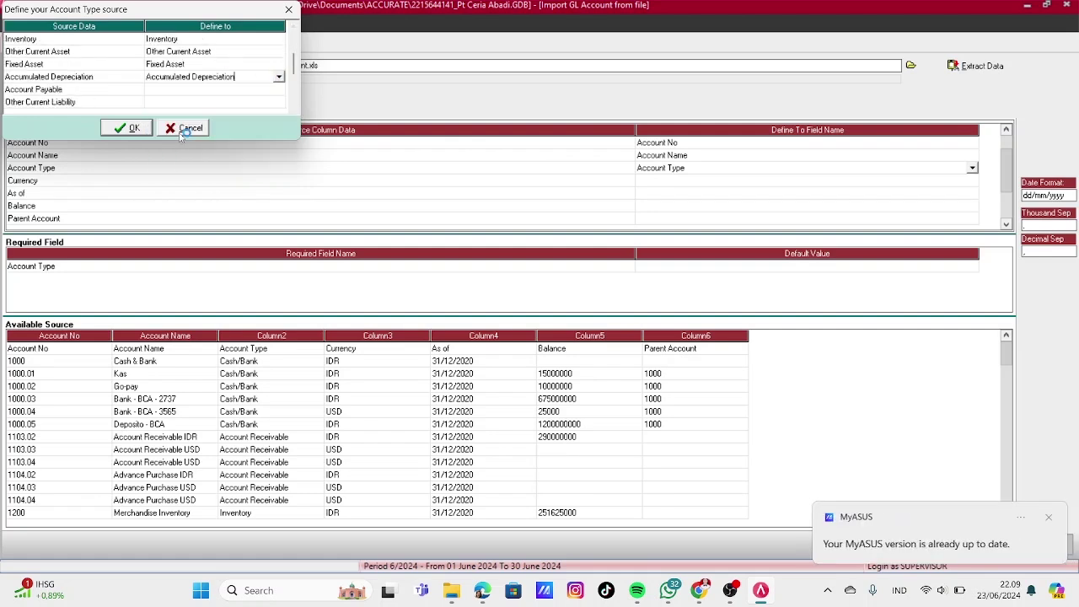
pyautogui.click(241, 89)
pyautogui.click(250, 90)
pyautogui.click(278, 88)
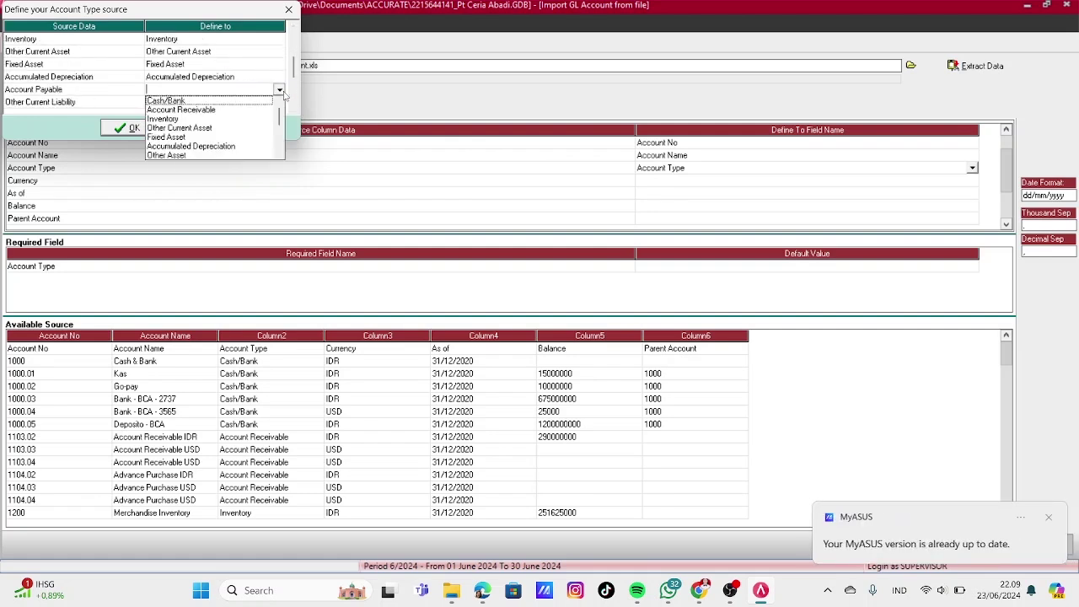
pyautogui.click(279, 155)
pyautogui.click(181, 142)
pyautogui.click(240, 102)
pyautogui.click(271, 102)
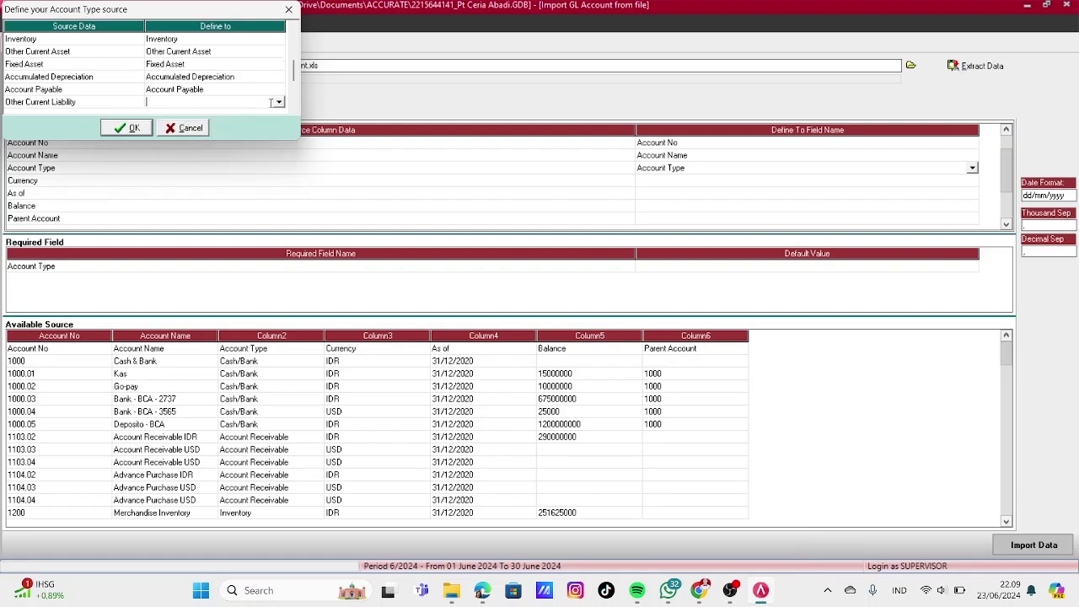
pyautogui.click(278, 102)
pyautogui.scroll(-4, 241, 144)
pyautogui.click(243, 145)
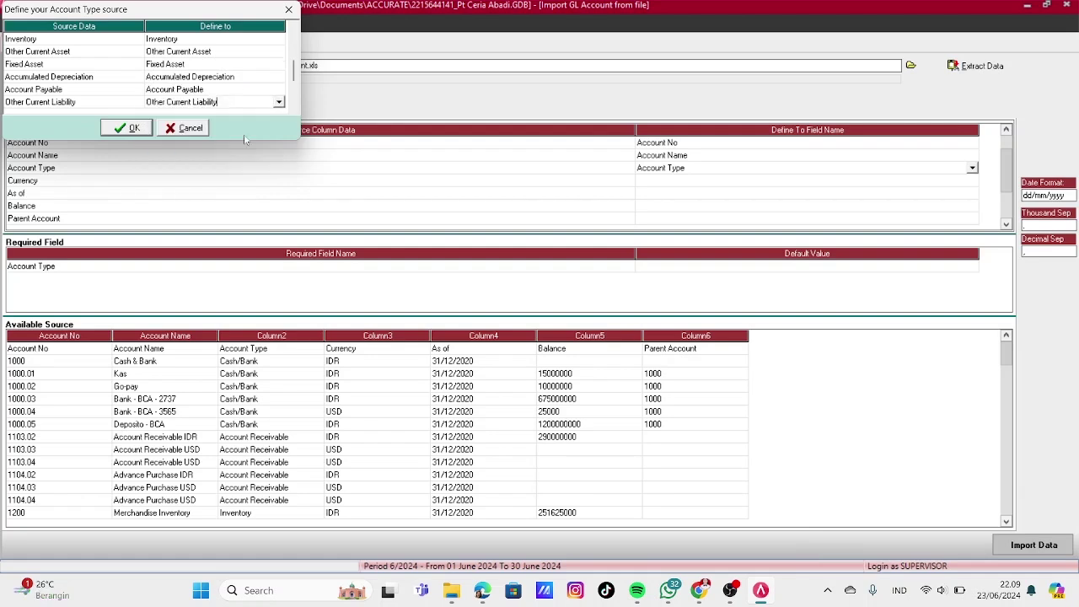
# Match Equity, Revenue and Cost of Goods Sold to the same-named Accurate types
pyautogui.click(294, 108)
pyautogui.click(216, 77)
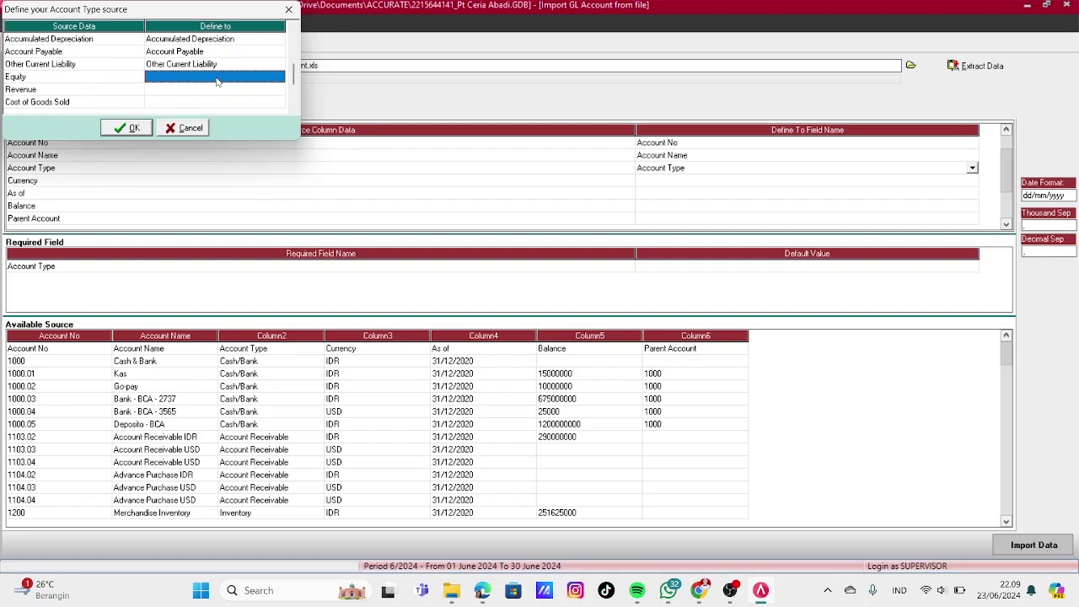
pyautogui.click(280, 80)
pyautogui.click(279, 78)
pyautogui.scroll(-3, 255, 124)
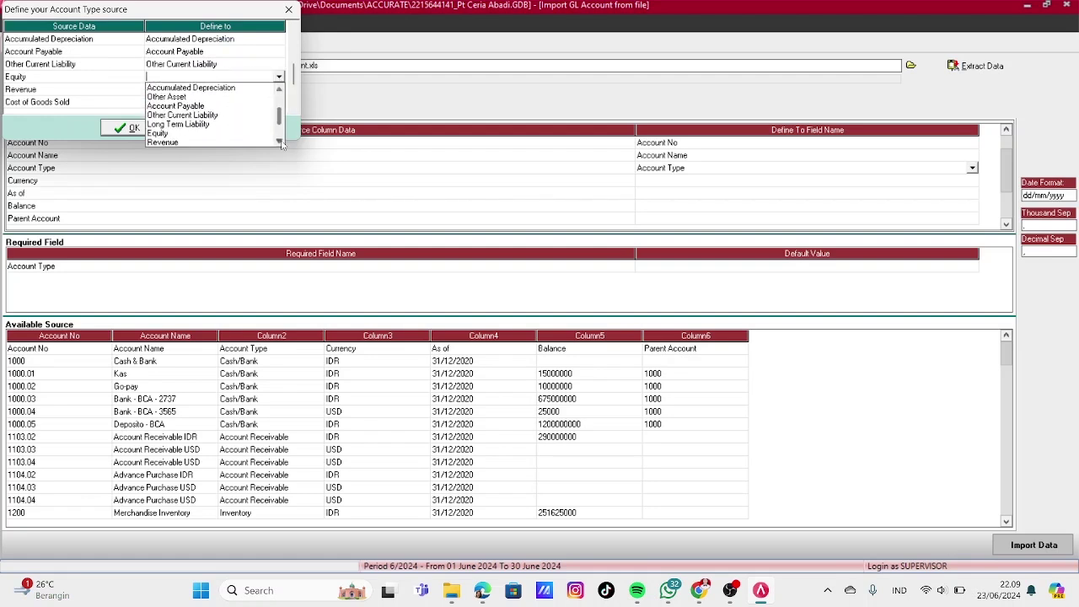
pyautogui.click(175, 134)
pyautogui.click(163, 91)
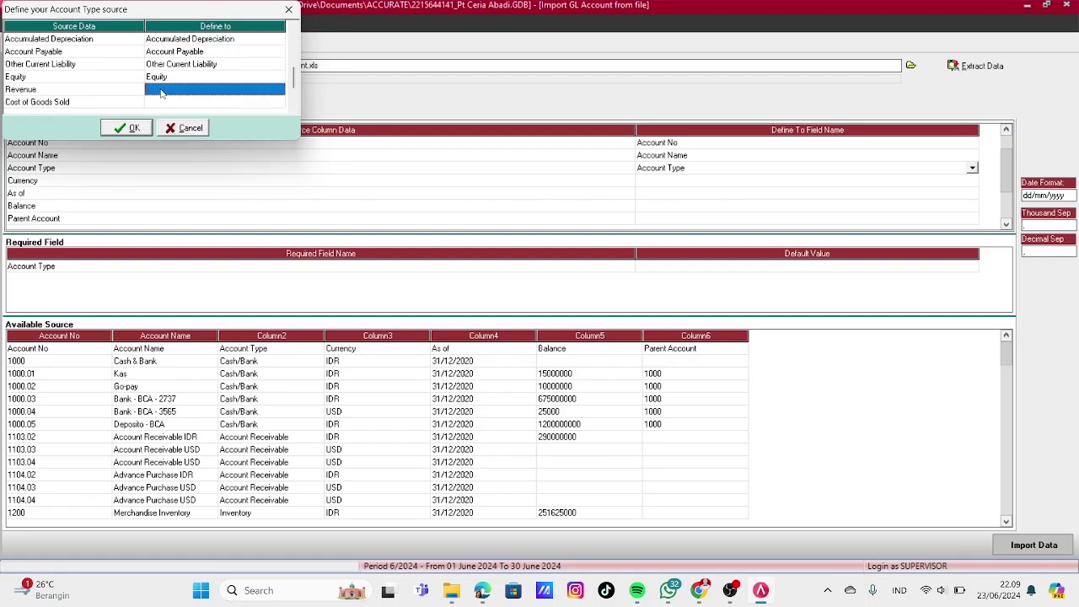
pyautogui.click(162, 90)
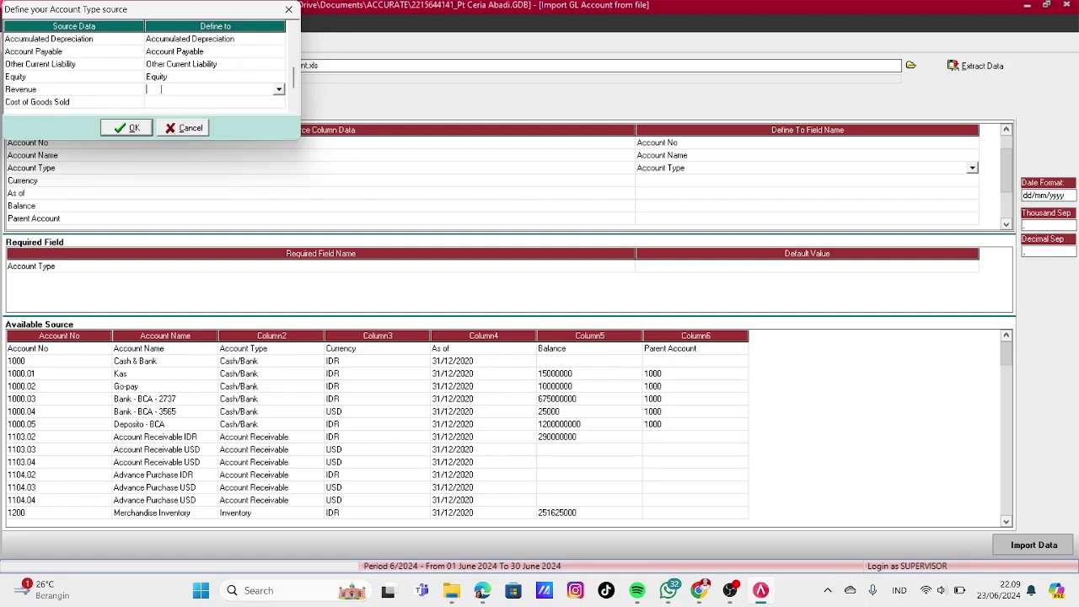
pyautogui.click(279, 91)
pyautogui.scroll(-3, 257, 139)
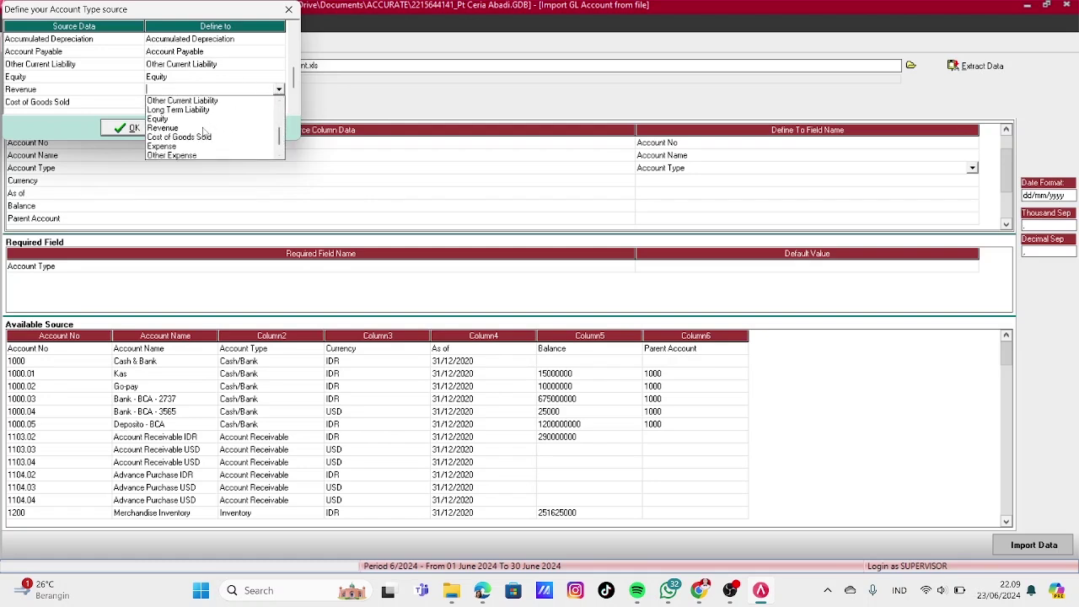
pyautogui.click(203, 128)
pyautogui.click(257, 102)
pyautogui.click(279, 102)
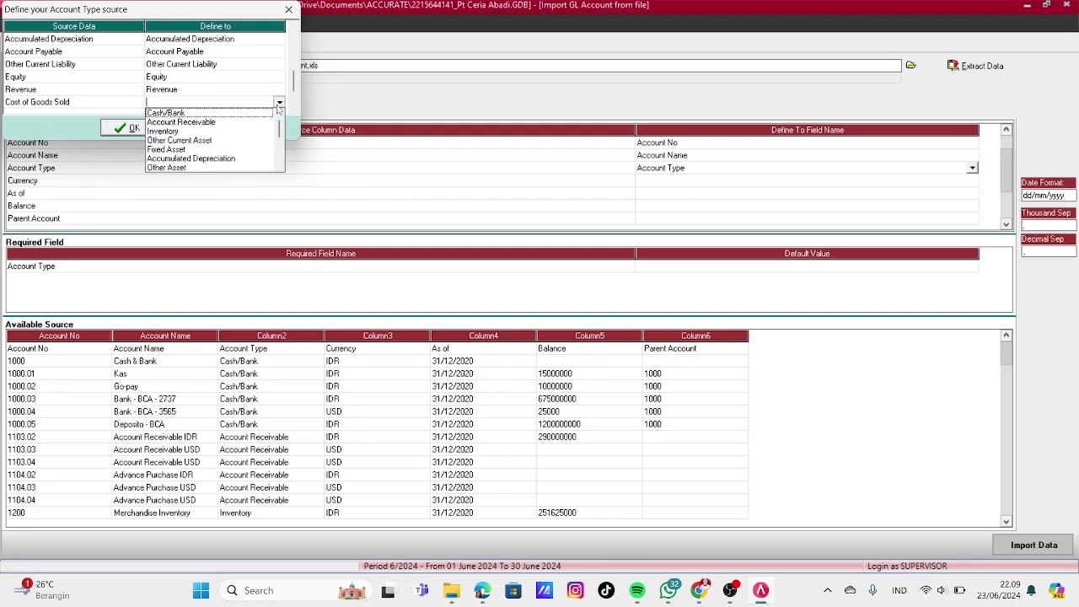
pyautogui.scroll(-3, 278, 166)
pyautogui.click(238, 159)
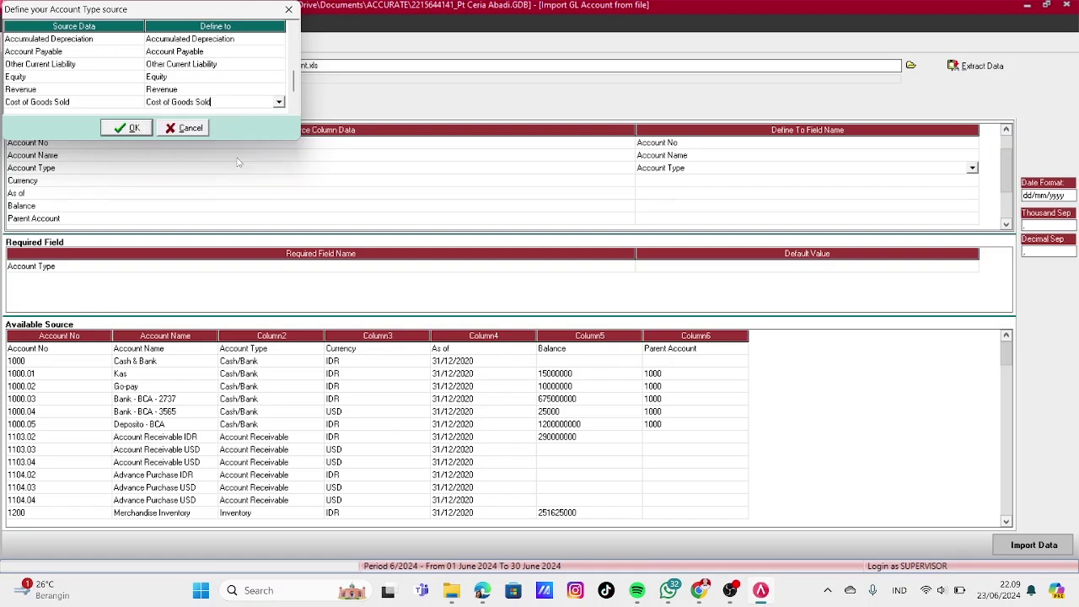
# Match Expense, Other Income and Other Expense to the same-named Accurate types and confirm the mapping
pyautogui.scroll(-3, 279, 102)
pyautogui.click(279, 77)
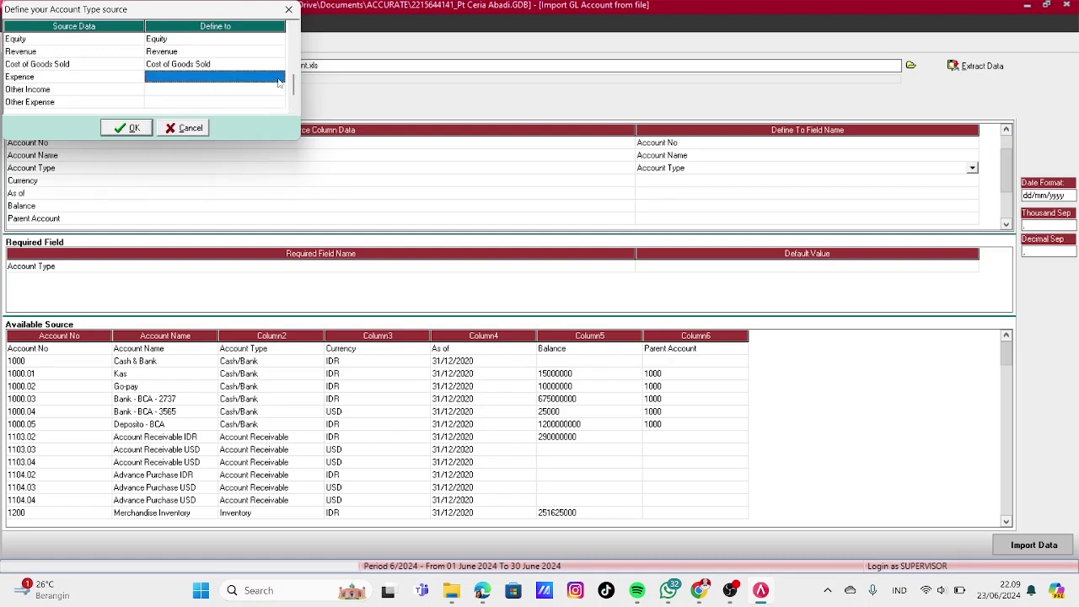
pyautogui.click(279, 77)
pyautogui.scroll(-3, 278, 141)
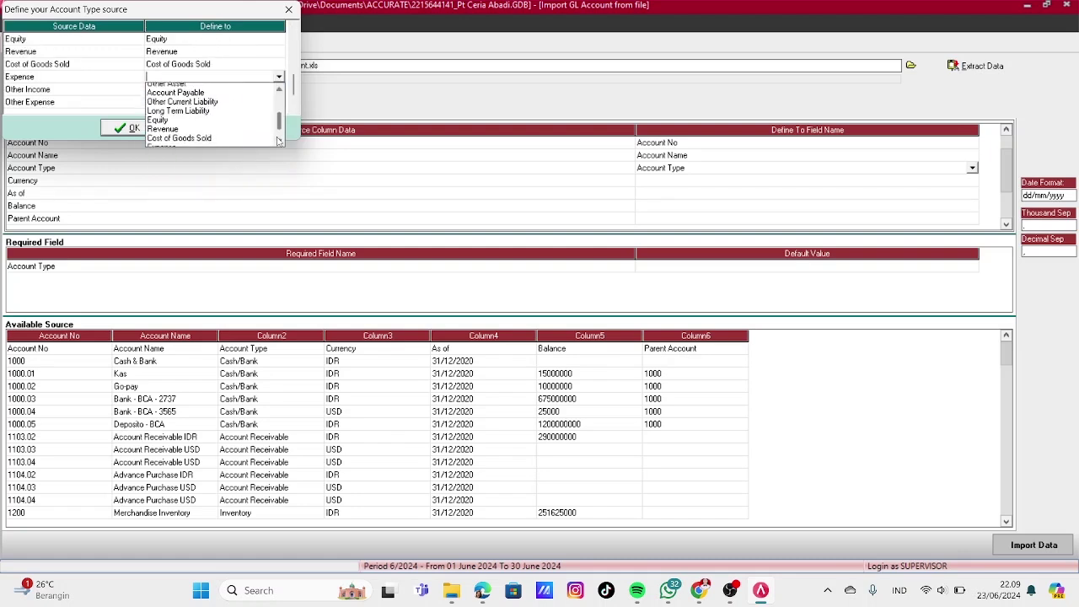
pyautogui.click(202, 123)
pyautogui.click(233, 89)
pyautogui.click(279, 90)
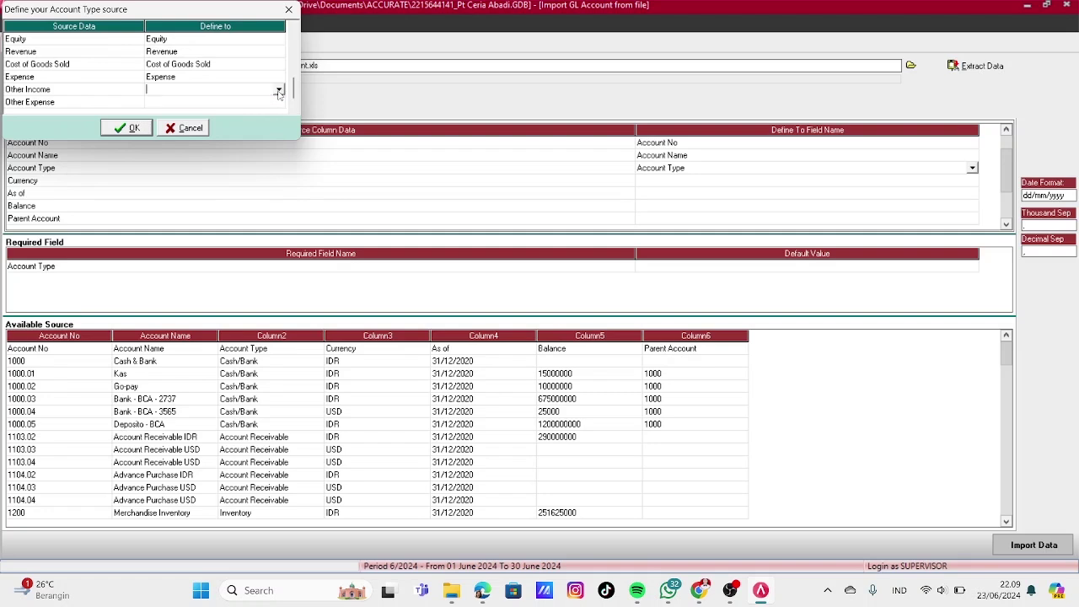
pyautogui.click(279, 90)
pyautogui.scroll(-3, 278, 155)
pyautogui.click(253, 155)
pyautogui.click(279, 102)
pyautogui.click(279, 102)
pyautogui.scroll(-3, 279, 135)
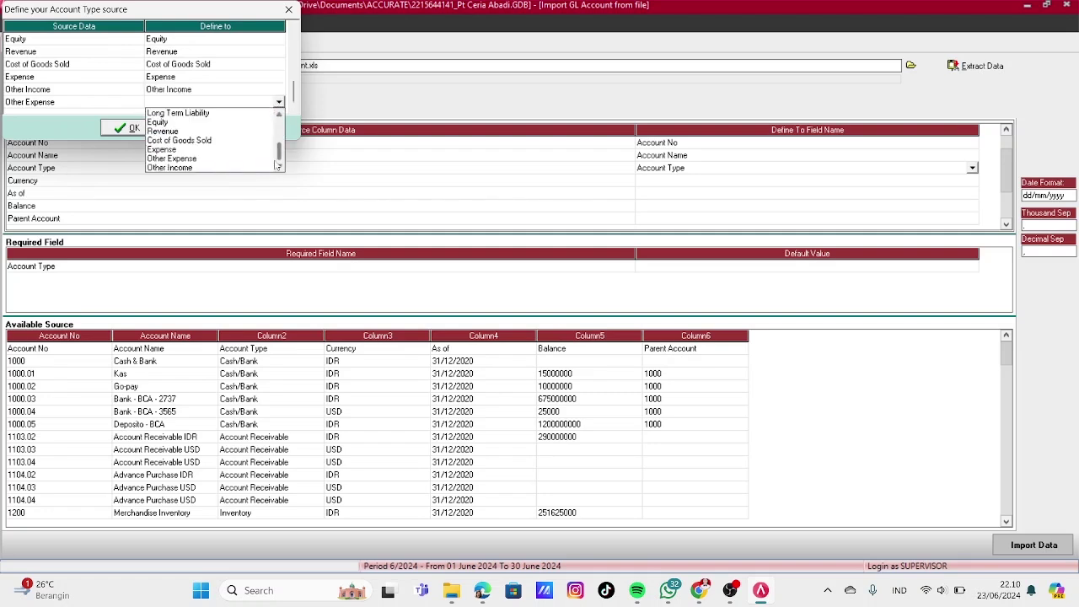
pyautogui.click(217, 166)
pyautogui.click(128, 130)
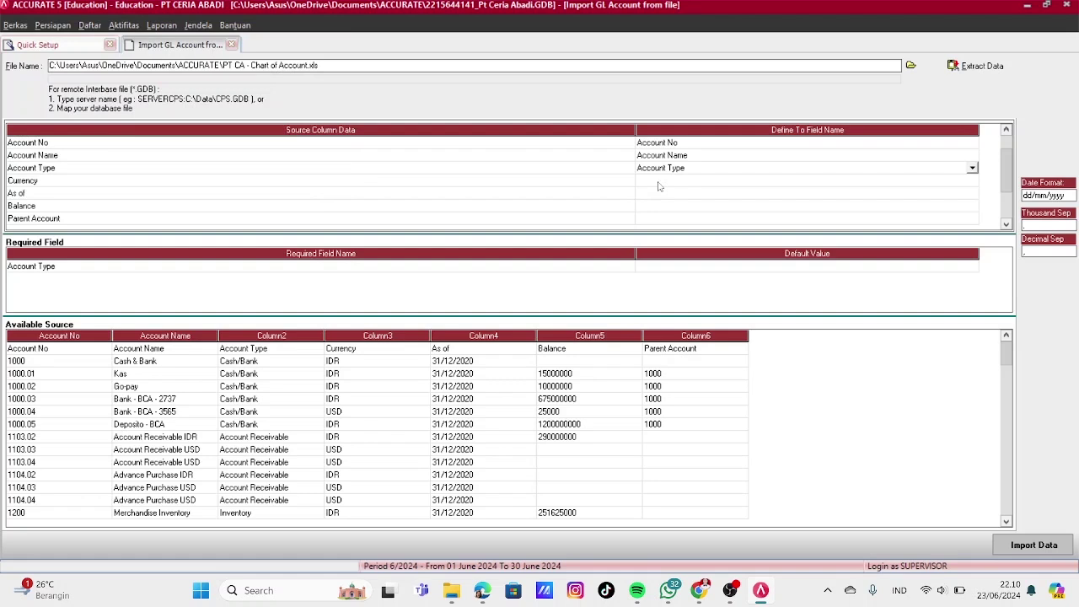
# Map the Currency column to Currency, matching IDR to IDR and USD to USD
pyautogui.click(734, 182)
pyautogui.click(953, 183)
pyautogui.click(972, 180)
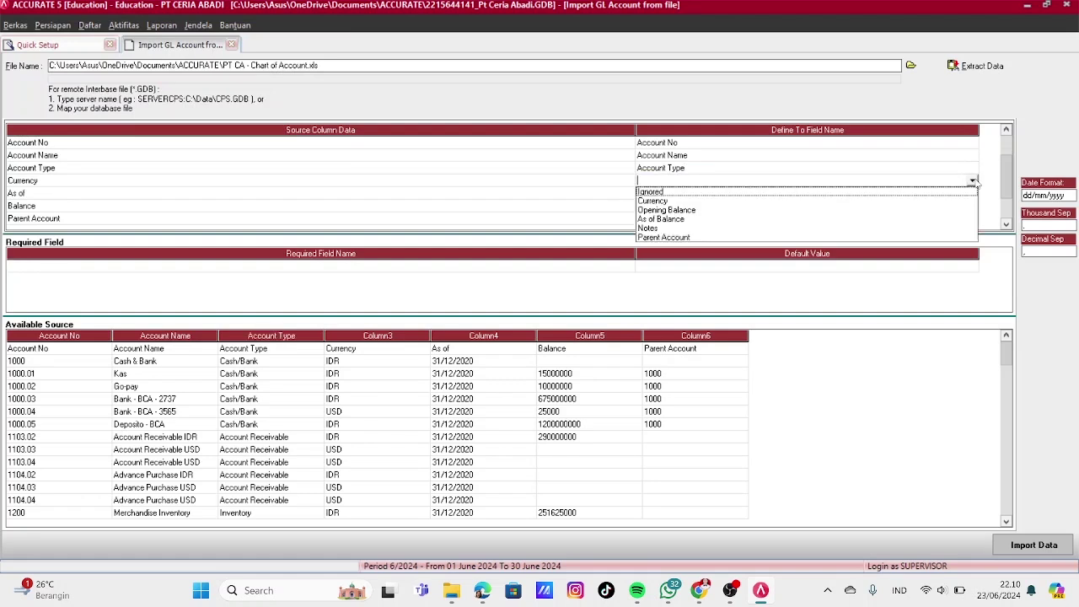
pyautogui.click(666, 190)
pyautogui.click(270, 53)
pyautogui.click(270, 53)
pyautogui.click(278, 53)
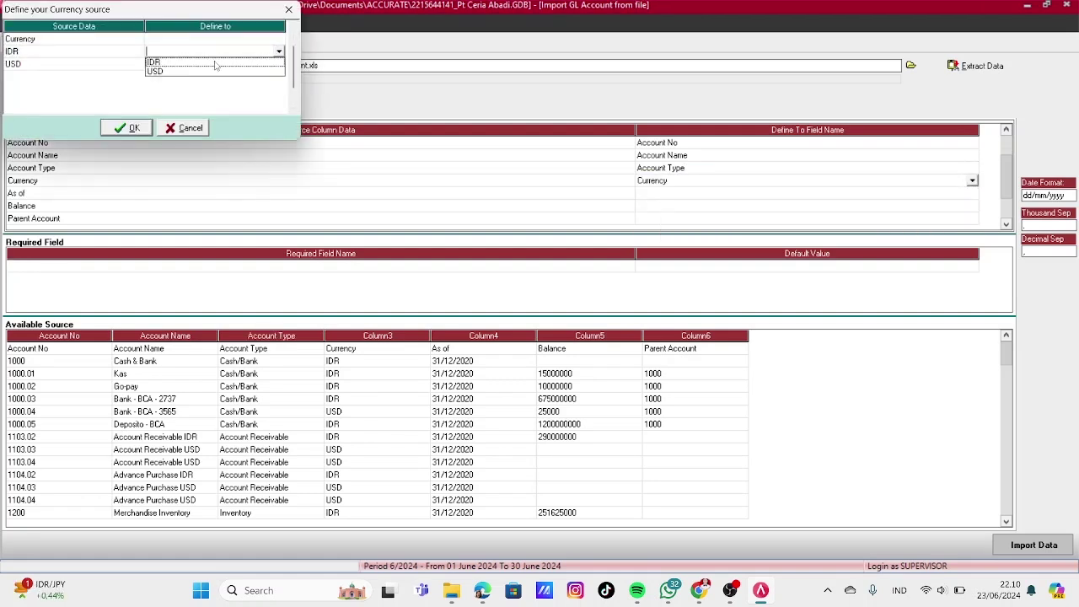
pyautogui.click(211, 61)
pyautogui.click(277, 65)
pyautogui.click(278, 66)
pyautogui.click(278, 65)
pyautogui.click(204, 88)
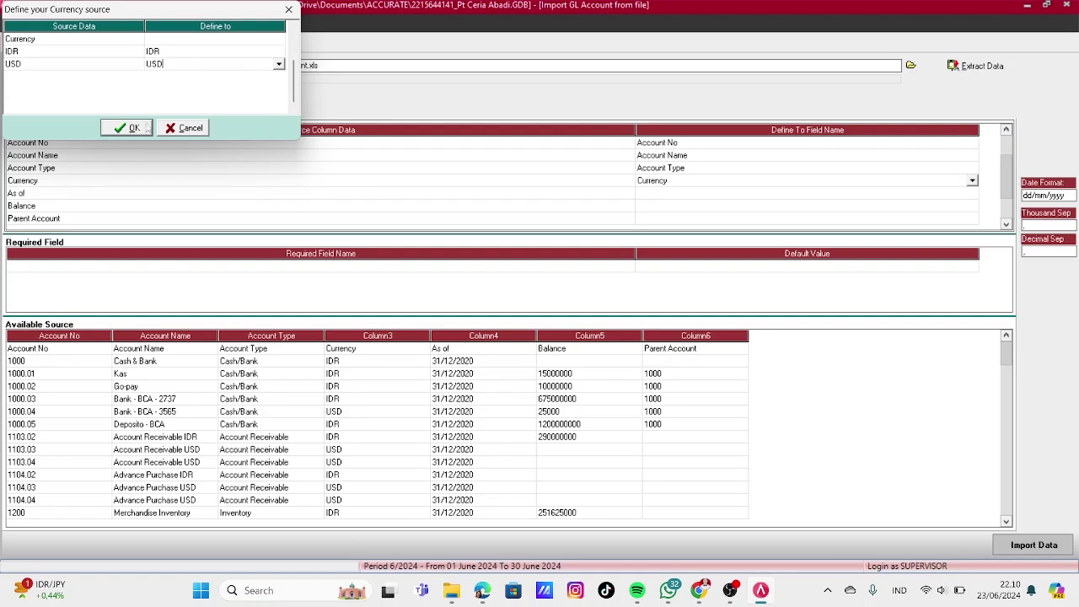
pyautogui.click(134, 129)
# Map the As of, Balance and Parent Account columns to As of Balance, Opening Balance and Parent Account
pyautogui.click(833, 194)
pyautogui.click(970, 193)
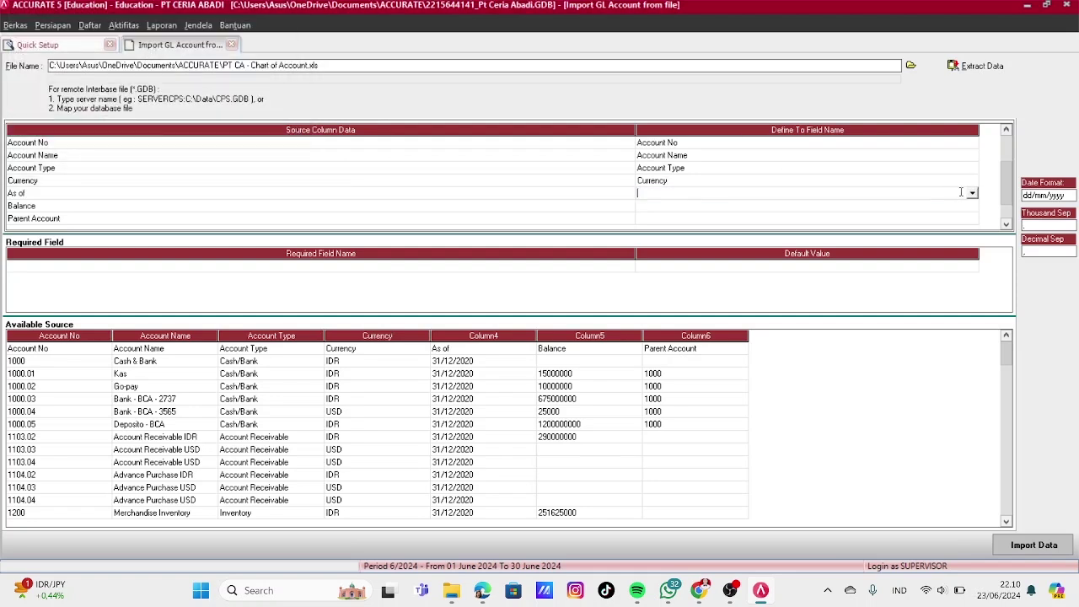
pyautogui.click(972, 193)
pyautogui.click(696, 224)
pyautogui.click(674, 206)
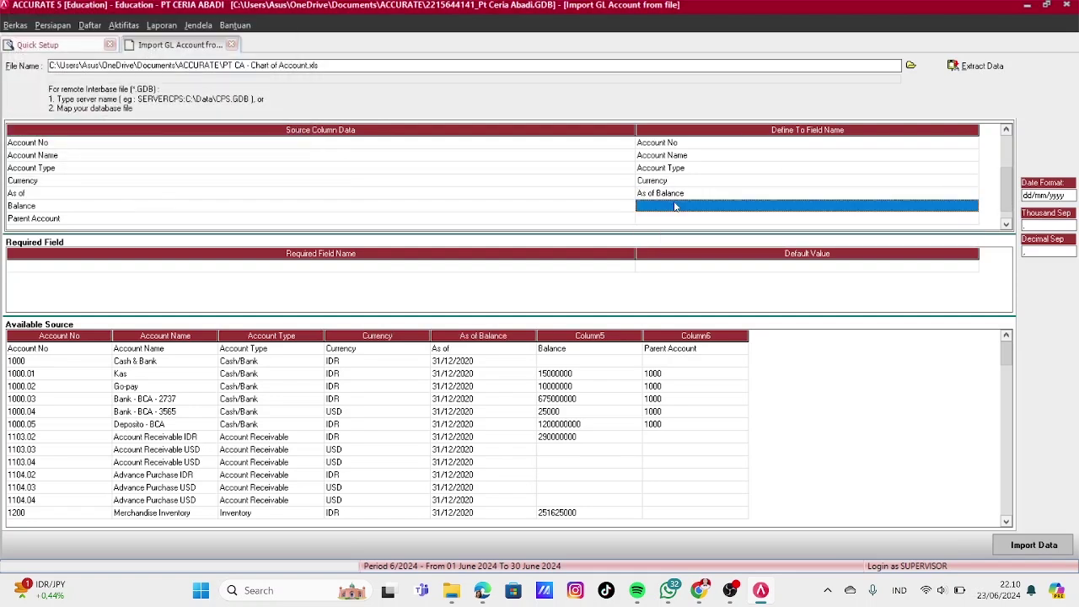
pyautogui.click(967, 206)
pyautogui.click(972, 206)
pyautogui.click(735, 236)
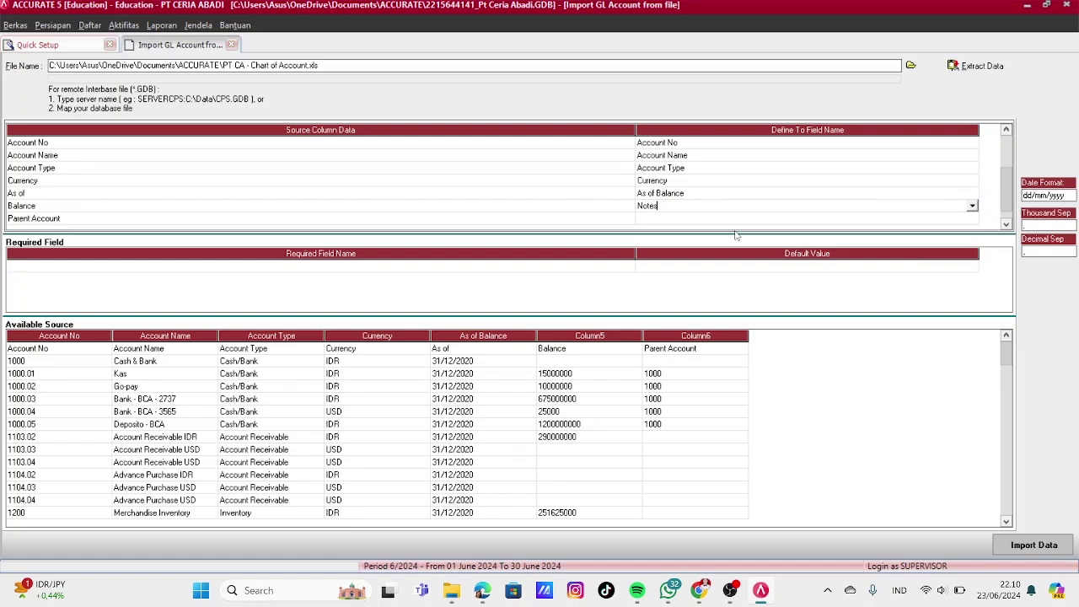
pyautogui.click(972, 206)
pyautogui.click(682, 226)
pyautogui.click(683, 222)
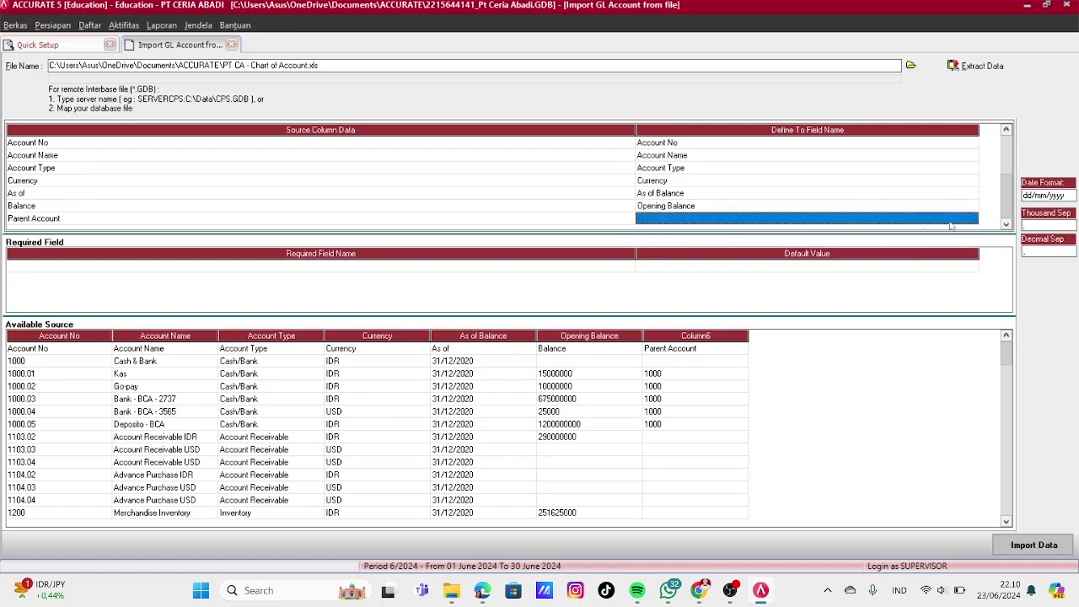
pyautogui.click(951, 224)
pyautogui.click(975, 222)
pyautogui.click(689, 249)
# Delete the header row from the source data and start importing the accounts
pyautogui.click(61, 352)
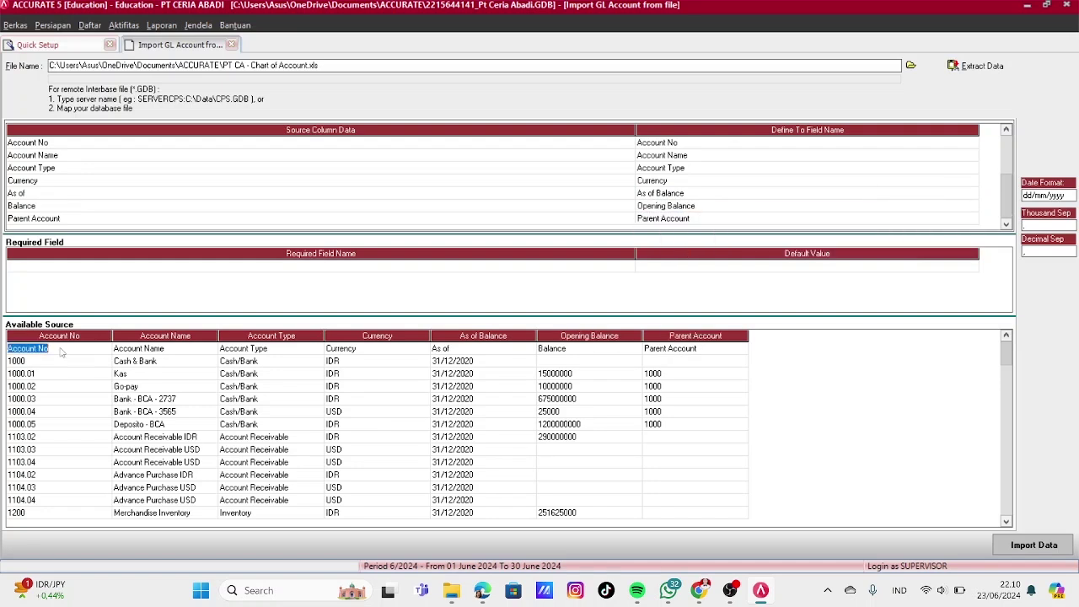
pyautogui.click(61, 348)
pyautogui.rightClick(61, 348)
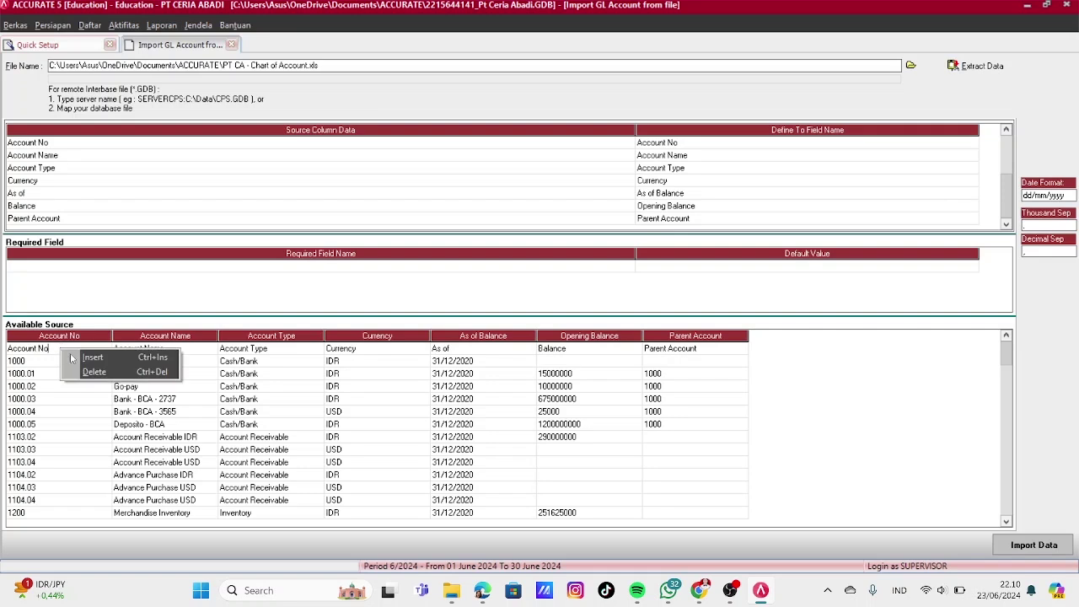
pyautogui.click(89, 373)
pyautogui.click(517, 335)
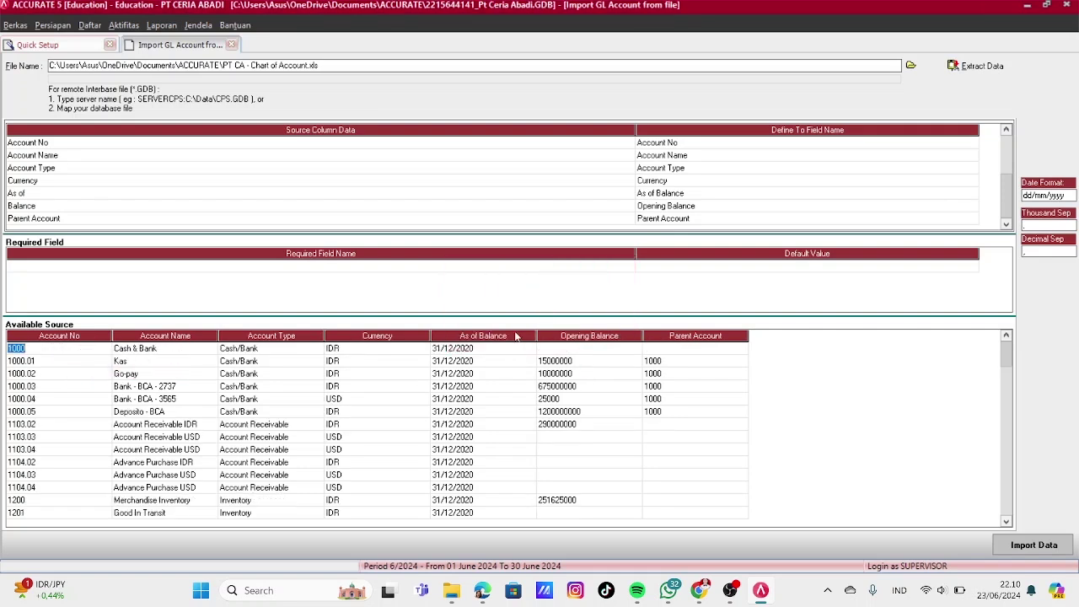
pyautogui.click(1042, 544)
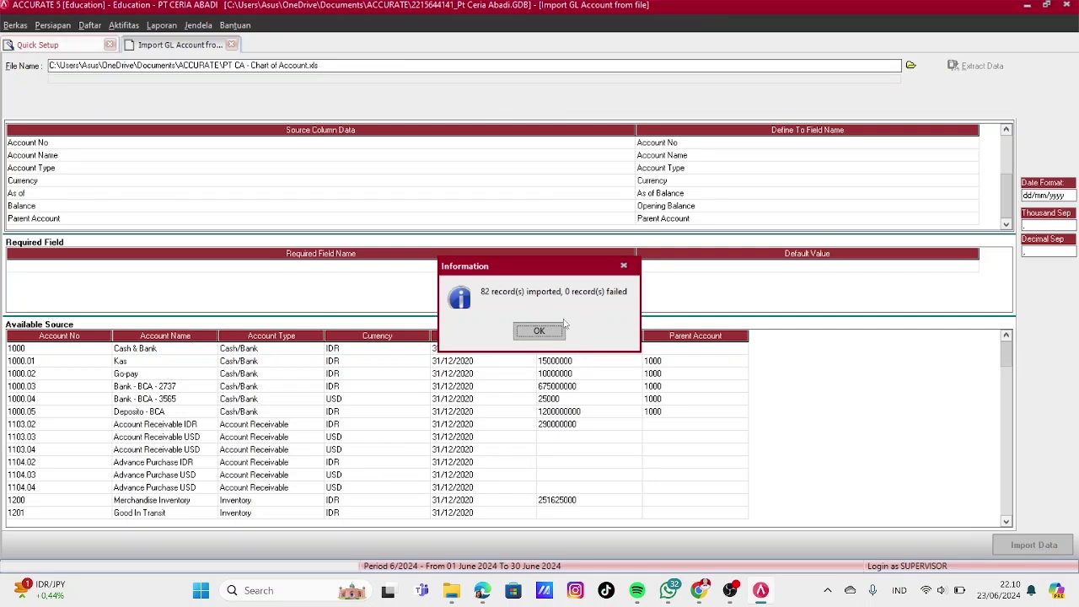
# Set 310001 OPENING BALANCE EQUITY as the default opening balance equity account and advance to Step 5
pyautogui.click(561, 330)
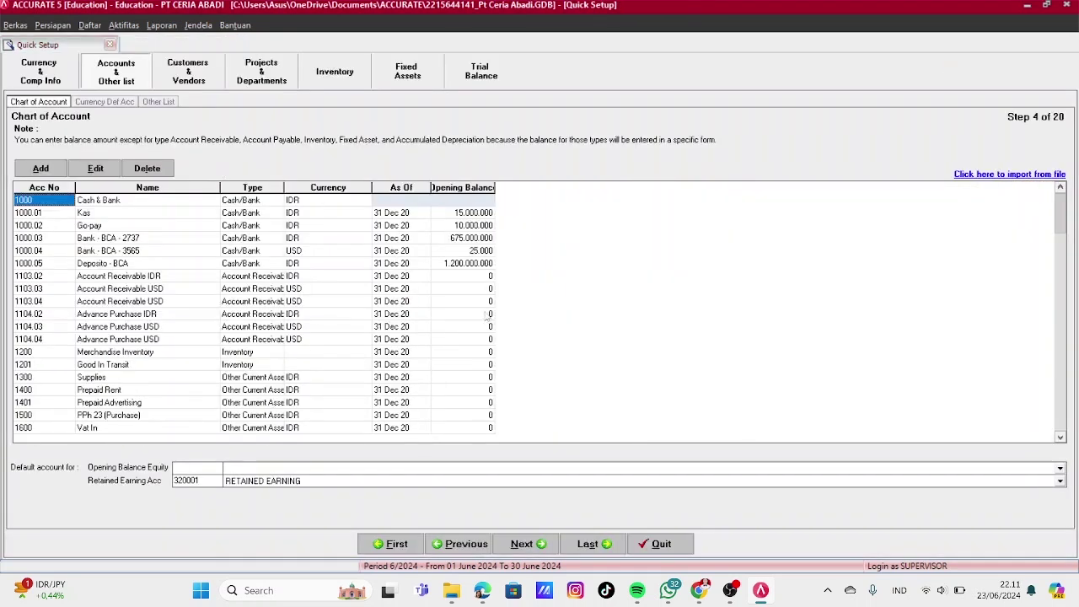
pyautogui.click(318, 470)
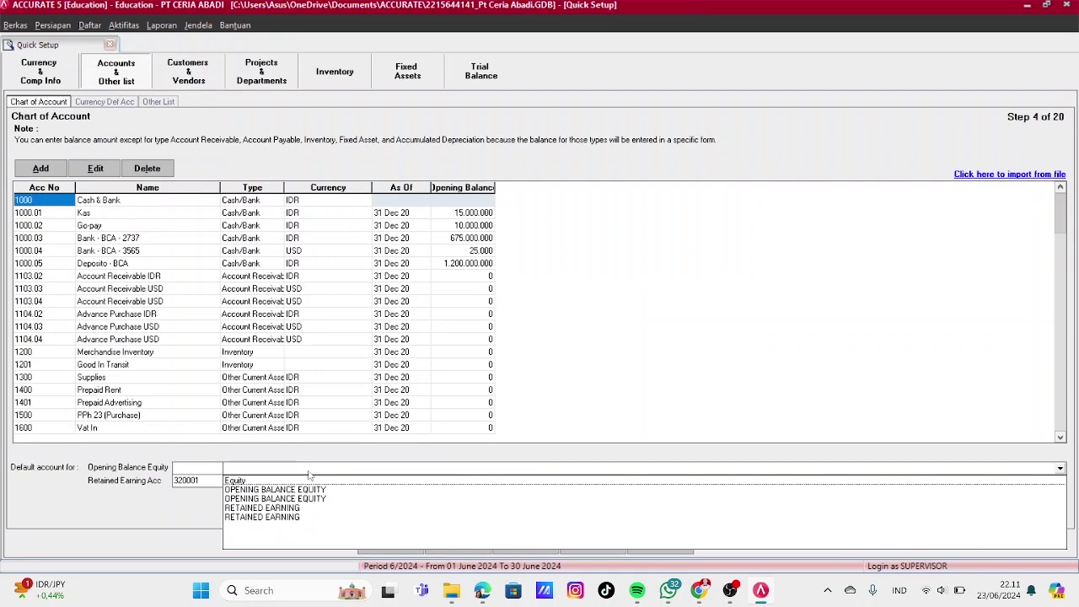
pyautogui.click(310, 476)
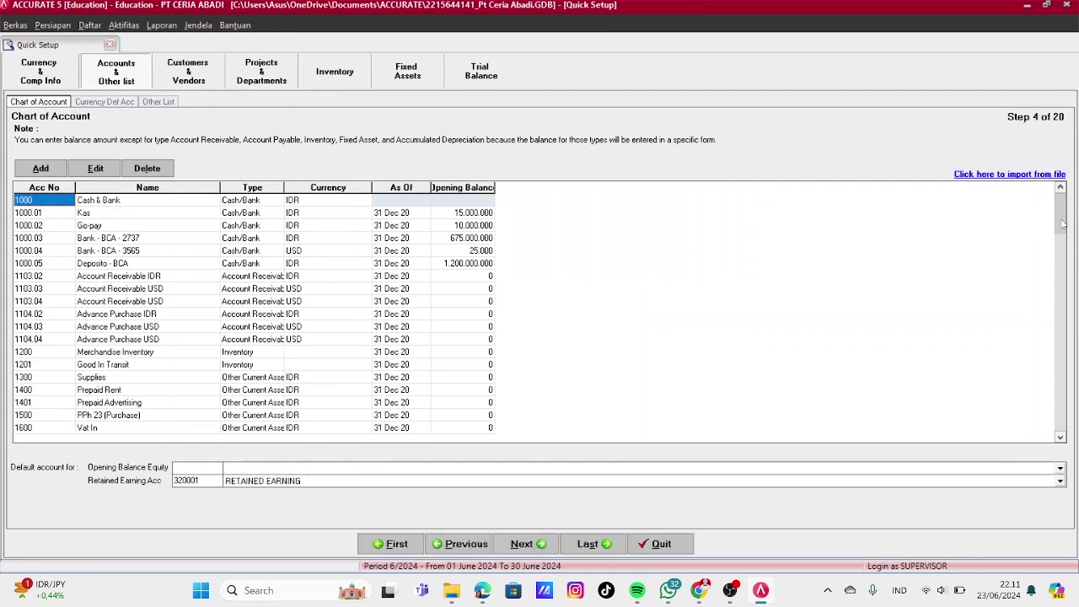
pyautogui.scroll(-15, 447, 359)
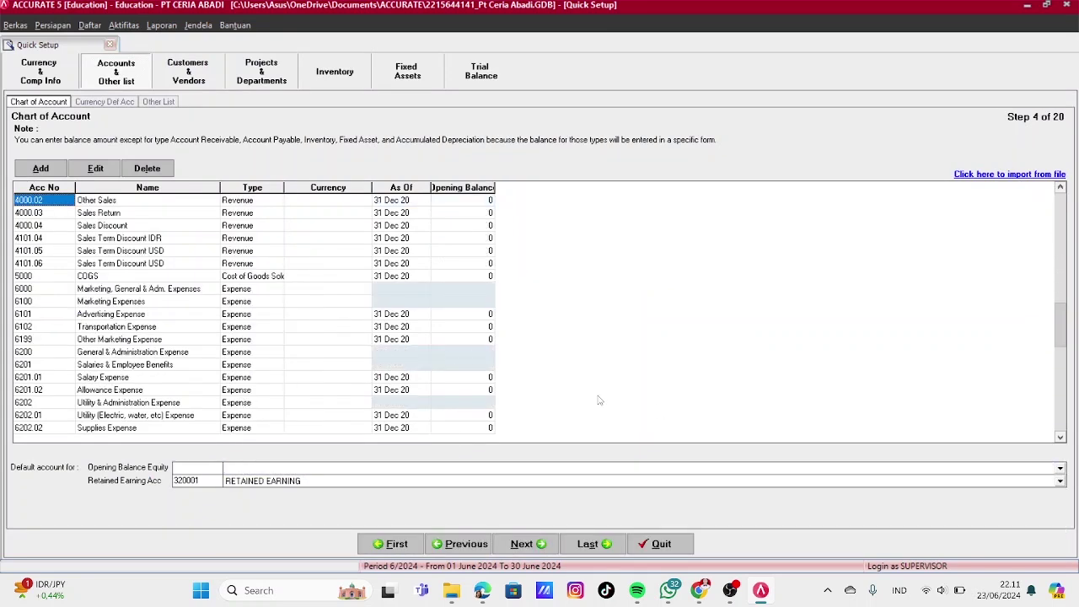
pyautogui.click(241, 469)
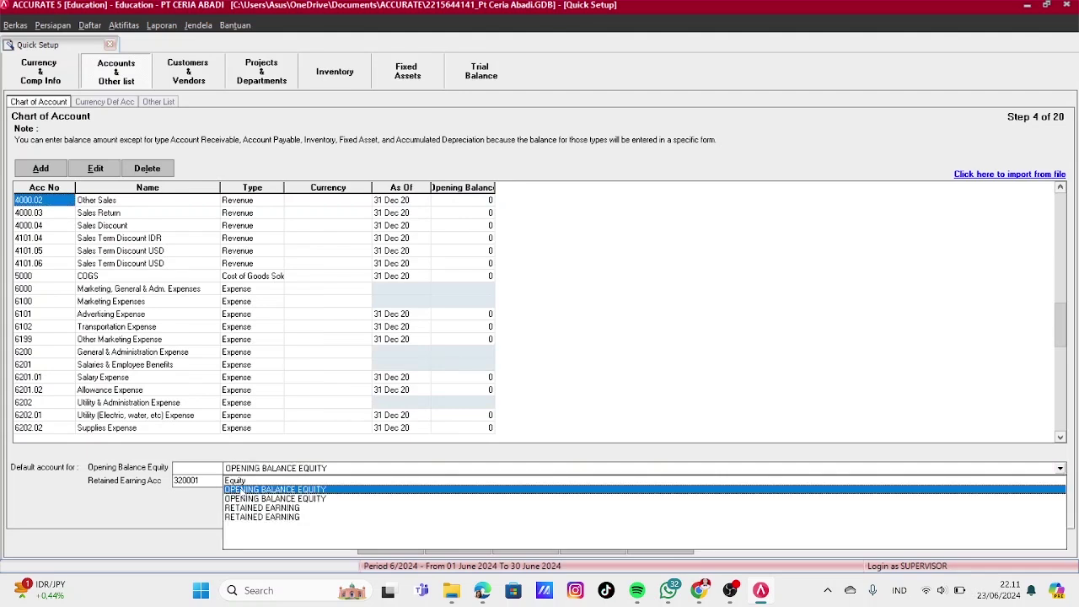
pyautogui.click(241, 491)
pyautogui.click(242, 470)
pyautogui.click(243, 499)
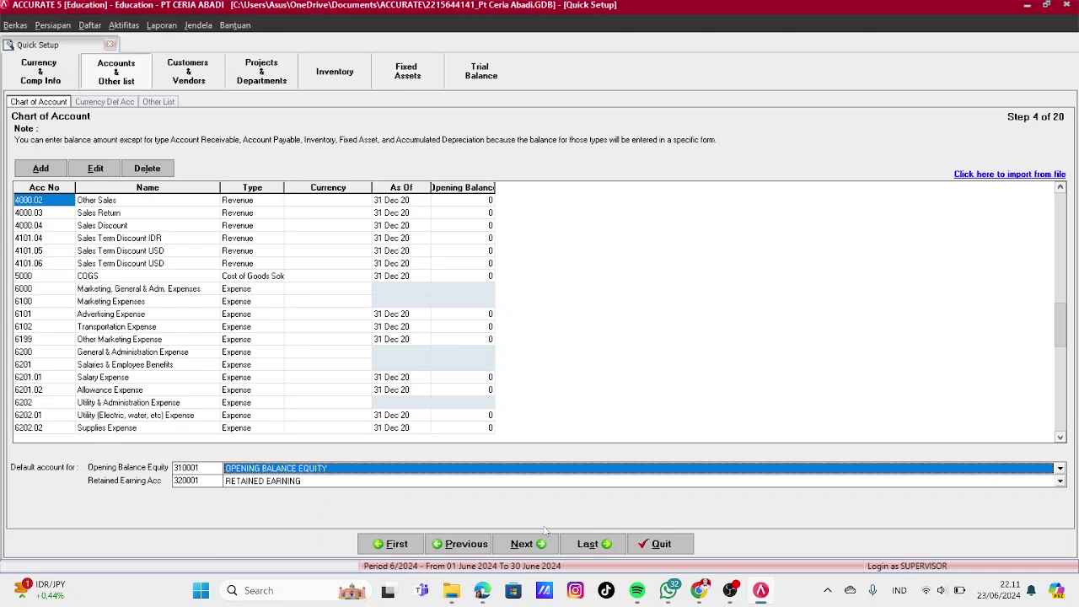
pyautogui.click(529, 545)
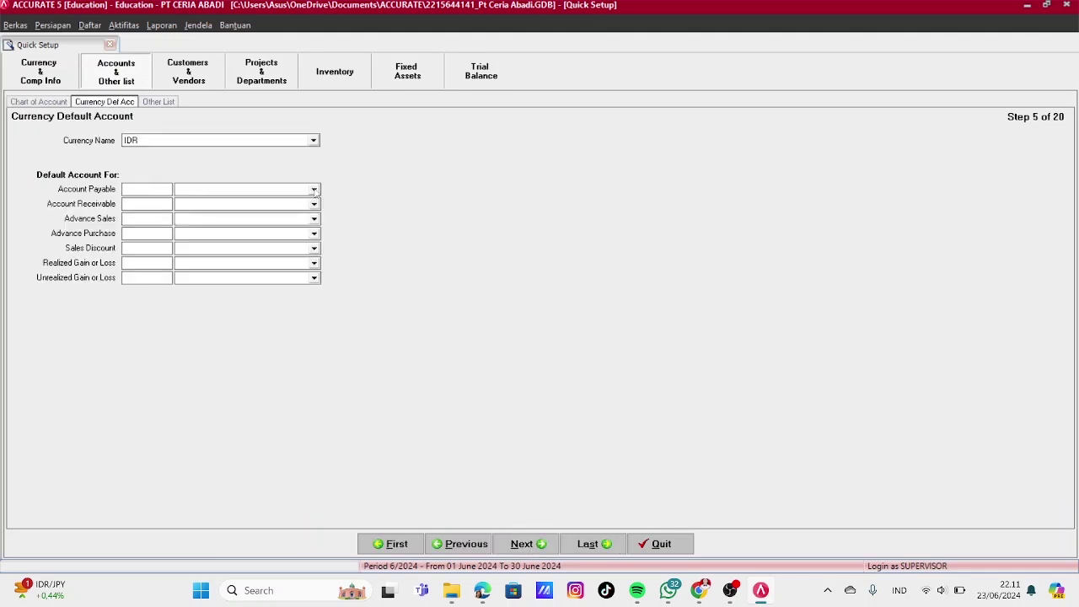
# Set IDR default accounts: payable 2101.02, receivable 1103.02, advances 2301.01/1104.02, discount 4101.04, gains/losses 9100.01/9100.02
pyautogui.click(314, 189)
pyautogui.click(141, 189)
pyautogui.press('Tab')
pyautogui.write('1103')
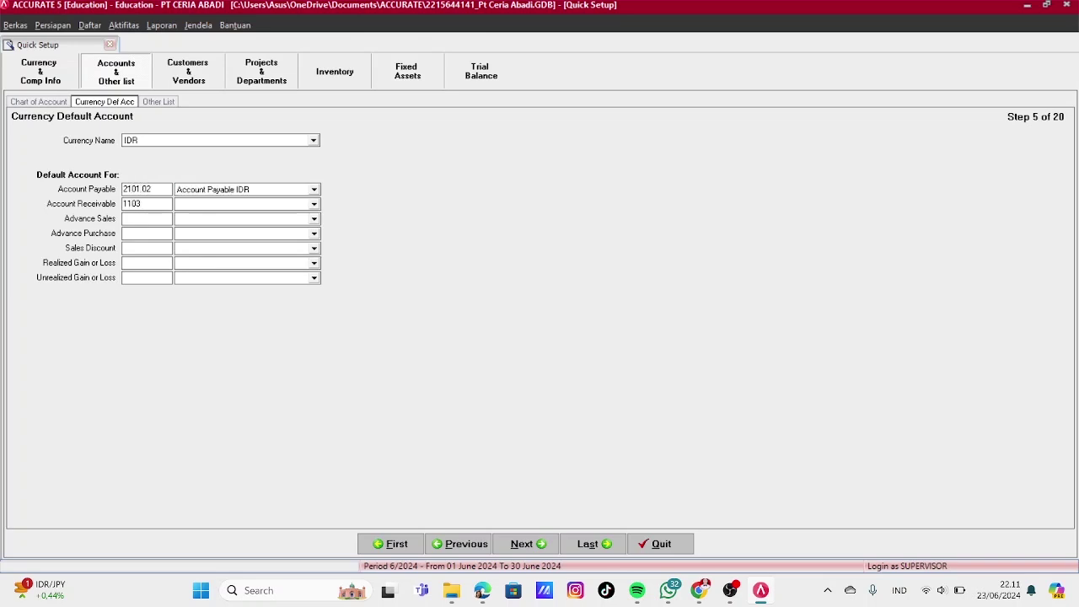
pyautogui.write('.02')
pyautogui.press('Tab')
pyautogui.write('2301.01')
pyautogui.press('Tab')
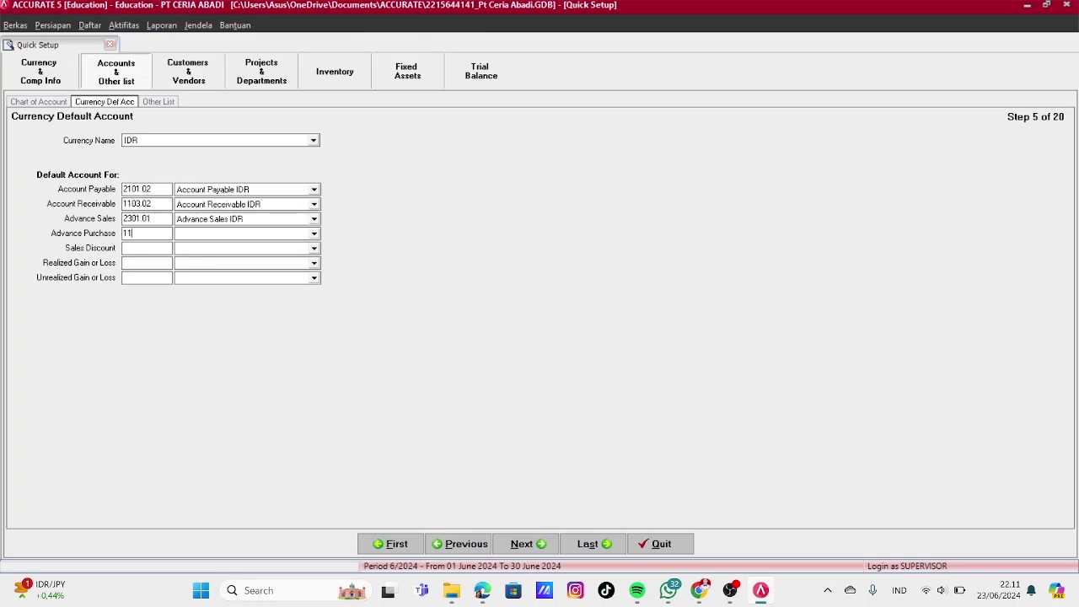
pyautogui.write('1104.02')
pyautogui.press('Tab')
pyautogui.write('410')
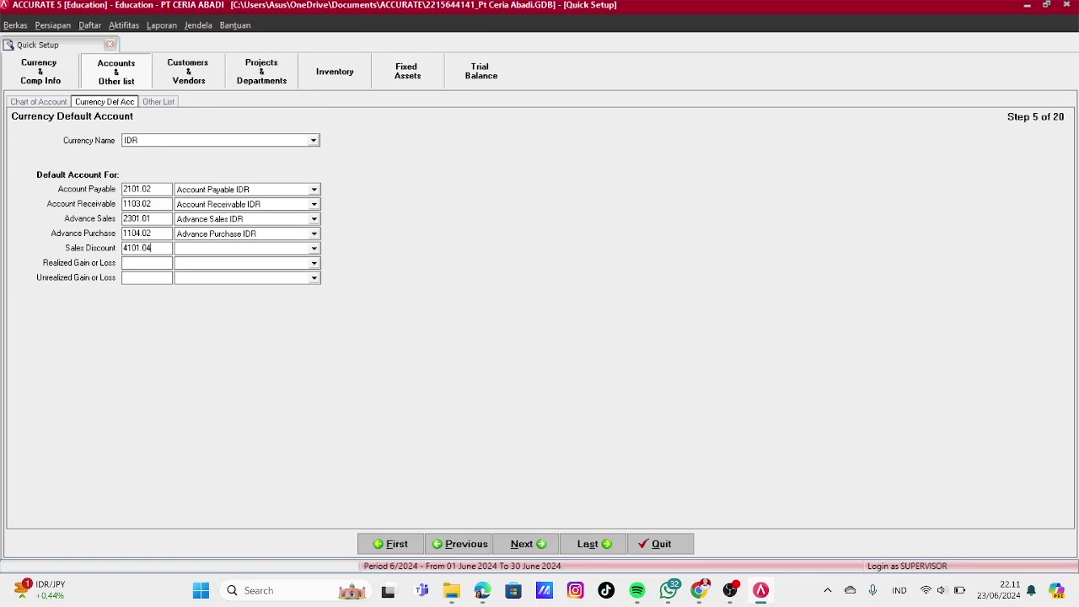
pyautogui.write('1.04')
pyautogui.press('Tab')
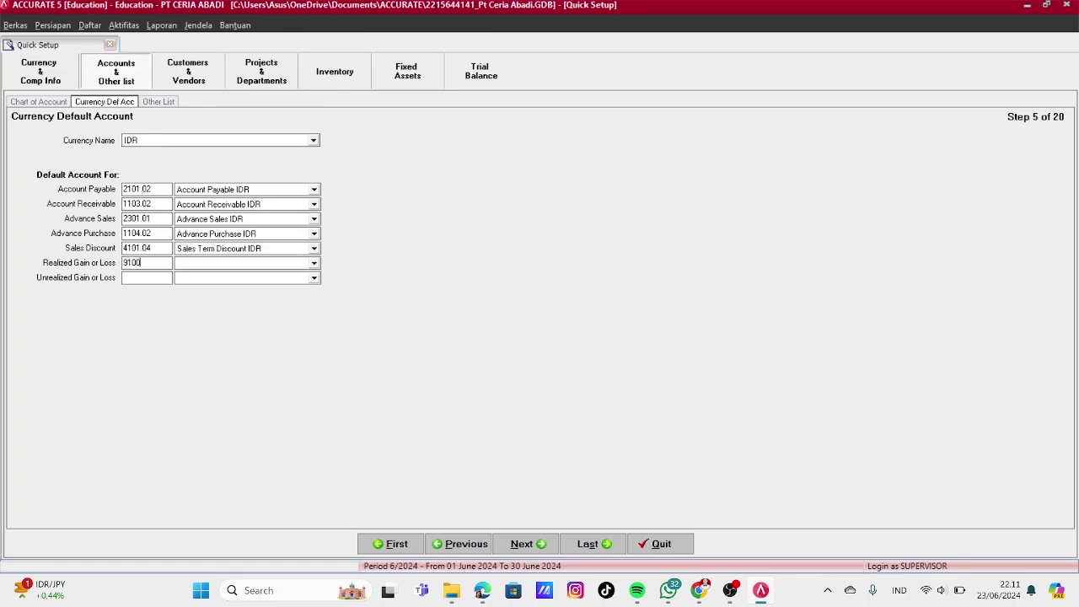
pyautogui.write('9100.01')
pyautogui.press('Tab')
pyautogui.write('9100.0')
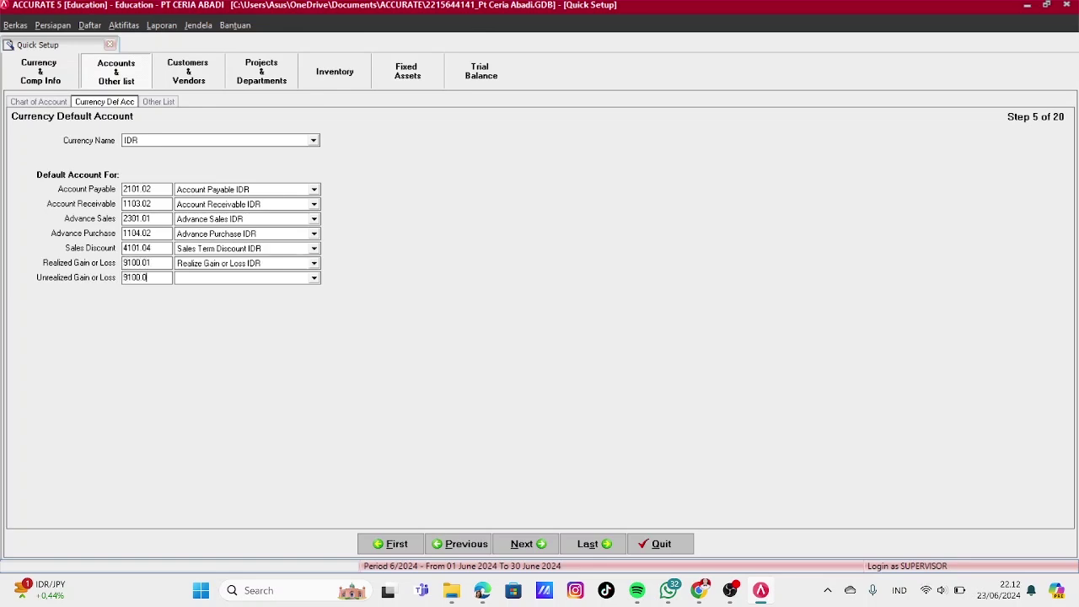
pyautogui.write('2')
pyautogui.press('Tab')
# Switch to USD and set advance sales 2301.02, advance purchase 1104.03, and adjust realized gain/loss code
pyautogui.click(314, 140)
pyautogui.click(135, 159)
pyautogui.click(162, 191)
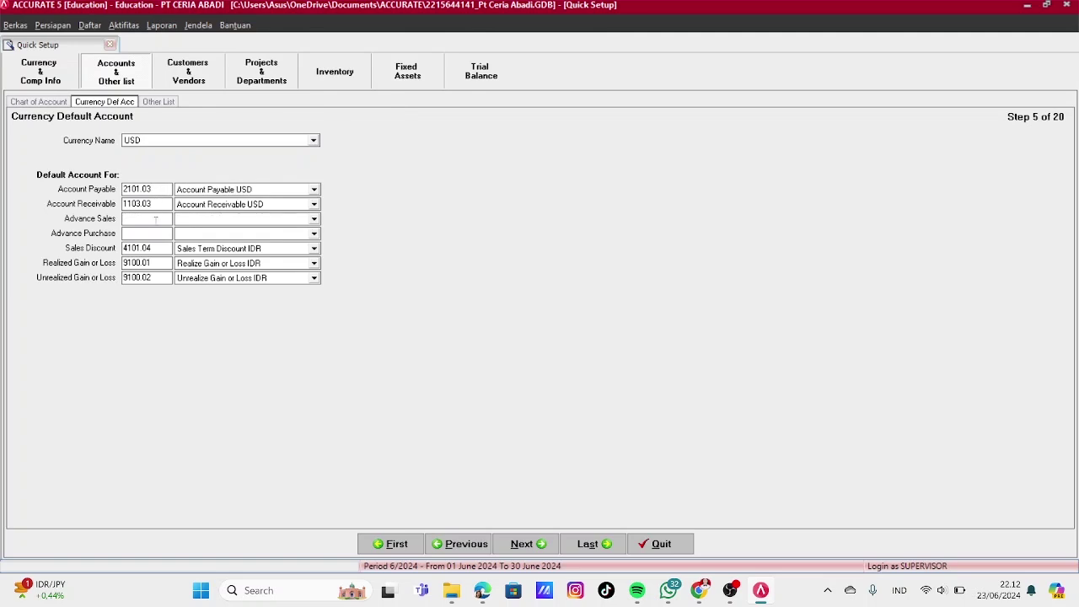
pyautogui.click(155, 221)
pyautogui.write('2301.02')
pyautogui.press('Tab')
pyautogui.write('1104')
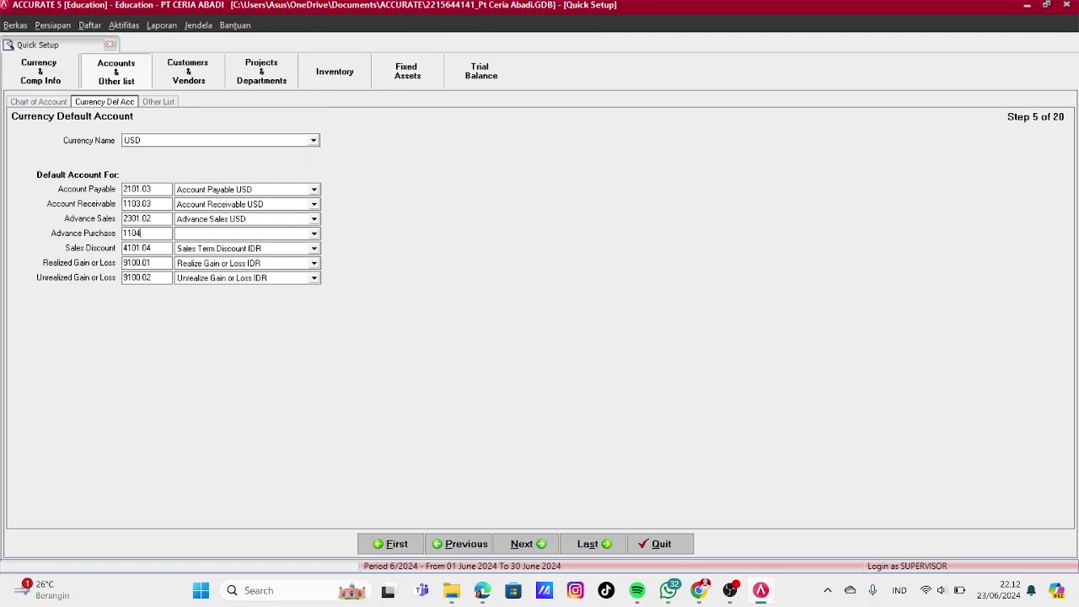
pyautogui.write('.03')
pyautogui.press('Tab')
pyautogui.click(158, 262)
pyautogui.press('BackSpace')
pyautogui.write('3')
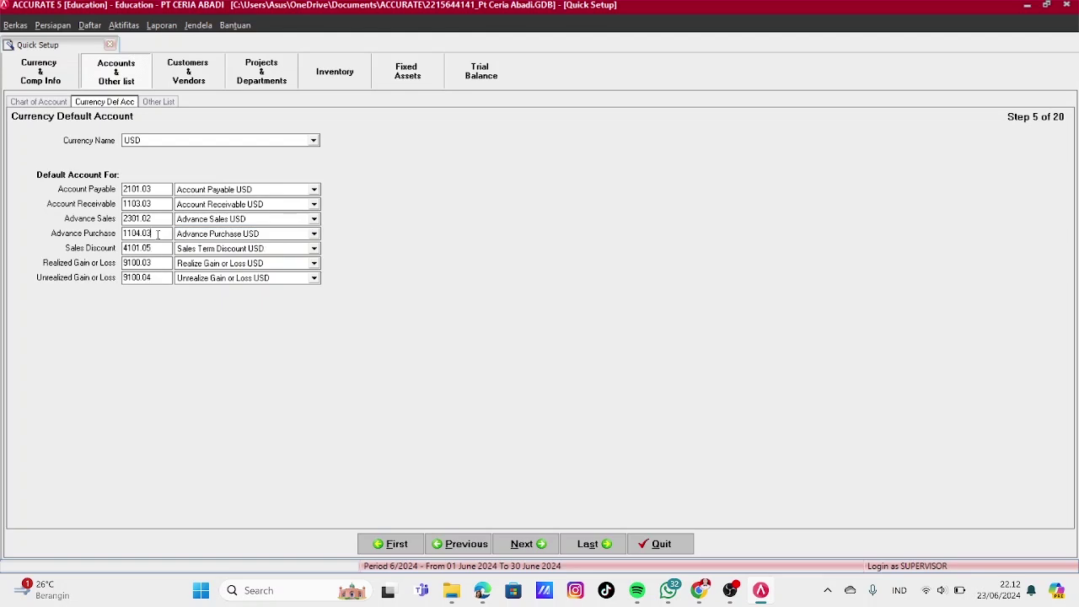
pyautogui.click(548, 548)
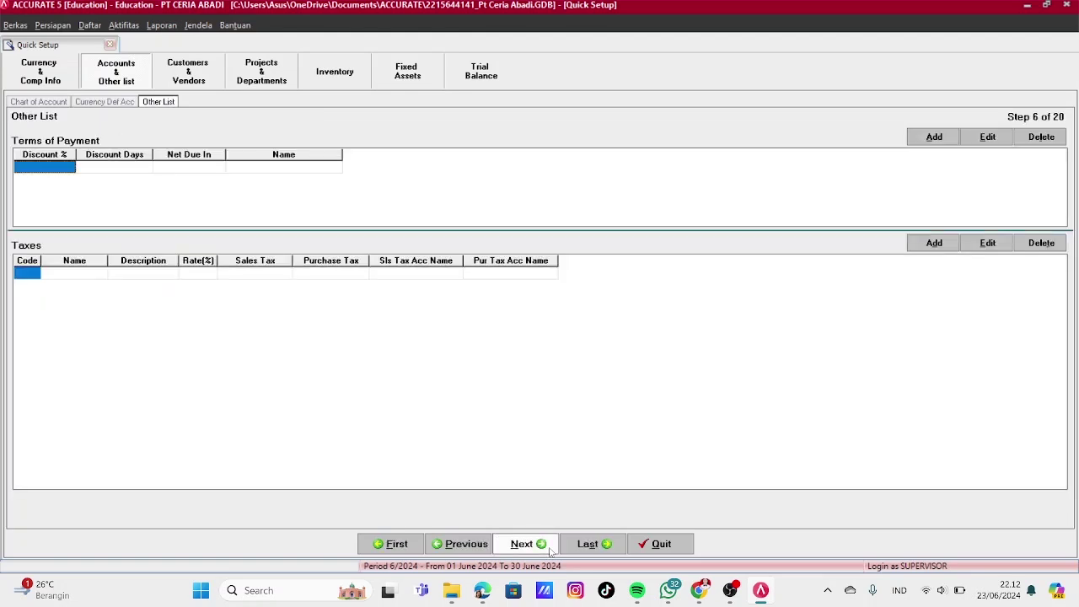
# Add the 2/10 n/30 payment term: 2% discount within 10 days, net 30 days
pyautogui.click(64, 171)
pyautogui.write('2')
pyautogui.press('Tab')
pyautogui.write('10')
pyautogui.press('Tab')
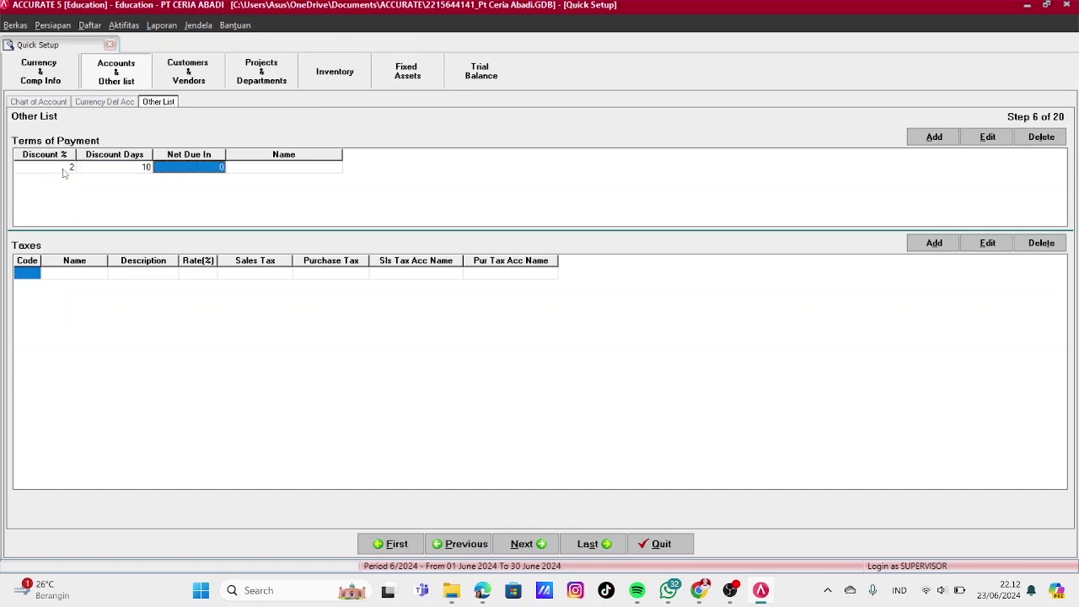
pyautogui.write('30')
pyautogui.press('Tab')
pyautogui.press('Tab')
pyautogui.press('Tab')
pyautogui.press('Tab')
pyautogui.write('30')
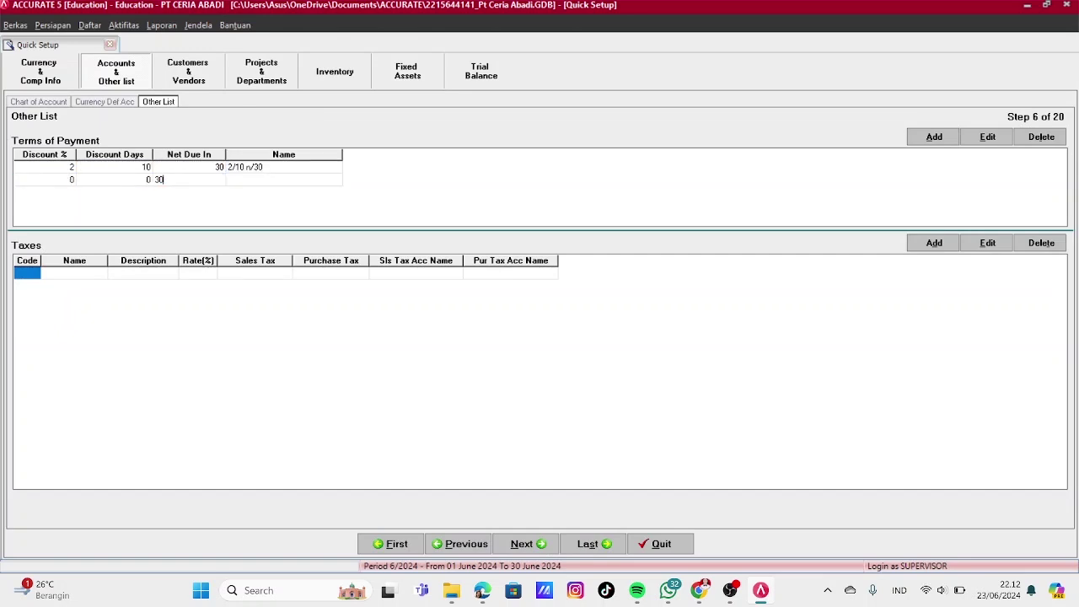
pyautogui.press('Tab')
pyautogui.press('Tab')
# Save Net 30 and C.O.D terms and add tax T / PPN 'Pajak Pertambahan Nilai' at 10%, accounts 2201 and 1600
pyautogui.press('Tab')
pyautogui.press('Tab')
pyautogui.press('Tab')
pyautogui.press('Tab')
pyautogui.click(37, 276)
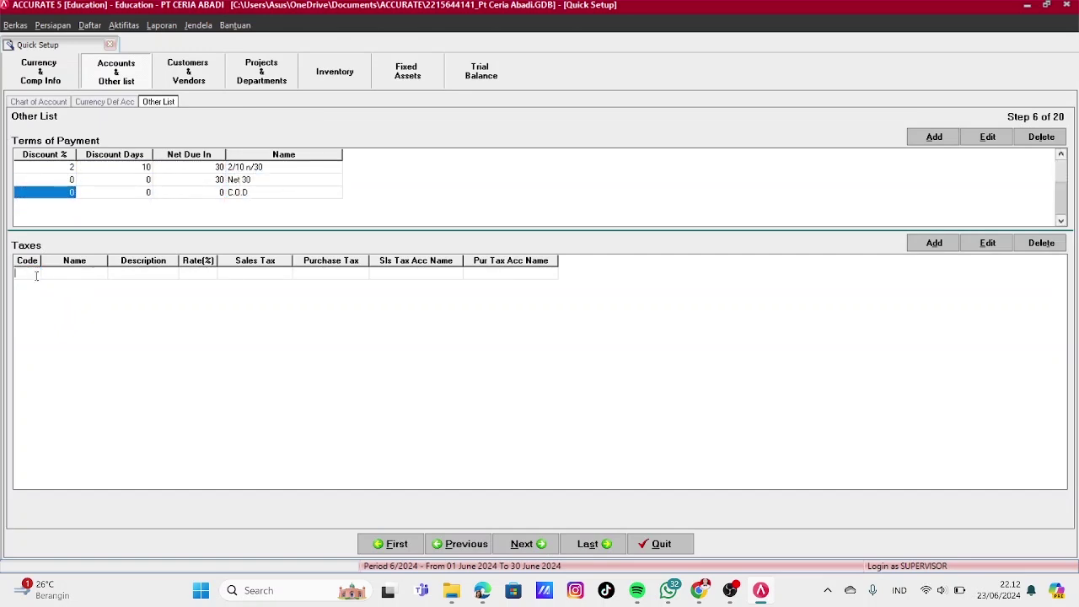
pyautogui.write('T')
pyautogui.press('Tab')
pyautogui.write('ppN')
pyautogui.press('Tab')
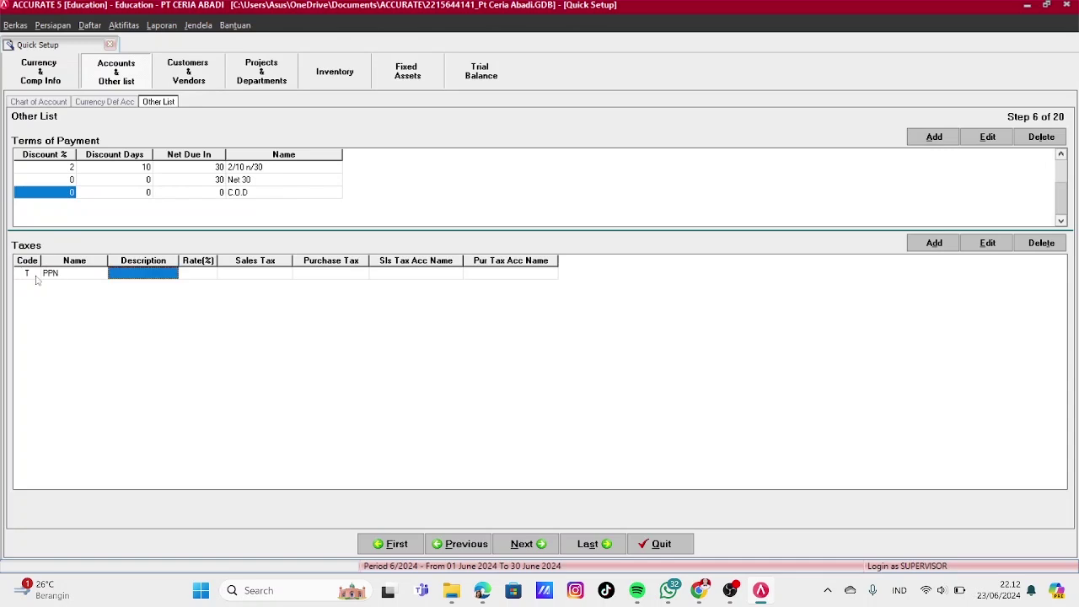
pyautogui.write('Pajak Pertambahan N')
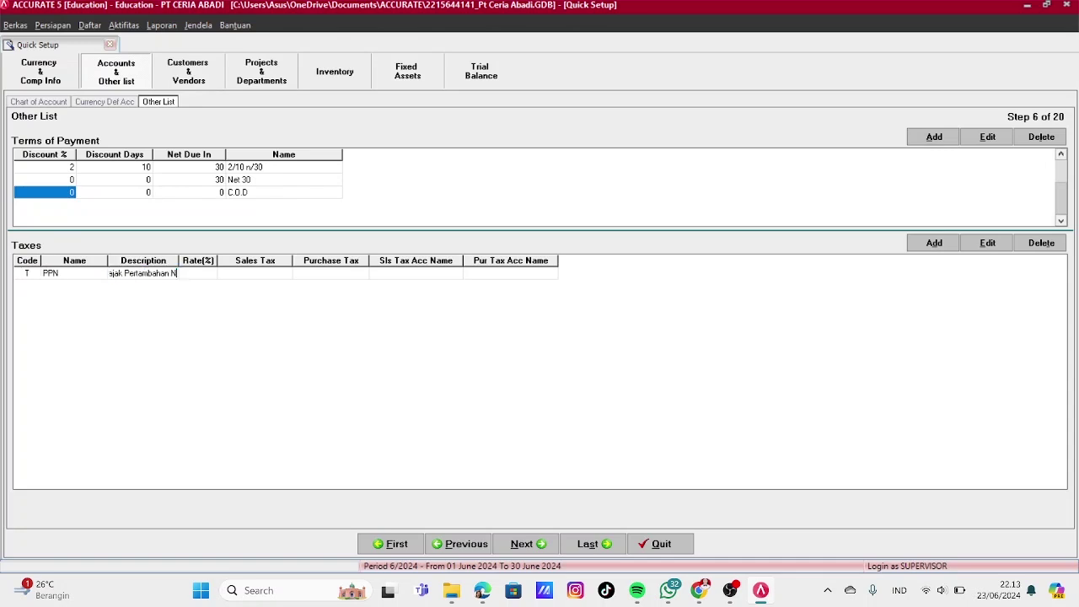
pyautogui.write('ilai')
pyautogui.press('Tab')
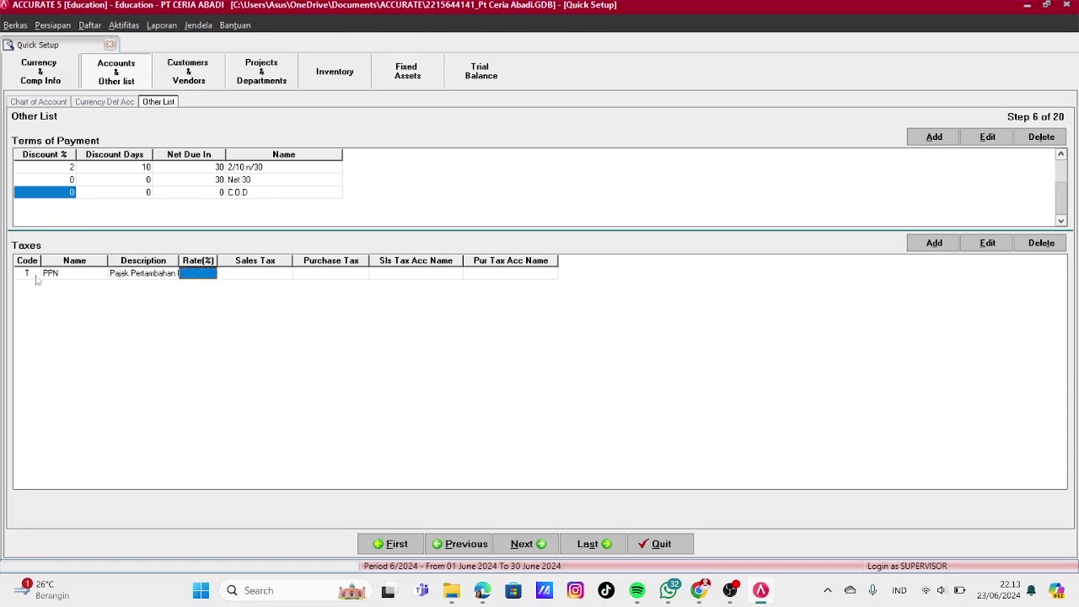
pyautogui.write('10')
pyautogui.press('Tab')
pyautogui.write('2201')
pyautogui.press('Tab')
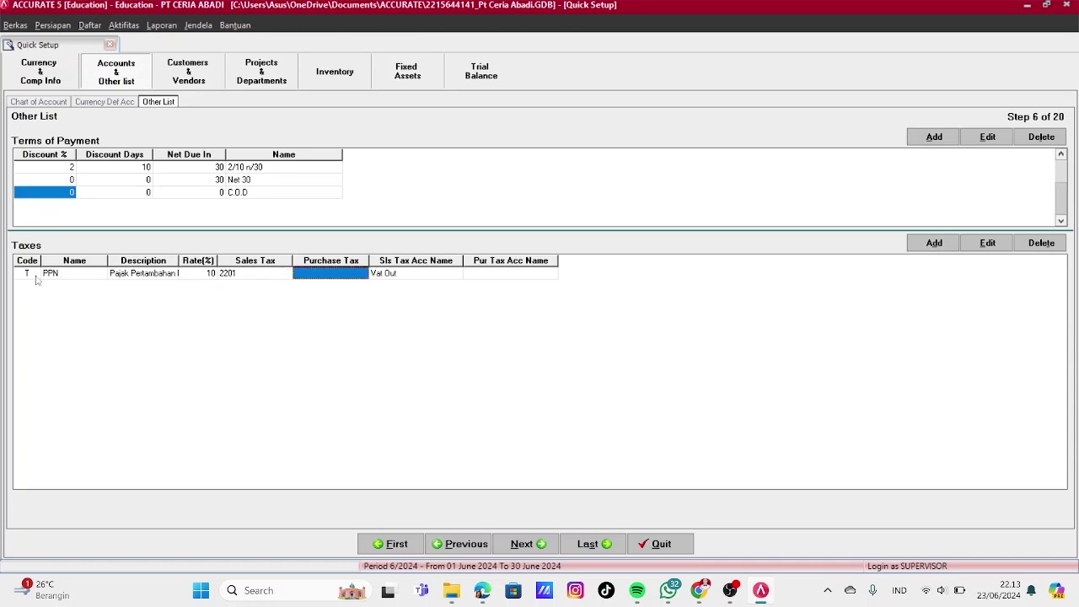
pyautogui.write('1600')
pyautogui.press('Tab')
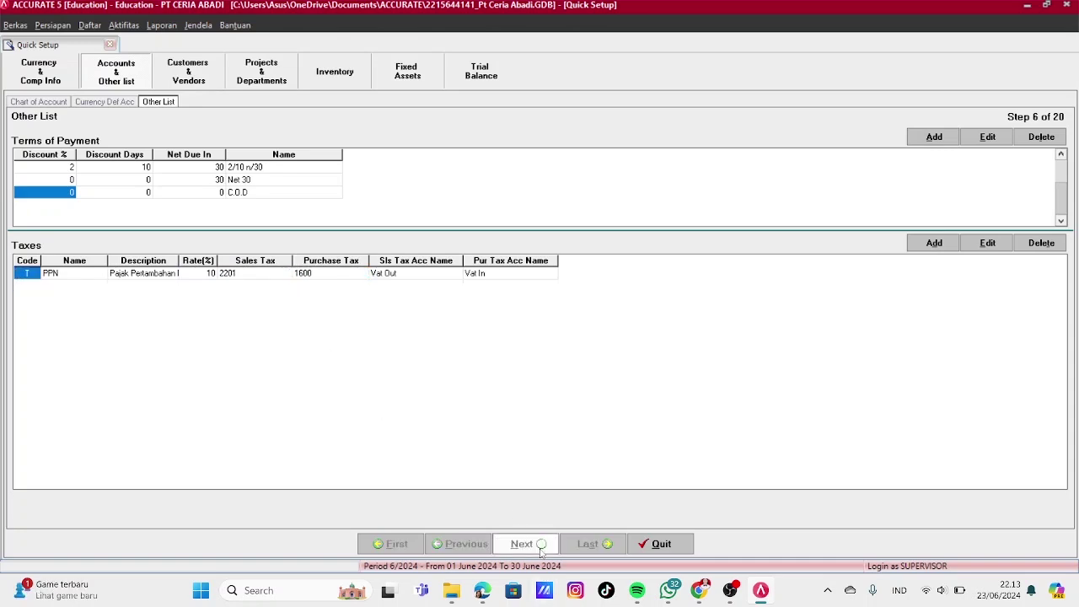
pyautogui.click(523, 543)
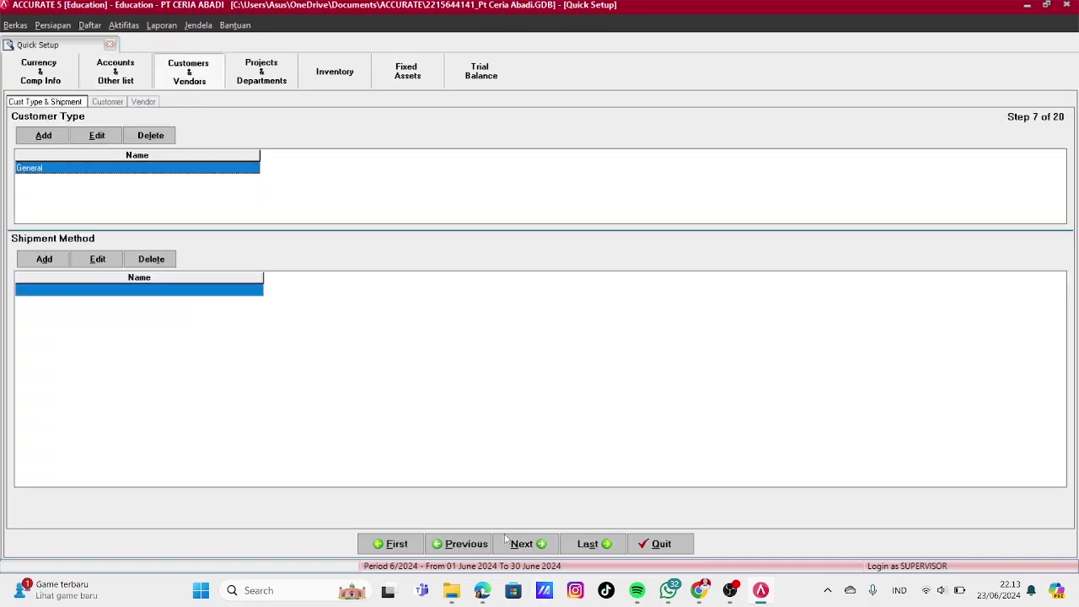
# Start the customer import from file and select the Excel file PT CA - Daftar Pelanggan.xls
pyautogui.click(516, 543)
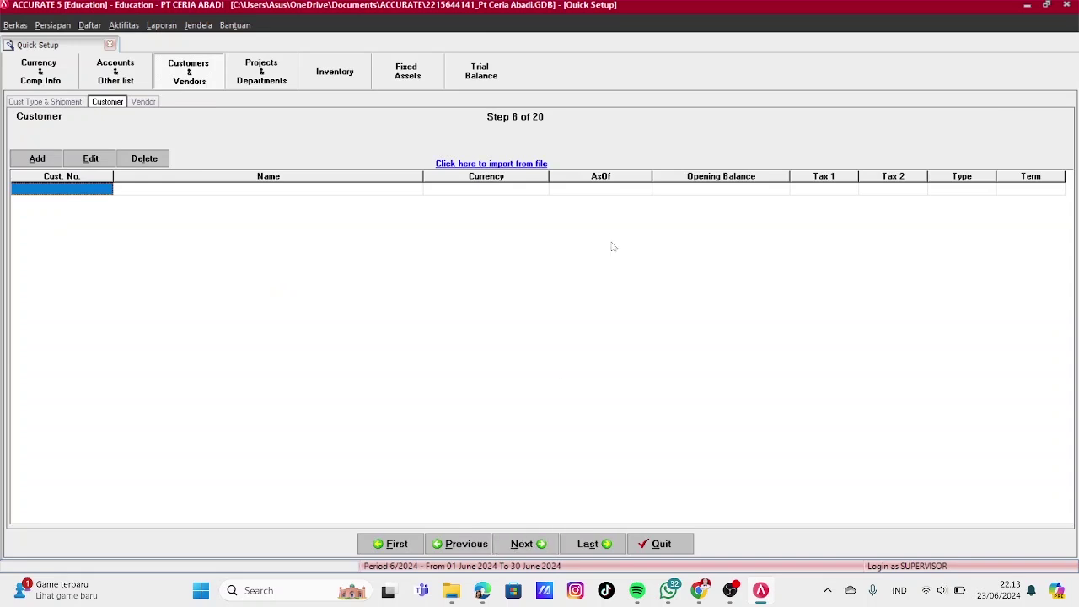
pyautogui.click(501, 164)
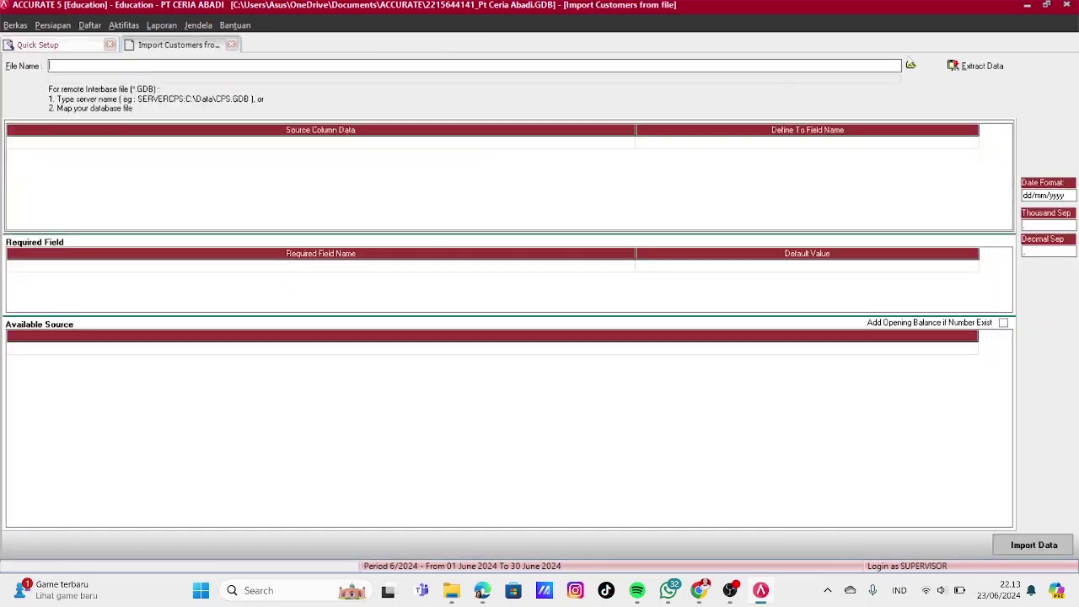
pyautogui.click(911, 65)
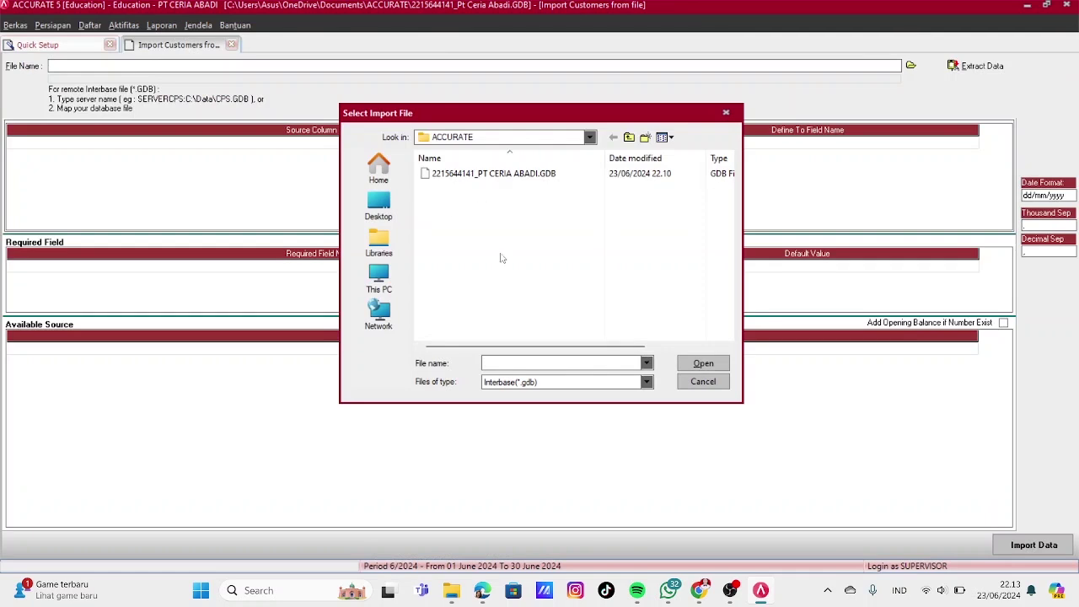
pyautogui.click(579, 382)
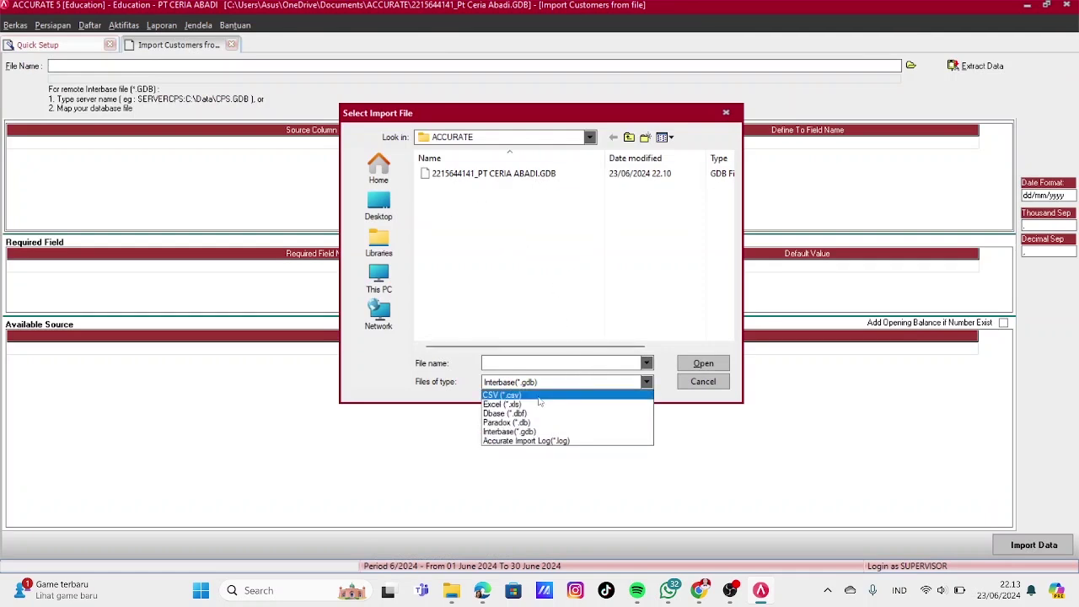
pyautogui.click(526, 402)
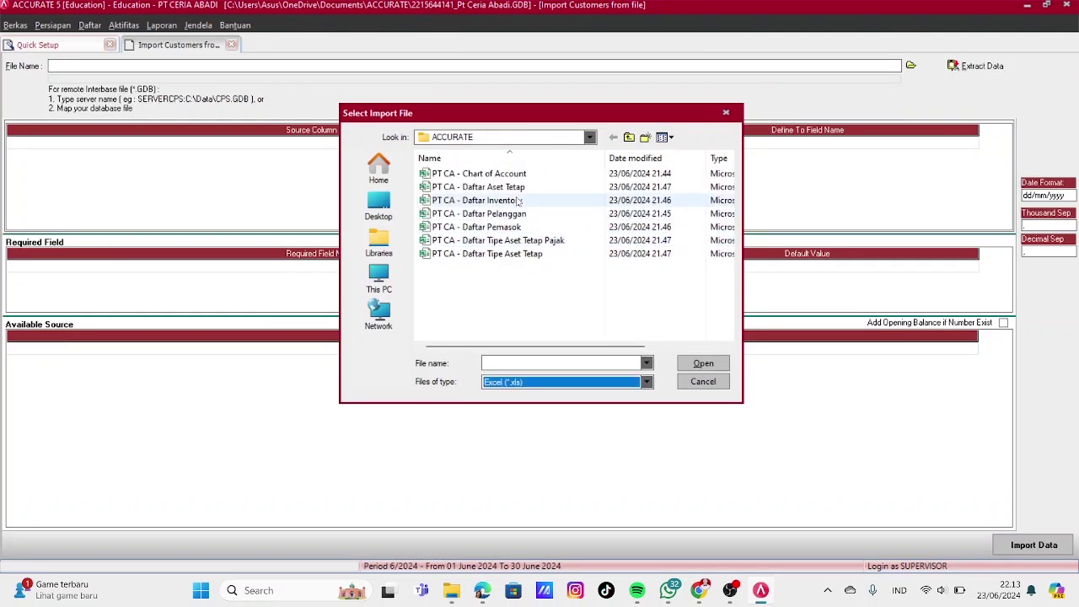
pyautogui.click(512, 215)
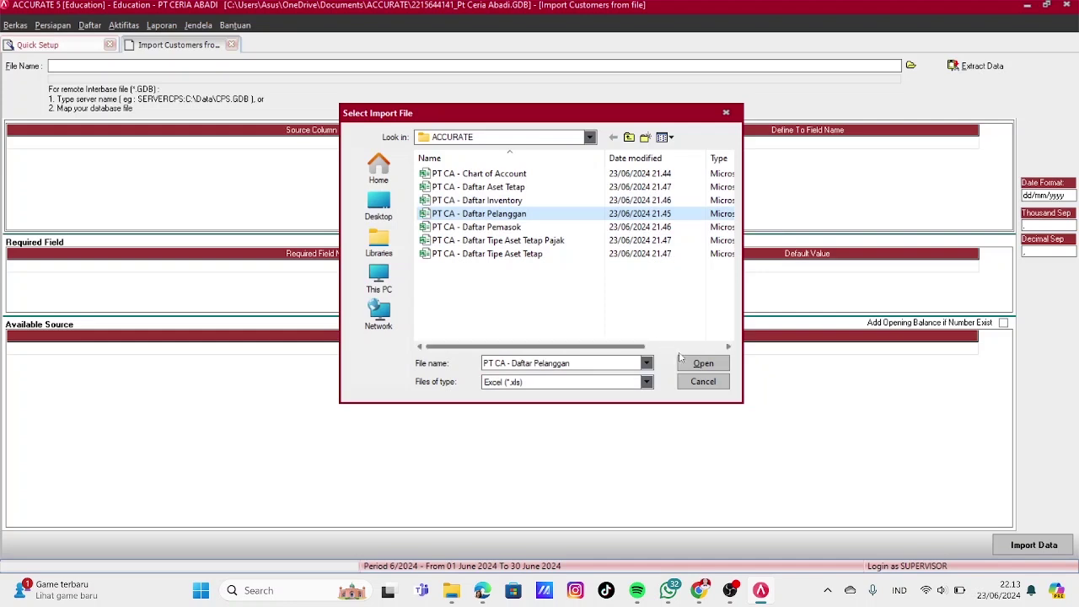
pyautogui.click(698, 364)
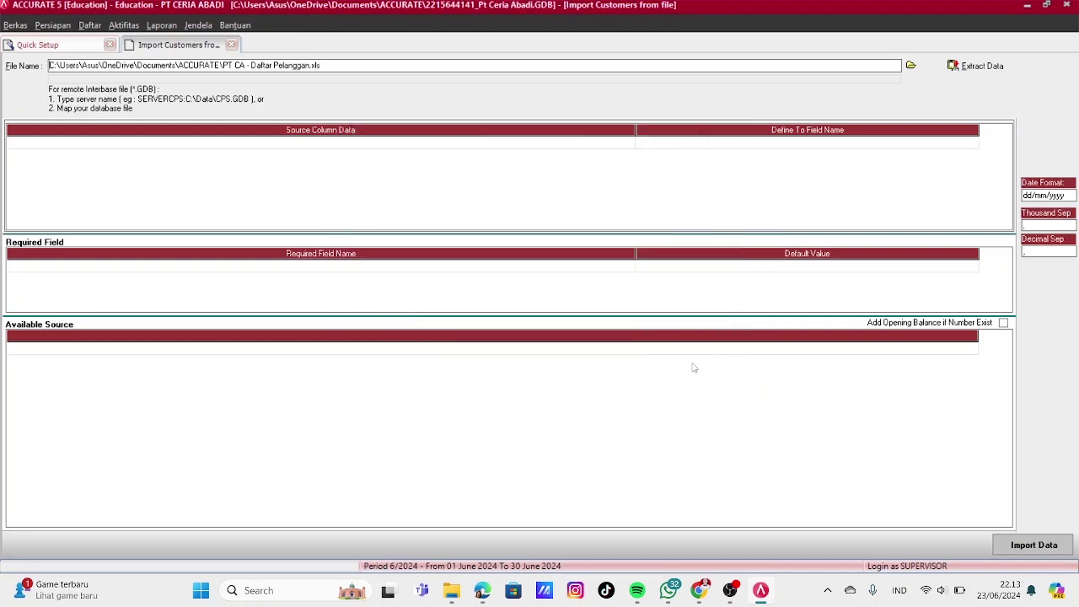
# Extract the spreadsheet columns and map Cust No to Customer No and Nama to Customer Name
pyautogui.click(978, 66)
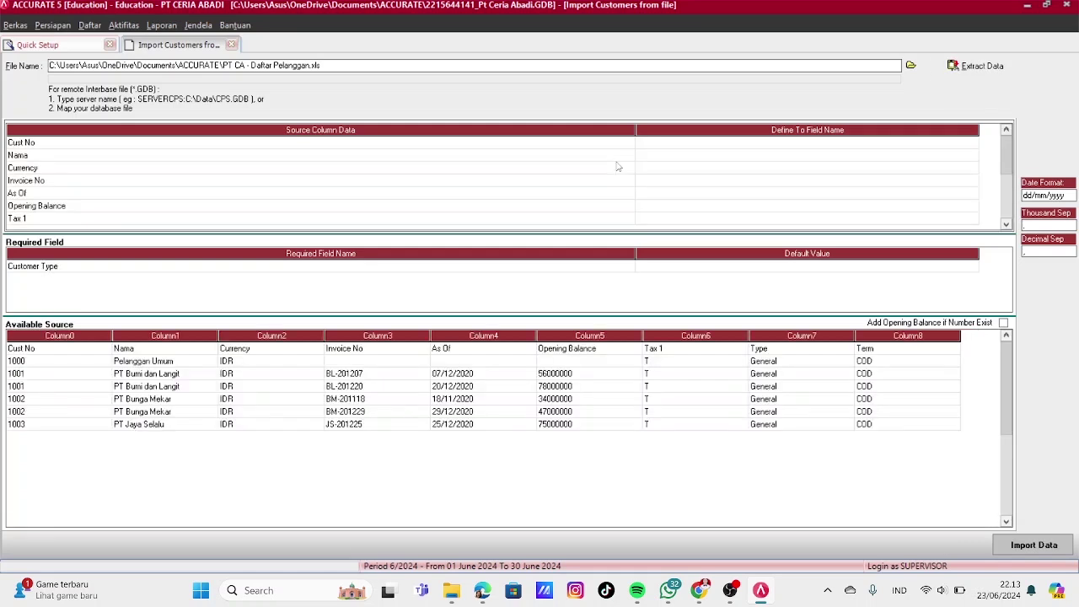
pyautogui.click(726, 143)
pyautogui.click(973, 146)
pyautogui.click(965, 170)
pyautogui.click(976, 144)
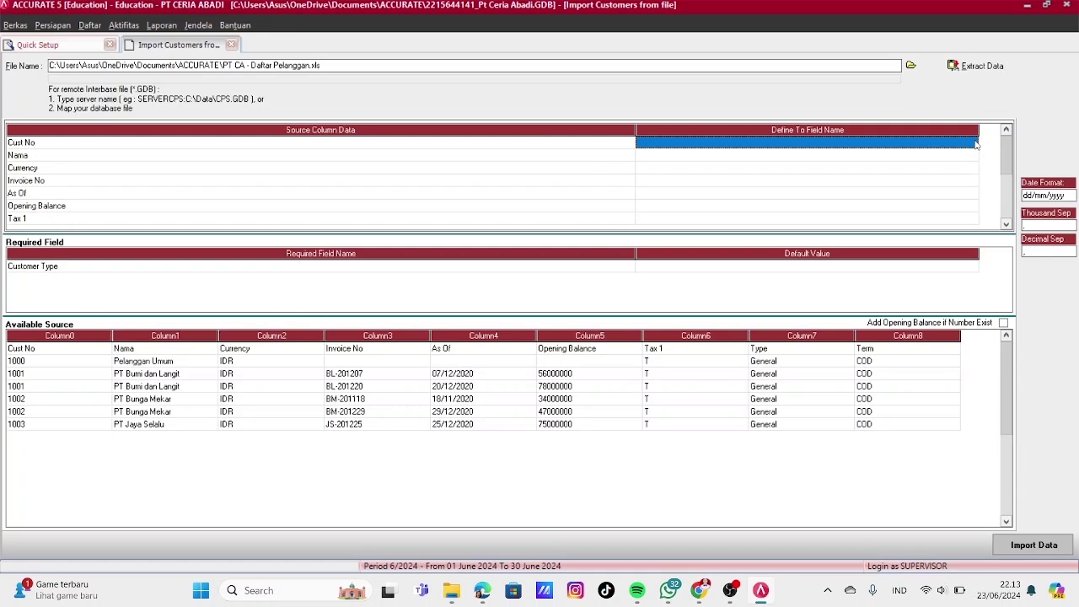
pyautogui.click(974, 144)
pyautogui.click(973, 143)
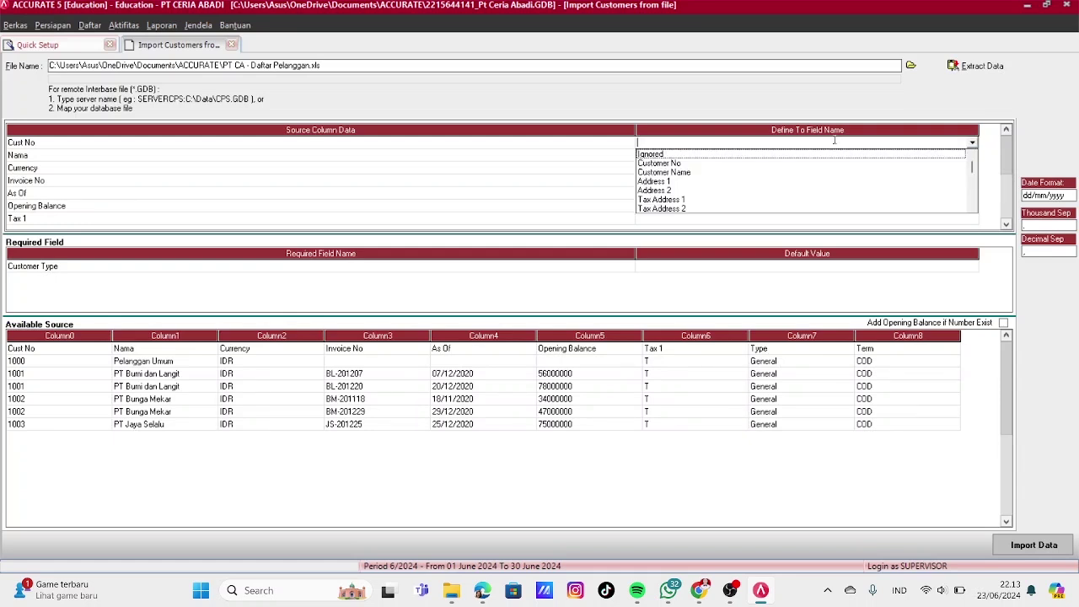
pyautogui.click(694, 163)
pyautogui.click(739, 158)
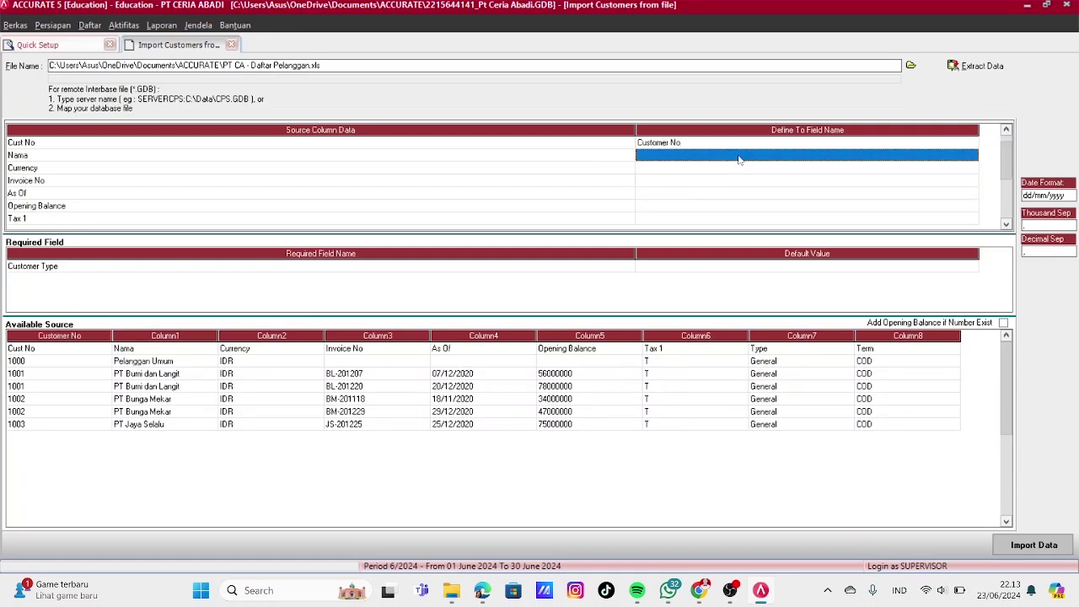
pyautogui.click(969, 160)
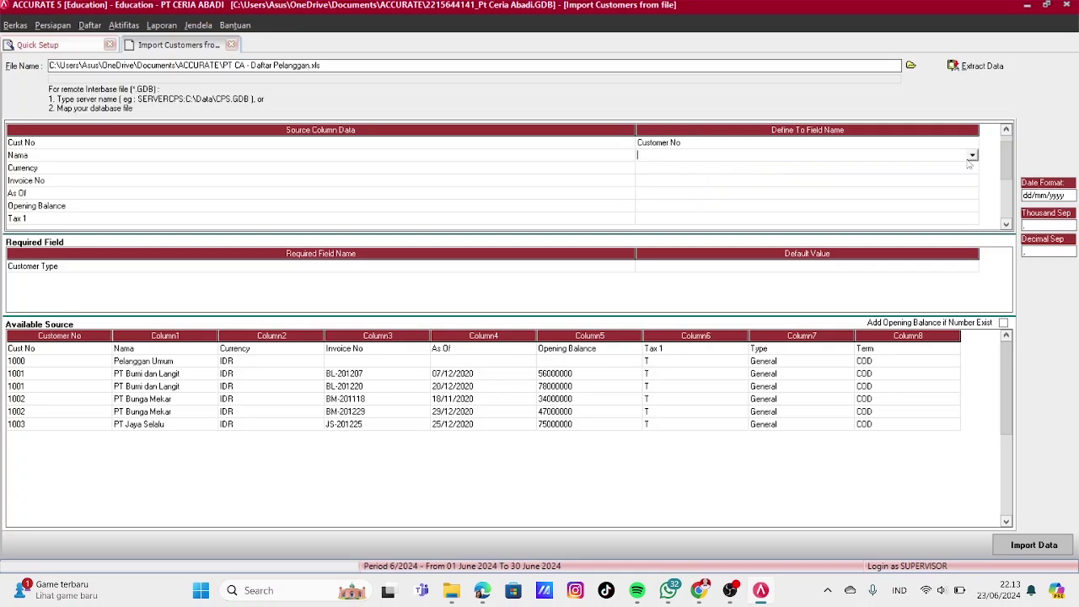
pyautogui.click(971, 157)
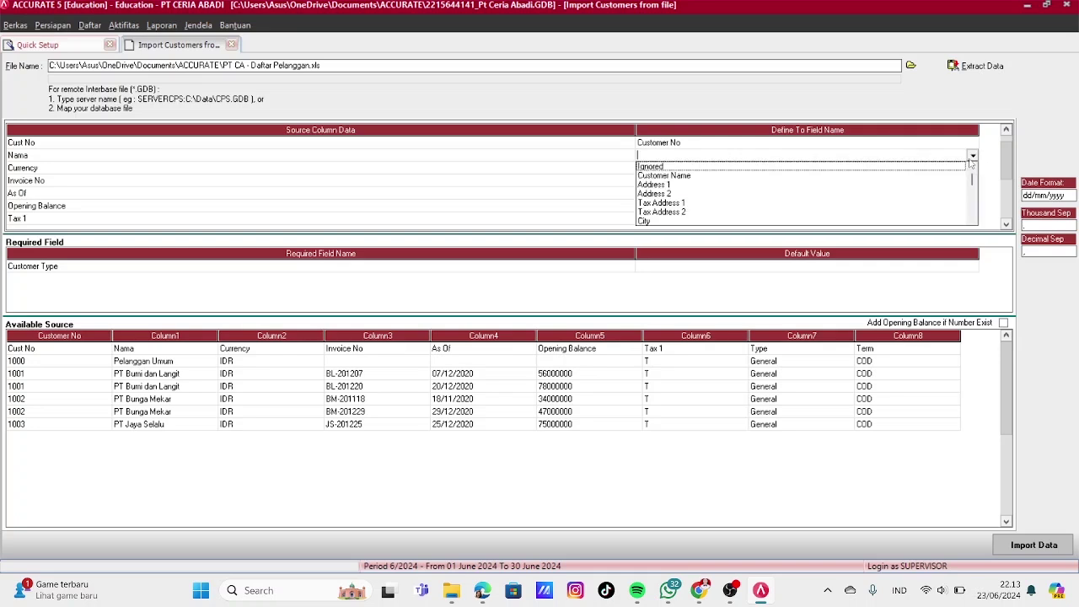
pyautogui.click(686, 176)
# Map the Currency column to Currency, with IDR values mapped to the IDR currency
pyautogui.click(879, 170)
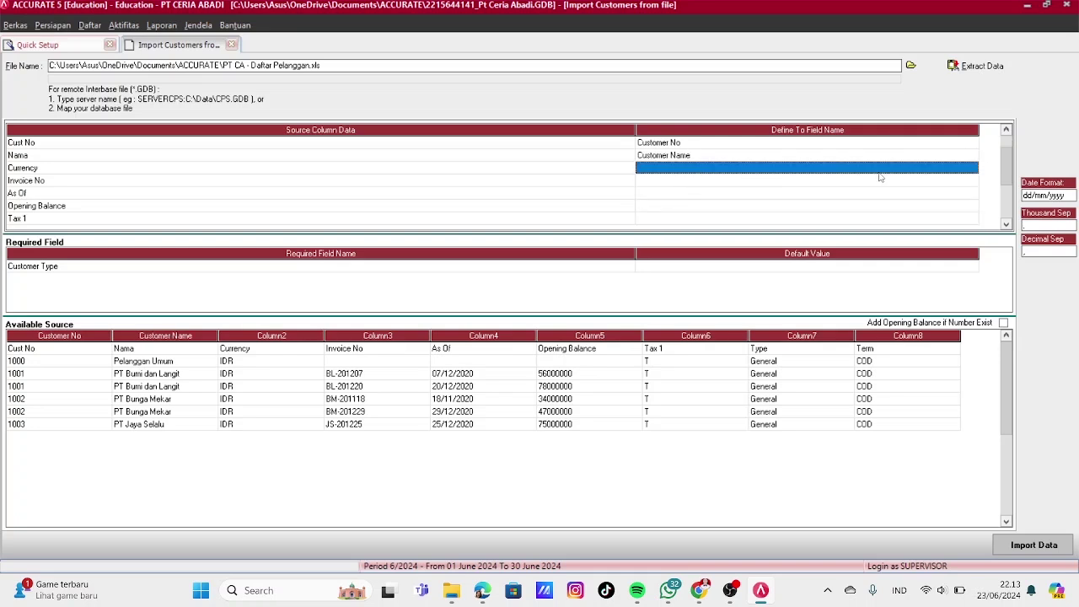
pyautogui.click(933, 174)
pyautogui.click(973, 169)
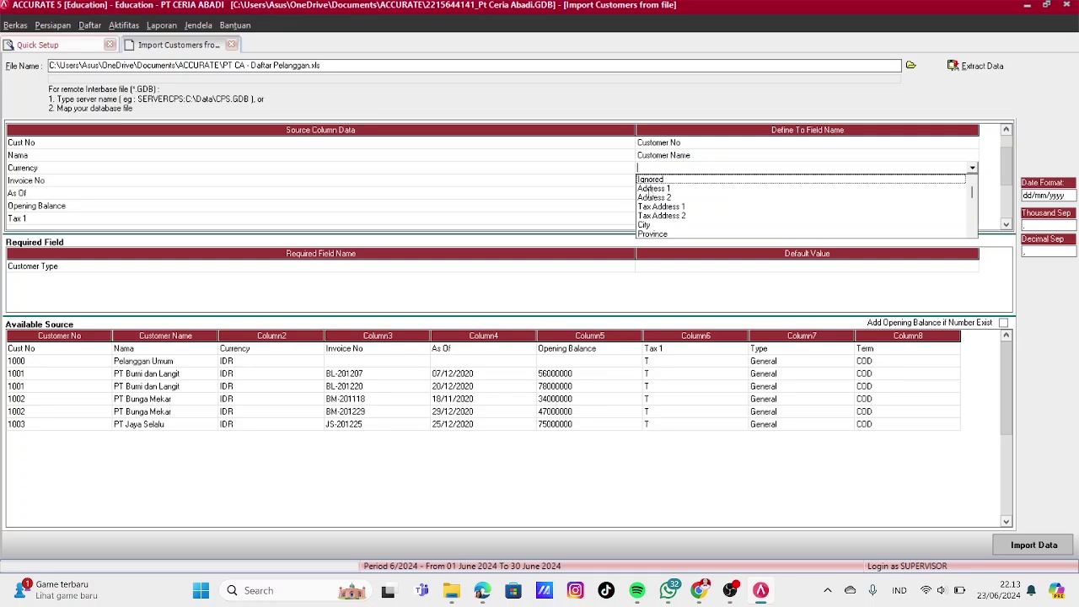
pyautogui.click(972, 233)
pyautogui.click(972, 234)
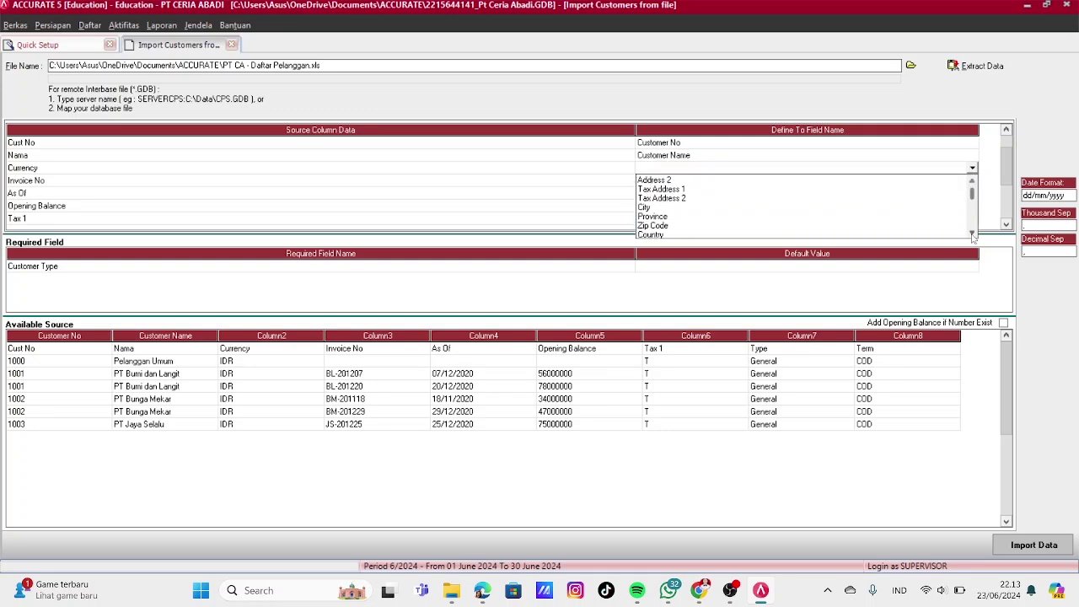
pyautogui.click(972, 233)
pyautogui.click(972, 233)
pyautogui.click(972, 233)
pyautogui.click(972, 233)
pyautogui.click(972, 233)
pyautogui.click(972, 233)
pyautogui.click(972, 233)
pyautogui.click(972, 233)
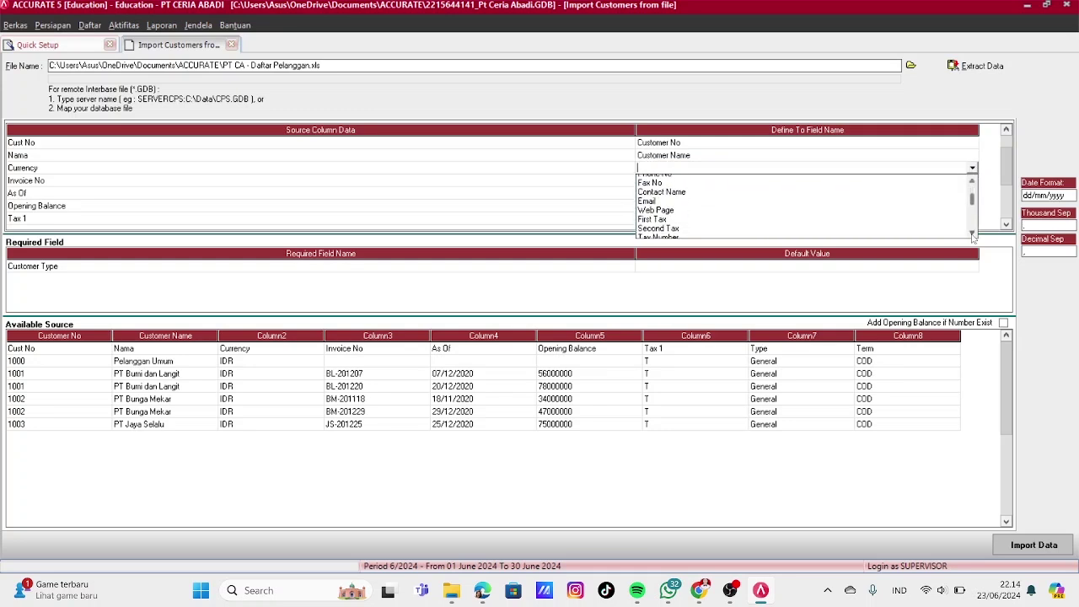
pyautogui.click(972, 234)
pyautogui.click(972, 233)
pyautogui.click(972, 234)
pyautogui.click(972, 234)
pyautogui.click(972, 234)
pyautogui.click(972, 233)
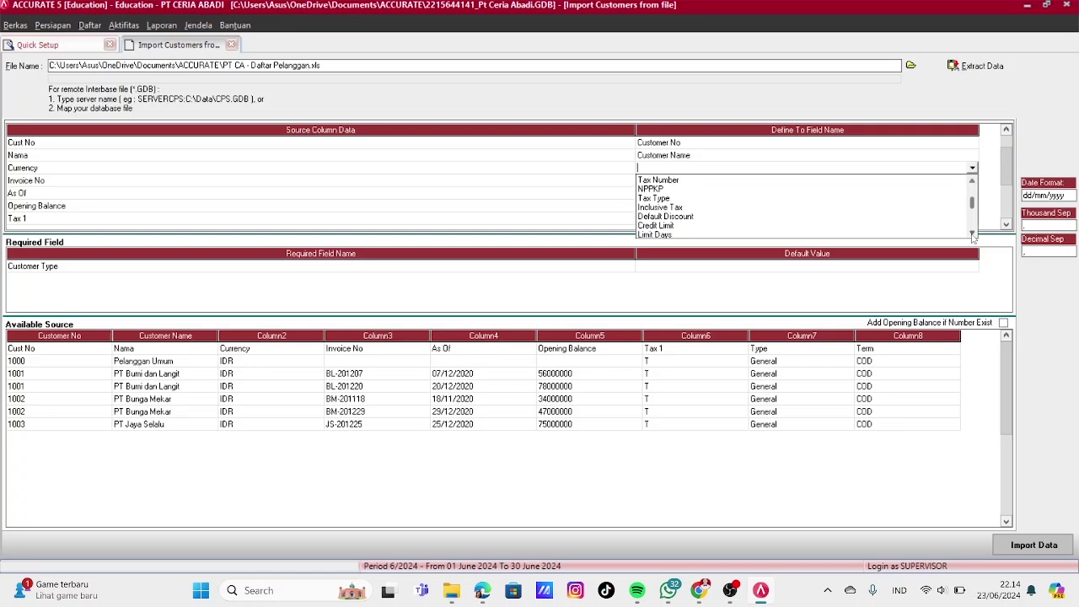
pyautogui.click(972, 233)
pyautogui.click(972, 234)
pyautogui.click(972, 233)
pyautogui.click(972, 234)
pyautogui.click(972, 233)
pyautogui.click(972, 233)
pyautogui.click(972, 234)
pyautogui.click(972, 233)
pyautogui.click(972, 233)
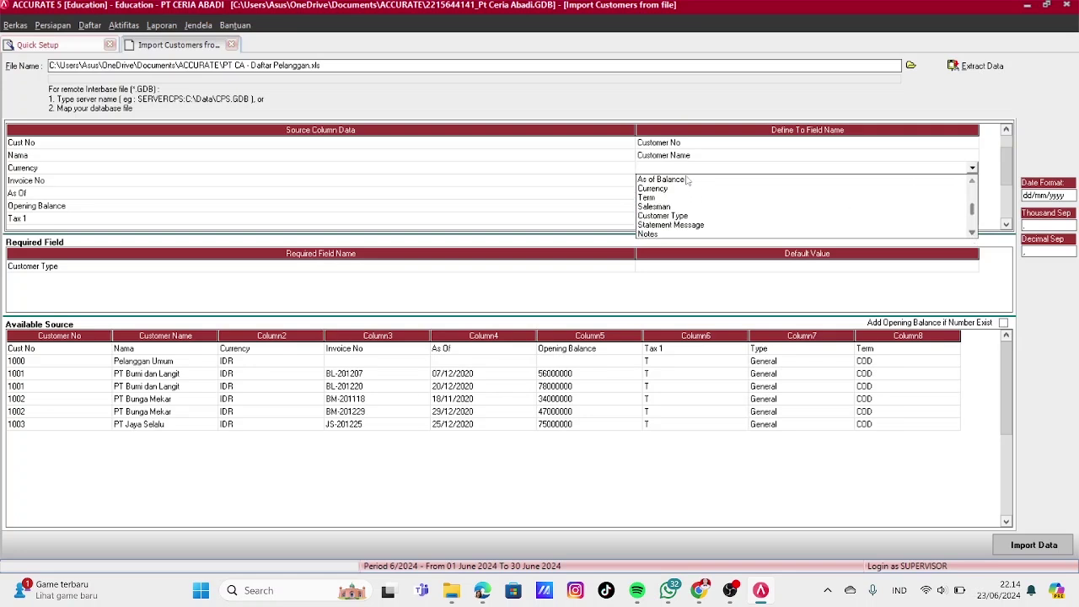
pyautogui.click(661, 189)
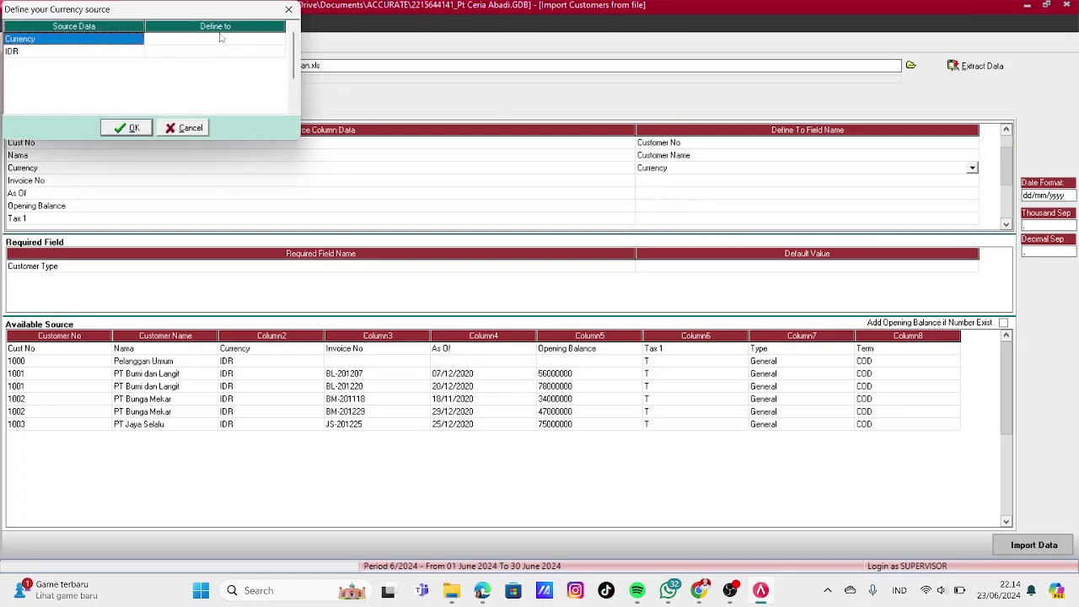
pyautogui.click(209, 53)
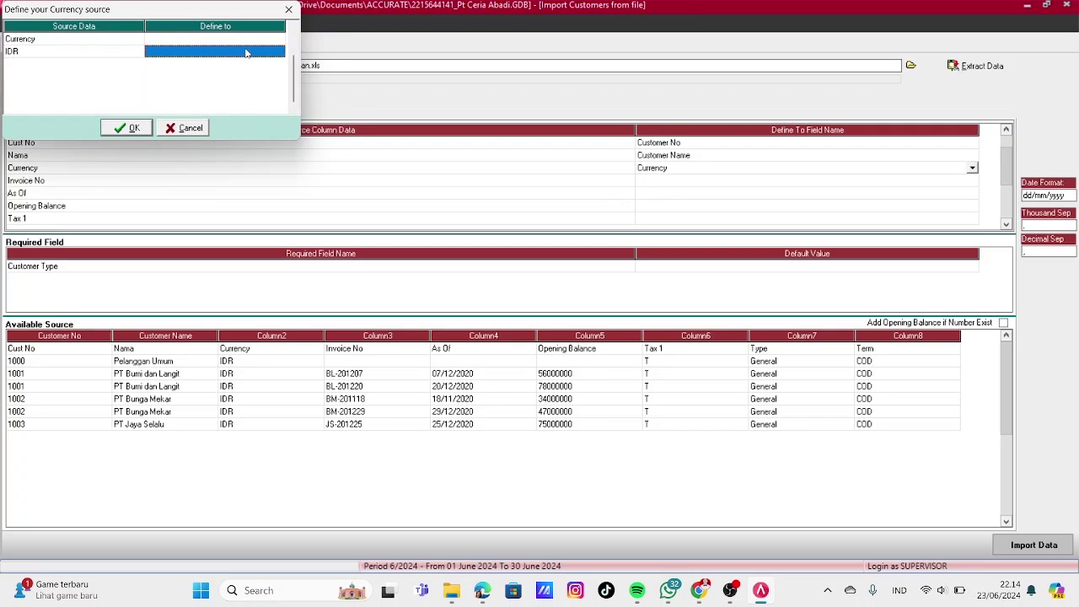
pyautogui.click(246, 54)
pyautogui.click(278, 52)
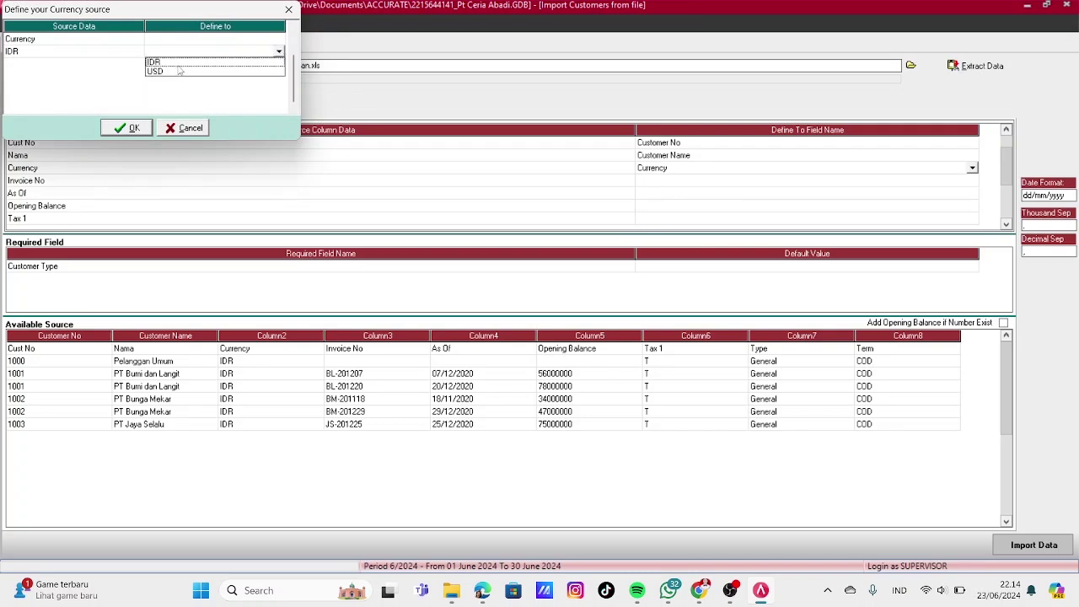
pyautogui.click(178, 62)
pyautogui.click(131, 129)
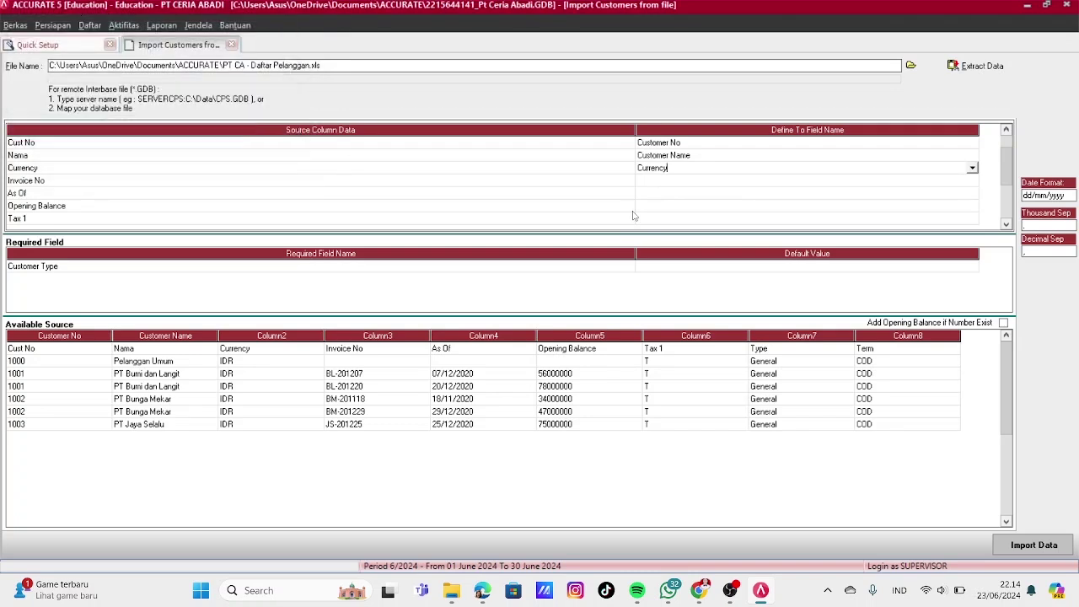
# Map the Invoice No column to Invoice No. OB
pyautogui.click(723, 181)
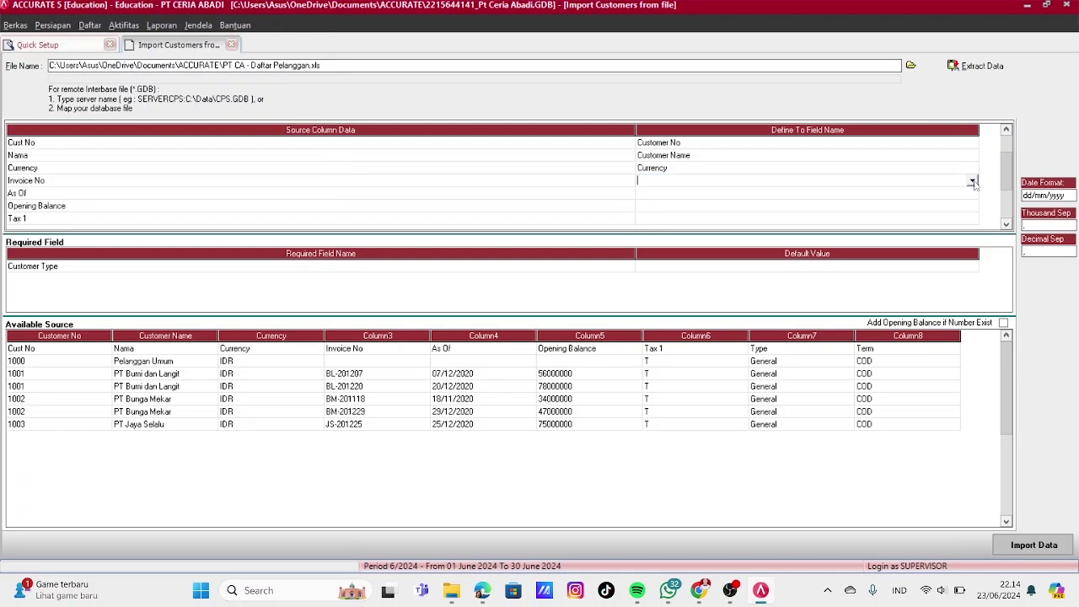
pyautogui.click(972, 180)
pyautogui.scroll(-7, 968, 220)
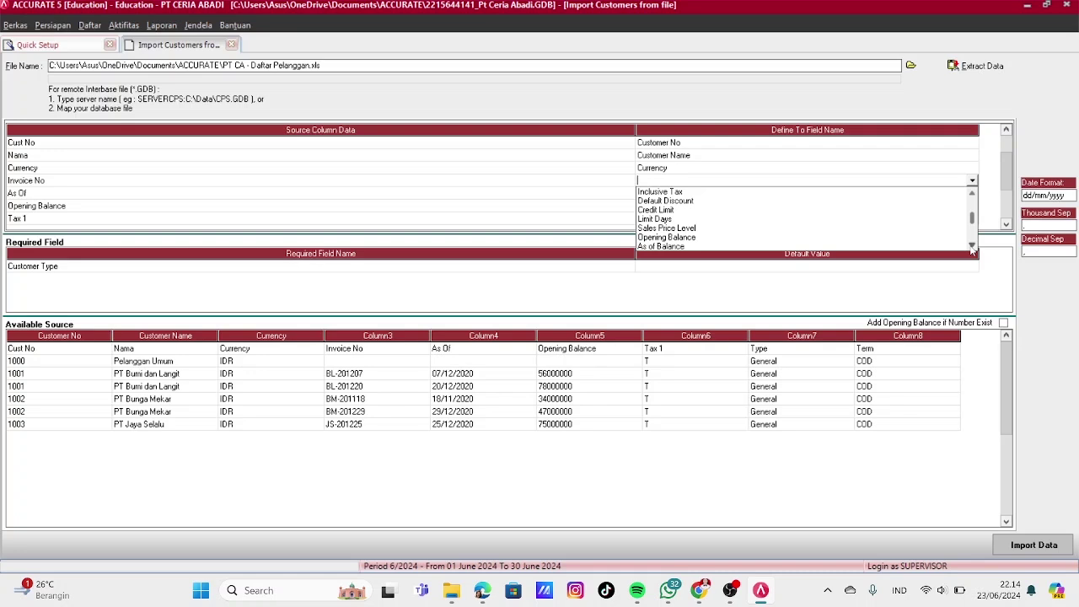
pyautogui.scroll(-4, 972, 247)
pyautogui.click(708, 223)
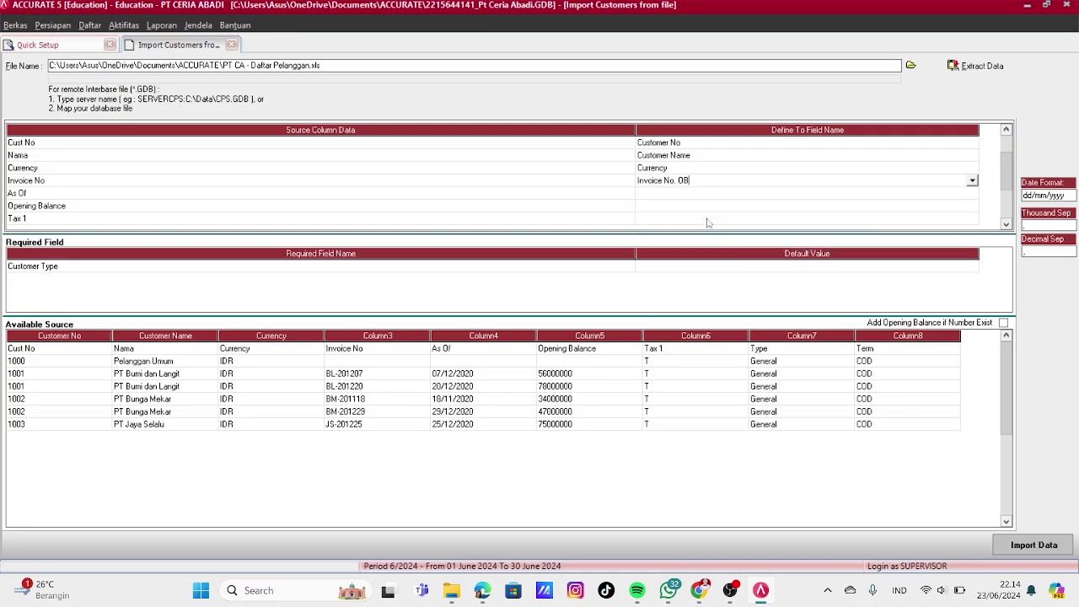
pyautogui.click(691, 194)
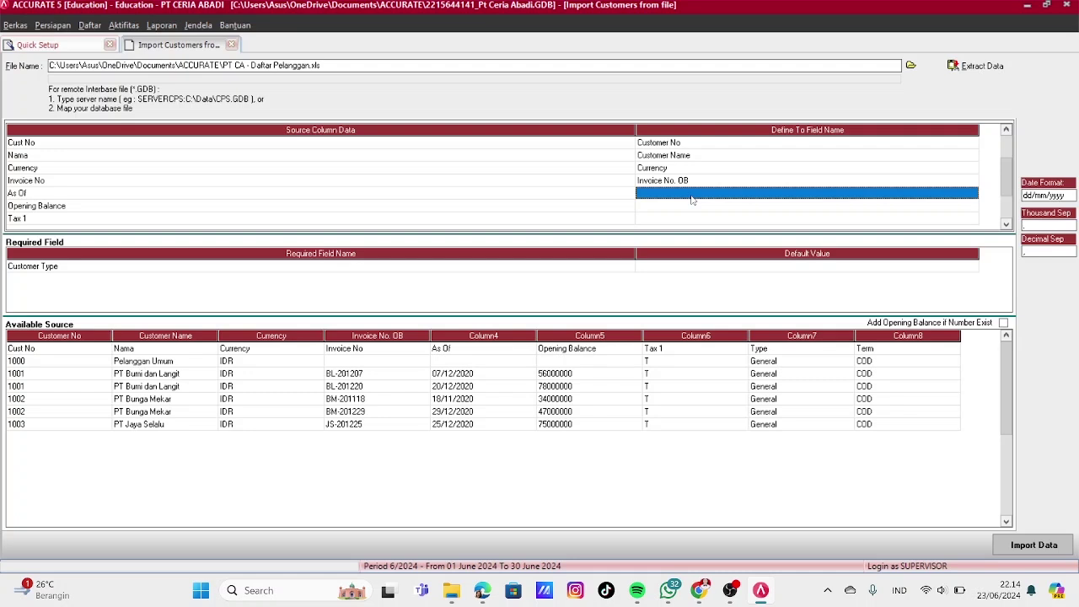
# Map the As Of column to As of Balance and Opening Balance to Opening Balance
pyautogui.click(693, 197)
pyautogui.click(972, 194)
pyautogui.click(973, 259)
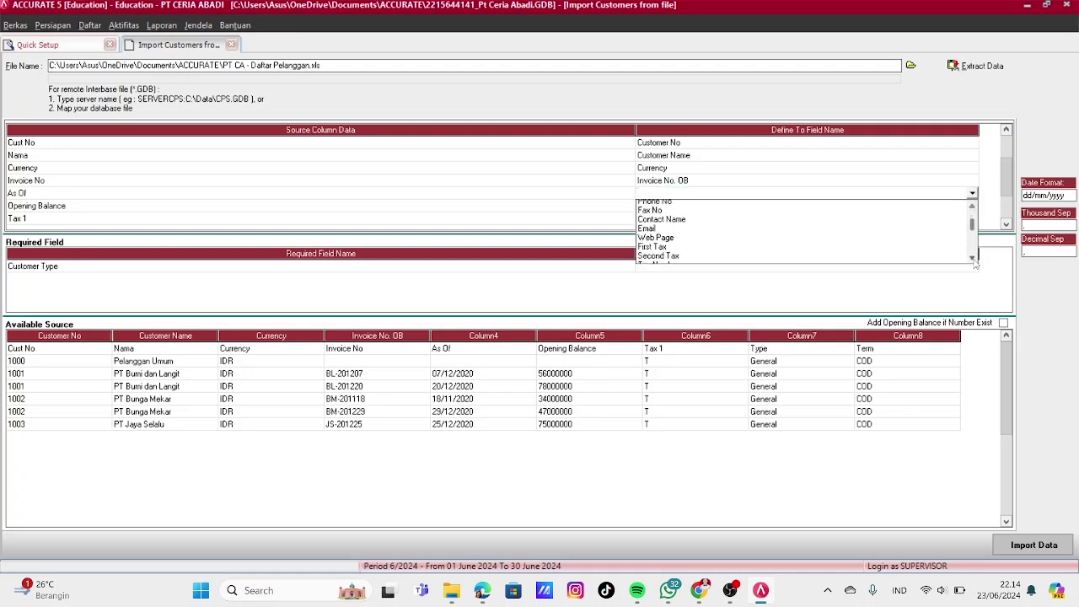
pyautogui.scroll(-4, 973, 260)
pyautogui.click(972, 205)
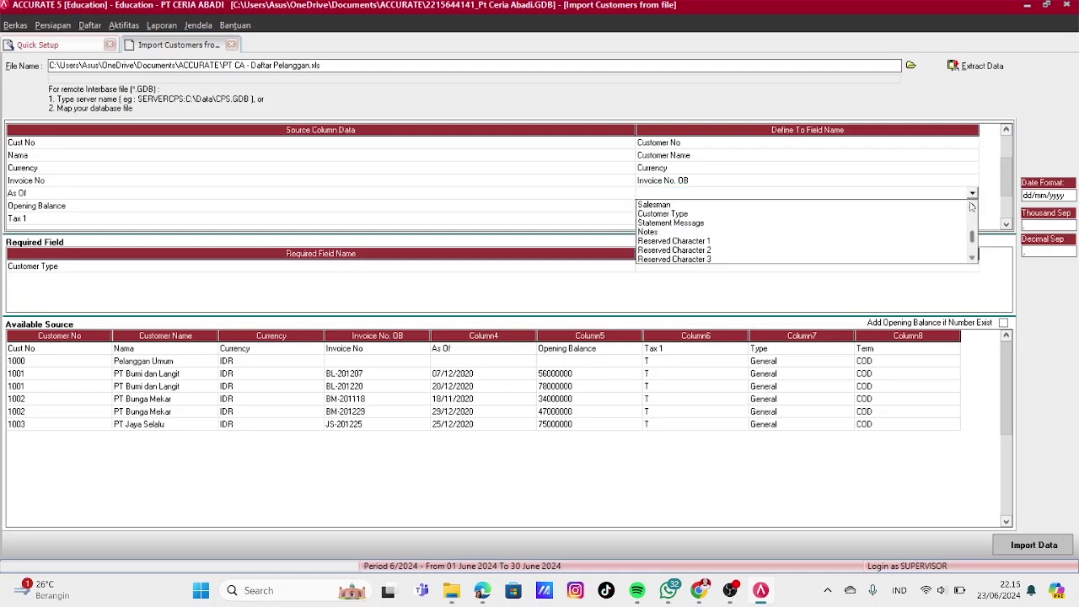
pyautogui.scroll(2, 970, 205)
pyautogui.click(661, 212)
pyautogui.click(696, 207)
pyautogui.click(971, 206)
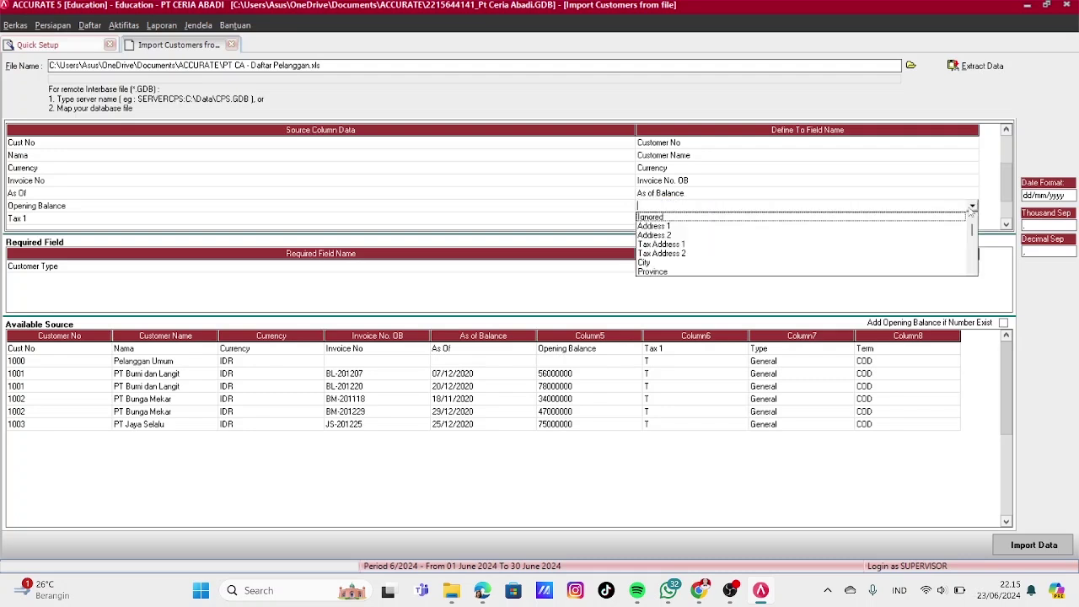
pyautogui.click(973, 270)
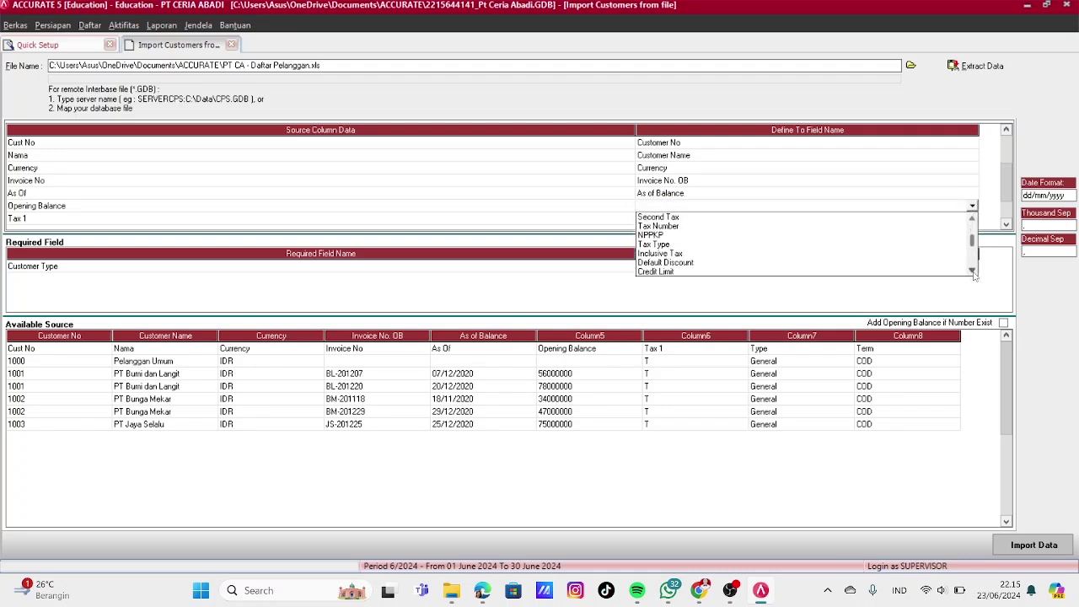
pyautogui.click(666, 261)
# Map Tax 1 to First Tax, treating tax value T as PPN
pyautogui.click(969, 218)
pyautogui.click(972, 218)
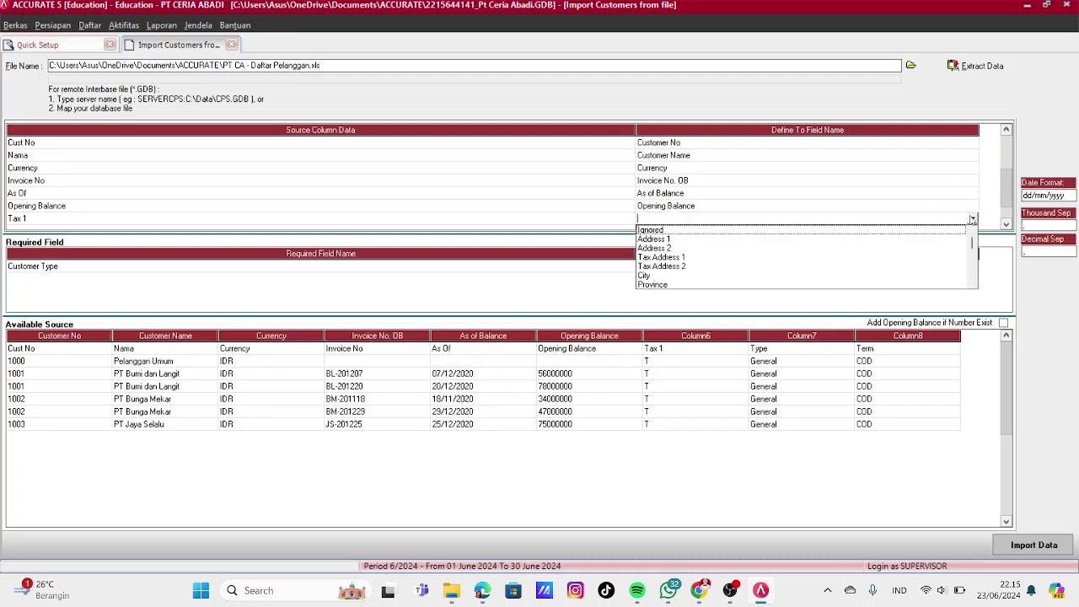
pyautogui.click(974, 284)
pyautogui.click(973, 284)
pyautogui.click(686, 272)
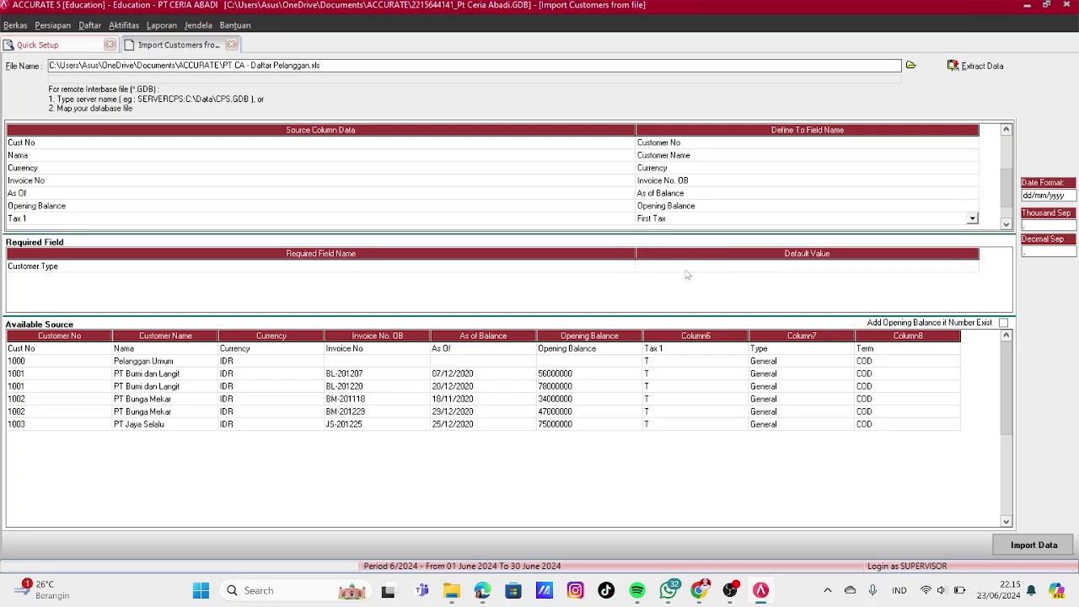
pyautogui.click(264, 52)
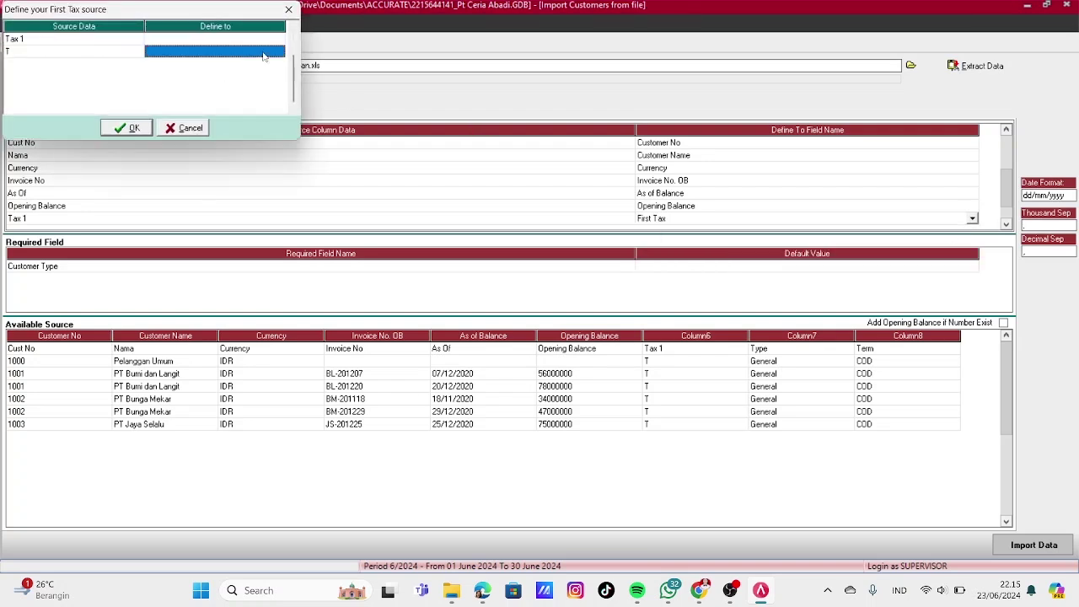
pyautogui.click(274, 56)
pyautogui.click(278, 54)
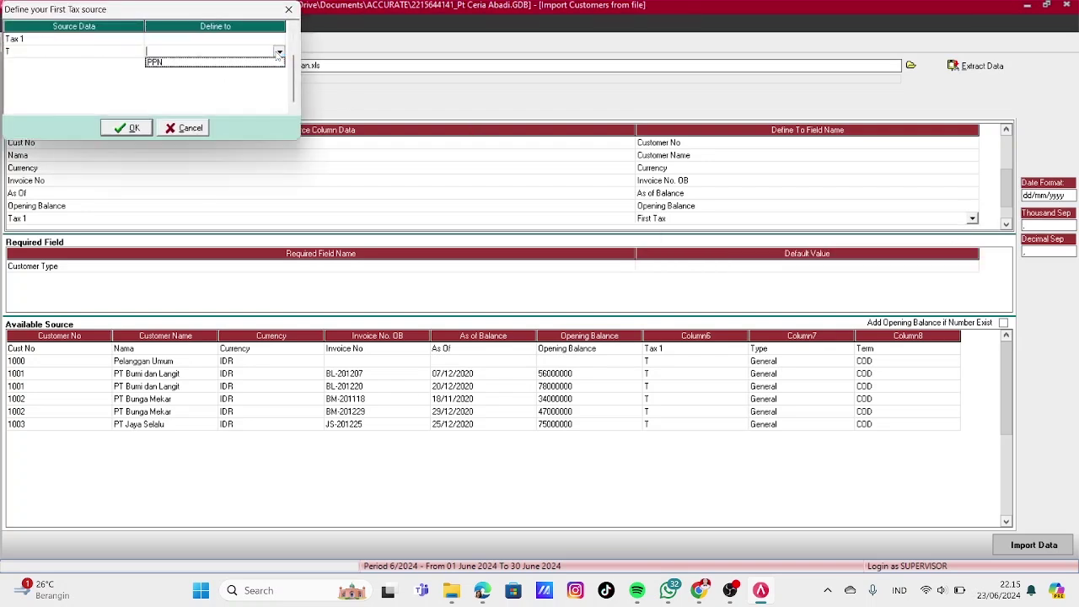
pyautogui.click(191, 64)
pyautogui.click(128, 128)
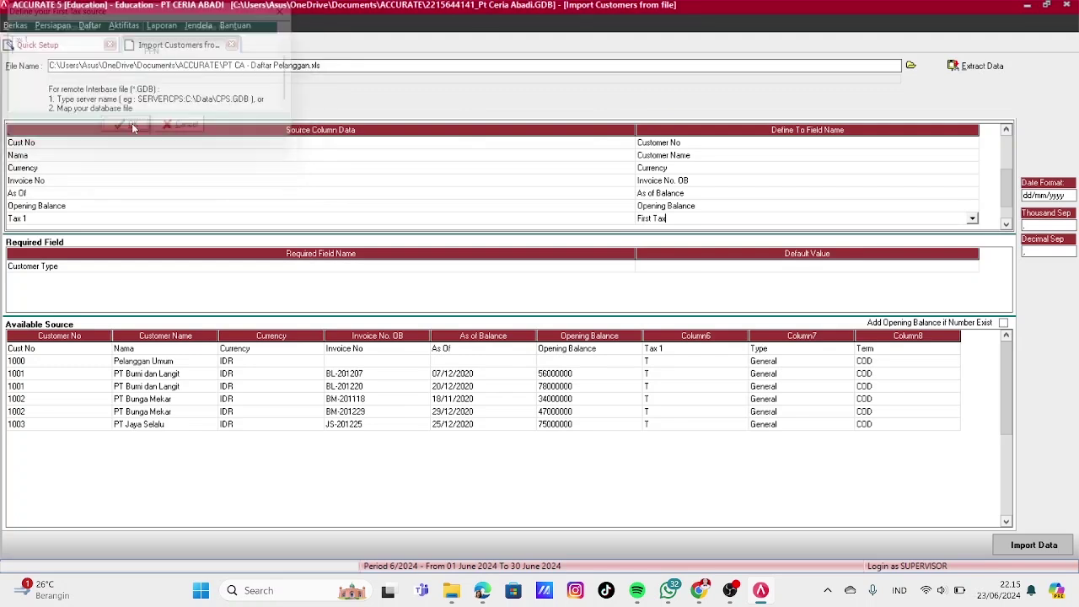
# Map the Type column to Customer Type, defining General as the customer type
pyautogui.click(1006, 224)
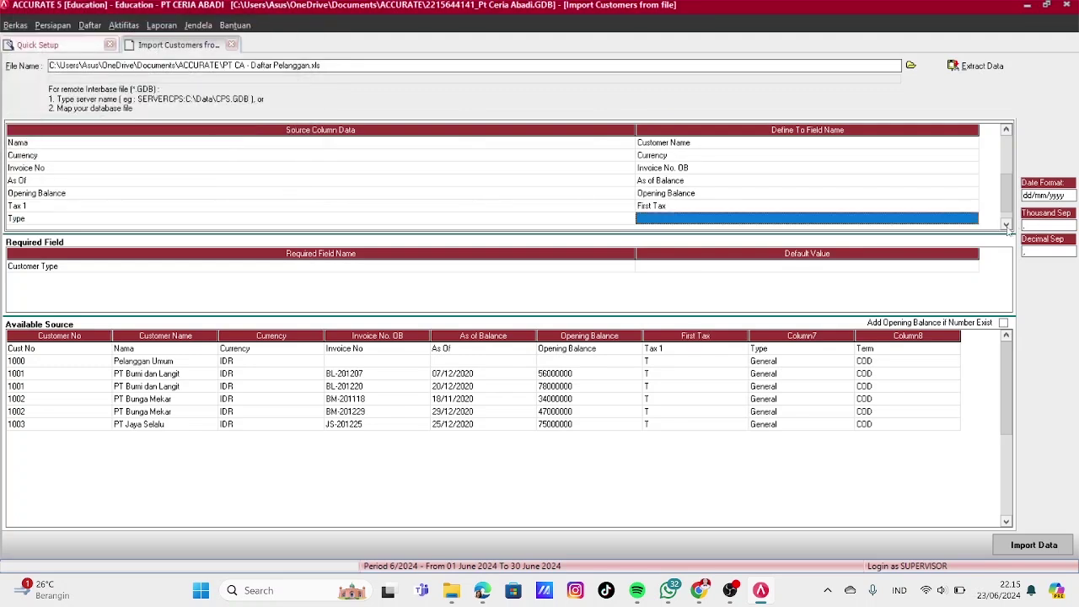
pyautogui.click(1006, 224)
pyautogui.click(959, 206)
pyautogui.click(972, 206)
pyautogui.click(972, 207)
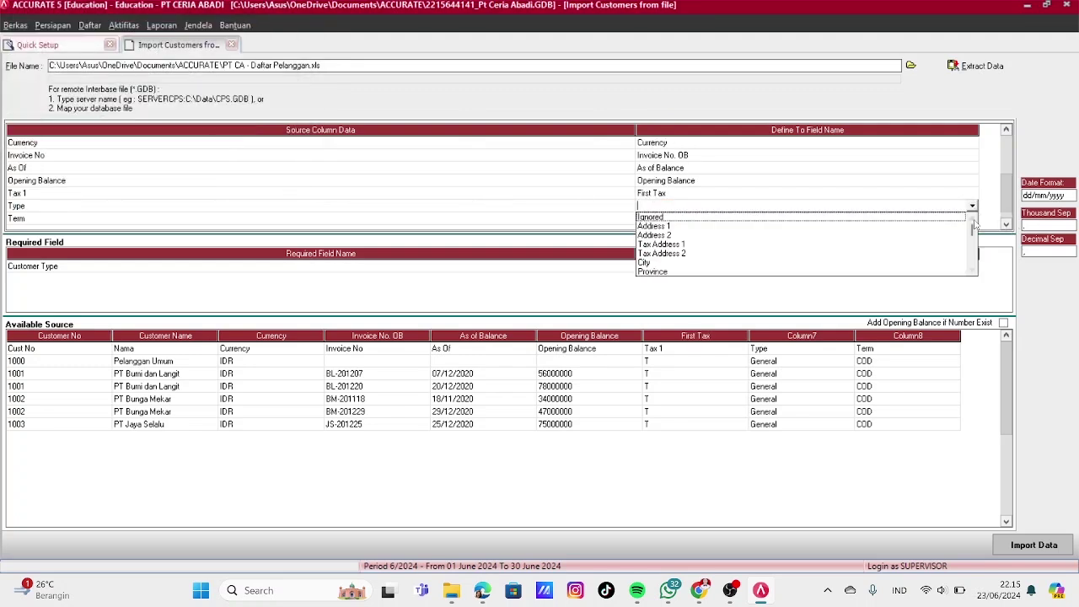
pyautogui.scroll(-5, 972, 245)
pyautogui.scroll(-4, 972, 253)
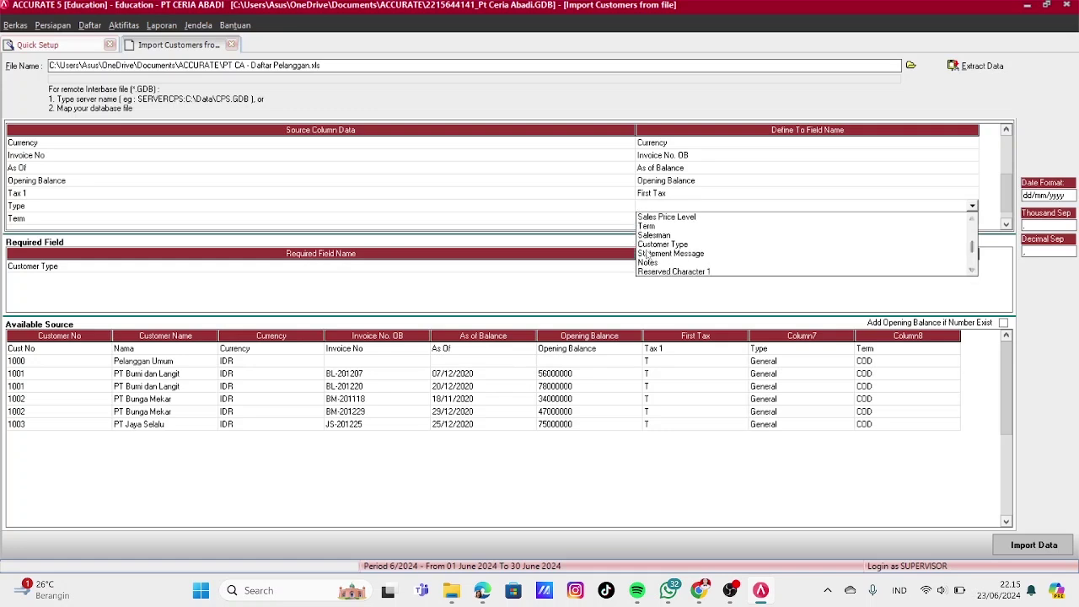
pyautogui.click(666, 239)
pyautogui.click(251, 54)
pyautogui.click(279, 52)
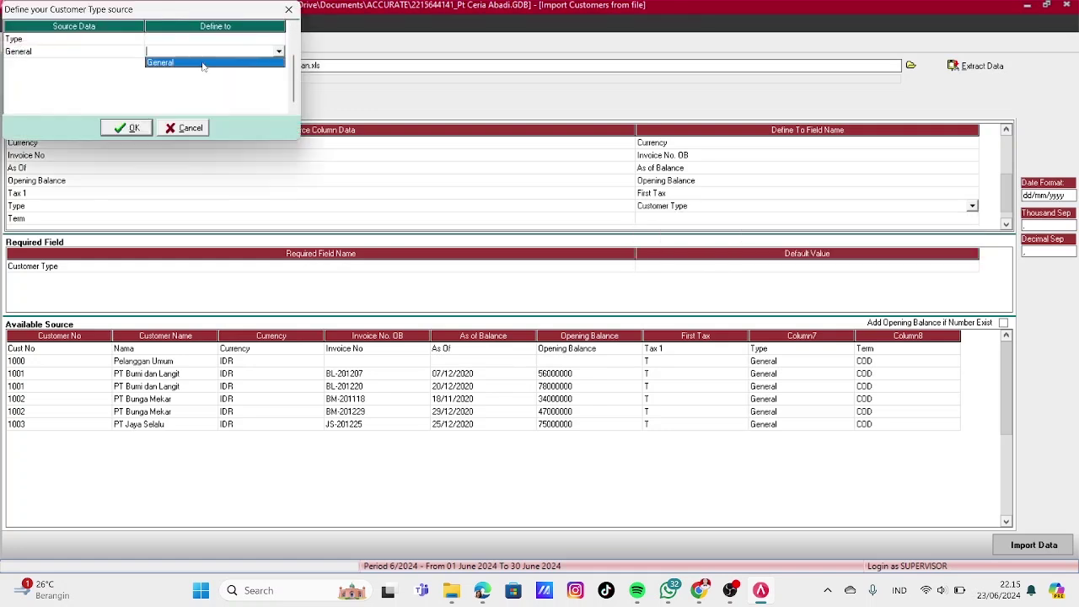
pyautogui.click(165, 65)
pyautogui.click(126, 128)
# Map the Term column to the Term field
pyautogui.click(973, 218)
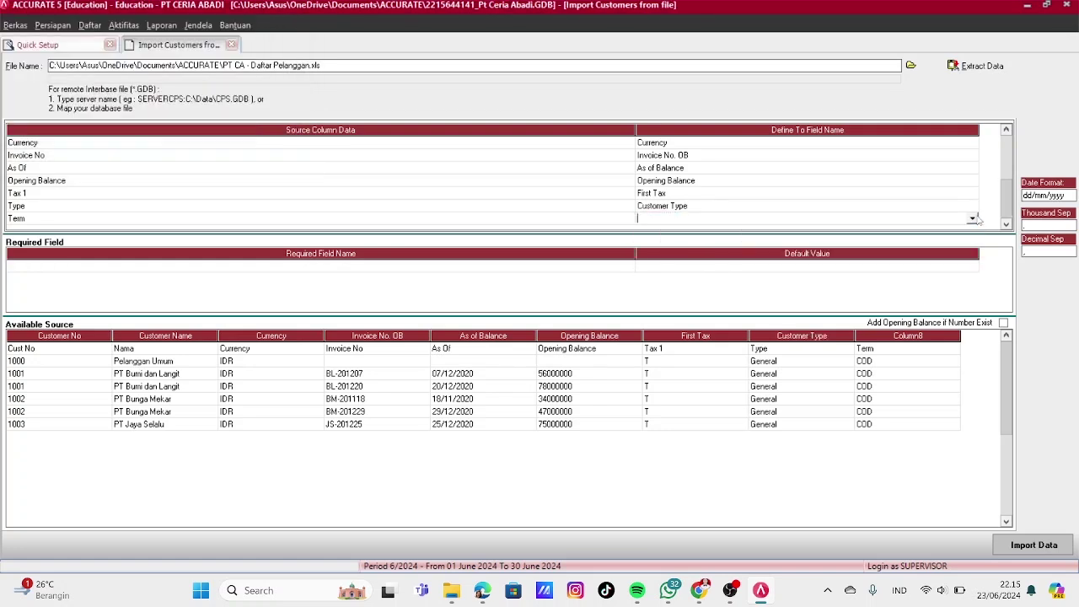
pyautogui.click(973, 284)
pyautogui.click(973, 284)
pyautogui.click(973, 284)
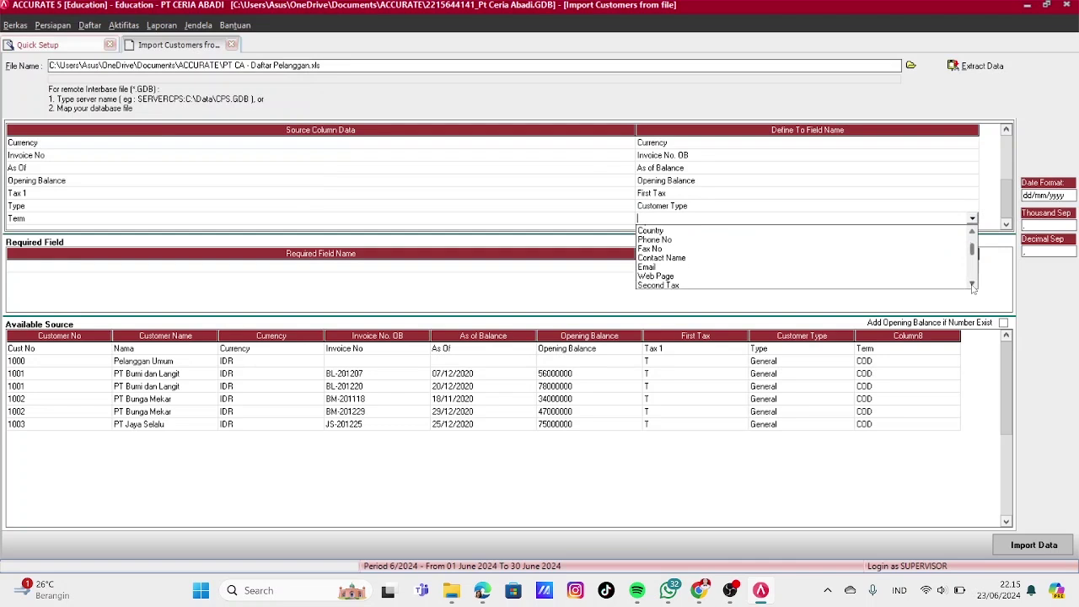
pyautogui.click(973, 284)
pyautogui.click(973, 284)
pyautogui.click(973, 284)
pyautogui.click(973, 284)
pyautogui.click(973, 285)
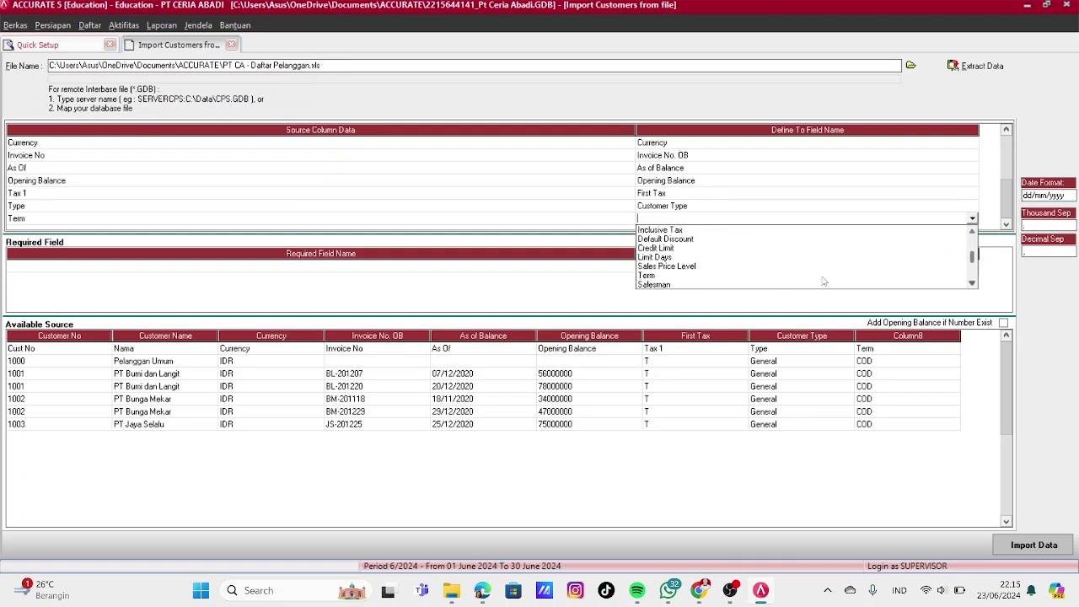
pyautogui.click(641, 279)
# Define the matching term for the COD value and commit the Term mapping
pyautogui.click(236, 54)
pyautogui.click(237, 54)
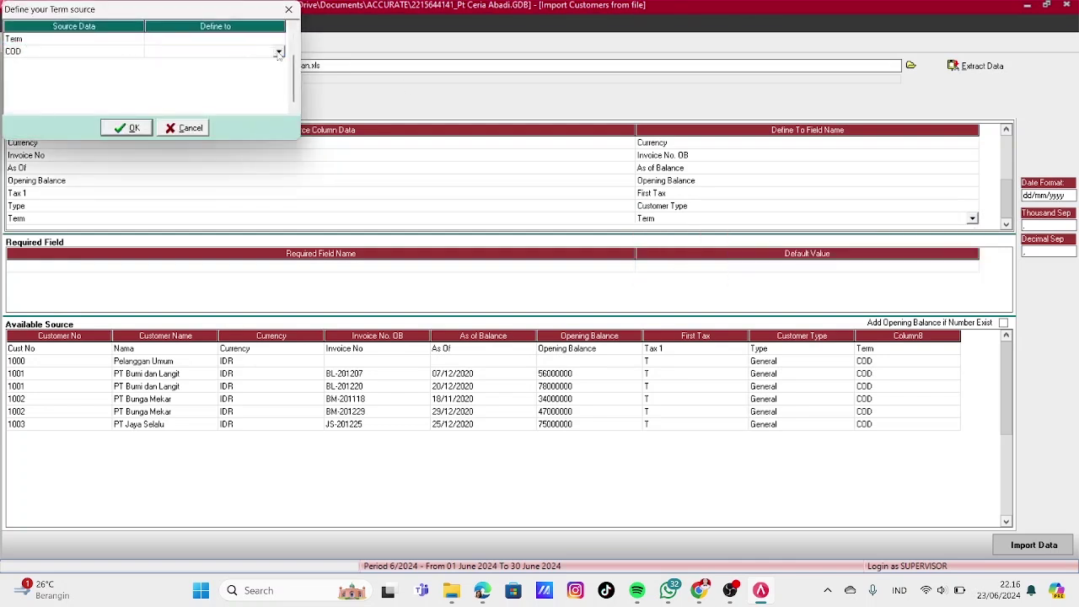
pyautogui.click(281, 52)
pyautogui.click(160, 81)
pyautogui.click(129, 127)
pyautogui.click(638, 268)
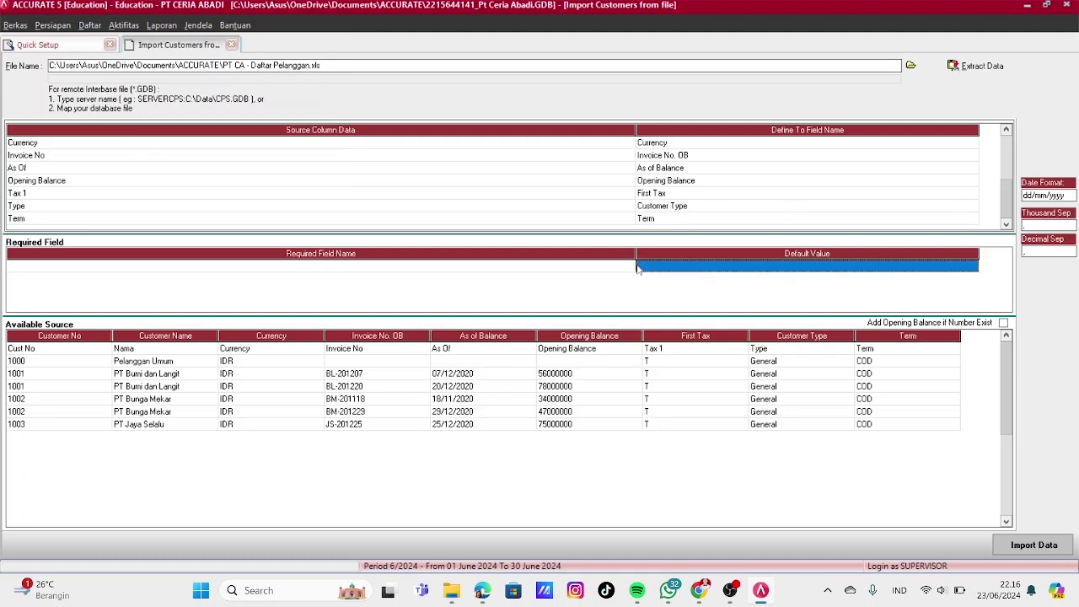
# Delete the Cust No header row from the source data
pyautogui.click(76, 348)
pyautogui.rightClick(76, 348)
pyautogui.click(95, 372)
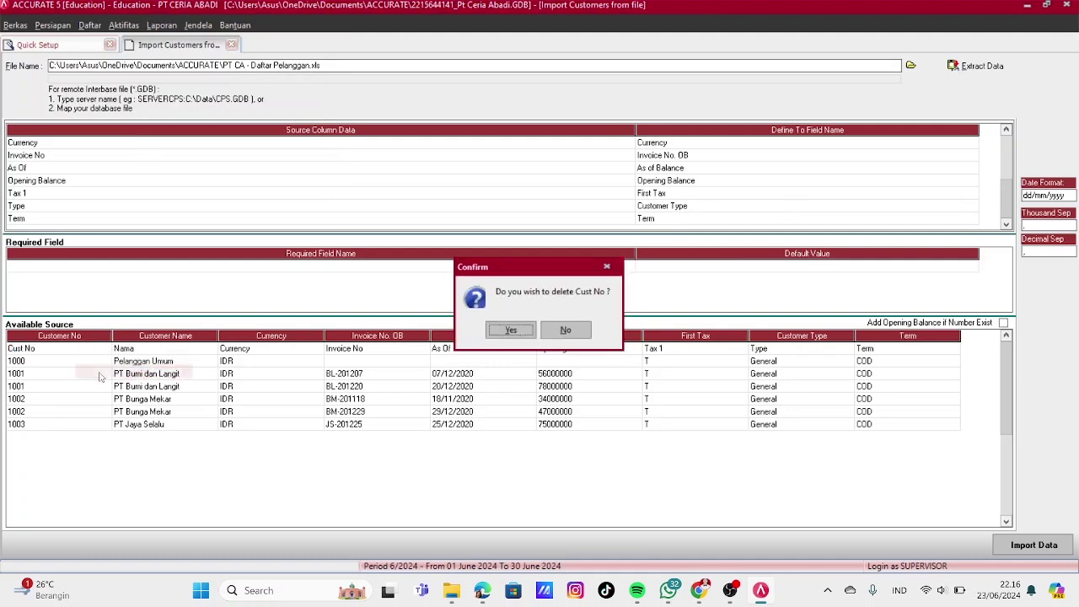
pyautogui.click(511, 332)
# Import the customers with Add Opening Balance if Number Exist ticked, then go to the Vendor step
pyautogui.click(1003, 323)
pyautogui.click(868, 388)
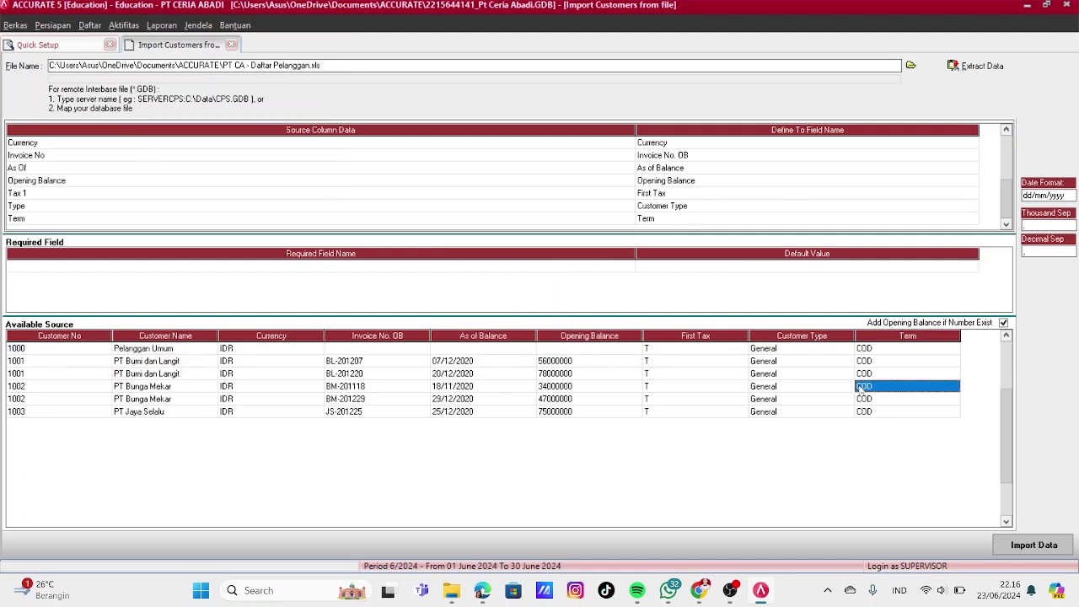
pyautogui.click(1010, 544)
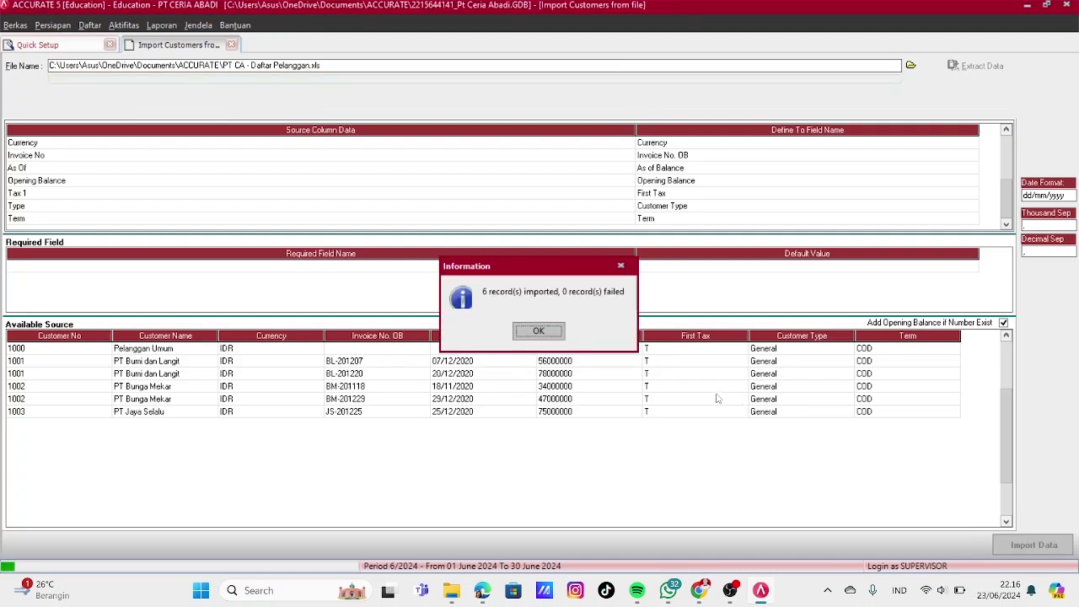
pyautogui.click(562, 337)
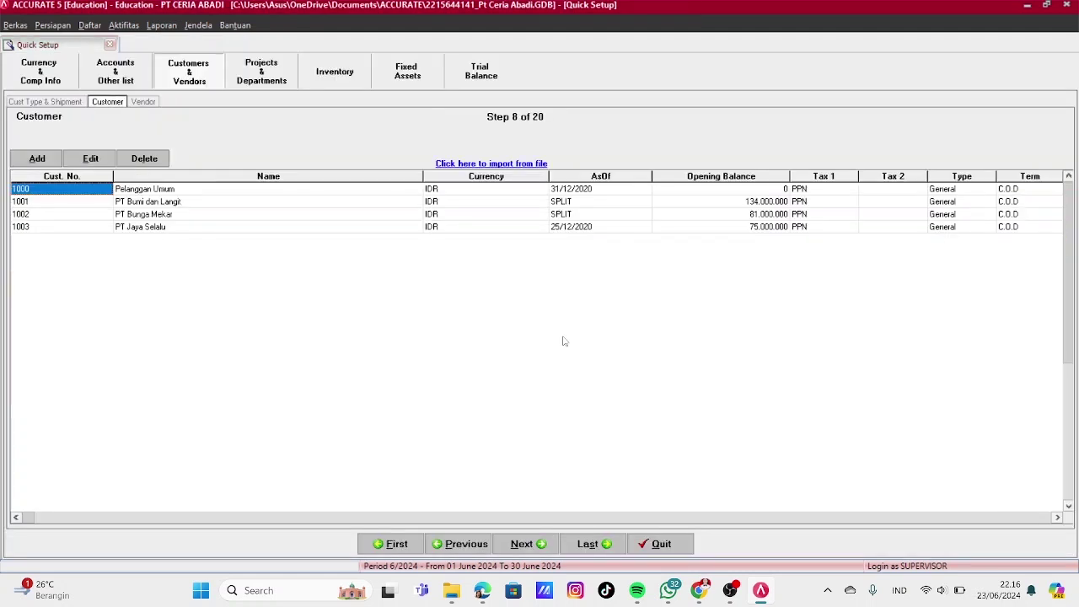
pyautogui.click(539, 545)
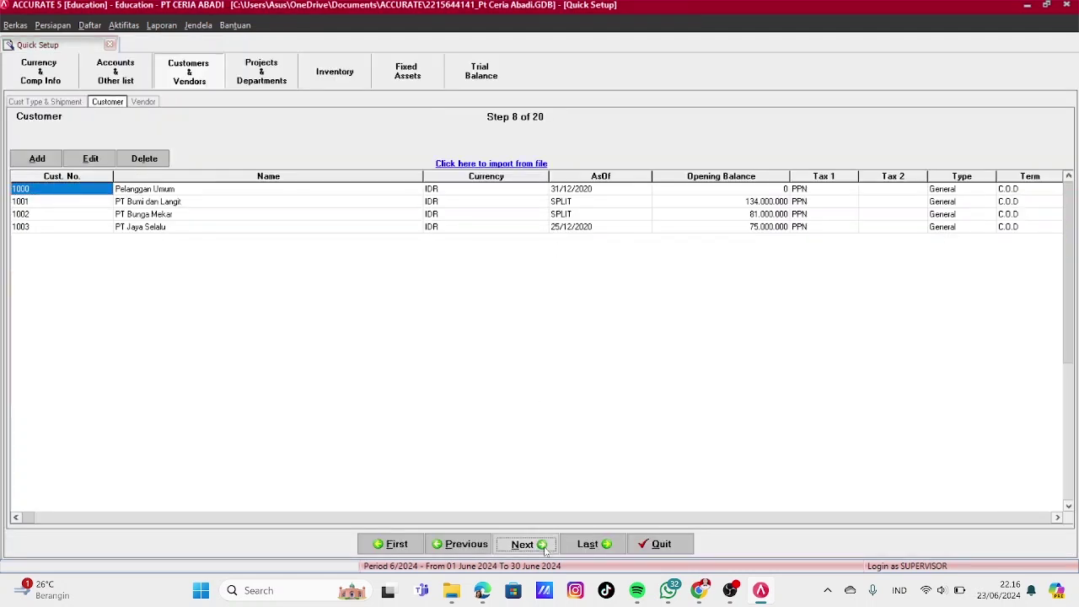
# Load the Excel file PT CA - Daftar Pemasok.xls for vendor import and extract its columns
pyautogui.click(498, 164)
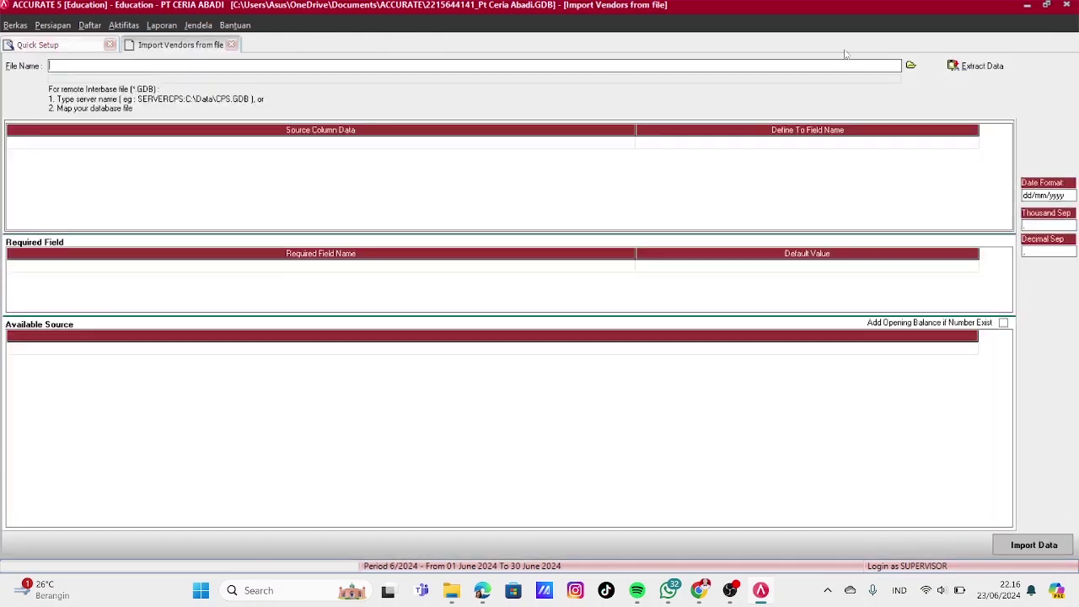
pyautogui.click(910, 65)
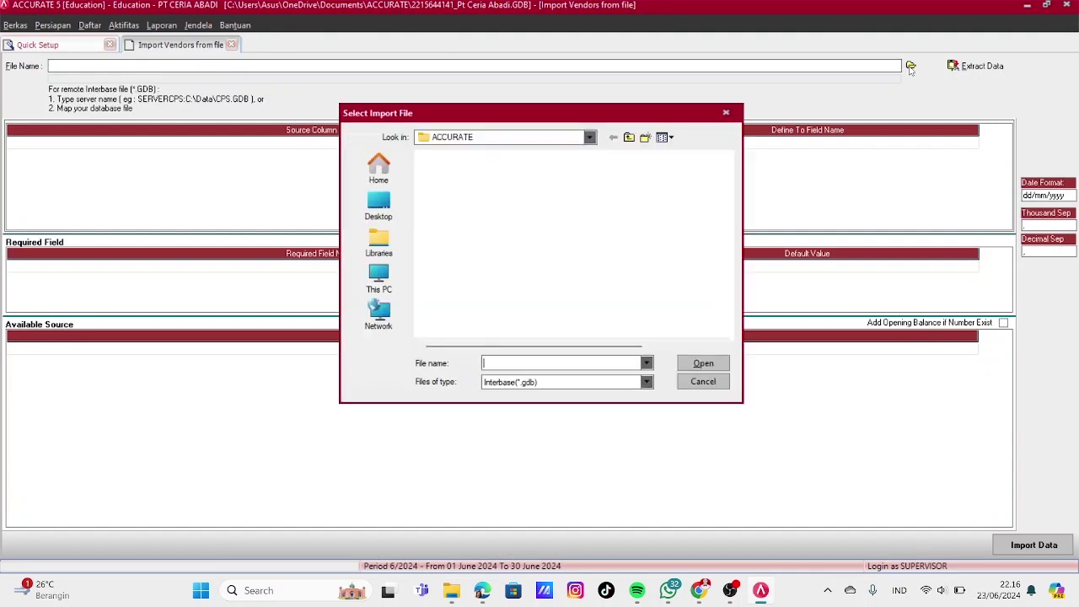
pyautogui.click(646, 382)
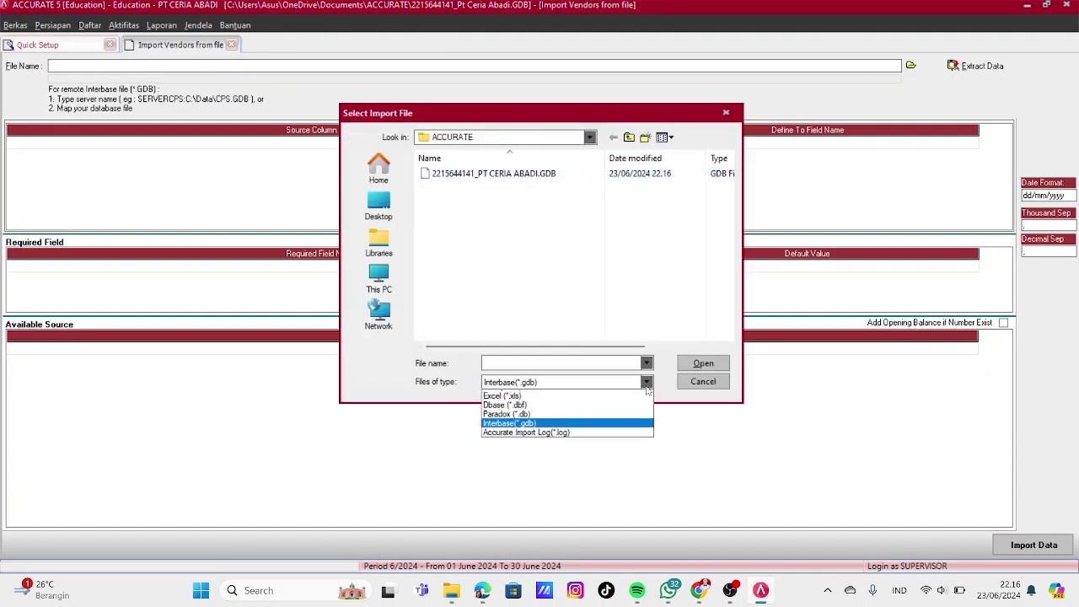
pyautogui.click(506, 404)
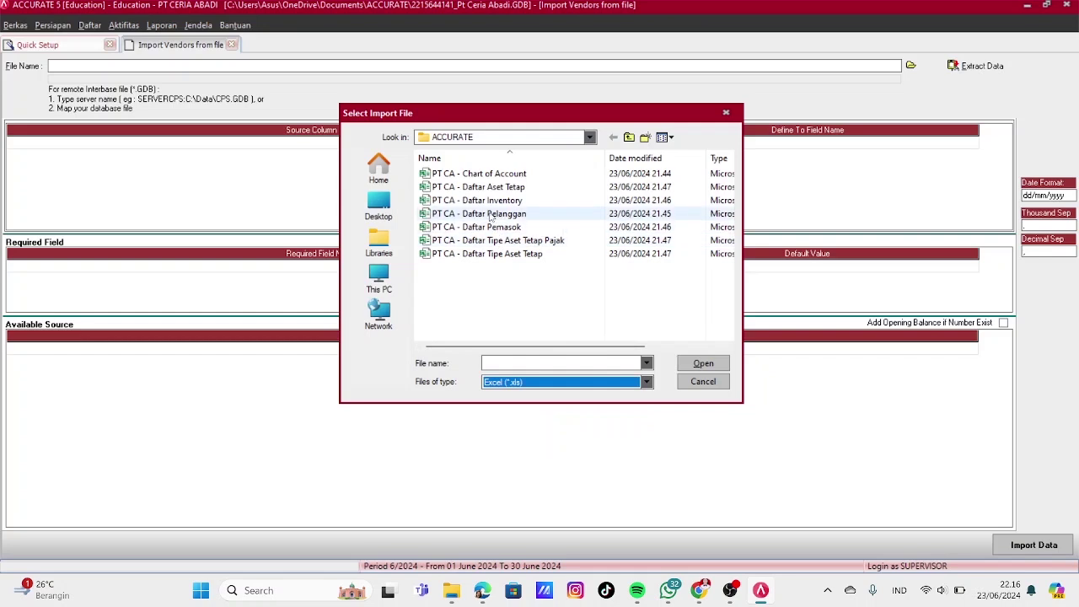
pyautogui.click(476, 227)
pyautogui.click(716, 371)
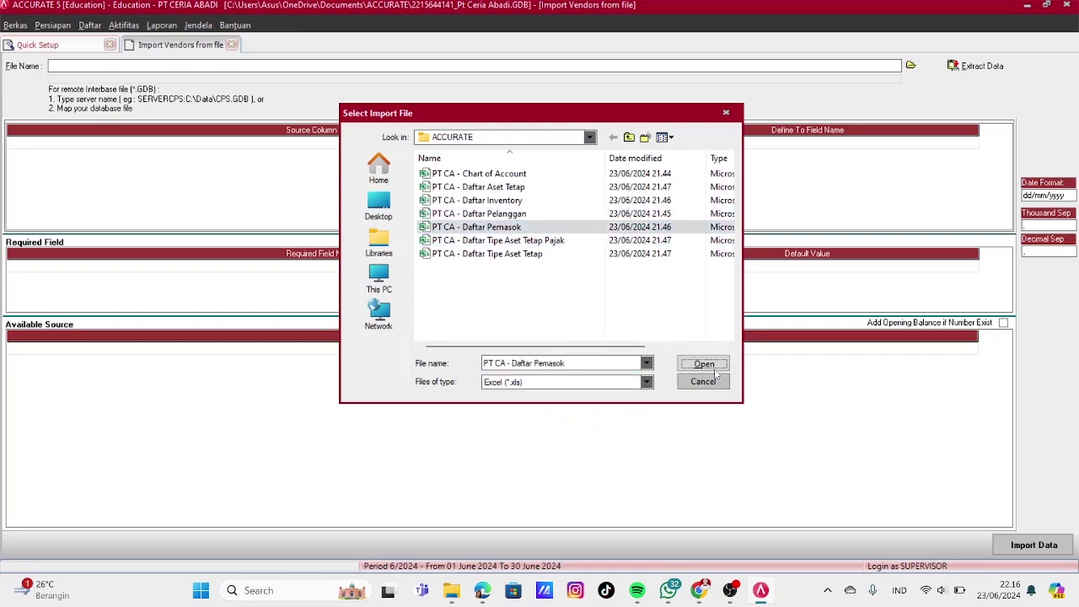
pyautogui.click(976, 65)
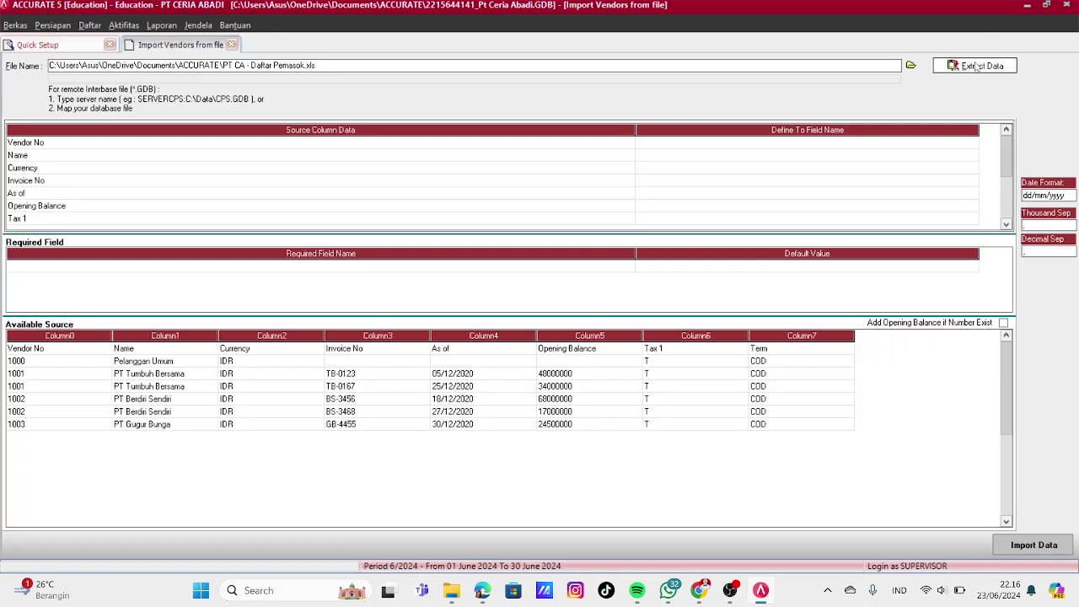
# Map Vendor No to the Vendor No field and Name to Vendor Name
pyautogui.click(935, 142)
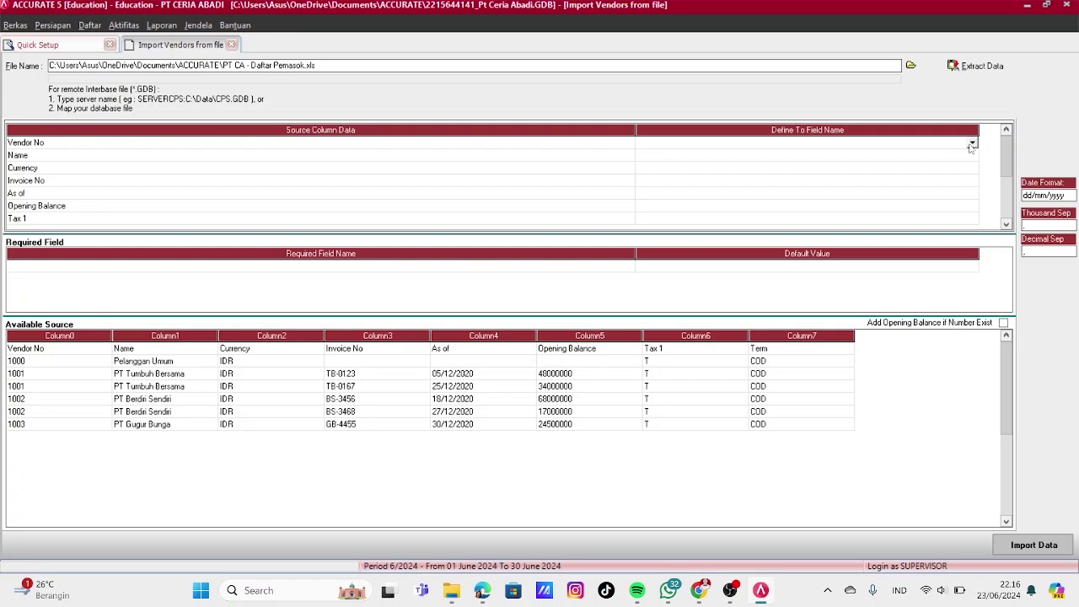
pyautogui.click(972, 144)
pyautogui.click(698, 164)
pyautogui.click(698, 156)
pyautogui.click(972, 155)
pyautogui.click(660, 176)
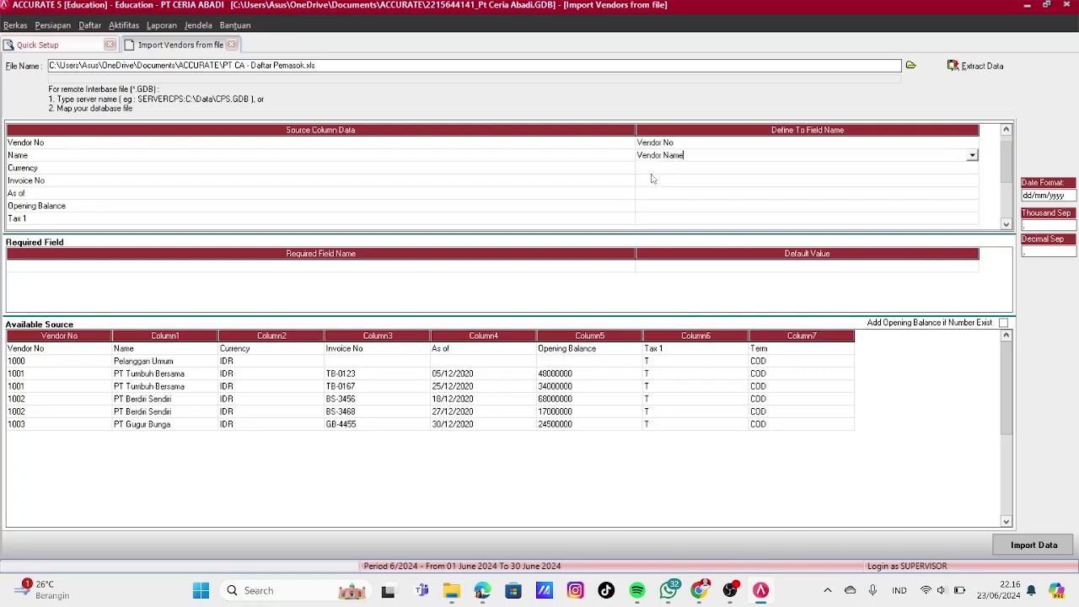
# Map the Currency column to Currency, defining IDR as the currency
pyautogui.click(698, 168)
pyautogui.click(972, 168)
pyautogui.scroll(-7, 972, 233)
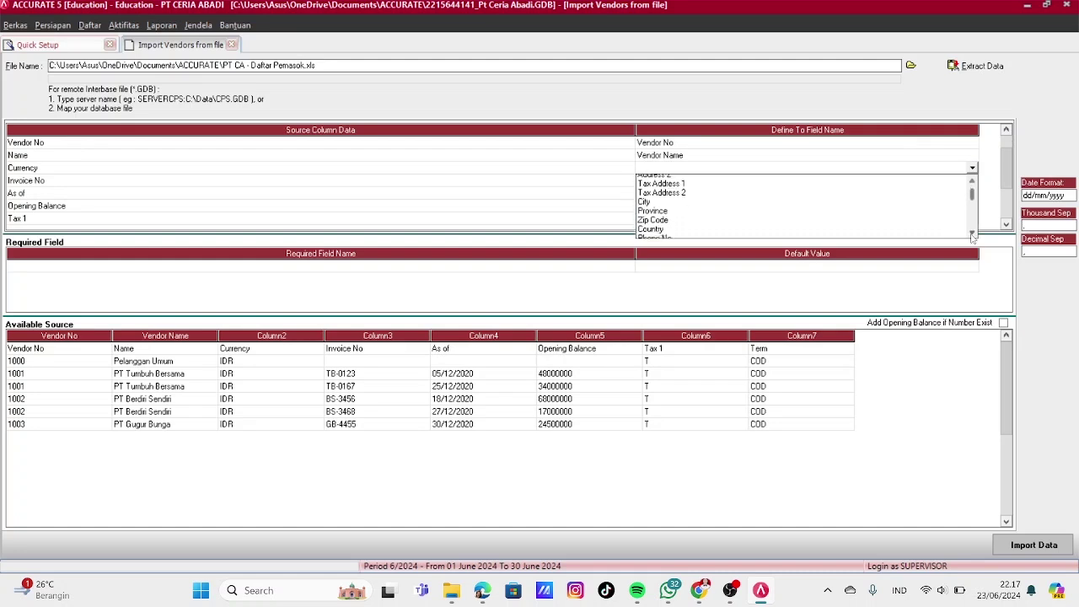
pyautogui.scroll(-7, 971, 232)
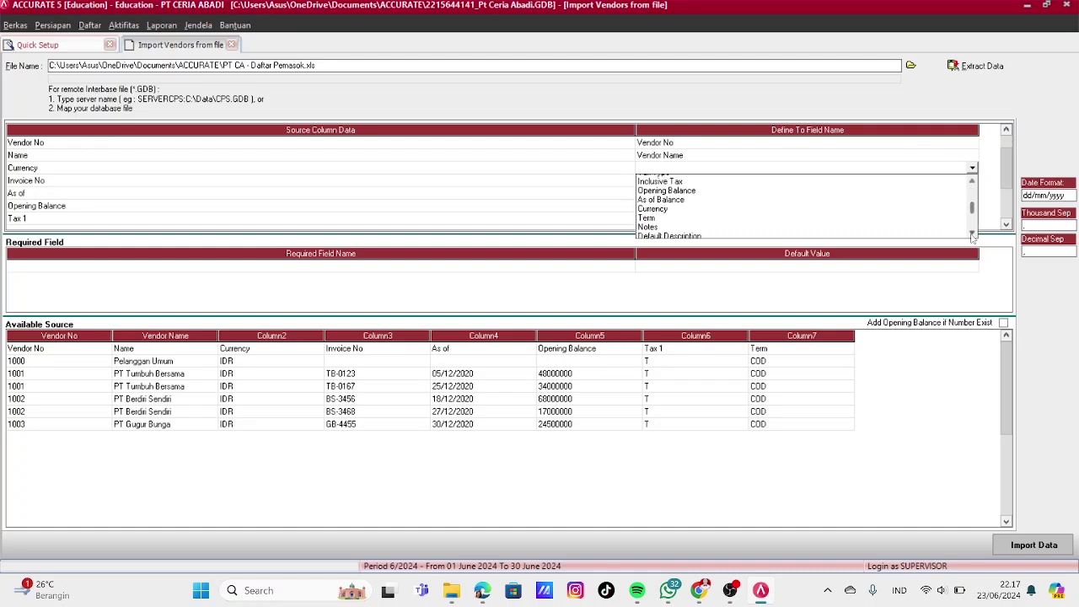
pyautogui.scroll(-1, 972, 237)
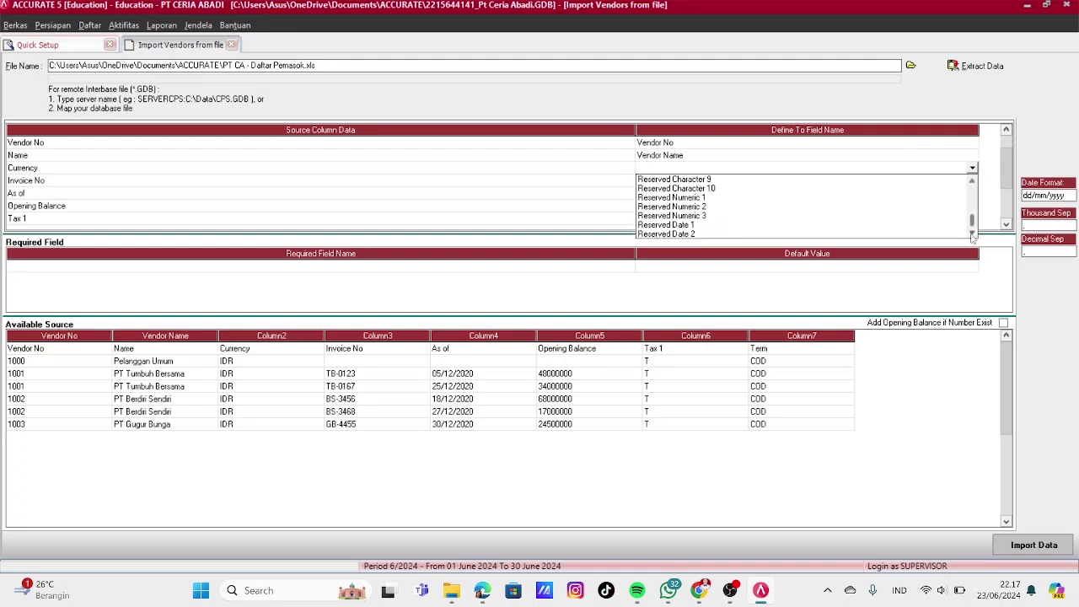
pyautogui.scroll(10, 972, 237)
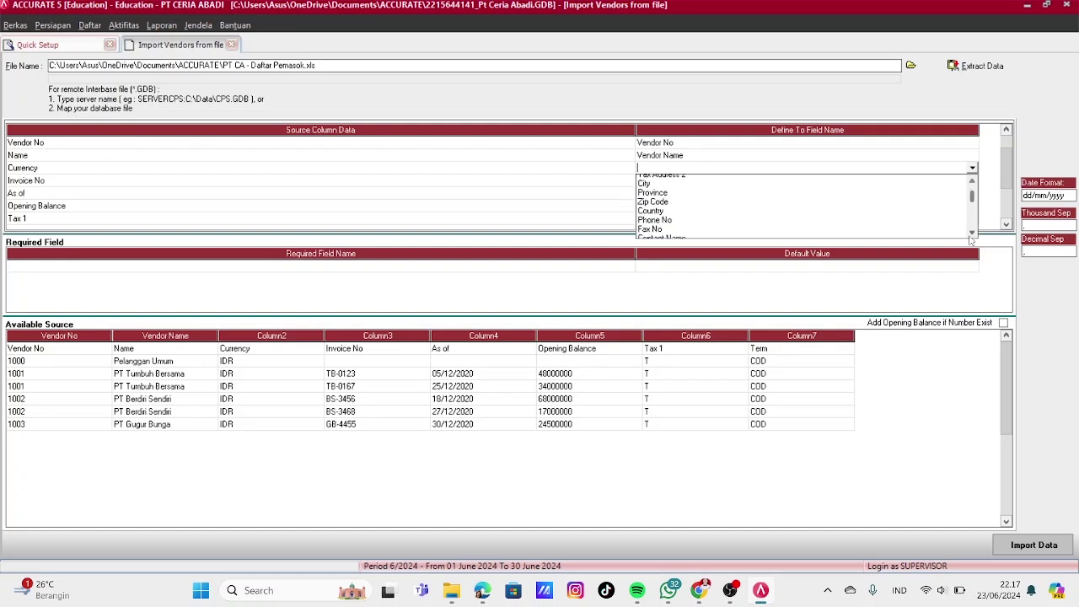
pyautogui.scroll(-4, 972, 238)
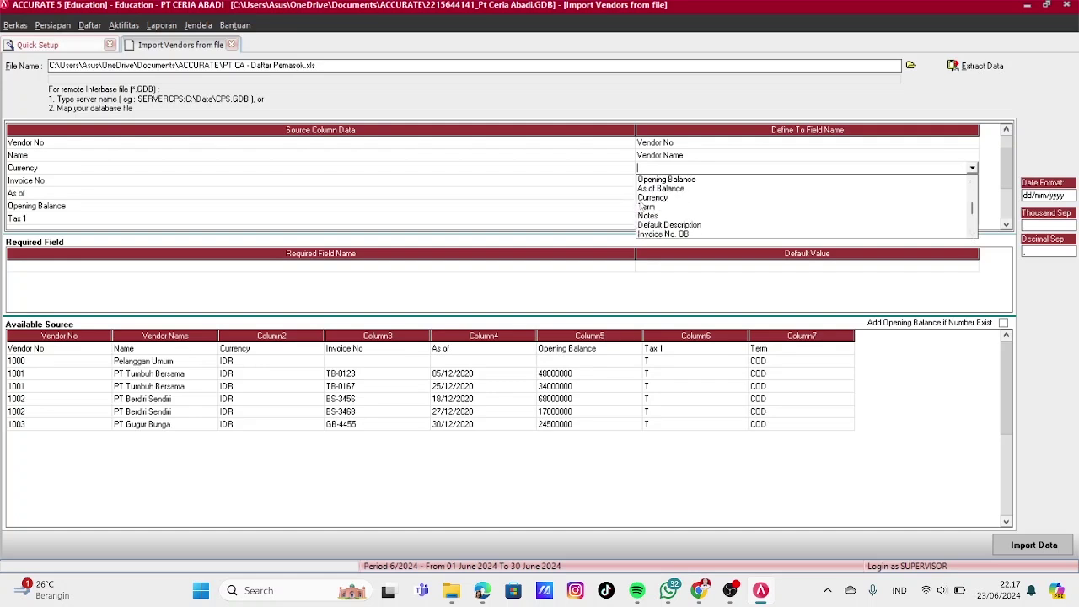
pyautogui.click(682, 197)
pyautogui.click(203, 56)
pyautogui.click(278, 52)
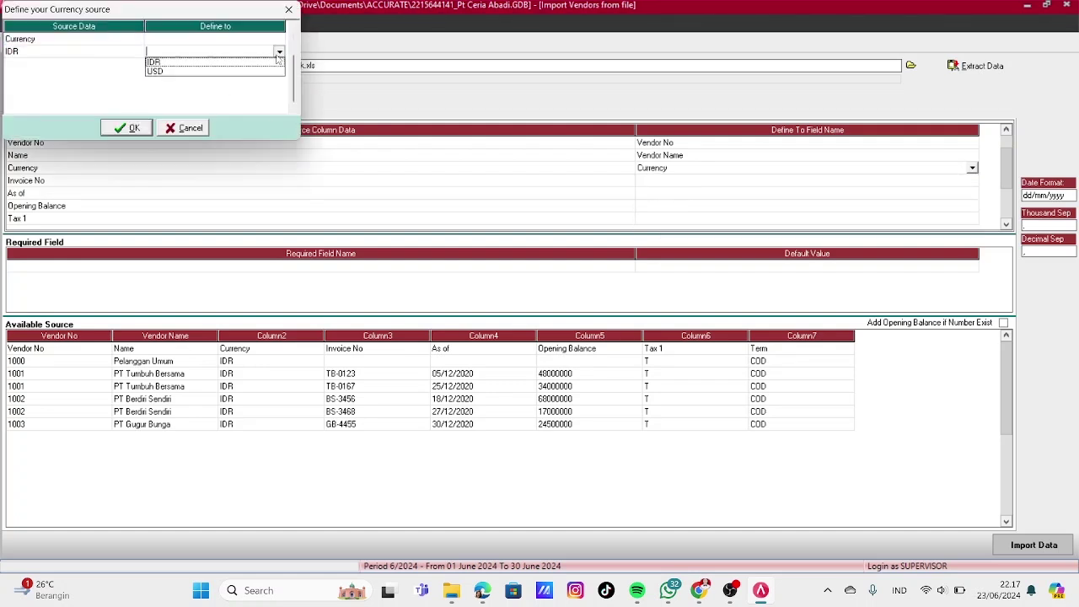
pyautogui.click(186, 61)
pyautogui.click(133, 129)
# Map Invoice No to Invoice No. OB and As of to As of Balance
pyautogui.click(783, 182)
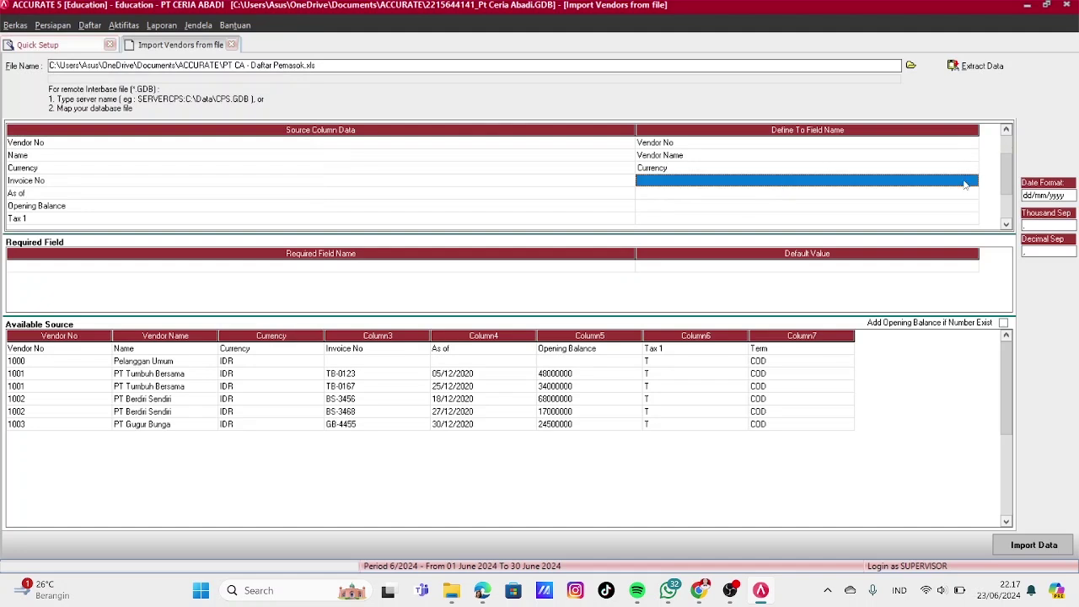
pyautogui.click(972, 181)
pyautogui.scroll(-1, 972, 244)
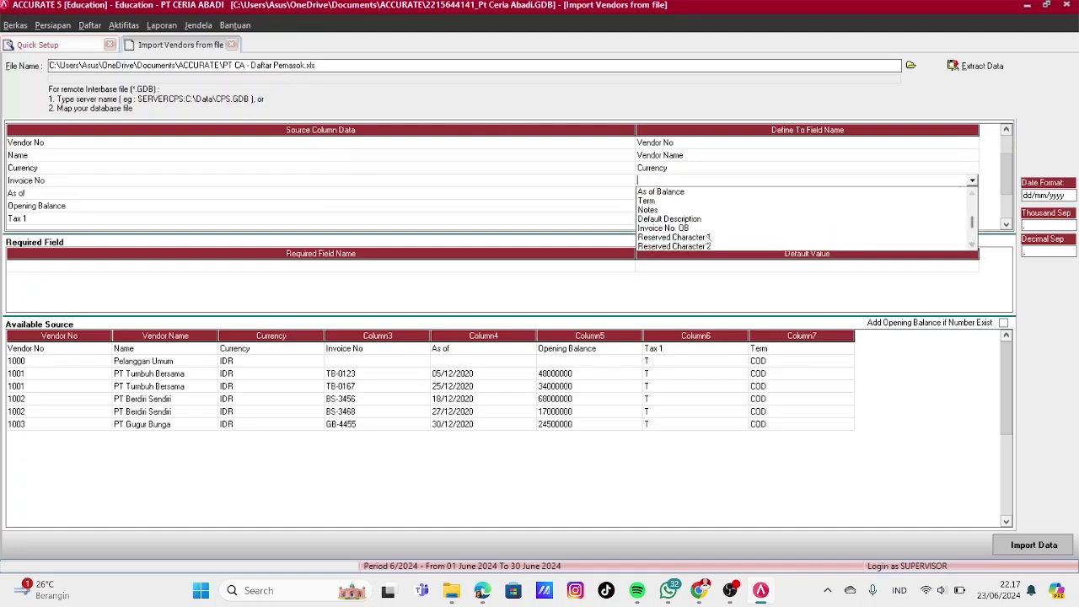
pyautogui.click(662, 228)
pyautogui.click(718, 193)
pyautogui.click(974, 194)
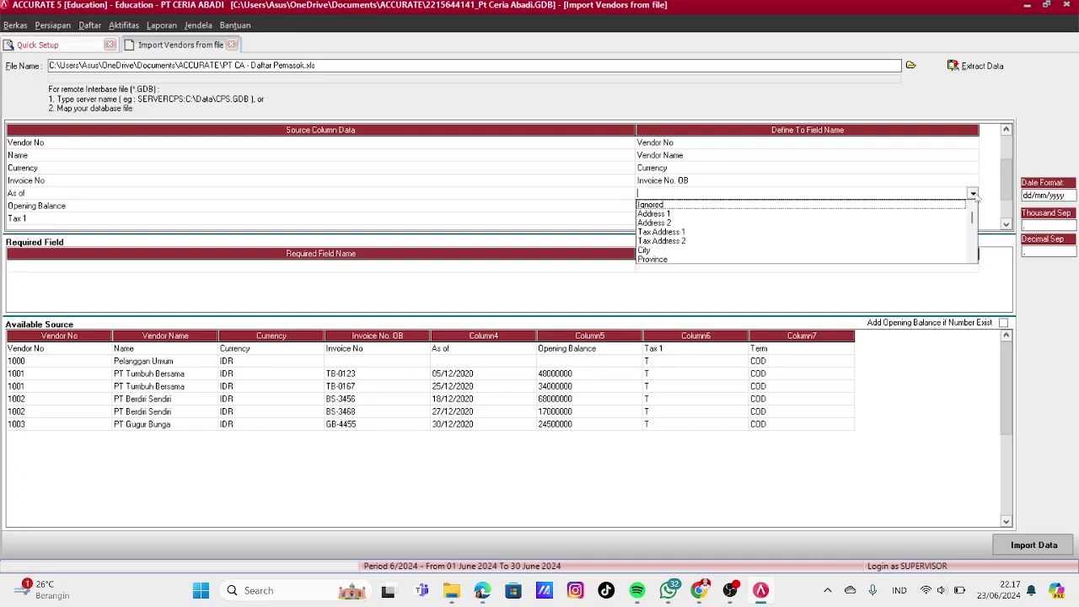
pyautogui.click(972, 258)
pyautogui.click(972, 258)
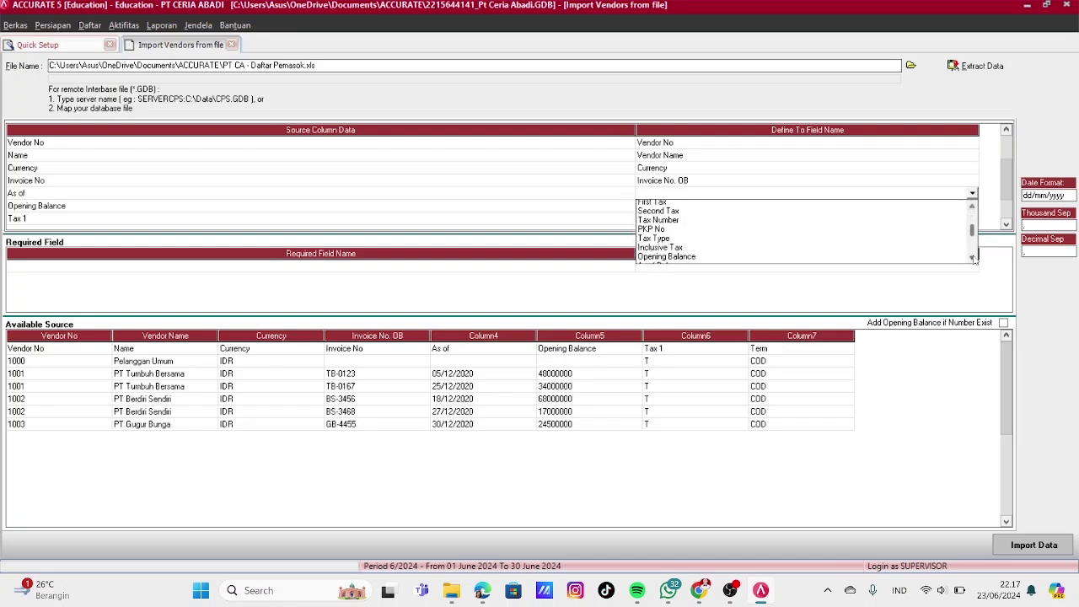
pyautogui.click(972, 258)
pyautogui.click(972, 207)
pyautogui.click(972, 209)
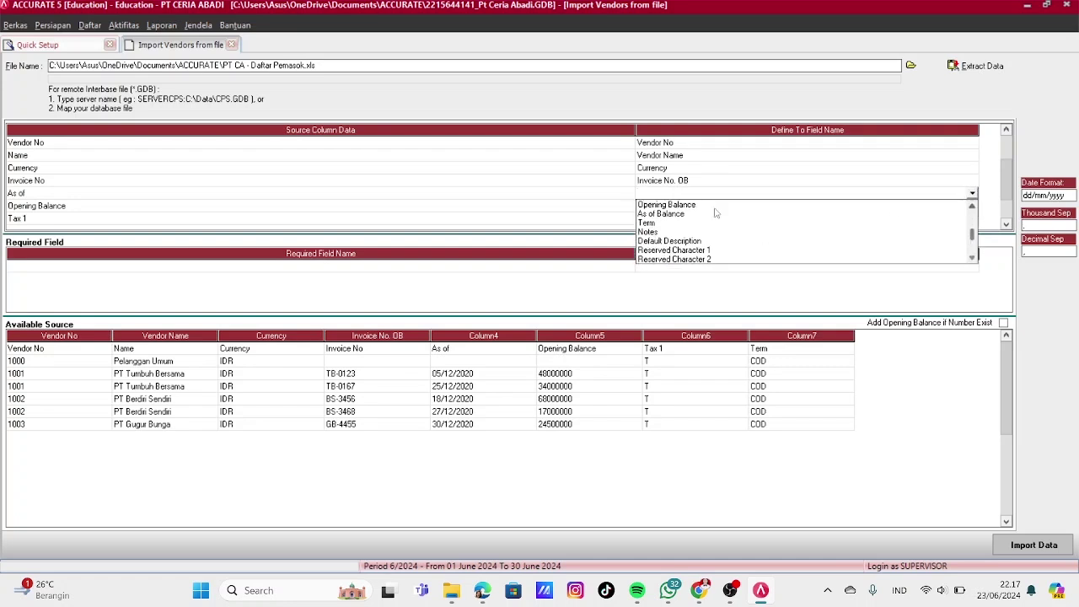
# Map the Opening Balance column to the Opening Balance field
pyautogui.click(709, 212)
pyautogui.click(951, 206)
pyautogui.click(972, 205)
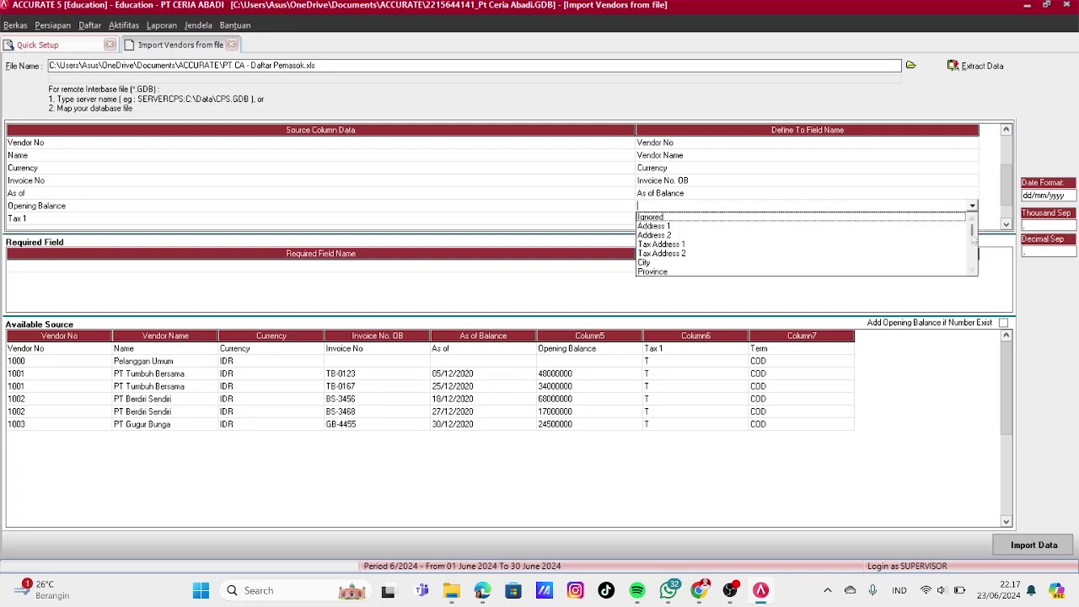
pyautogui.click(974, 270)
pyautogui.click(973, 269)
pyautogui.click(974, 269)
pyautogui.click(974, 270)
pyautogui.click(973, 270)
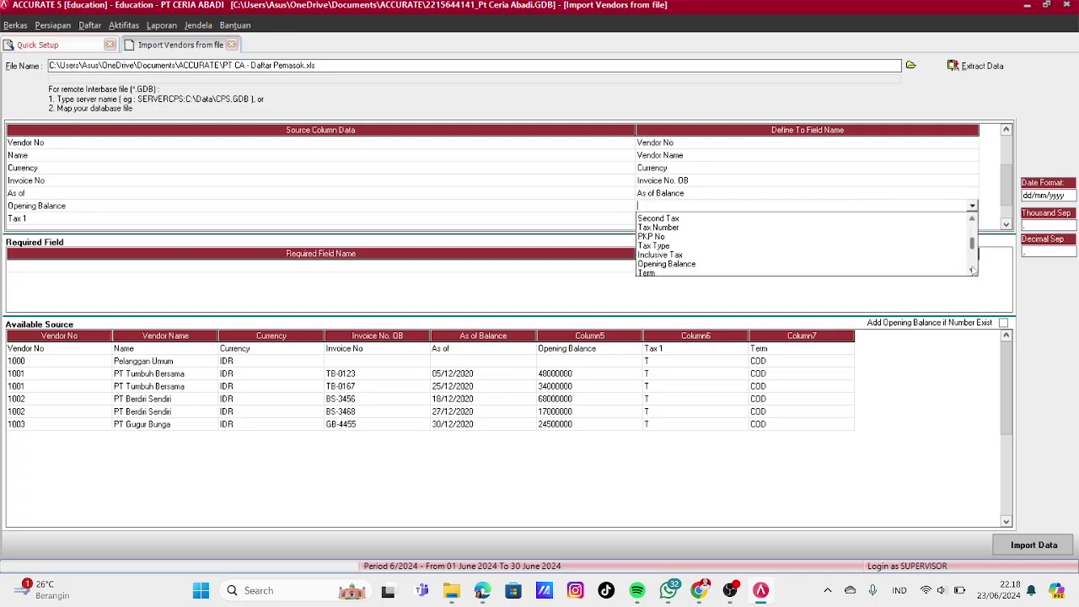
pyautogui.click(974, 270)
pyautogui.click(666, 255)
pyautogui.click(710, 220)
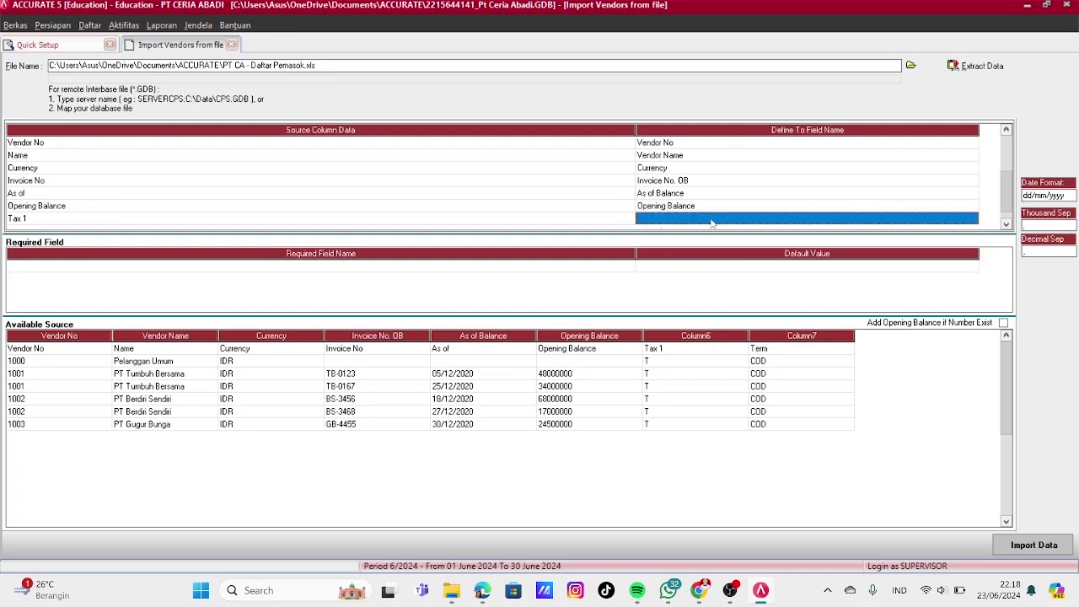
# Map Tax 1 to First Tax, with tax code T treated as PPN
pyautogui.click(972, 219)
pyautogui.click(972, 284)
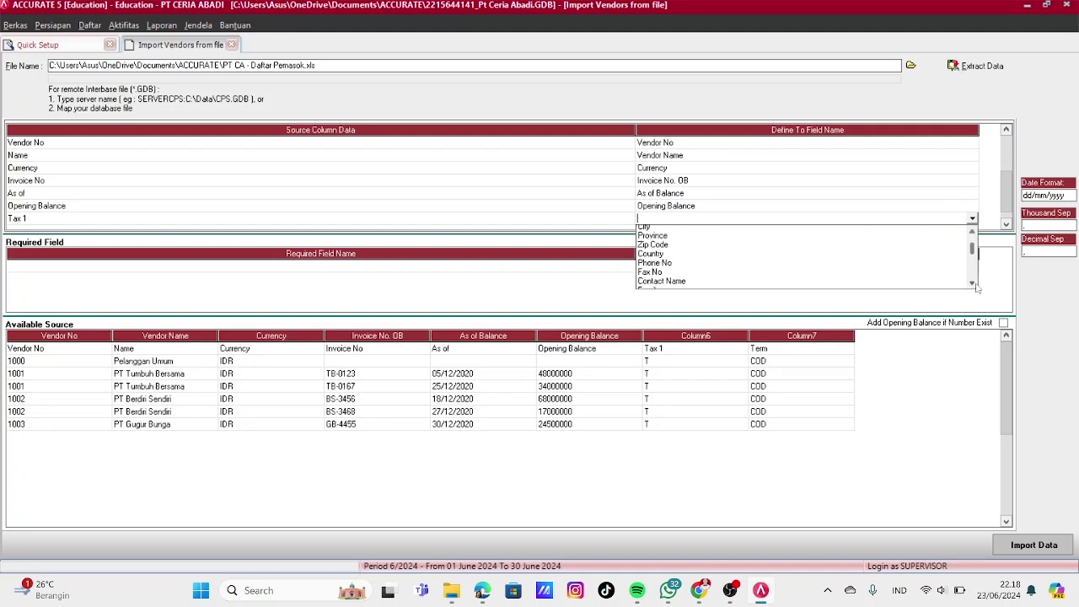
pyautogui.click(972, 283)
pyautogui.click(972, 284)
pyautogui.click(666, 255)
pyautogui.click(208, 52)
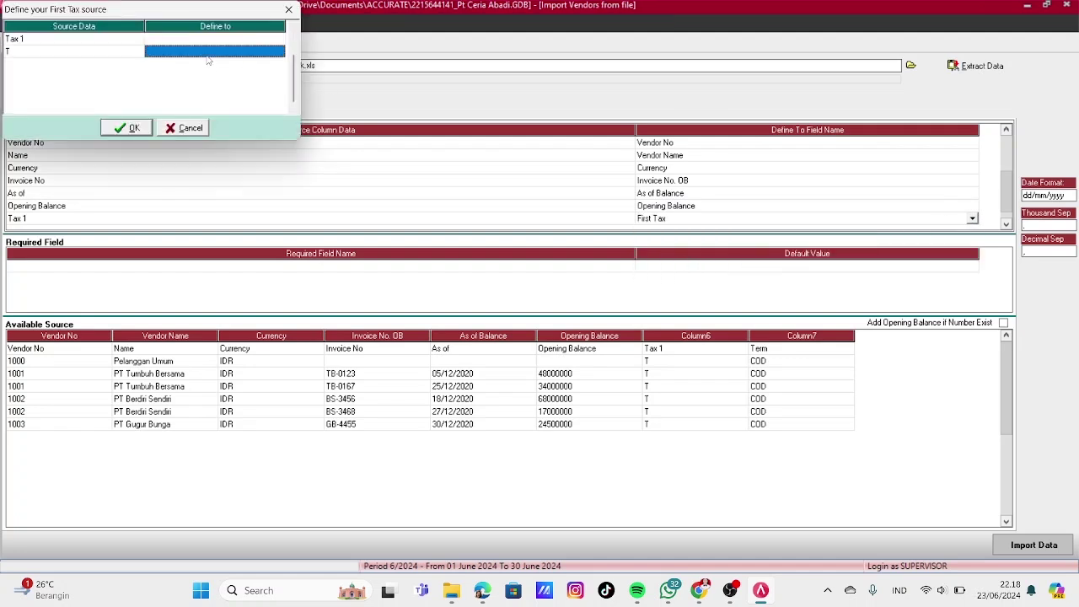
pyautogui.click(279, 53)
pyautogui.click(160, 62)
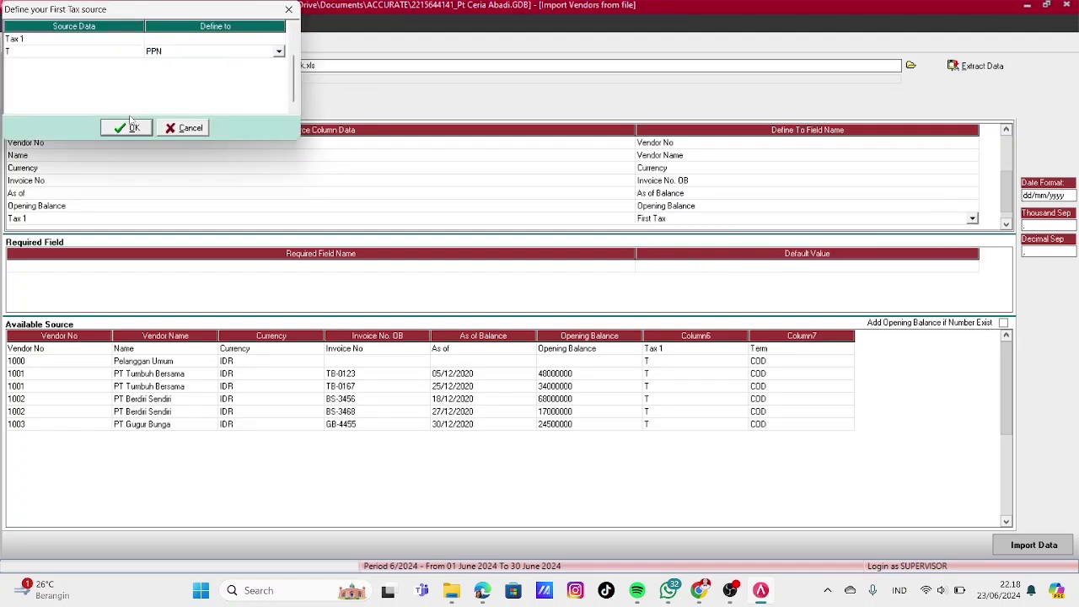
pyautogui.click(131, 127)
# Map the Term column to Term, with COD mapped to the C.O.D term
pyautogui.click(1007, 224)
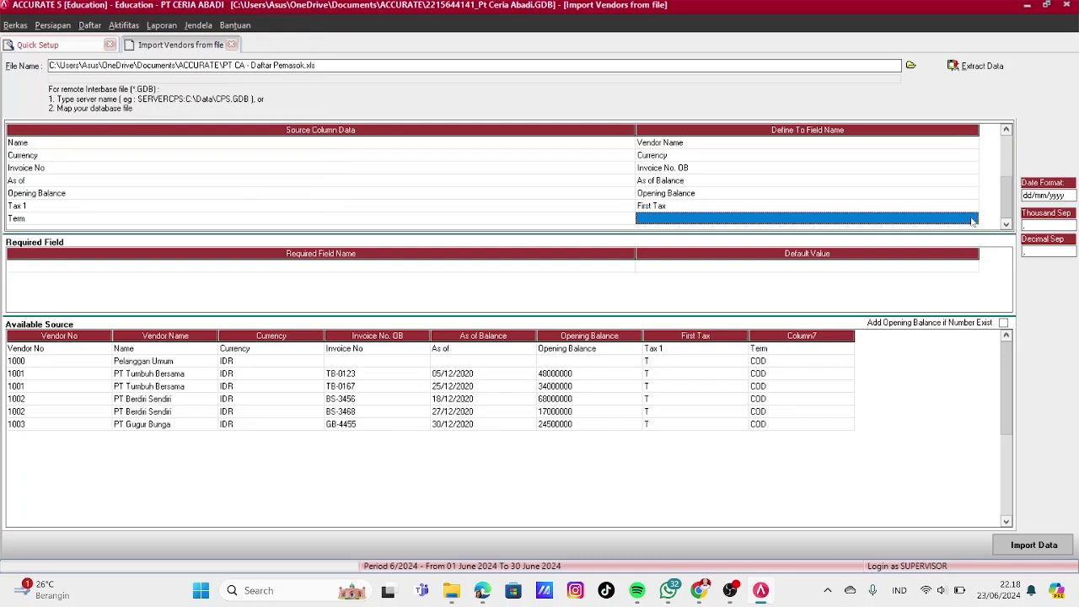
pyautogui.click(972, 219)
pyautogui.moveTo(973, 284); pyautogui.dragTo(974, 287)
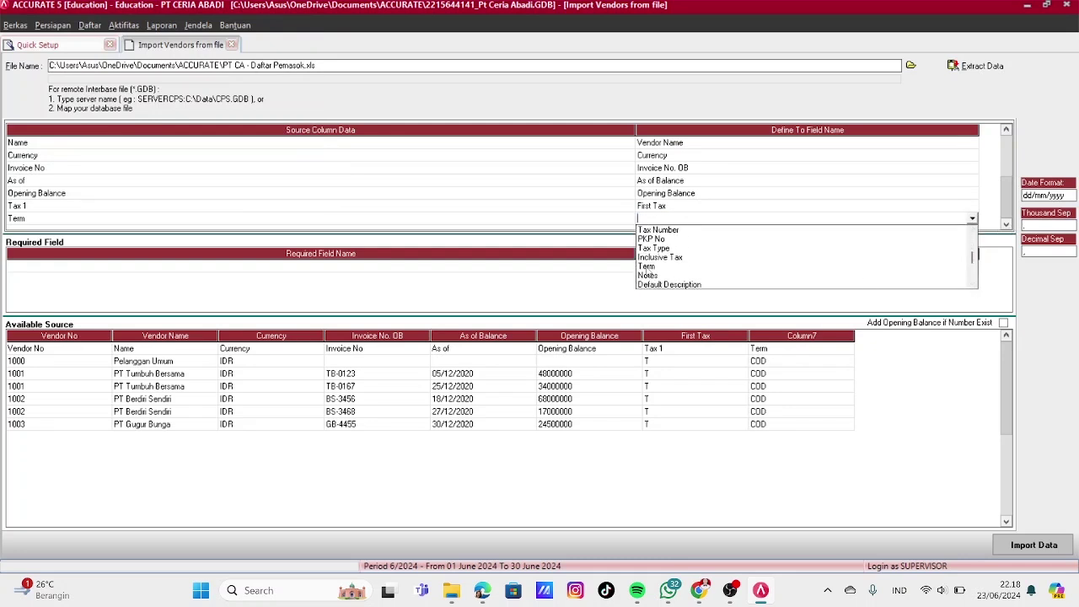
pyautogui.click(646, 266)
pyautogui.click(217, 52)
pyautogui.click(217, 51)
pyautogui.click(278, 52)
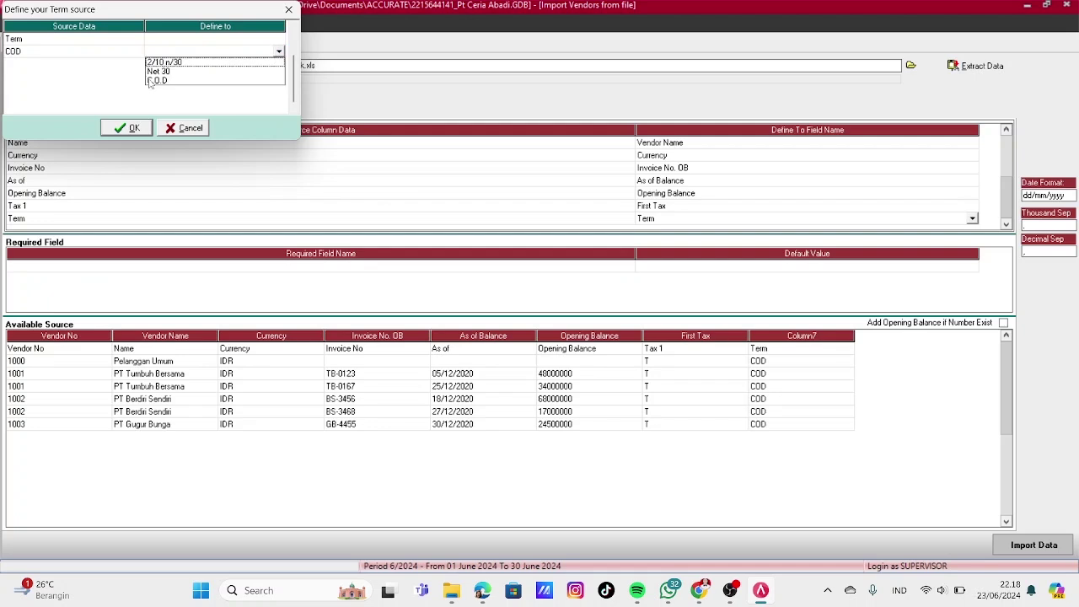
pyautogui.click(150, 81)
pyautogui.click(133, 128)
pyautogui.click(675, 268)
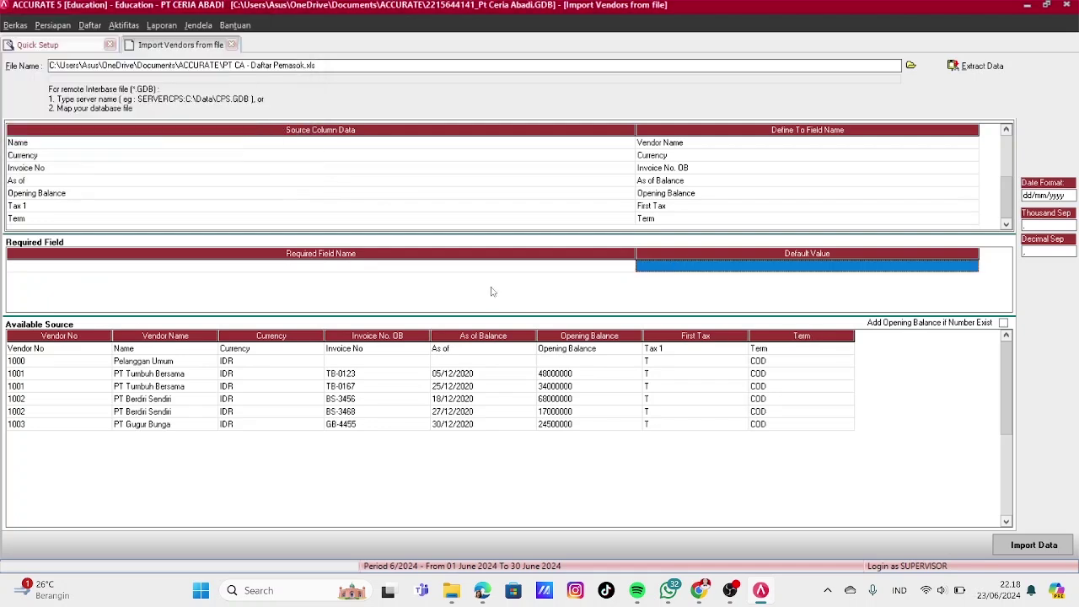
# Delete the Vendor No header row from the source data
pyautogui.click(103, 349)
pyautogui.rightClick(103, 349)
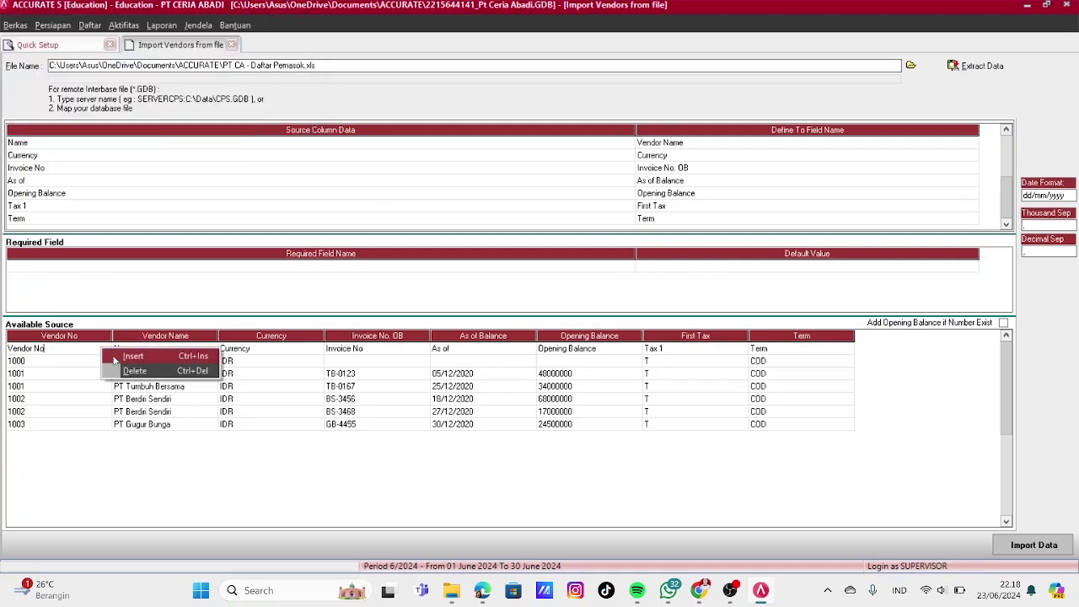
pyautogui.click(117, 372)
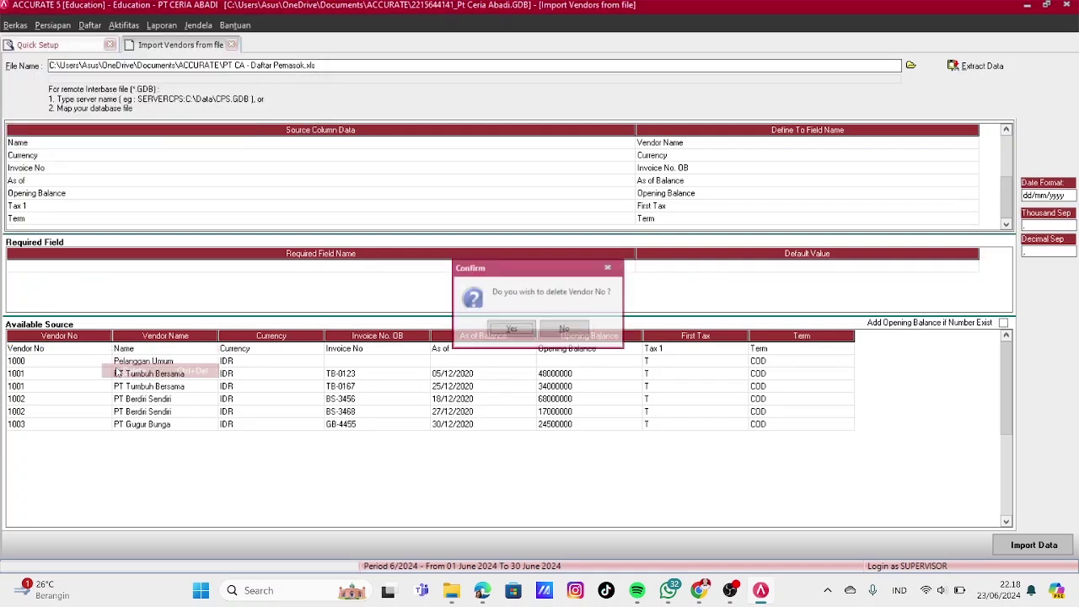
pyautogui.click(512, 331)
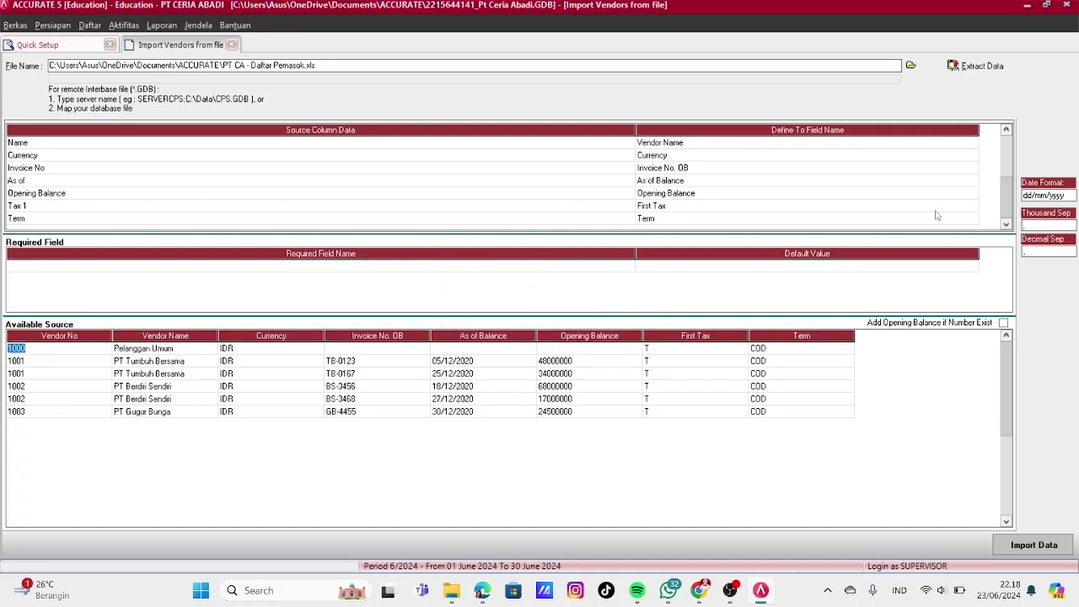
# Import the vendors with Add Opening Balance if Number Exist ticked and acknowledge the result
pyautogui.click(1004, 323)
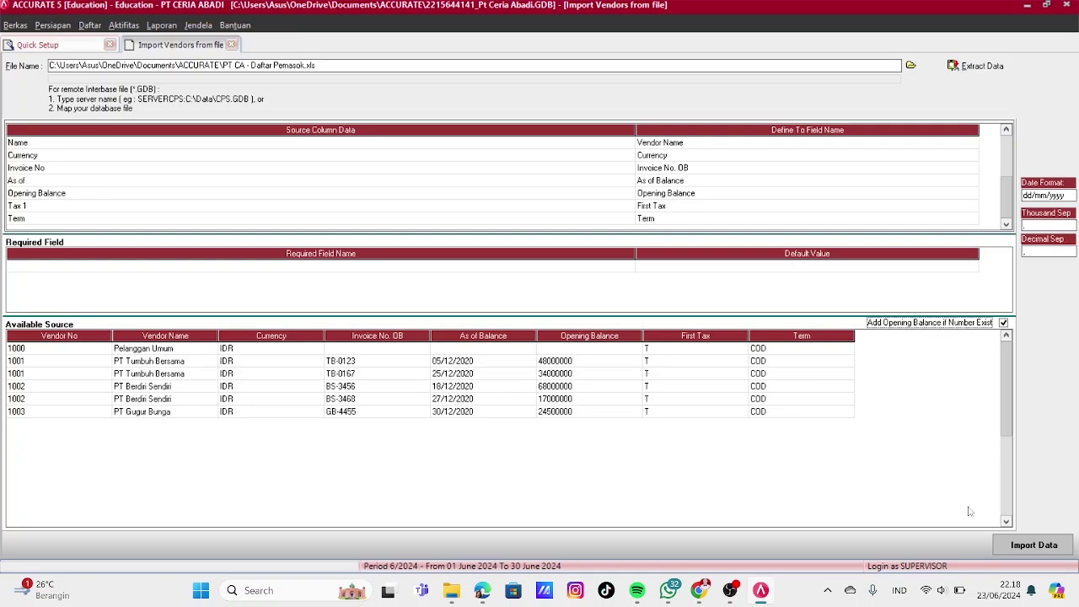
pyautogui.click(1015, 544)
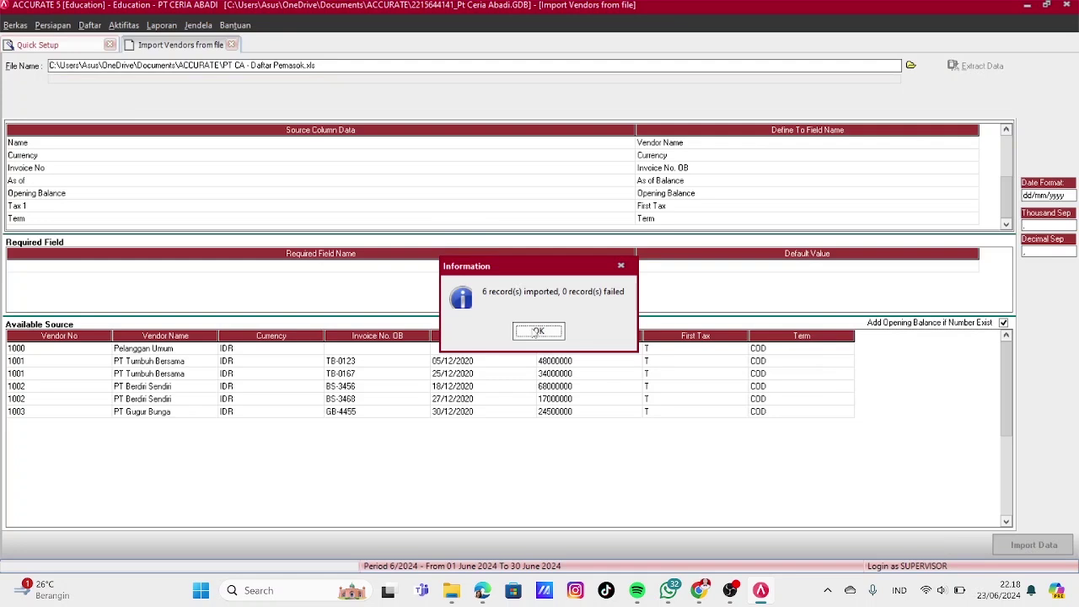
pyautogui.click(535, 331)
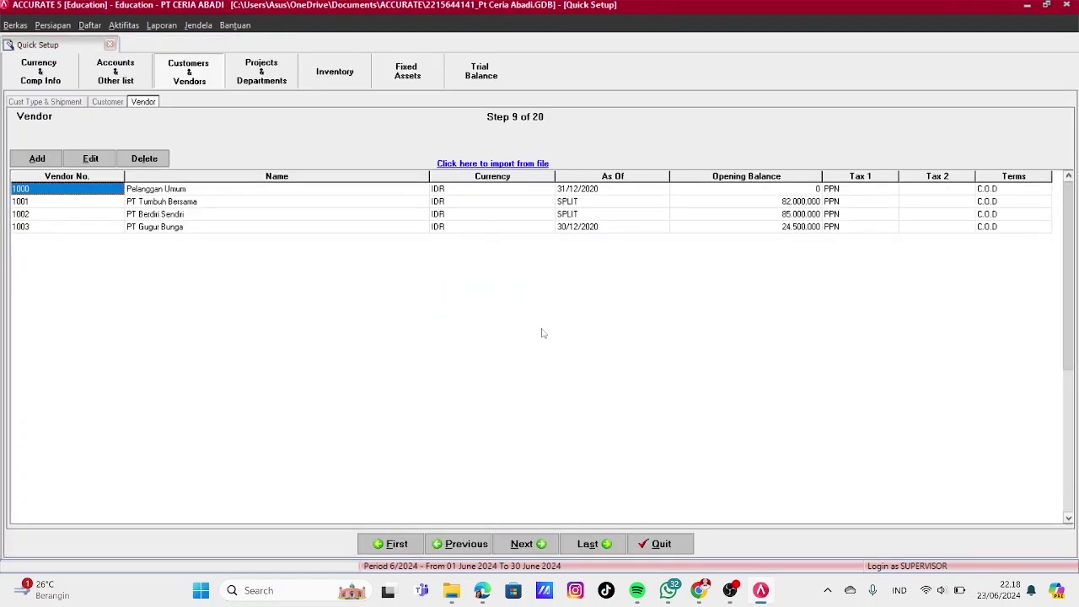
# Advance past the projects/departments and warehouse/item category steps to Item Default Account
pyautogui.click(527, 544)
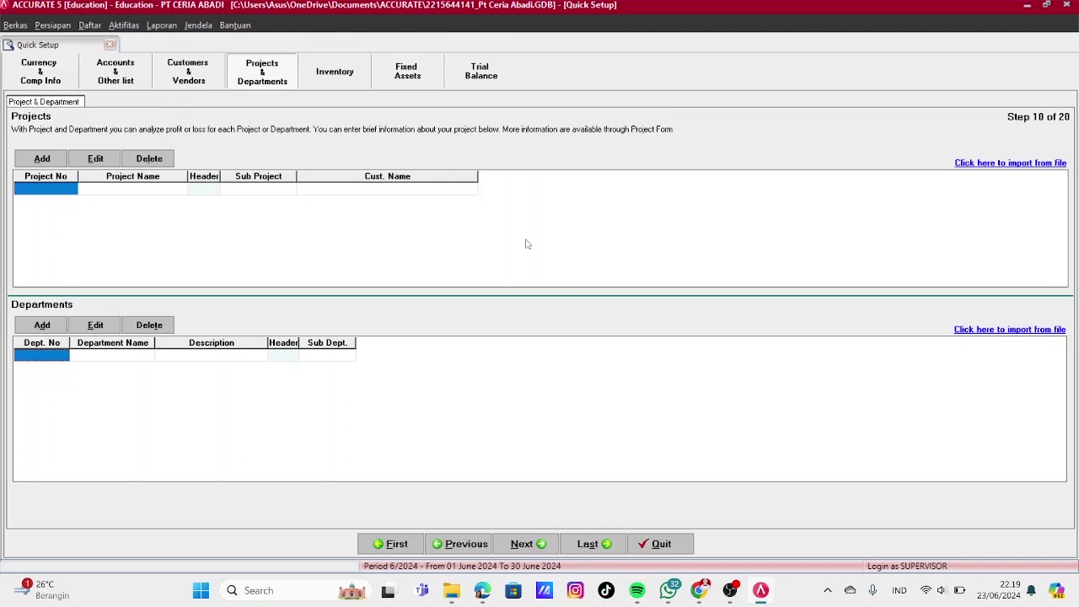
pyautogui.click(528, 544)
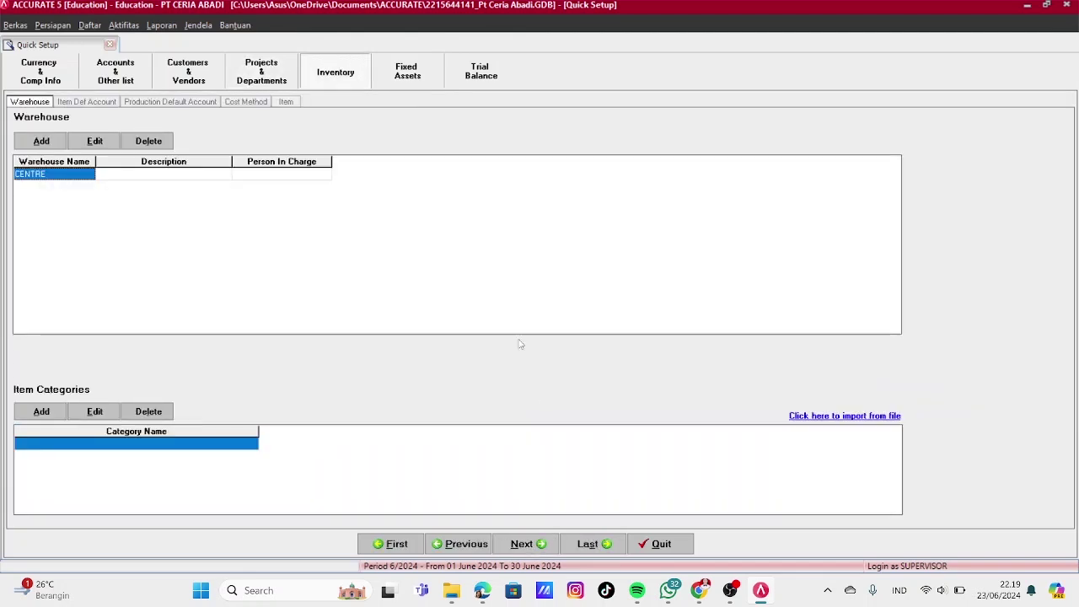
pyautogui.click(523, 546)
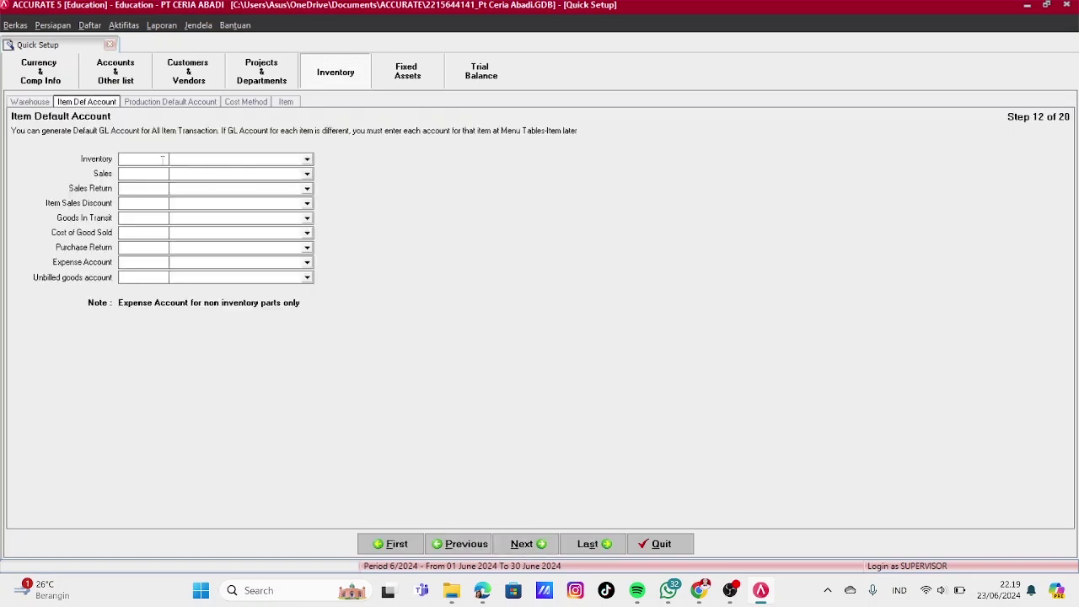
# Set Inventory to 1200, Sales to 4000.01 (correcting 4001), and Sales Return to 4000.03
pyautogui.write('1200')
pyautogui.press('Tab')
pyautogui.write('4001')
pyautogui.press('Tab')
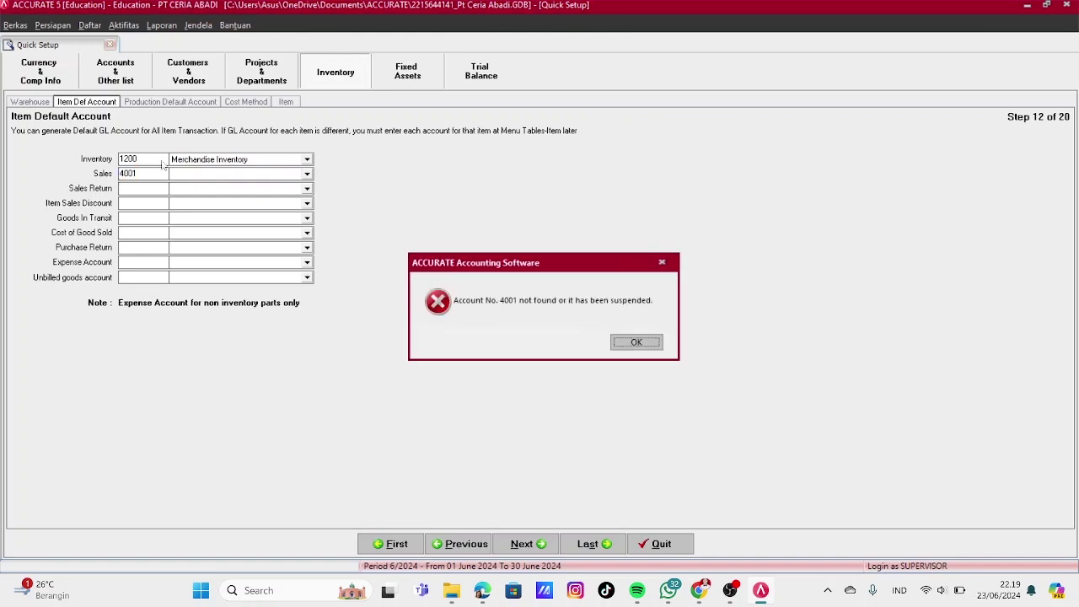
pyautogui.press('Return')
pyautogui.write('4')
pyautogui.write('000.')
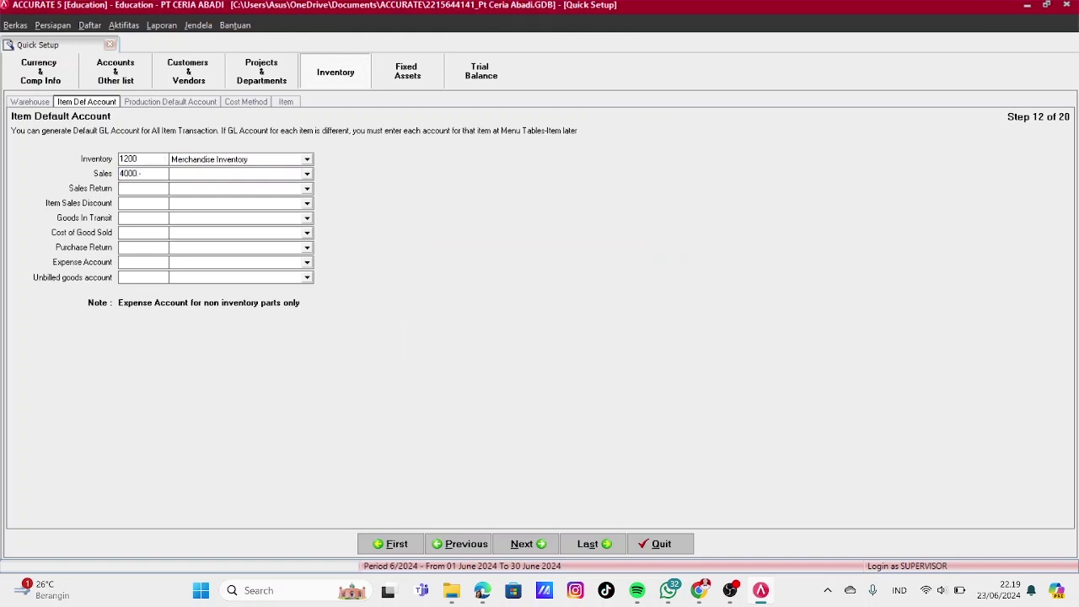
pyautogui.write('01')
pyautogui.press('Tab')
pyautogui.press('Tab')
pyautogui.write('4000.03')
pyautogui.press('Tab')
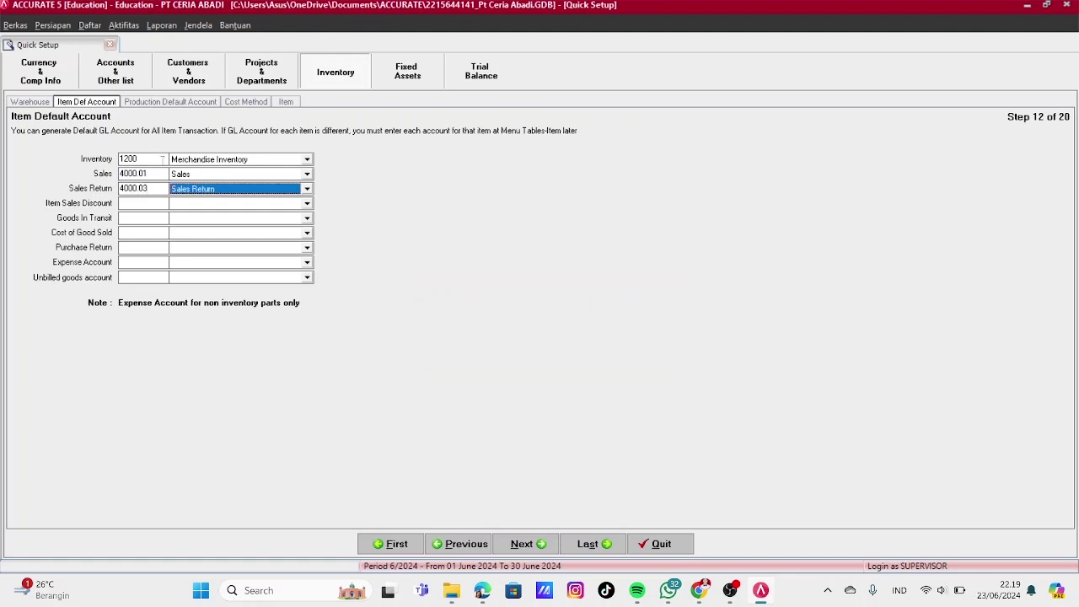
# Fill the remaining accounts: Sales Discount 4000.04, Goods In Transit 1201, COGS 5000, Expense 6202.03, Unbilled 2400
pyautogui.press('Tab')
pyautogui.write('4000.04')
pyautogui.press('Tab')
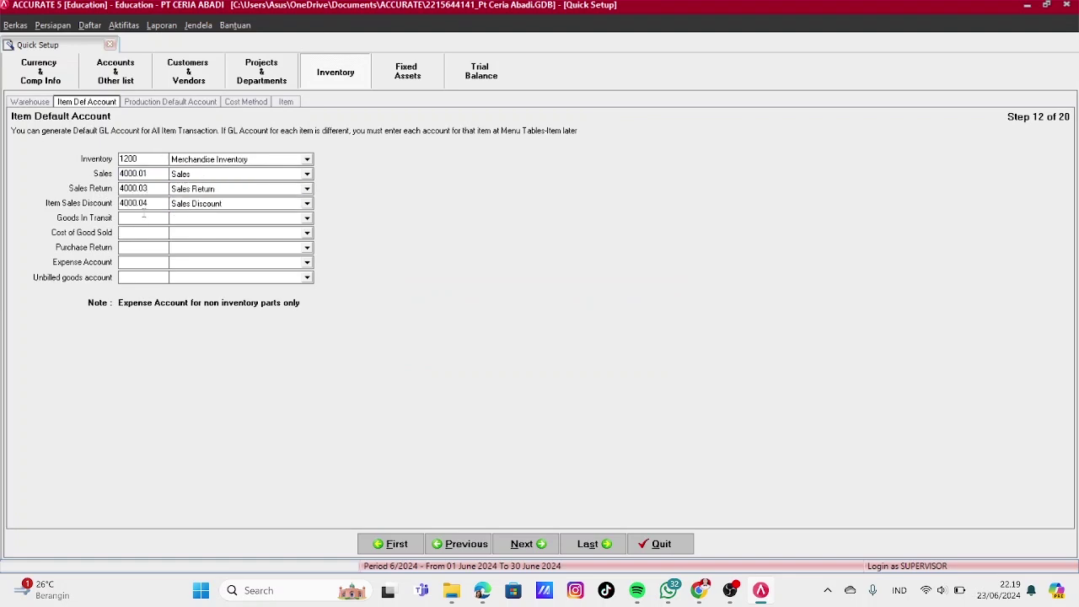
pyautogui.write('1201')
pyautogui.press('Tab')
pyautogui.press('Tab')
pyautogui.write('5000')
pyautogui.press('Tab')
pyautogui.press('Tab')
pyautogui.press('Tab')
pyautogui.press('Tab')
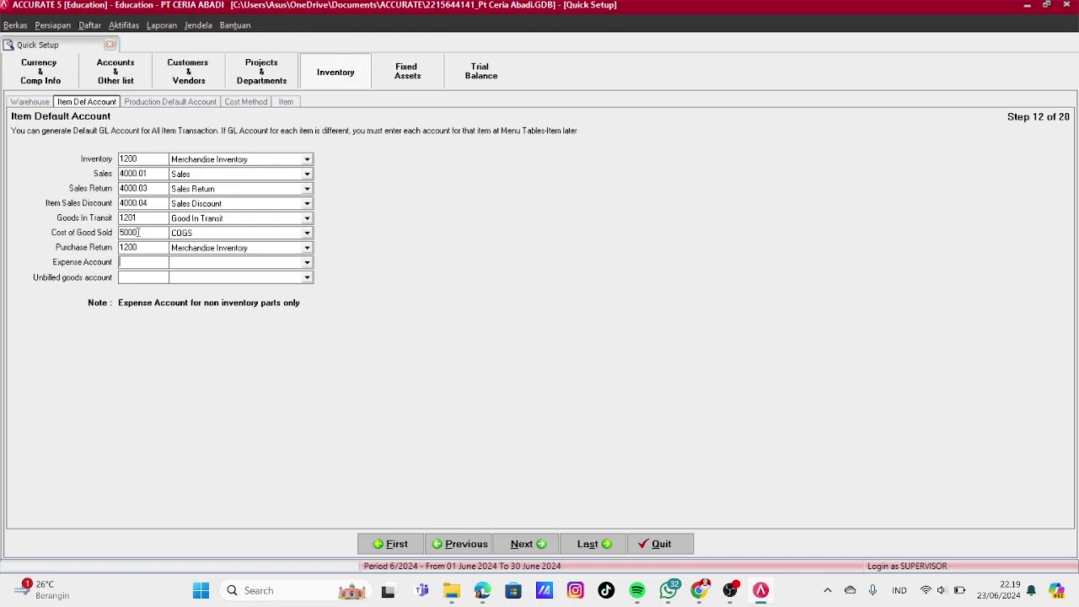
pyautogui.write('6202')
pyautogui.press('Tab')
pyautogui.press('Tab')
pyautogui.write('2')
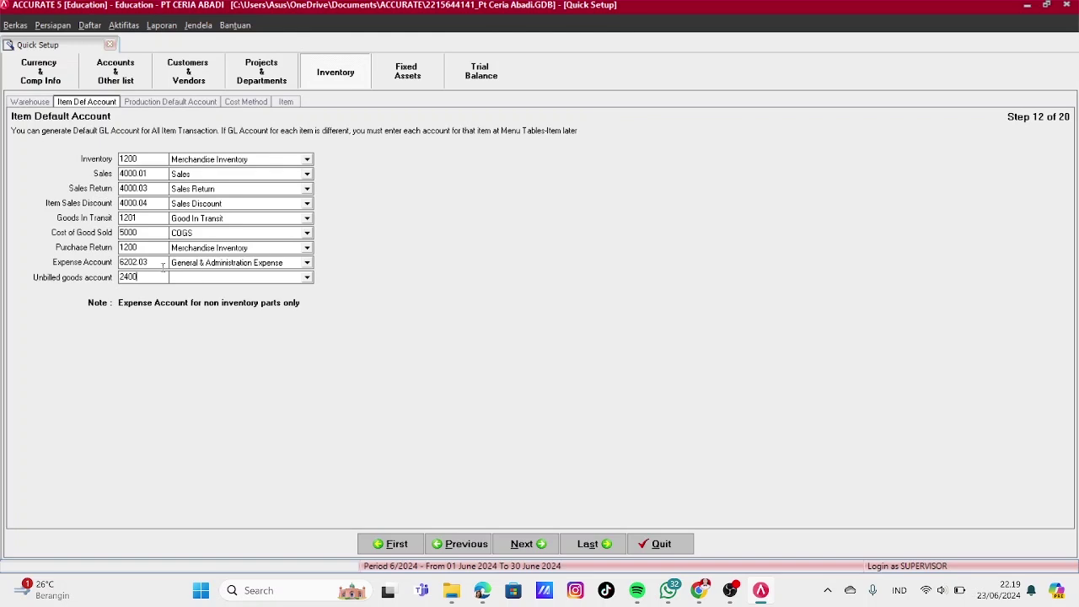
pyautogui.write('400')
pyautogui.press('Tab')
pyautogui.click(522, 544)
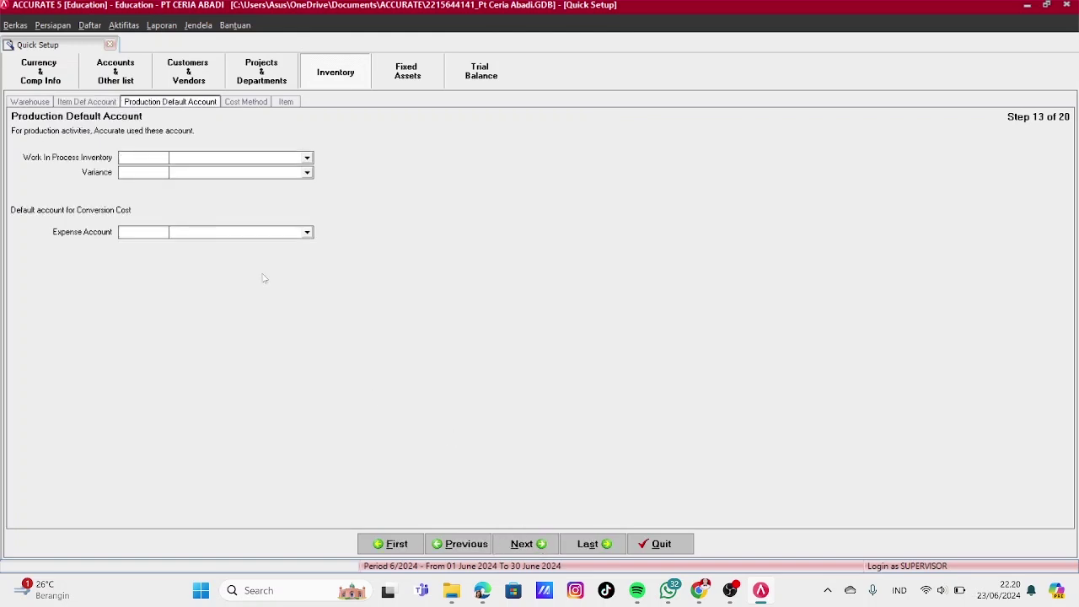
# Go past the costing method step and start importing items from a file
pyautogui.click(518, 544)
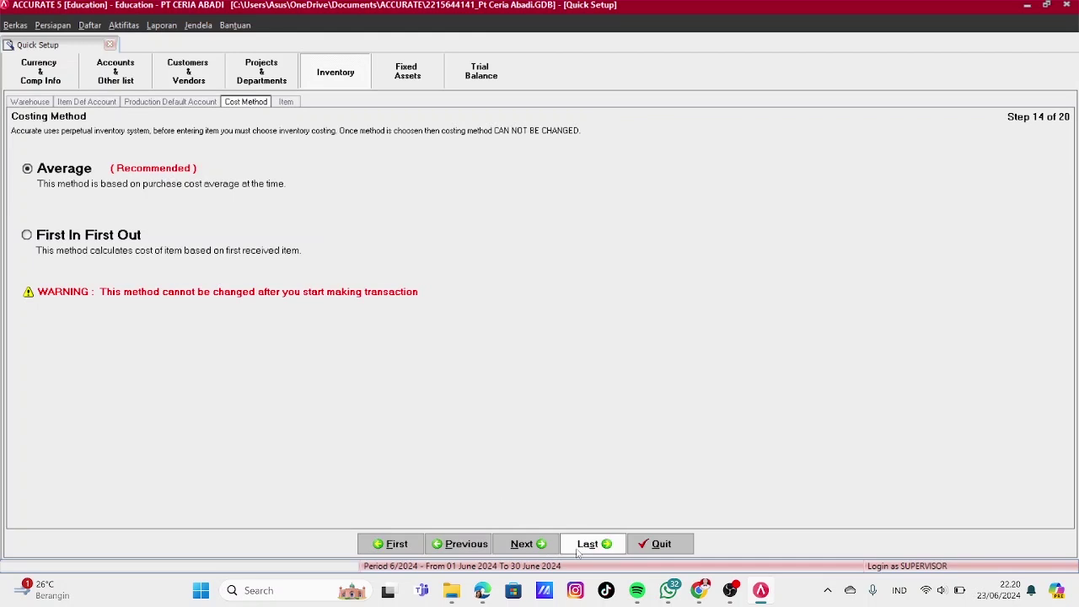
pyautogui.click(537, 549)
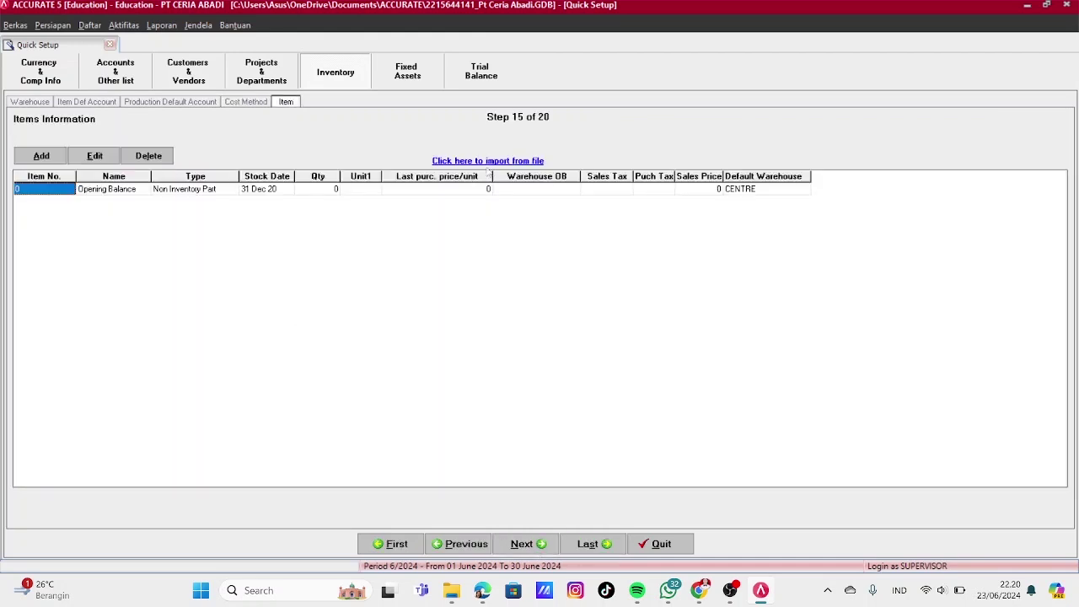
pyautogui.click(495, 161)
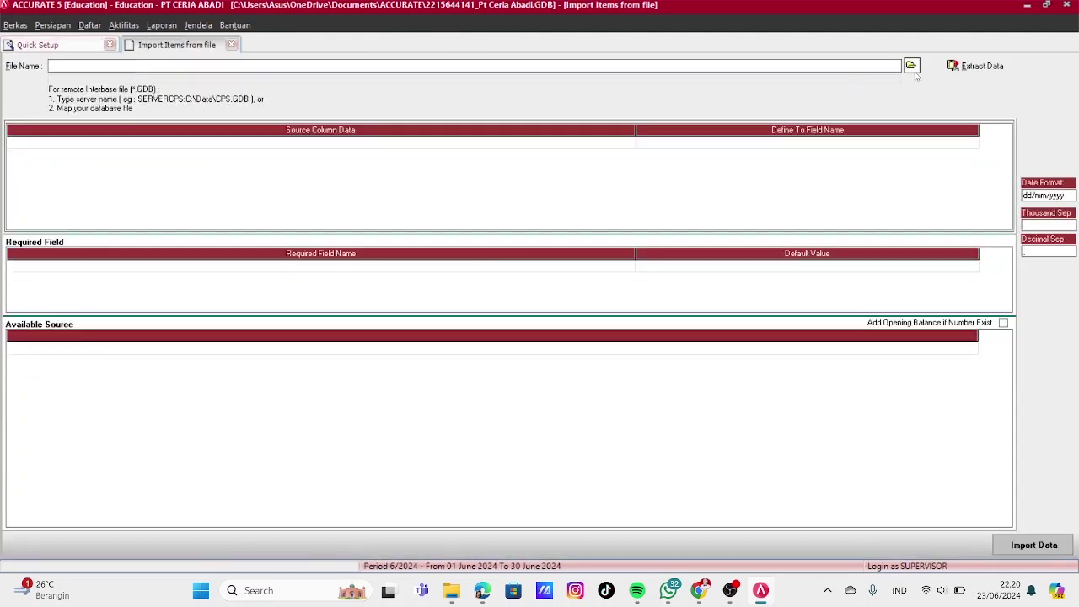
# Load the Excel file 'PT CA - Daftar Inventory' as the item source and extract its data
pyautogui.click(911, 65)
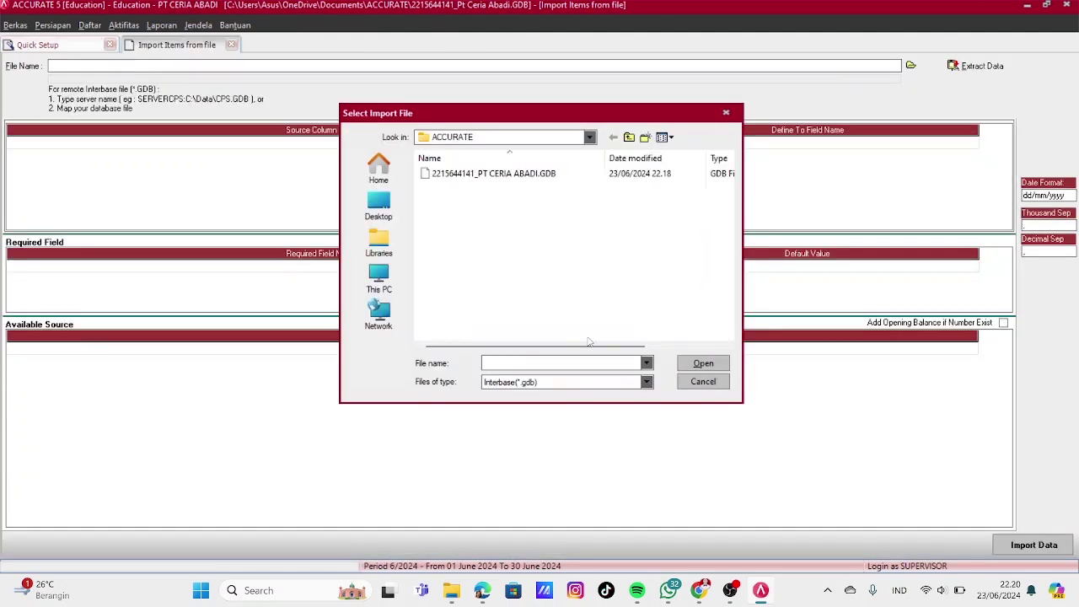
pyautogui.click(602, 383)
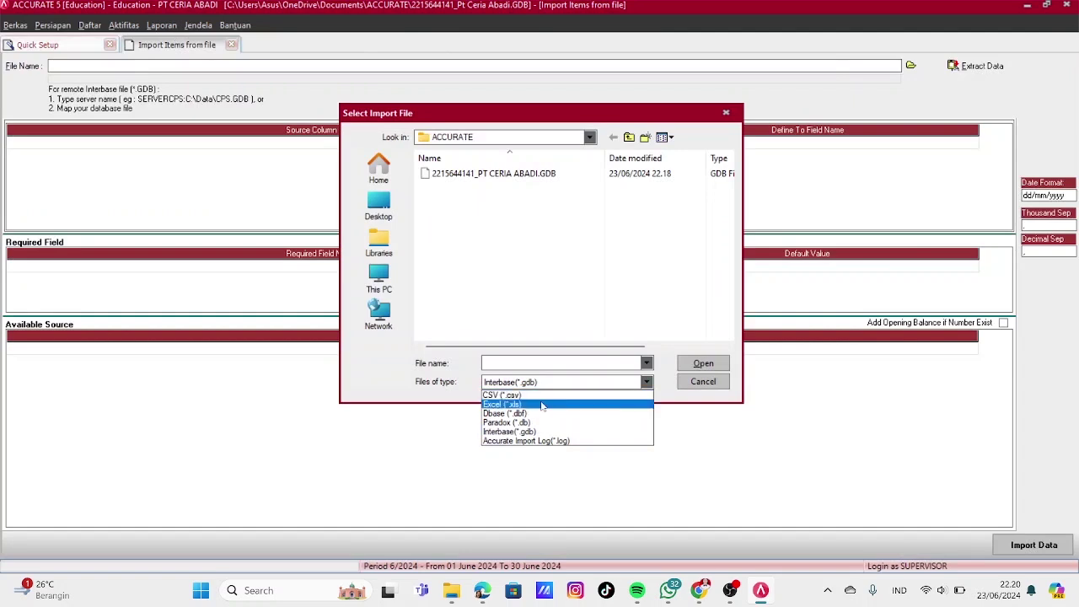
pyautogui.click(581, 404)
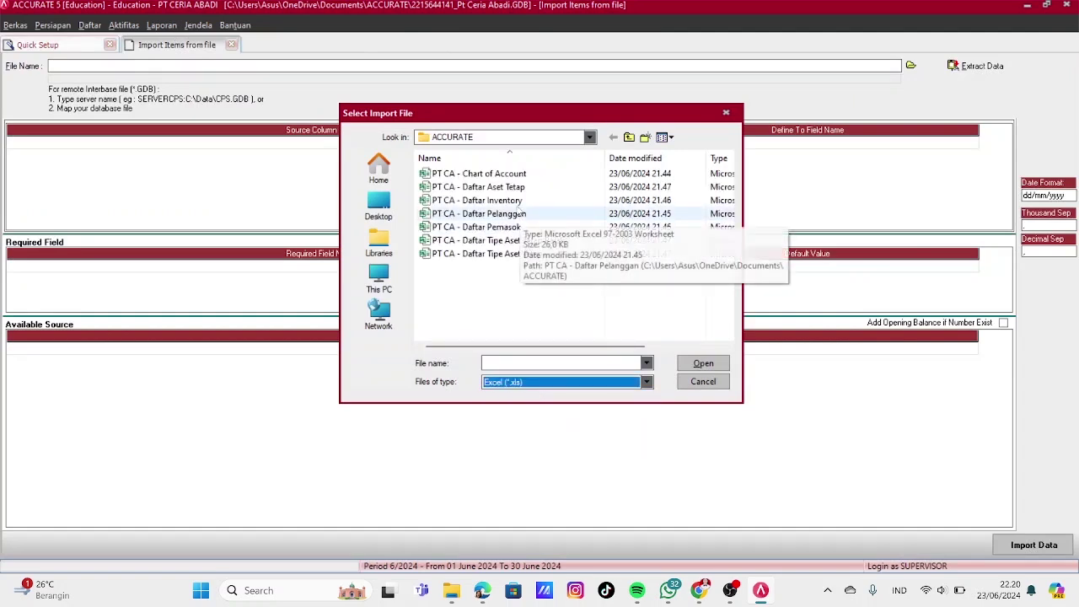
pyautogui.click(497, 200)
pyautogui.click(710, 371)
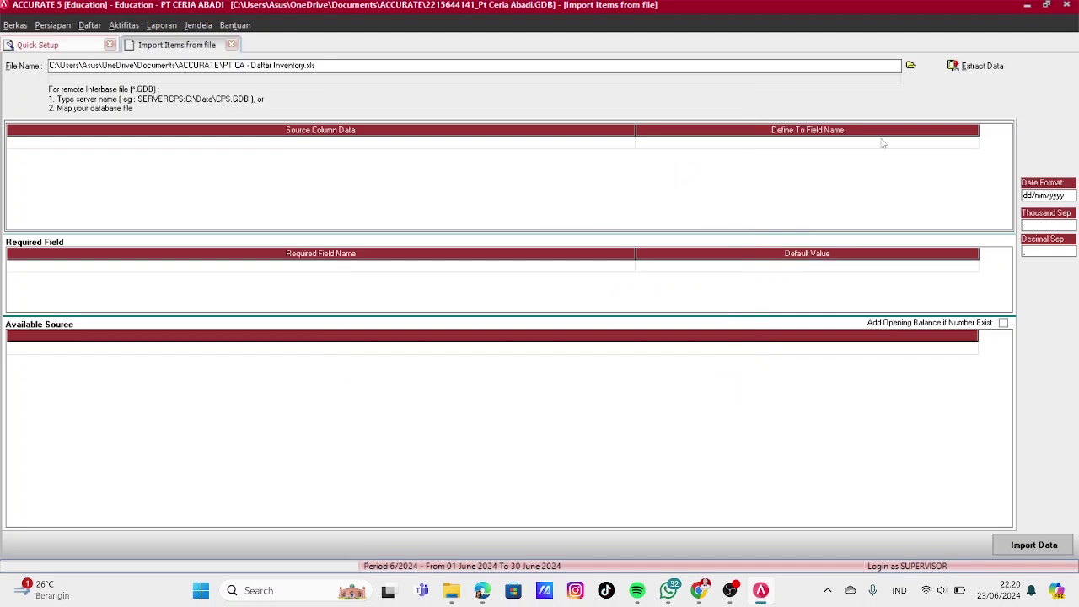
pyautogui.click(973, 66)
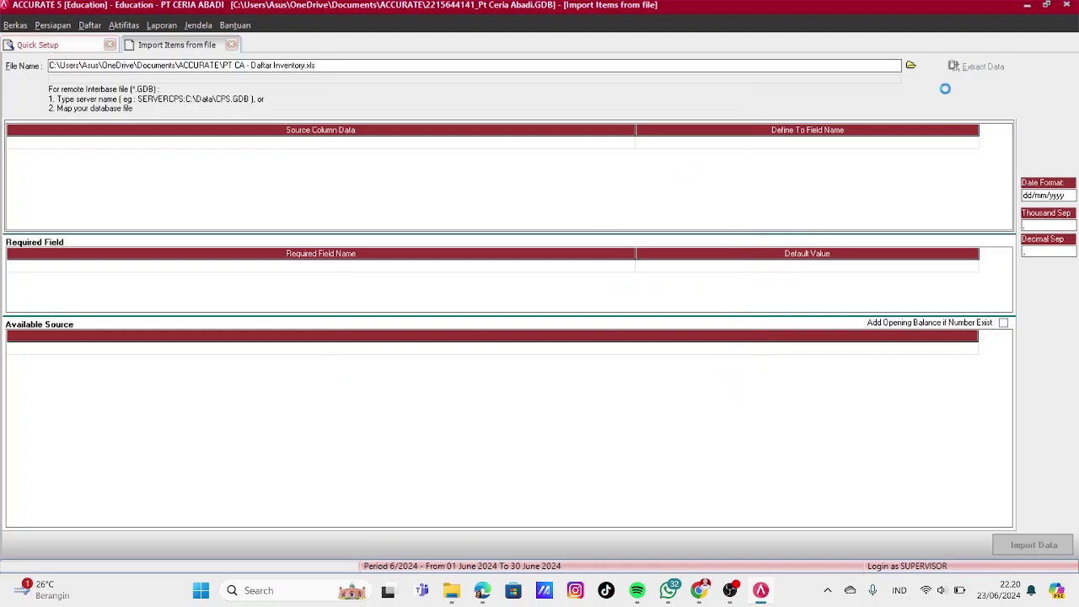
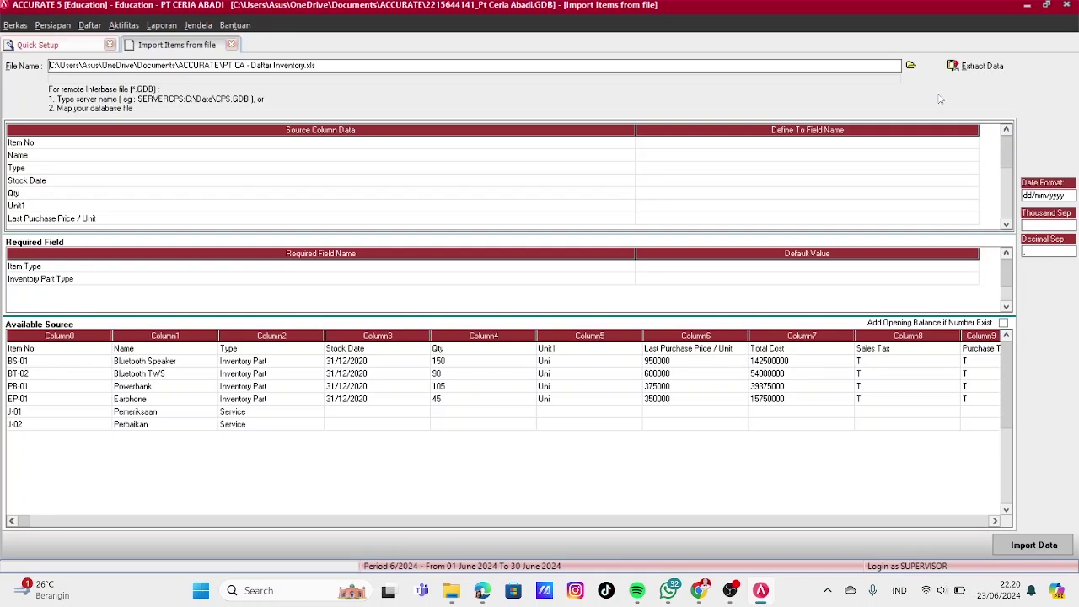
# Map the Item No column to Item No. and Name to Item Description
pyautogui.click(921, 143)
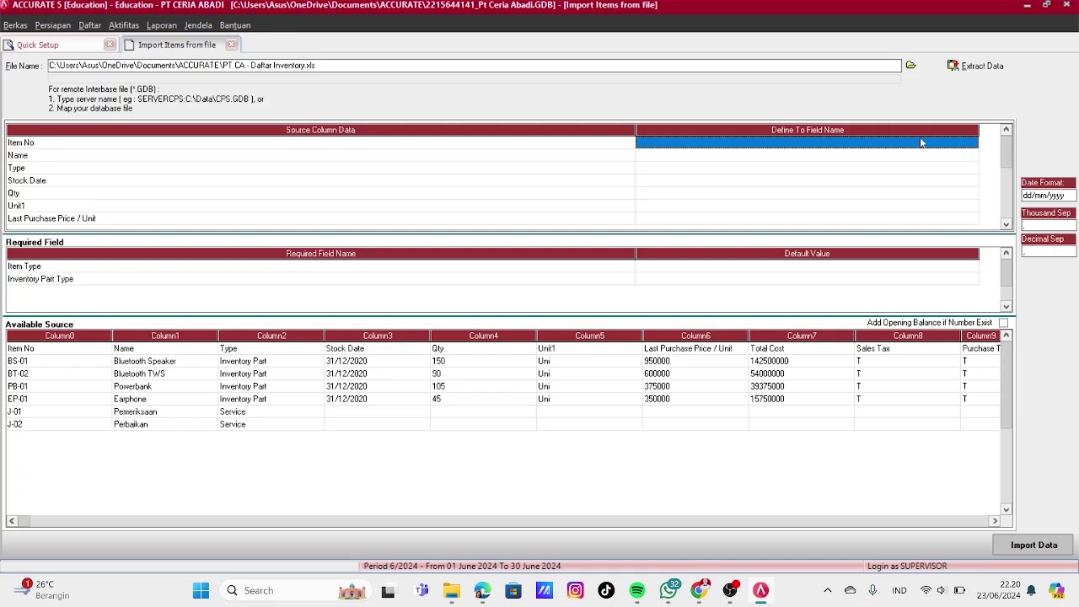
pyautogui.click(974, 145)
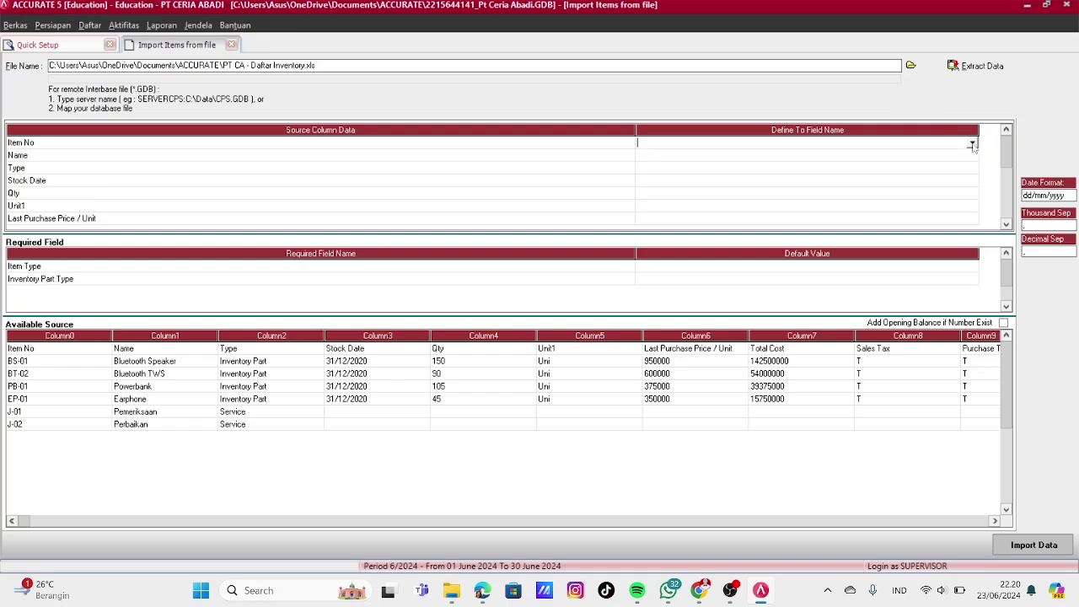
pyautogui.click(972, 144)
pyautogui.click(914, 159)
pyautogui.click(961, 160)
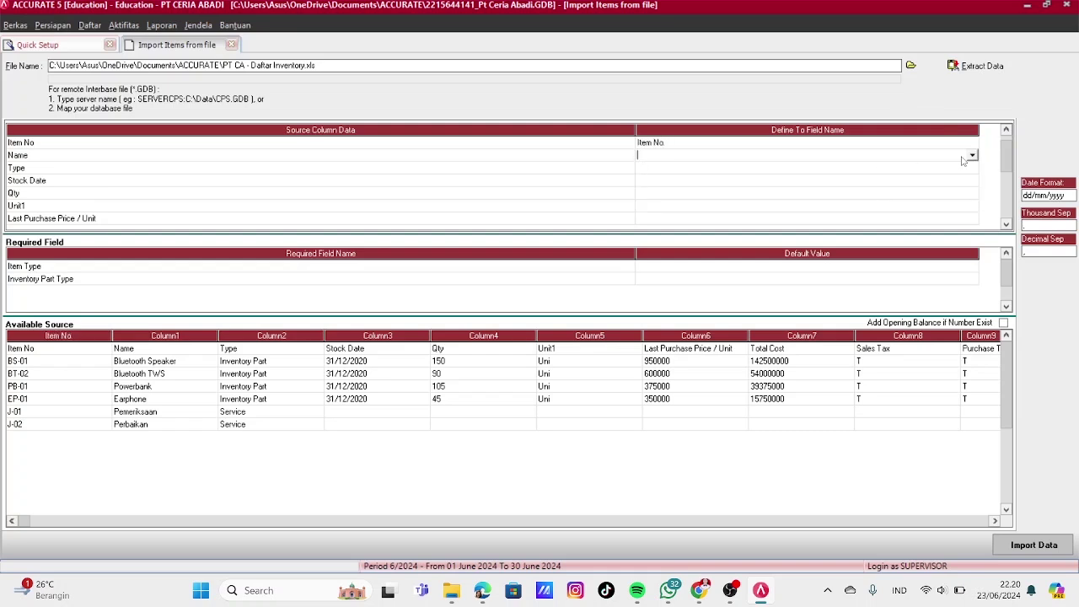
pyautogui.click(973, 161)
pyautogui.click(680, 180)
# Map Type to Item Type, translating Inventory Part and Service values to matching types
pyautogui.click(928, 174)
pyautogui.click(965, 169)
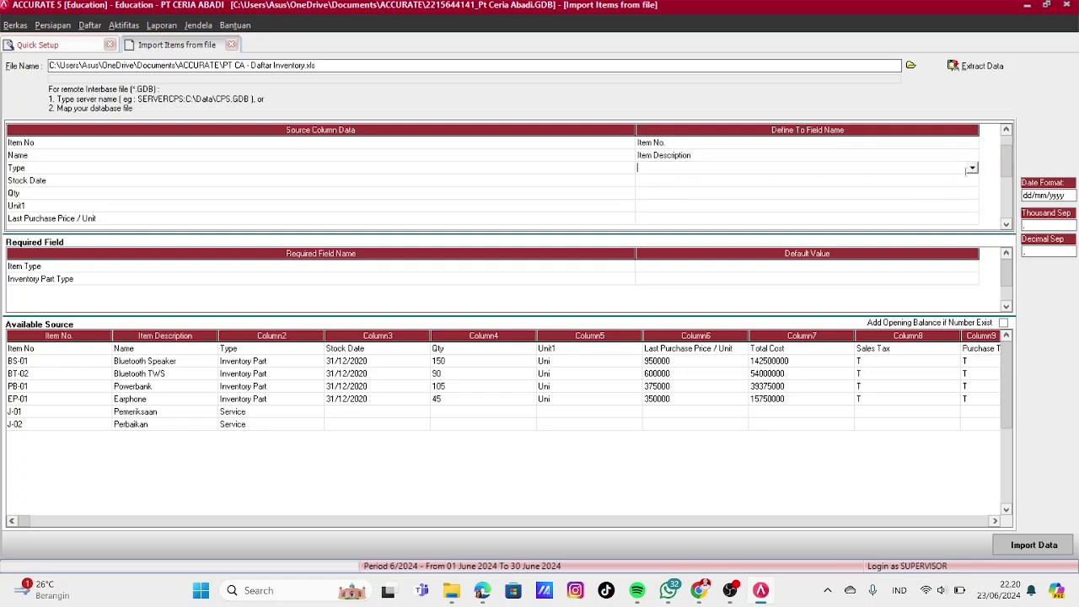
pyautogui.click(972, 168)
pyautogui.click(662, 187)
pyautogui.click(278, 52)
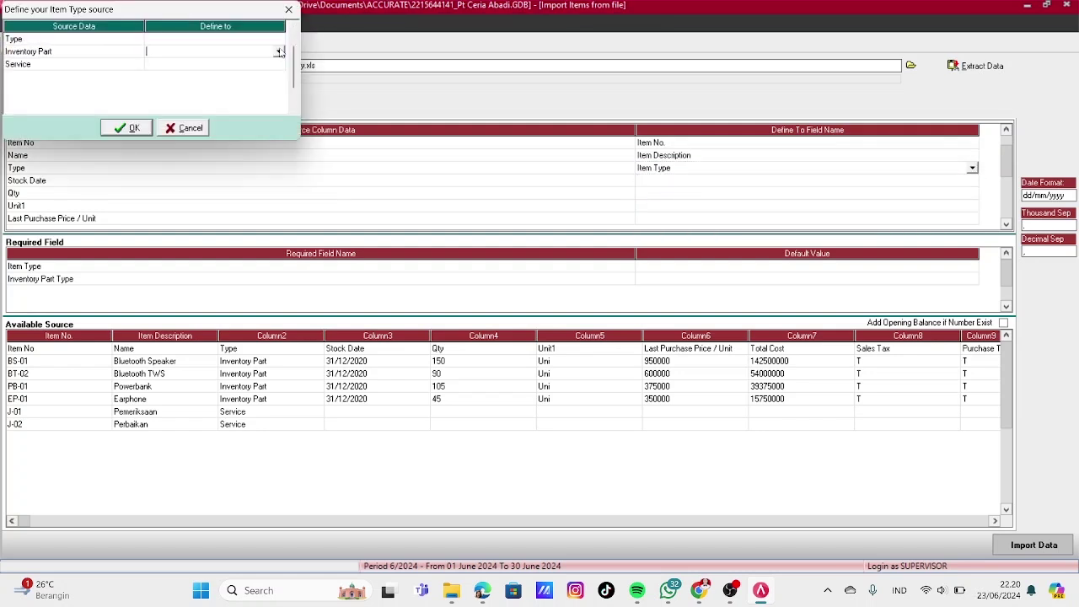
pyautogui.click(279, 52)
pyautogui.click(253, 62)
pyautogui.click(277, 64)
pyautogui.click(277, 66)
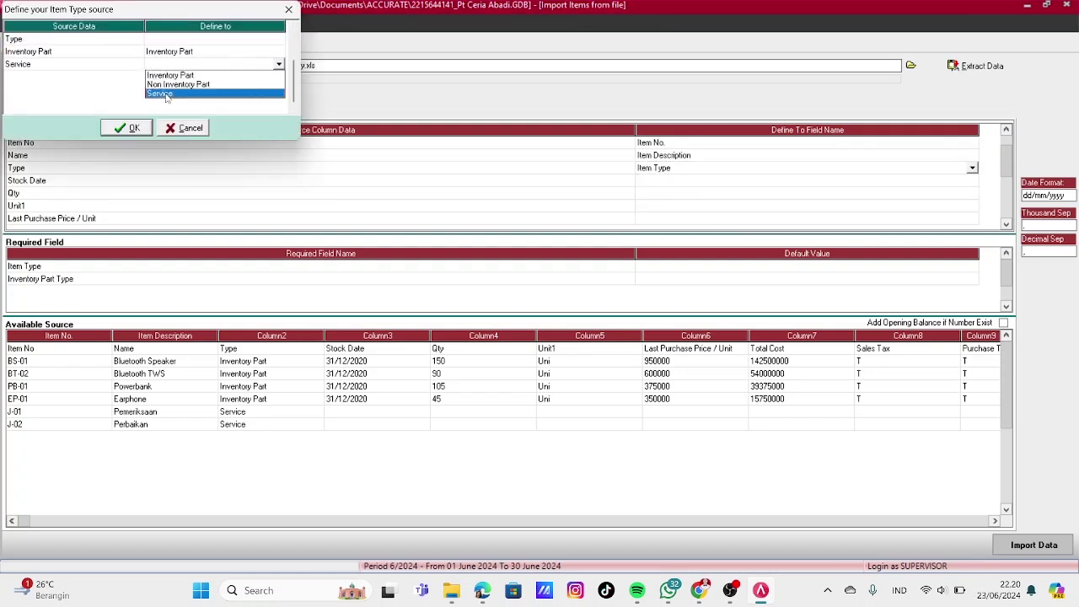
pyautogui.click(167, 94)
pyautogui.click(143, 125)
# Map Stock Date to Serial/Batch Type, translating its value to Batch Number
pyautogui.click(694, 183)
pyautogui.click(968, 178)
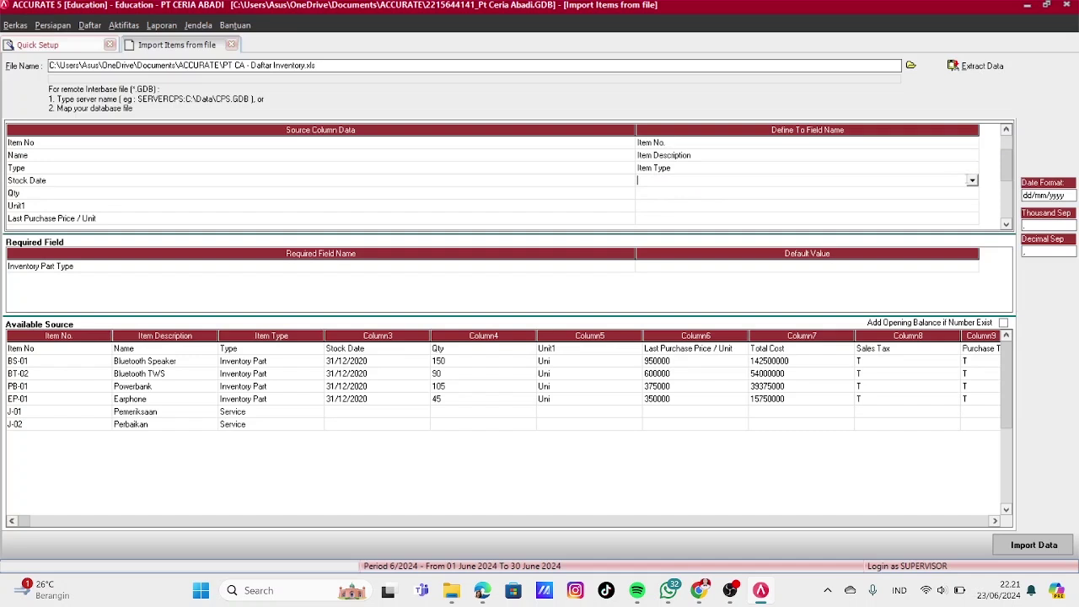
pyautogui.click(971, 182)
pyautogui.scroll(-6, 971, 246)
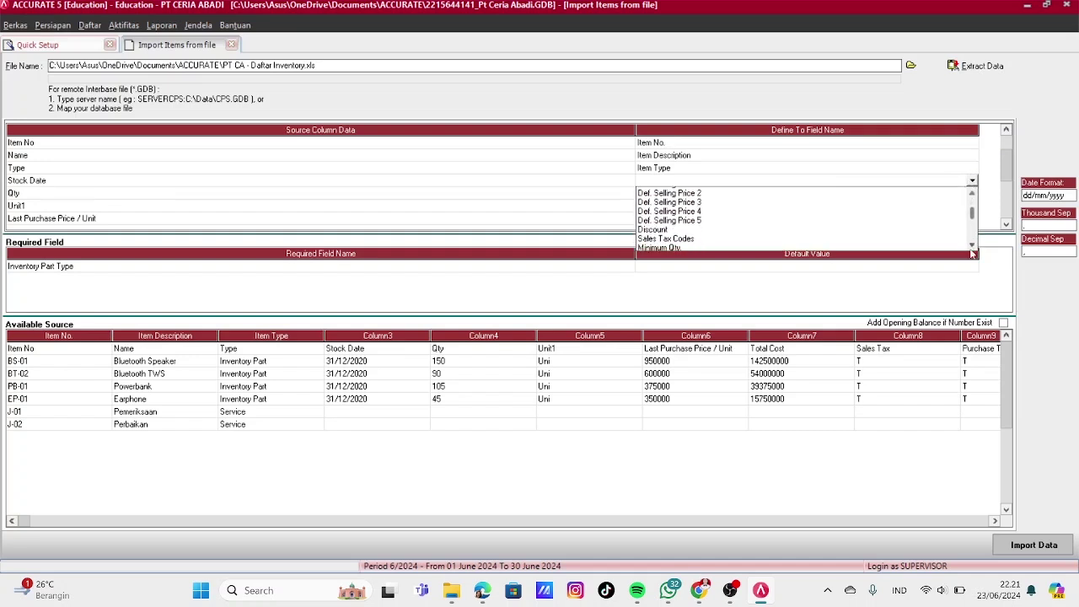
pyautogui.scroll(-8, 971, 246)
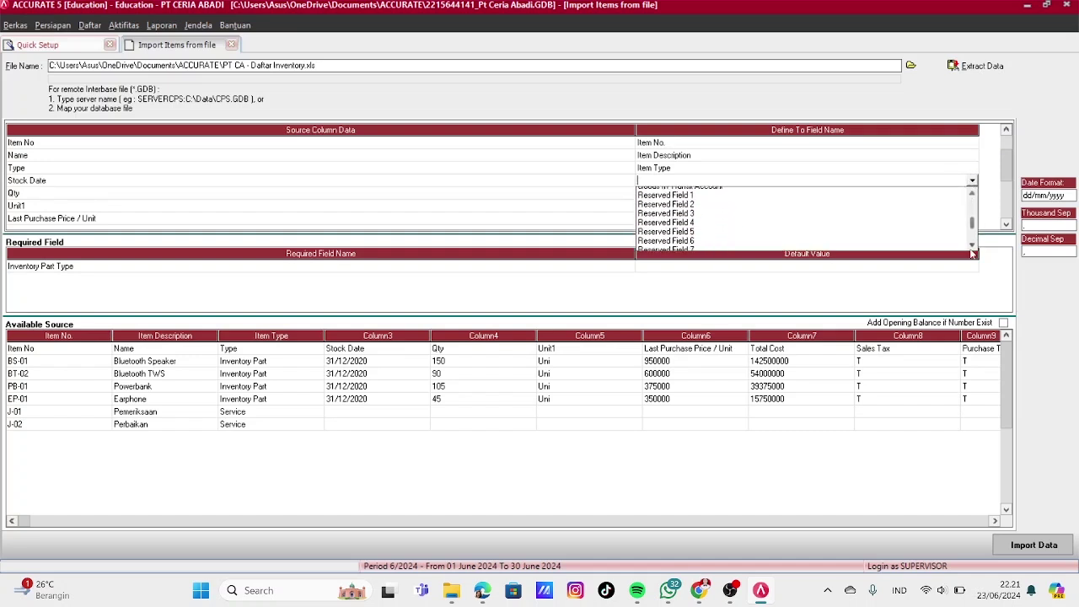
pyautogui.scroll(-8, 971, 246)
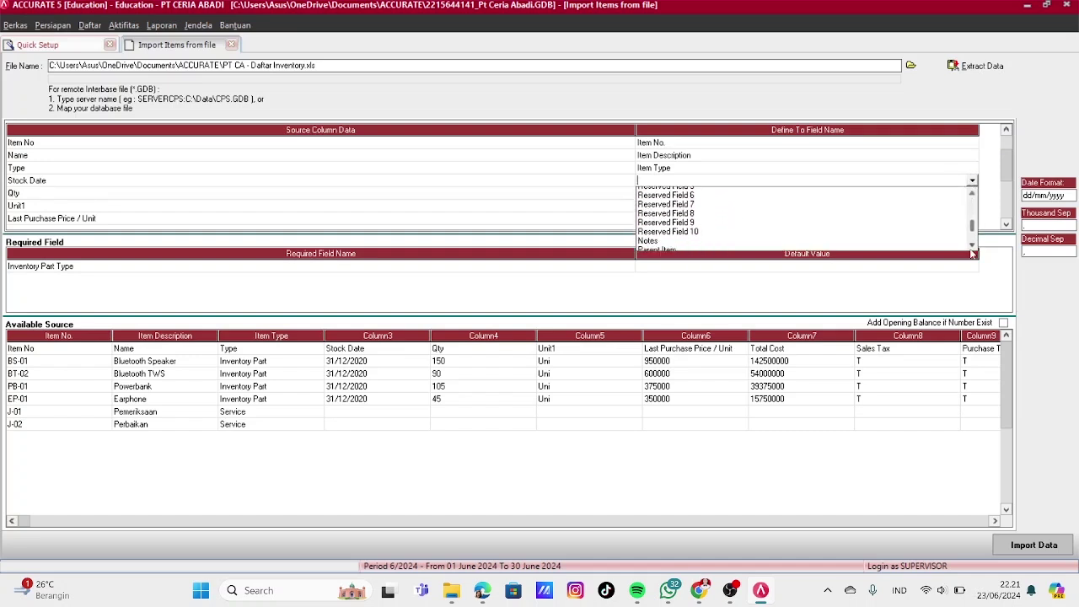
pyautogui.scroll(1, 973, 200)
pyautogui.click(958, 194)
pyautogui.click(278, 50)
pyautogui.click(278, 52)
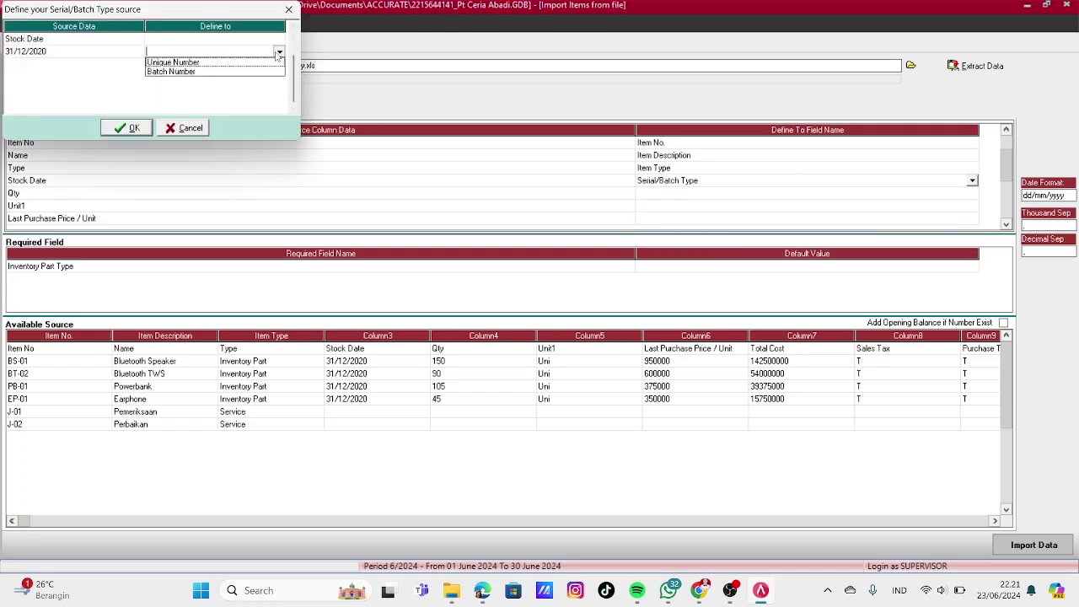
pyautogui.click(171, 71)
pyautogui.click(128, 127)
# Map Qty to Quantity and Unit1 to Unit 1, and set Last Purchase Price / Unit to Ignored
pyautogui.click(809, 193)
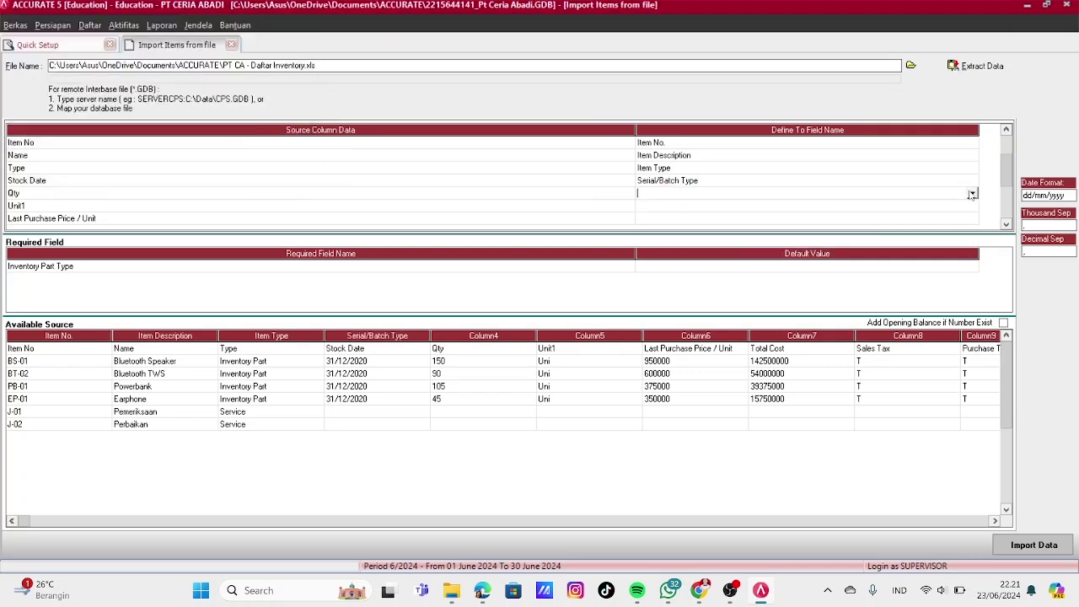
pyautogui.click(971, 194)
pyautogui.click(672, 212)
pyautogui.click(947, 204)
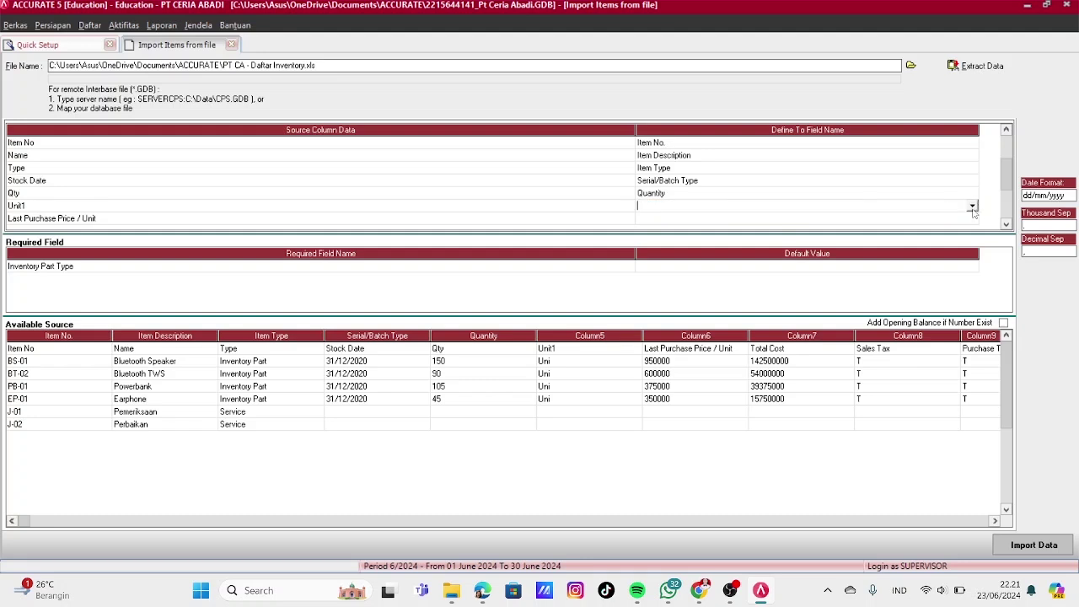
pyautogui.click(972, 206)
pyautogui.scroll(-4, 972, 271)
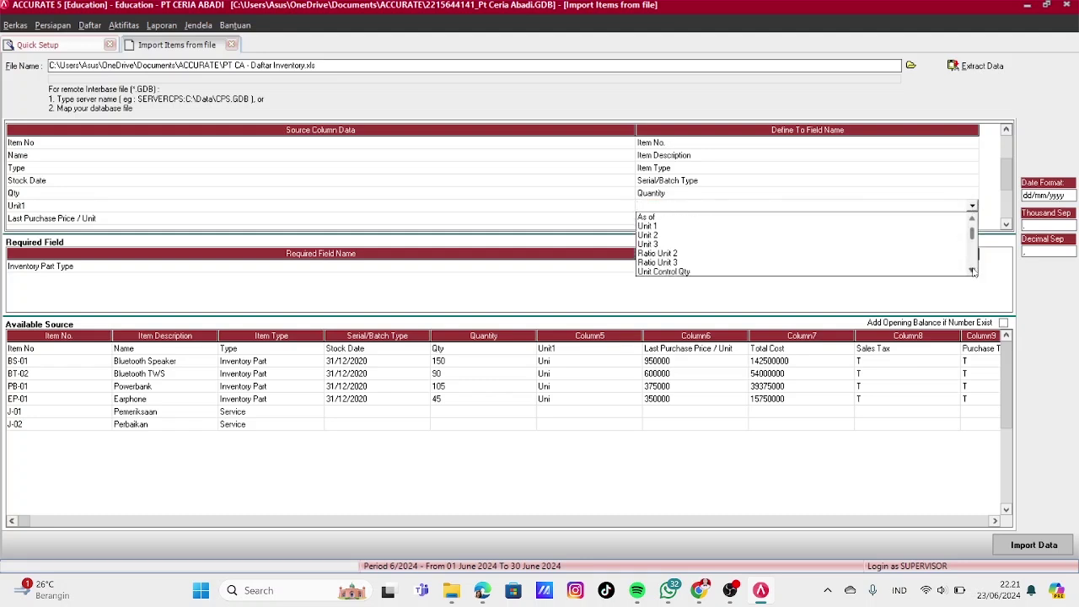
pyautogui.click(646, 226)
pyautogui.click(657, 218)
pyautogui.click(656, 219)
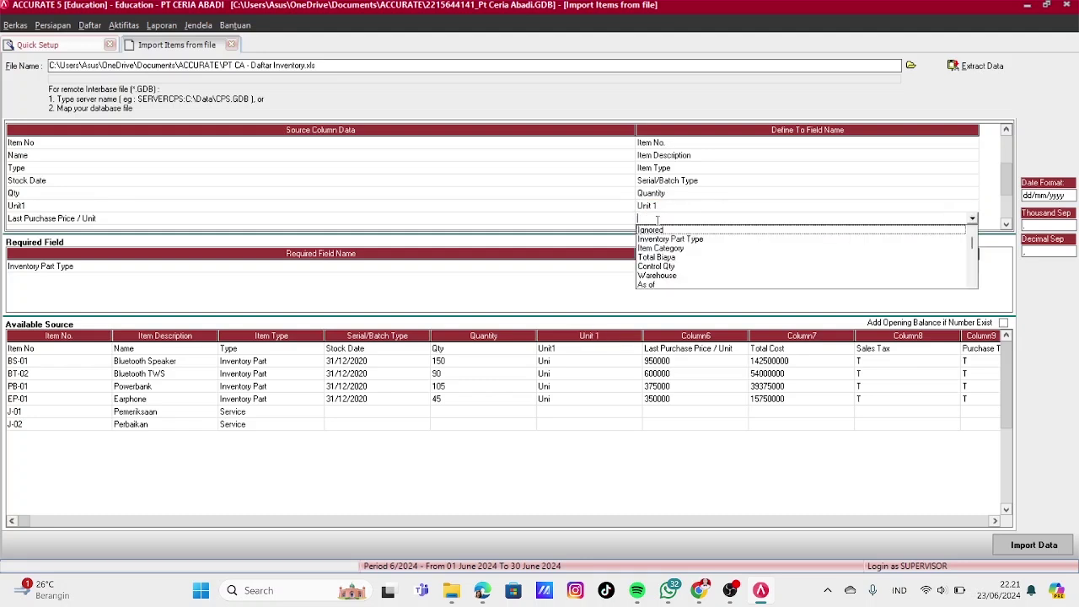
pyautogui.click(656, 229)
pyautogui.scroll(-4, 946, 215)
# Map the Total Cost column to Total Biaya
pyautogui.click(958, 181)
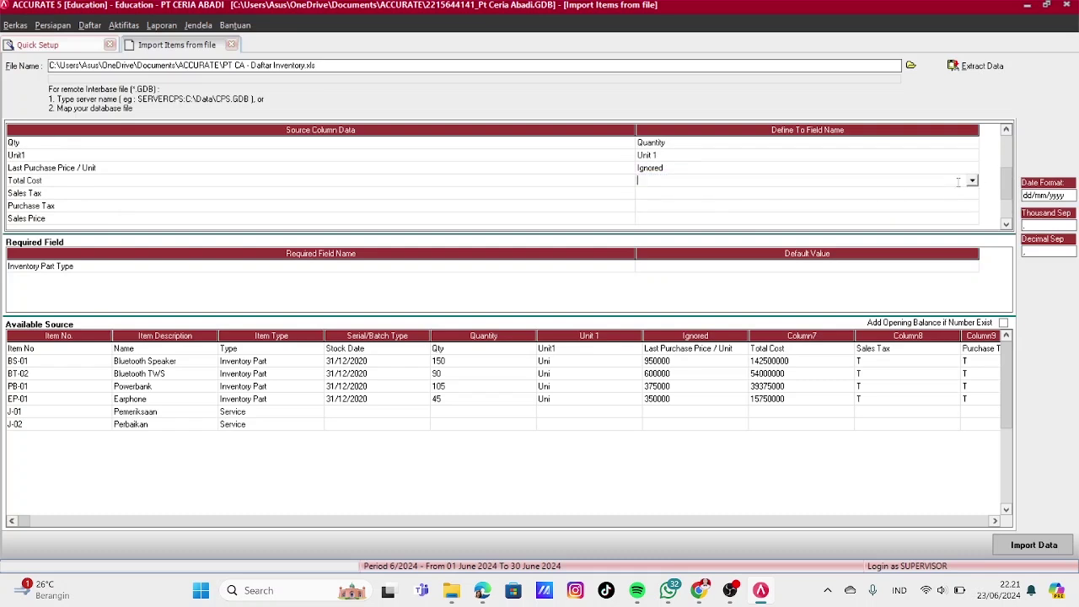
pyautogui.click(972, 180)
pyautogui.scroll(-5, 972, 246)
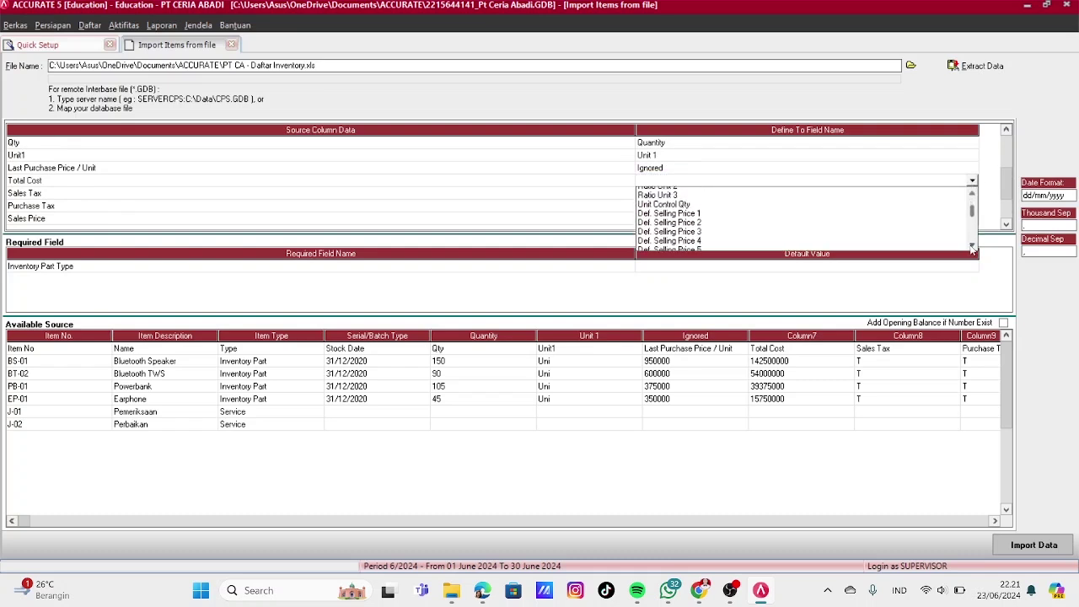
pyautogui.scroll(-8, 972, 245)
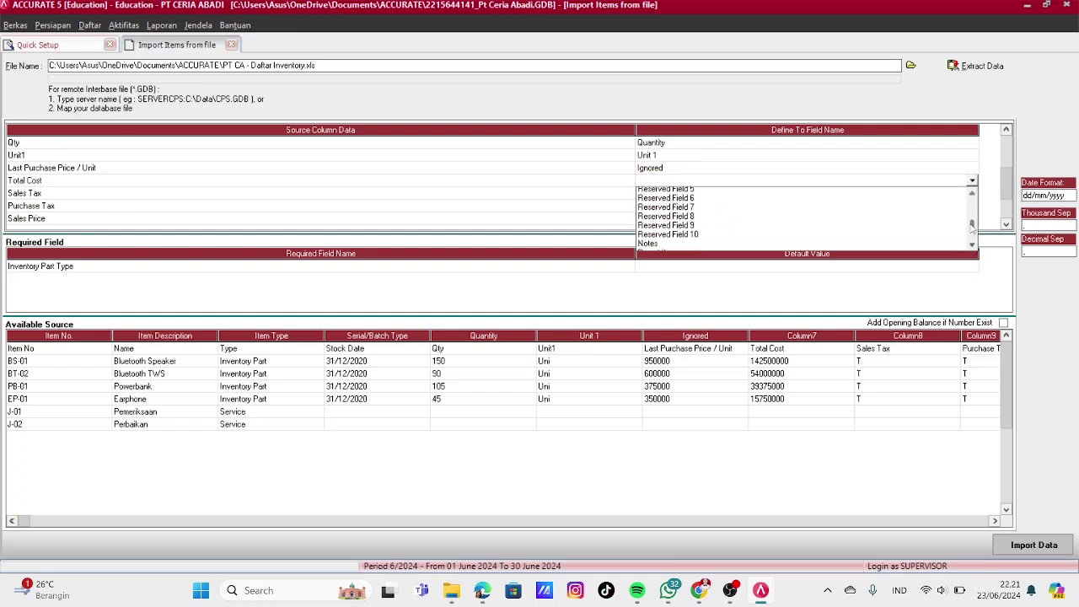
pyautogui.scroll(5, 971, 227)
pyautogui.click(666, 217)
# Map Sales Tax to Sales Tax Codes, translating value T to the PPN code
pyautogui.click(891, 197)
pyautogui.click(942, 194)
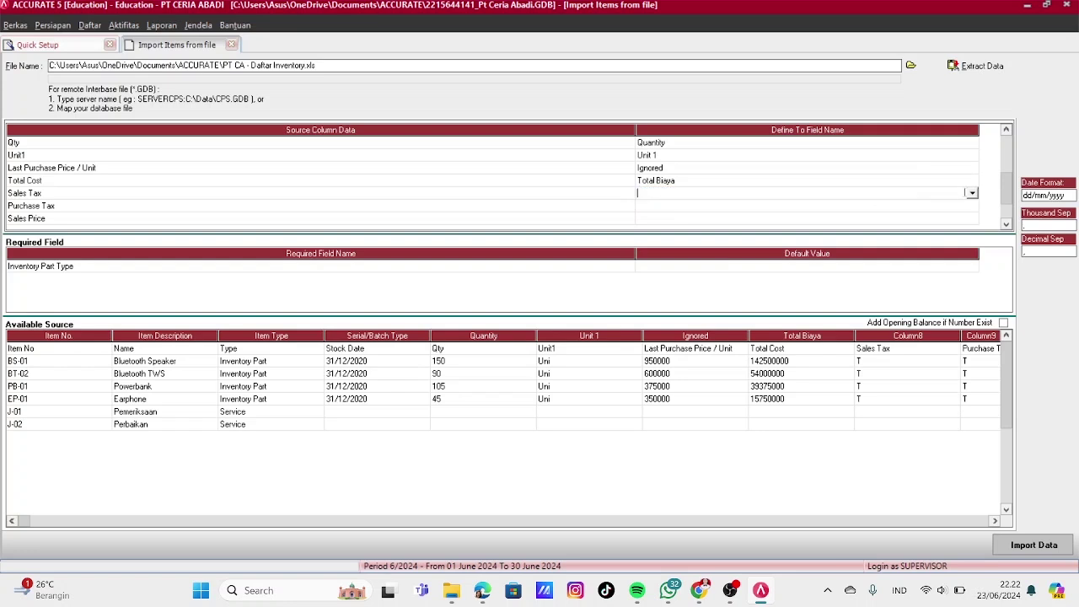
pyautogui.click(972, 193)
pyautogui.scroll(-5, 971, 245)
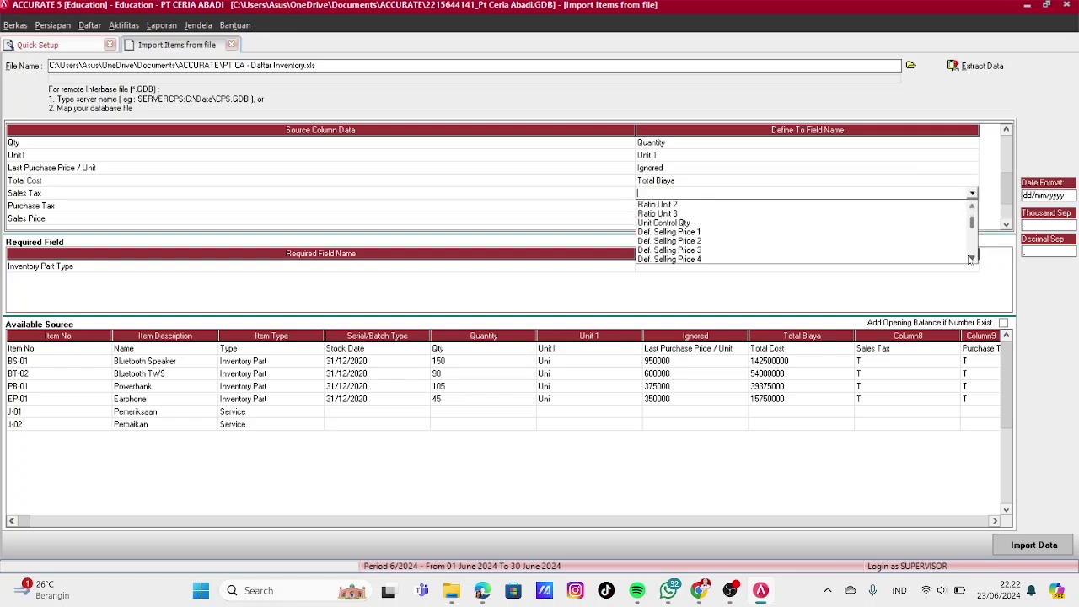
pyautogui.scroll(-3, 972, 244)
pyautogui.click(670, 250)
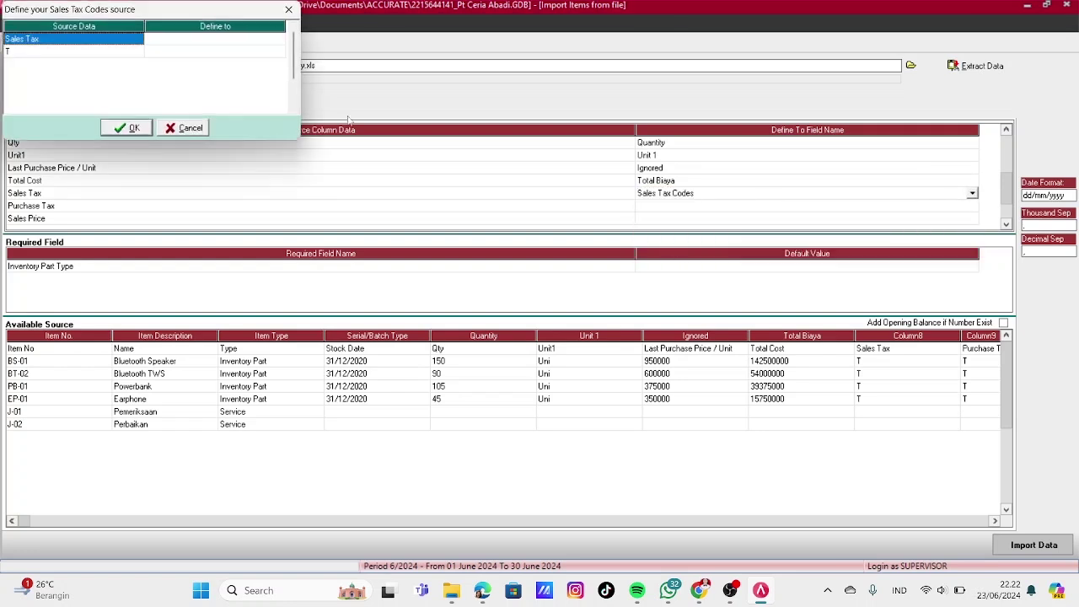
pyautogui.click(215, 51)
pyautogui.click(280, 52)
pyautogui.click(215, 64)
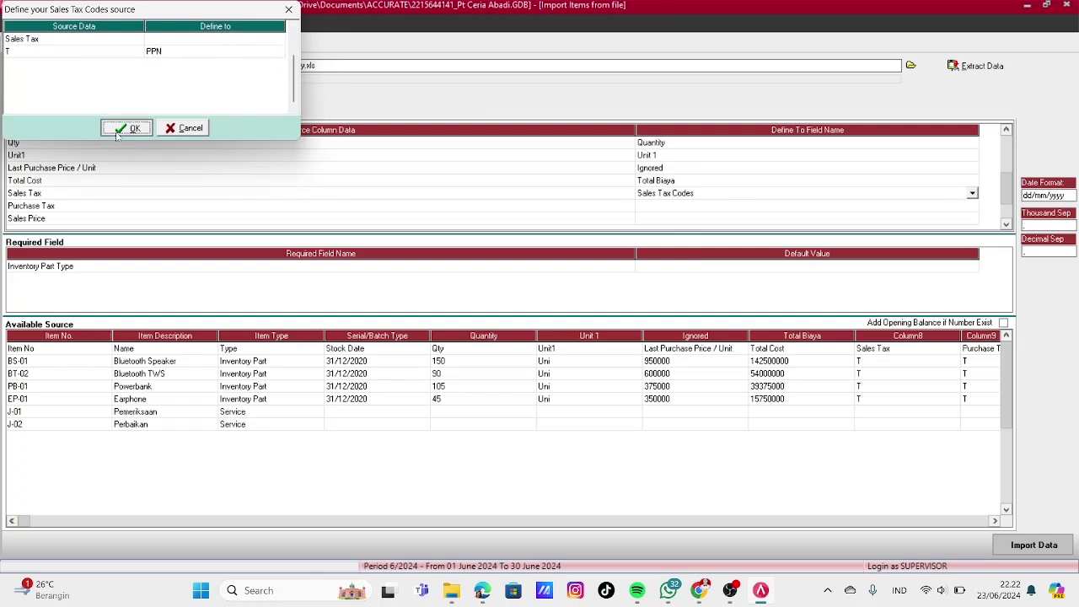
pyautogui.click(128, 128)
# Map Purchase Tax to Purchase Tax Codes, translating value T to the PPN code
pyautogui.click(970, 207)
pyautogui.click(972, 205)
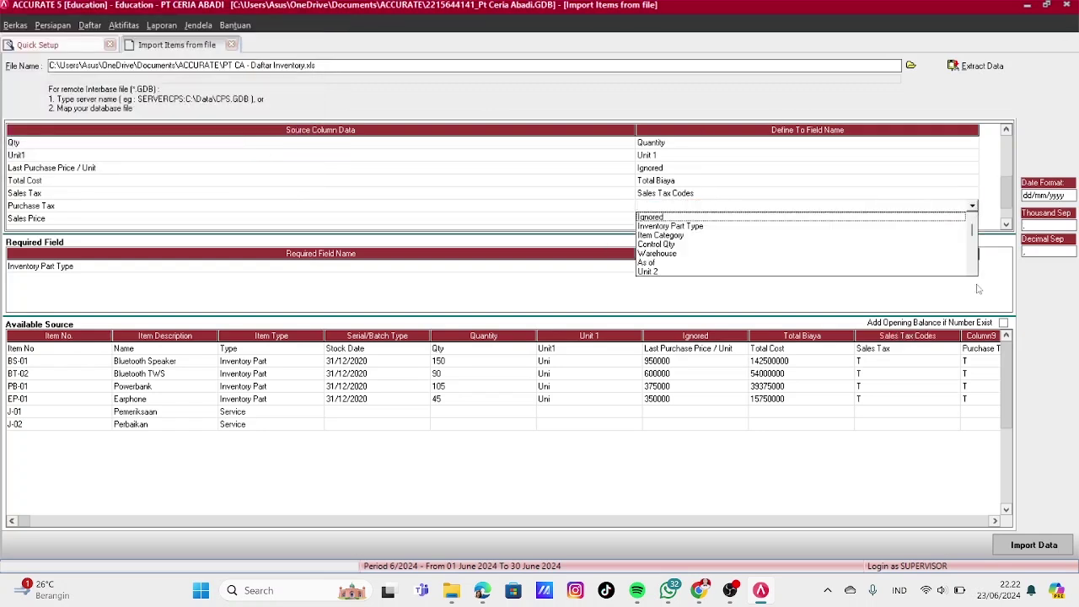
pyautogui.click(972, 270)
pyautogui.click(972, 271)
pyautogui.click(972, 271)
pyautogui.click(972, 271)
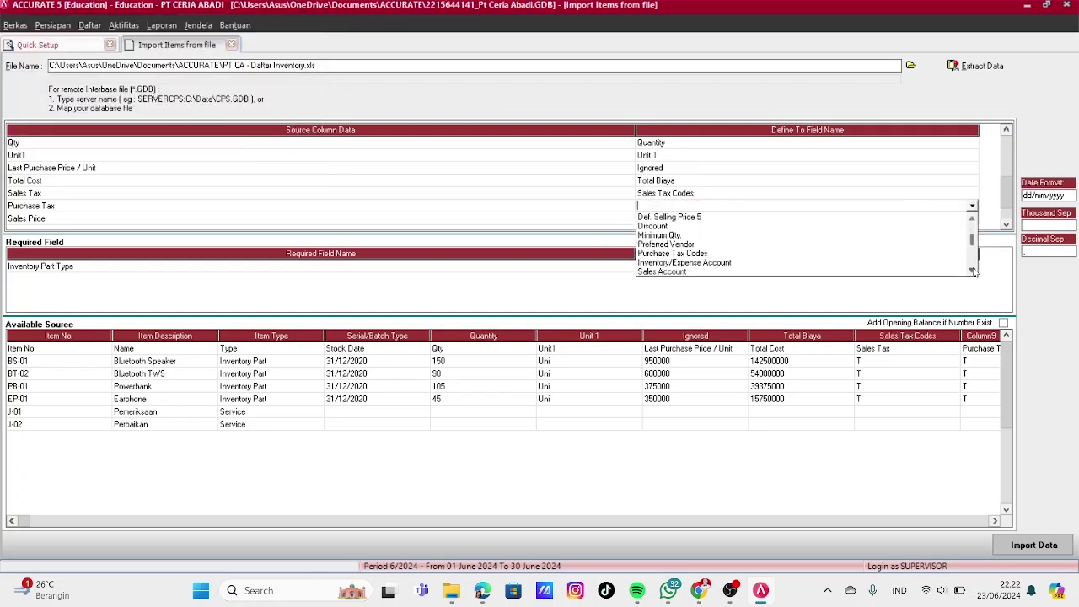
pyautogui.click(675, 255)
pyautogui.click(219, 51)
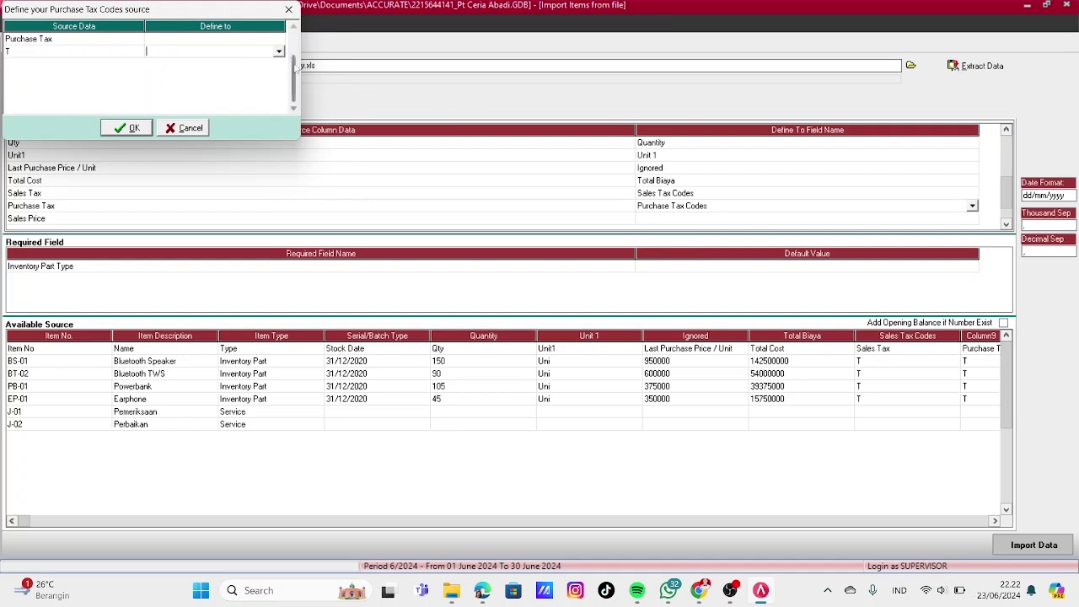
pyautogui.click(279, 52)
pyautogui.click(168, 64)
pyautogui.click(128, 127)
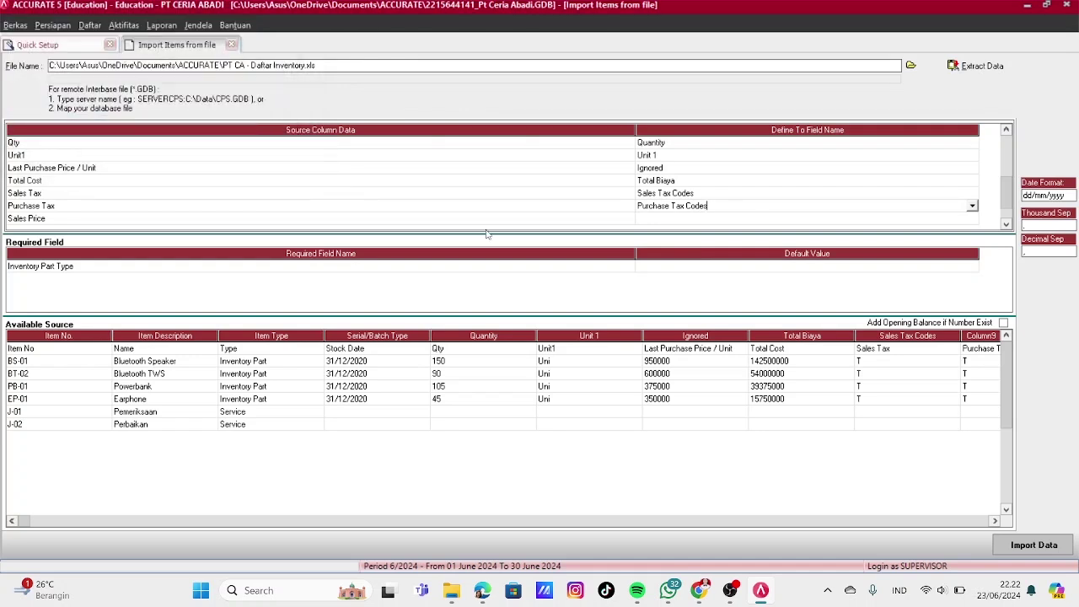
# Map Sales Price to Def. Selling Price 1 and Defult Warehouse to Warehouse, with Centre as CENTRE
pyautogui.click(691, 218)
pyautogui.click(972, 218)
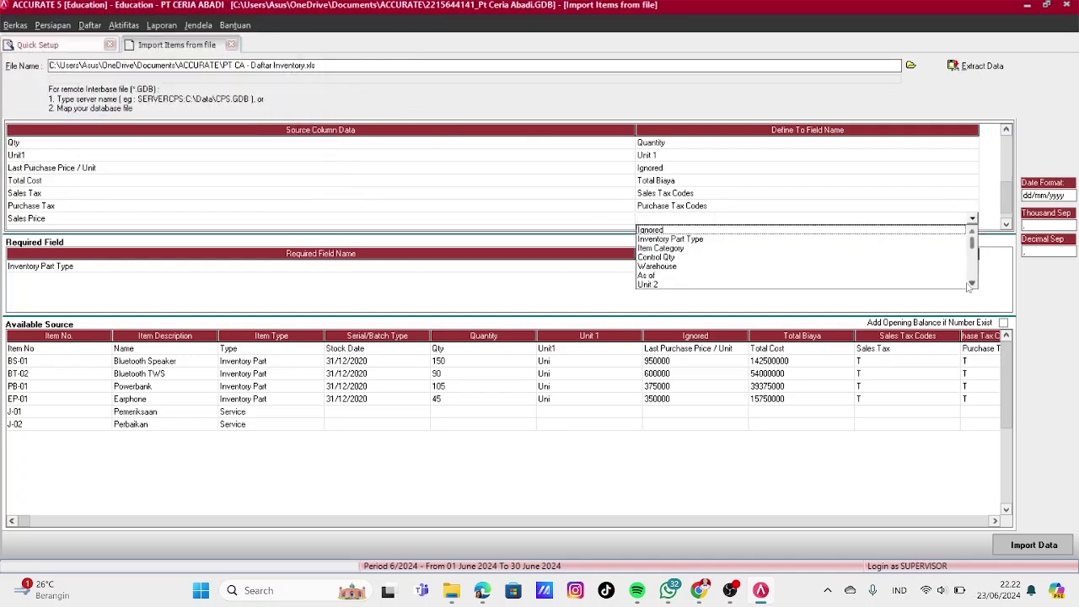
pyautogui.scroll(-4, 969, 287)
pyautogui.click(831, 242)
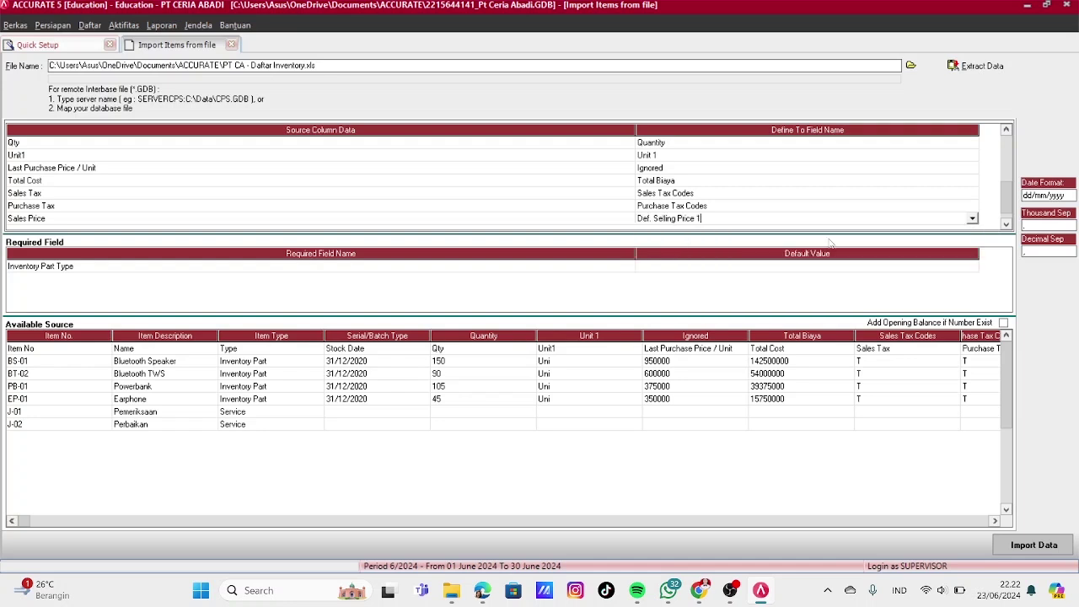
pyautogui.click(1006, 224)
pyautogui.click(958, 221)
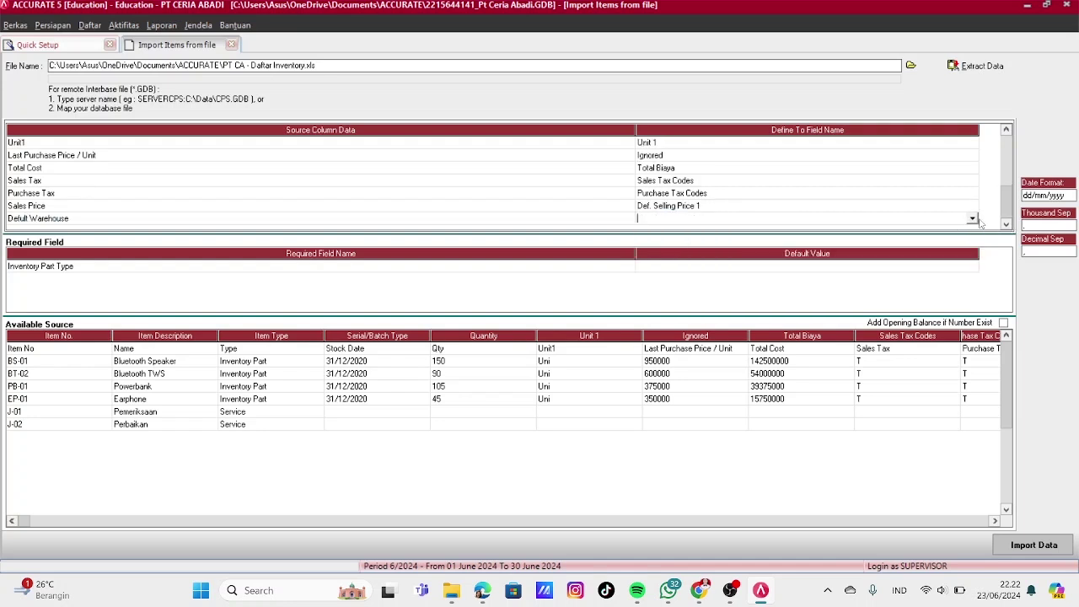
pyautogui.click(972, 218)
pyautogui.click(659, 270)
pyautogui.click(206, 53)
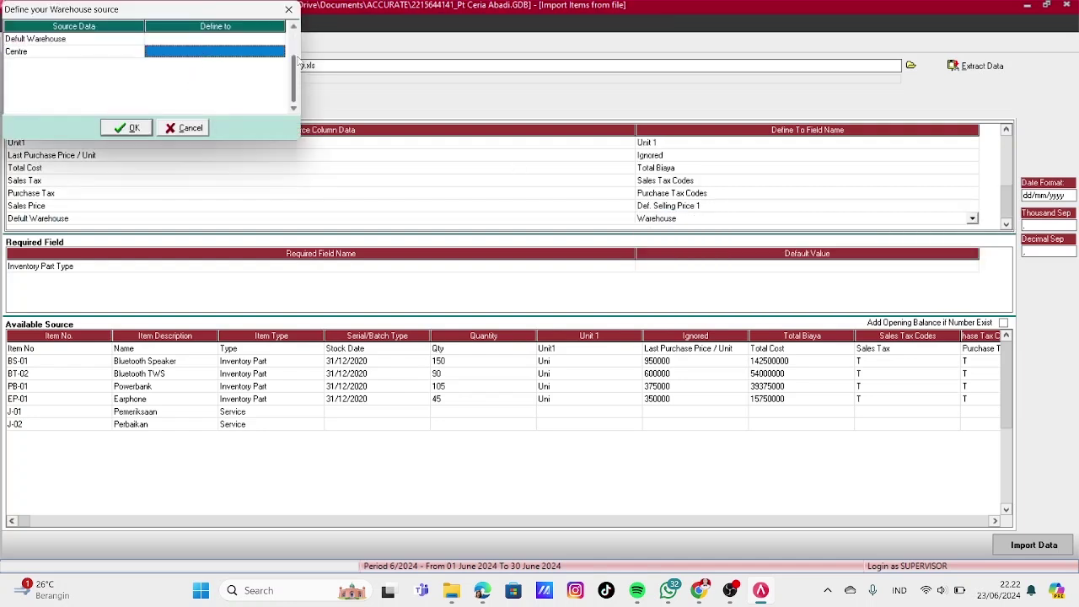
pyautogui.click(279, 51)
pyautogui.click(211, 64)
pyautogui.click(127, 128)
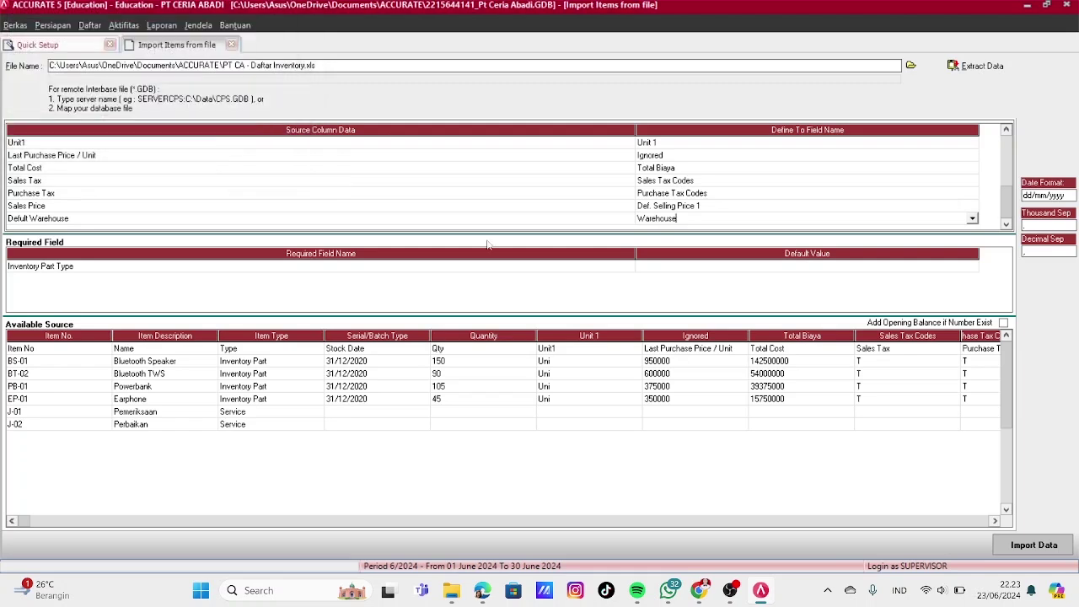
# Set the Inventory Part Type default value to Finished Goods Material
pyautogui.click(645, 266)
pyautogui.click(892, 268)
pyautogui.click(972, 268)
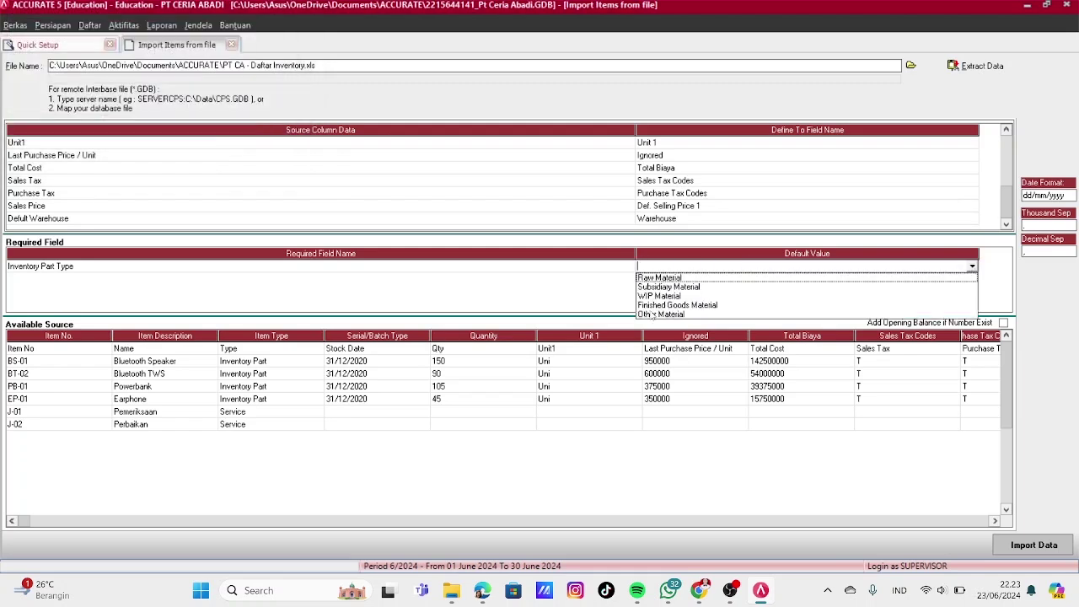
pyautogui.click(677, 304)
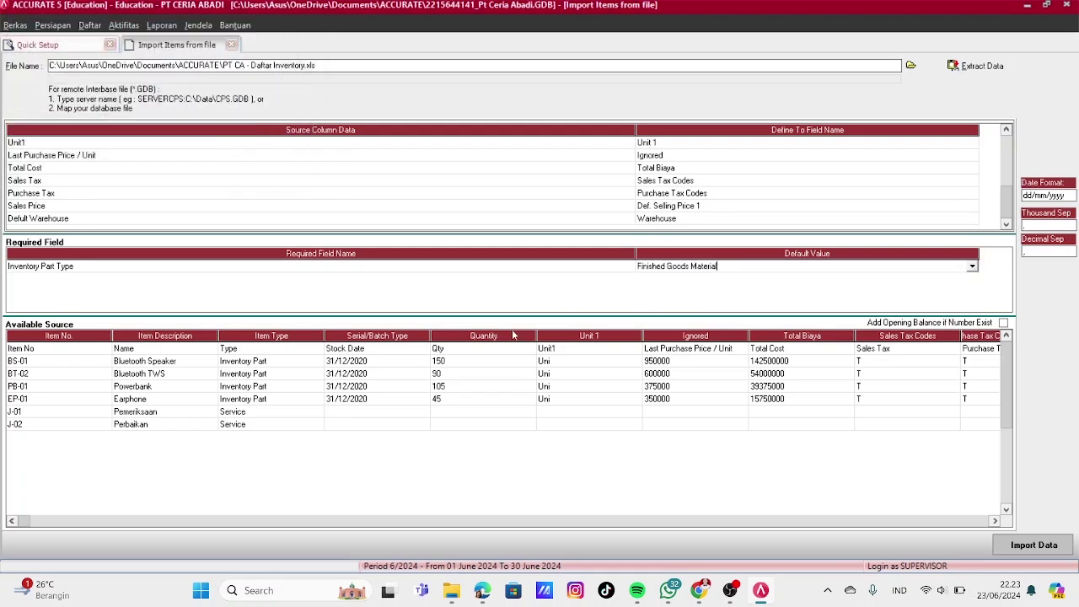
pyautogui.click(139, 350)
pyautogui.click(81, 349)
# Delete the Item No header row, import the six items, and advance to the Fiscal Fixed Asset Type import
pyautogui.rightClick(81, 349)
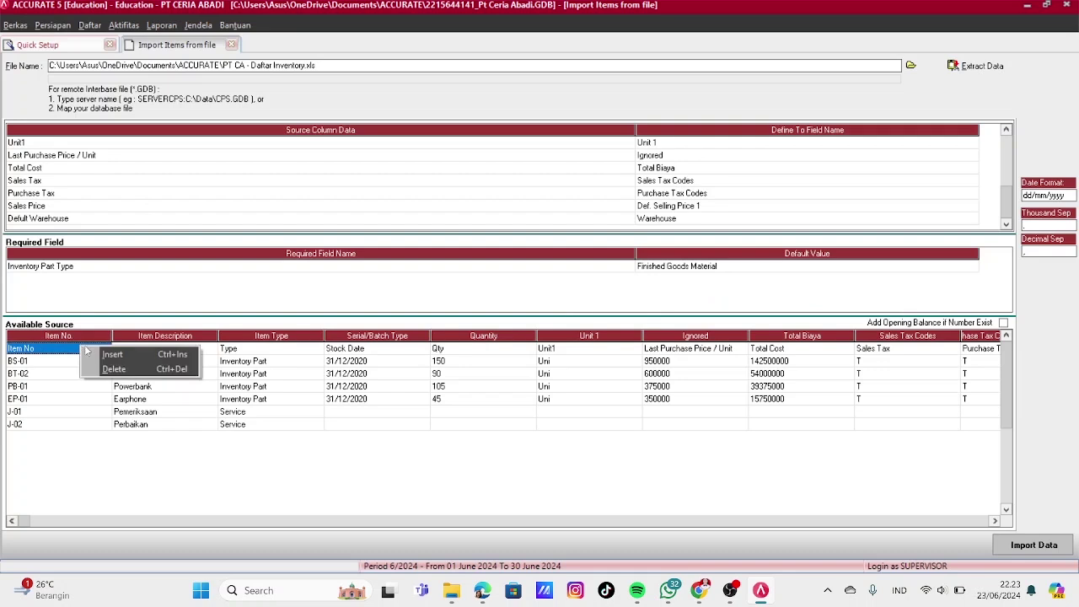
pyautogui.click(99, 369)
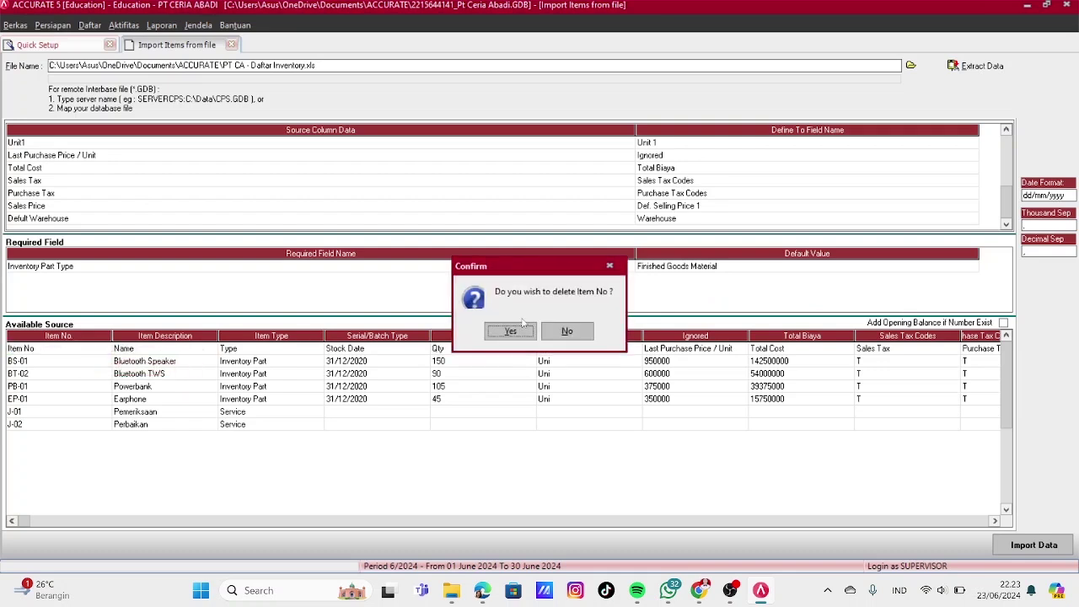
pyautogui.click(510, 331)
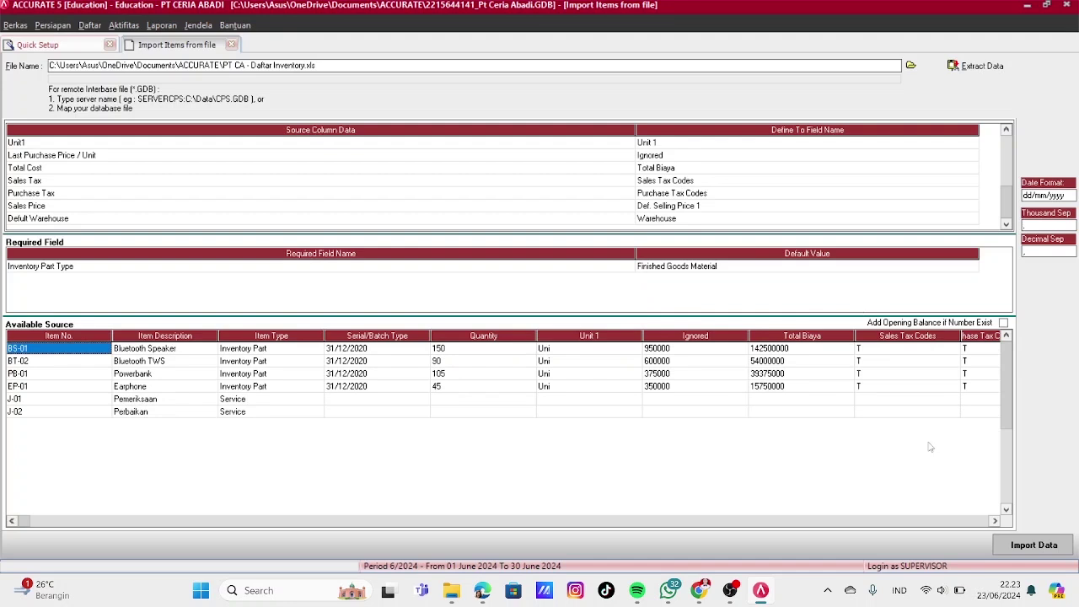
pyautogui.click(1014, 548)
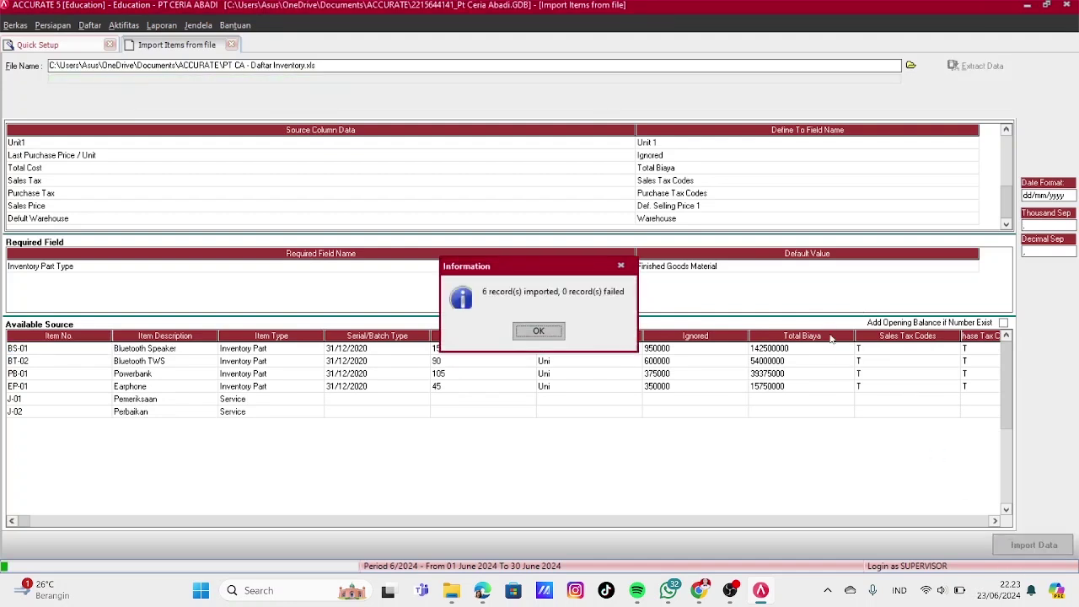
pyautogui.click(556, 329)
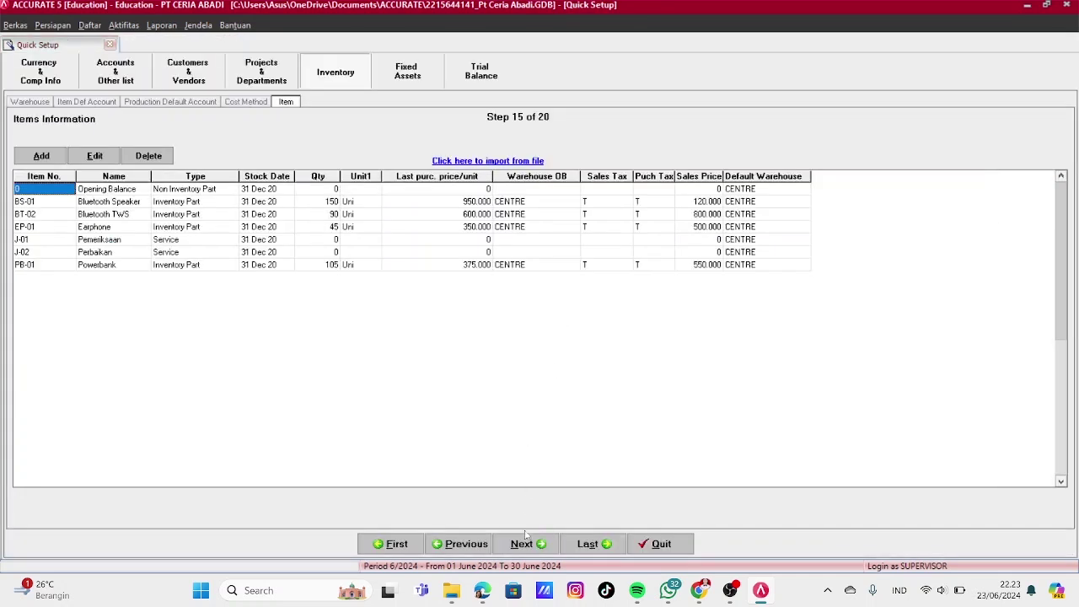
pyautogui.click(526, 542)
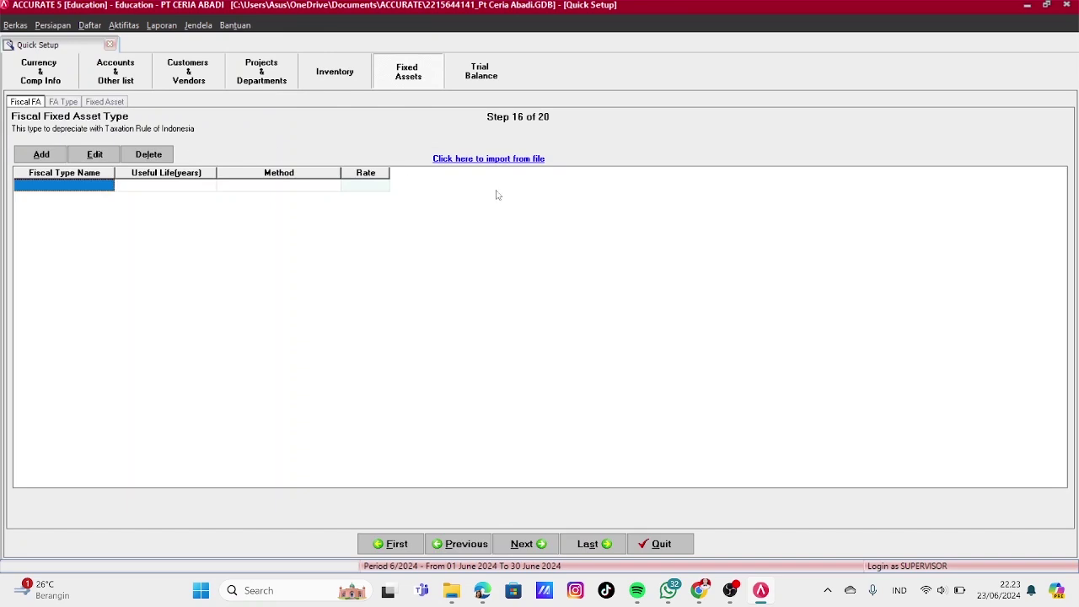
pyautogui.click(516, 159)
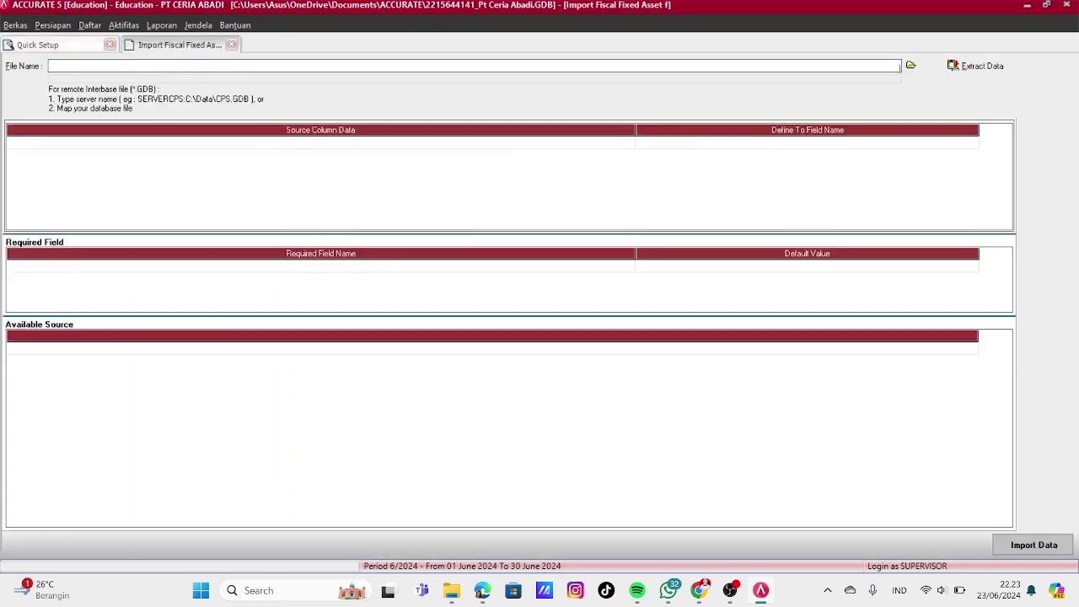
# Load the Excel file 'PT CA - Daftar Tipe Aset Tetap Pajak' and extract its three asset types
pyautogui.click(910, 66)
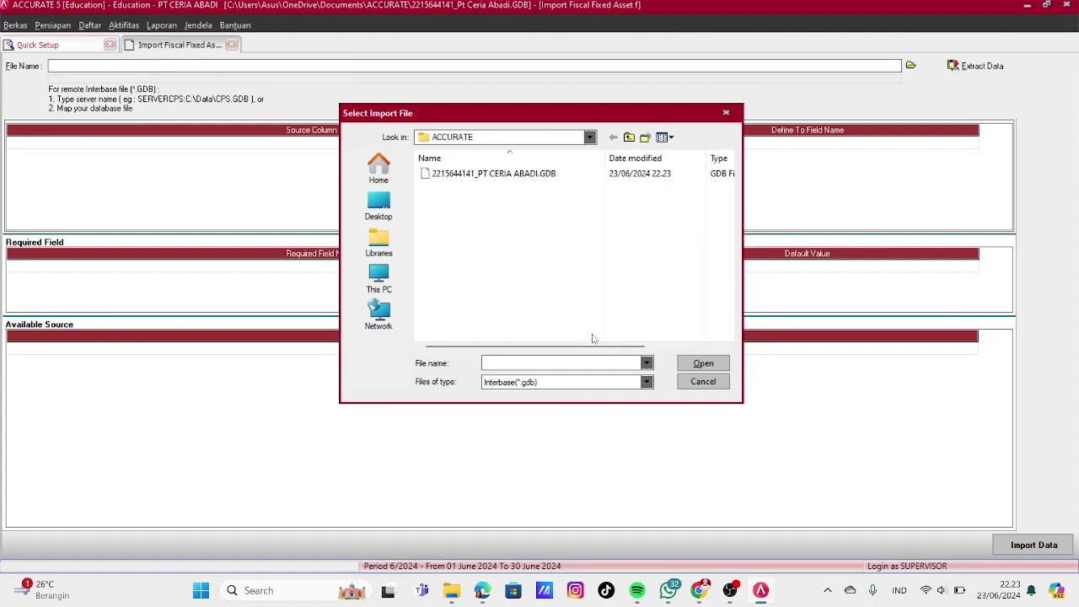
pyautogui.click(646, 382)
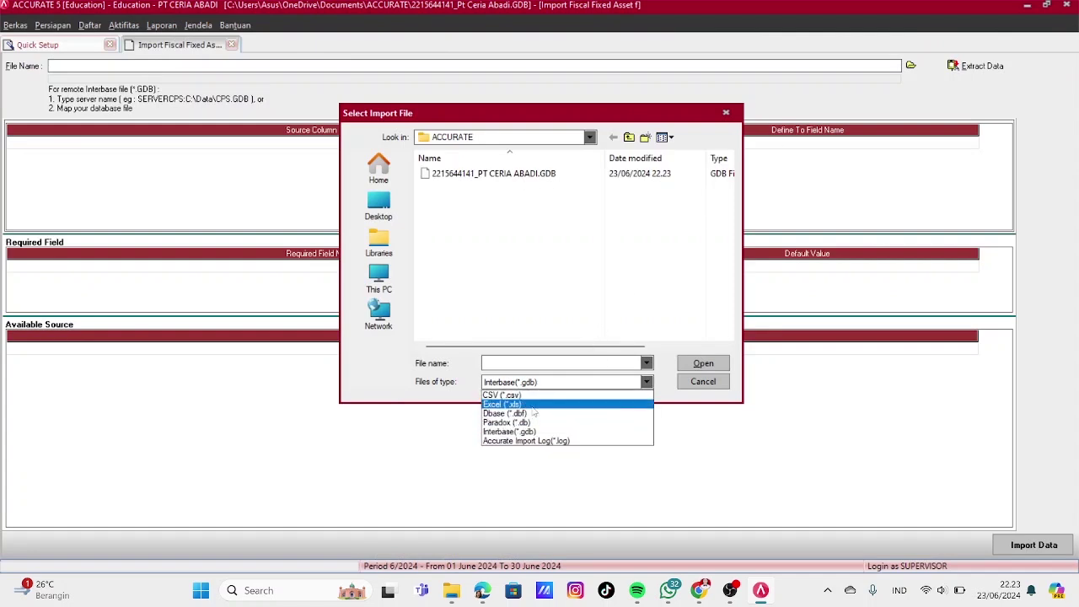
pyautogui.click(535, 403)
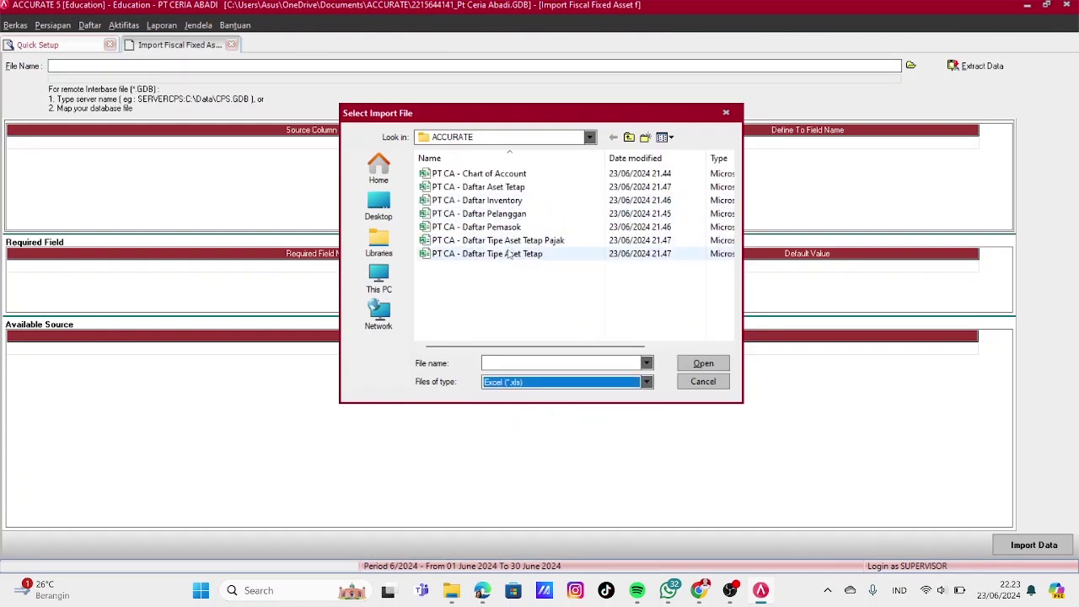
pyautogui.click(512, 242)
pyautogui.click(696, 365)
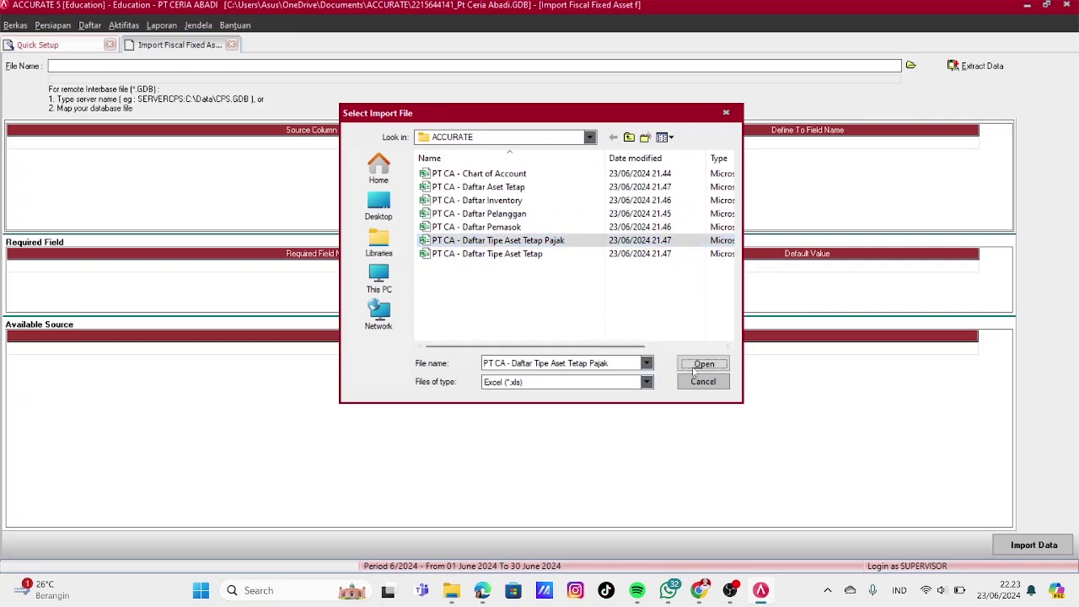
pyautogui.click(978, 66)
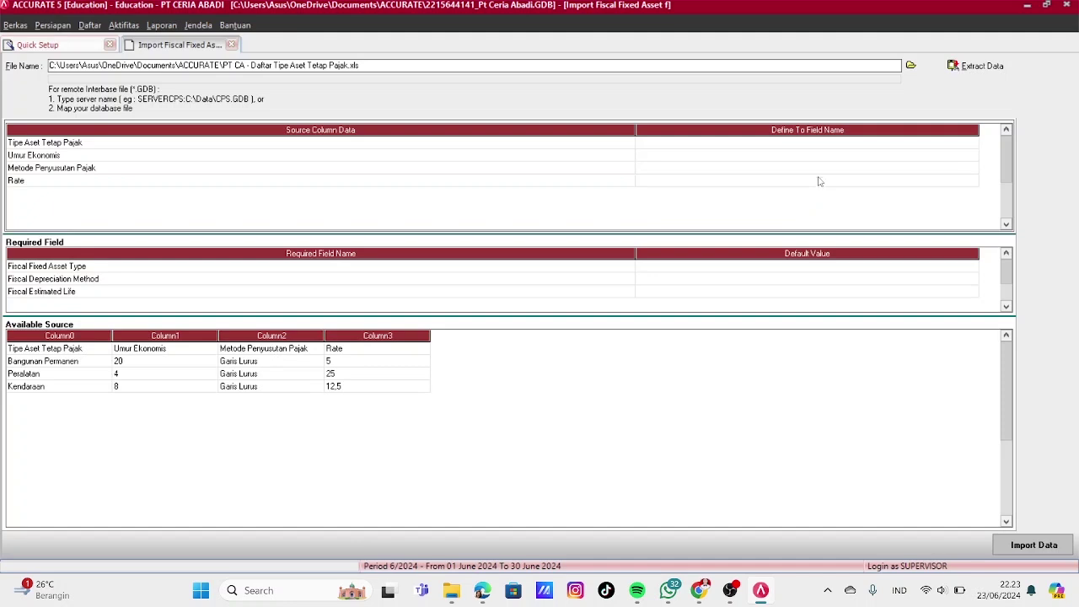
# Map Tipe Aset Tetap Pajak to Fiscal Fixed Asset Type and Umur Ekonomis to Fiscal Estimated Life
pyautogui.click(812, 145)
pyautogui.click(929, 145)
pyautogui.click(972, 143)
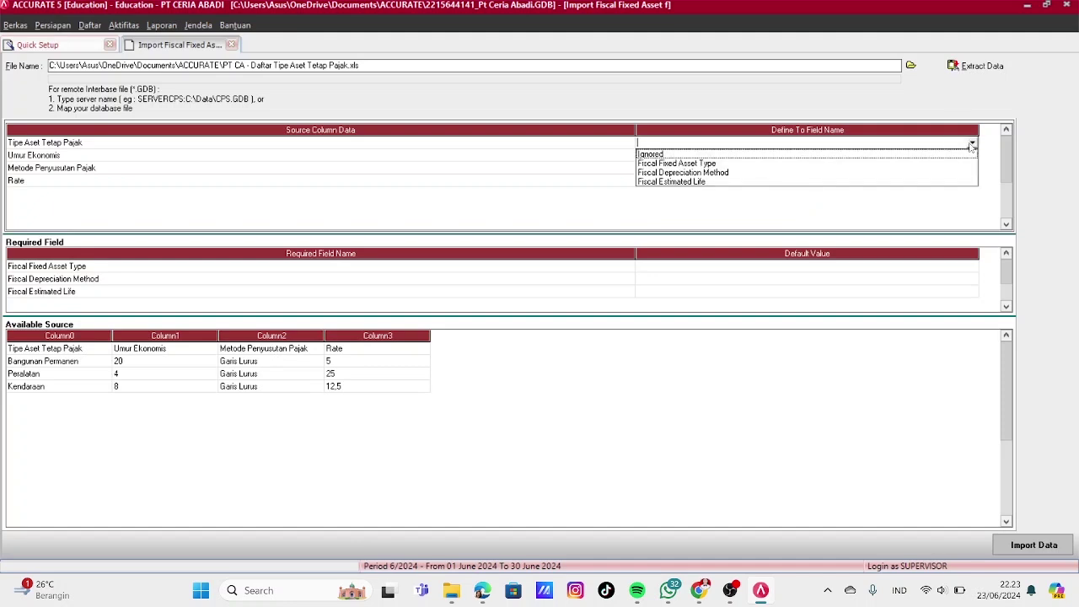
pyautogui.click(658, 162)
pyautogui.click(944, 155)
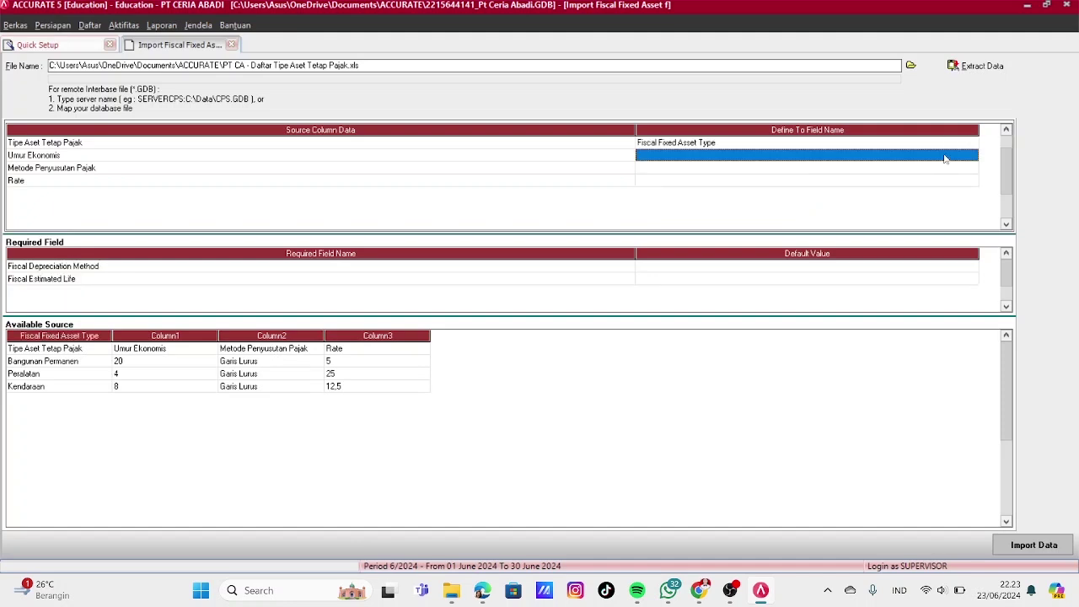
pyautogui.click(944, 155)
pyautogui.click(972, 155)
pyautogui.click(696, 184)
# Map the method column to Fiscal Depreciation Method, translating Garis Lurus to Straight Line Method
pyautogui.click(687, 169)
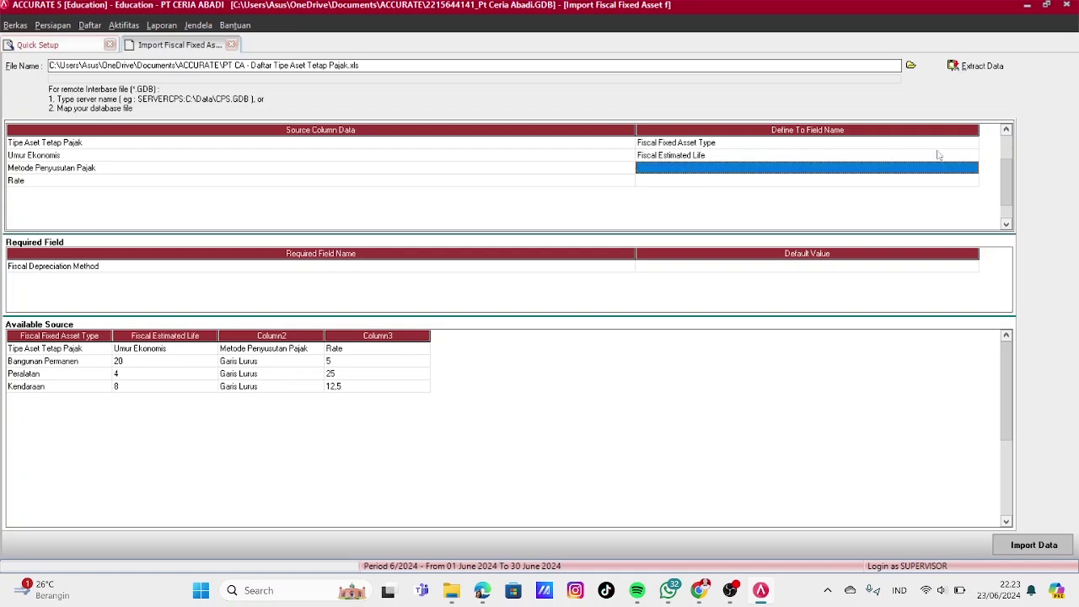
pyautogui.click(972, 173)
pyautogui.click(972, 168)
pyautogui.click(675, 189)
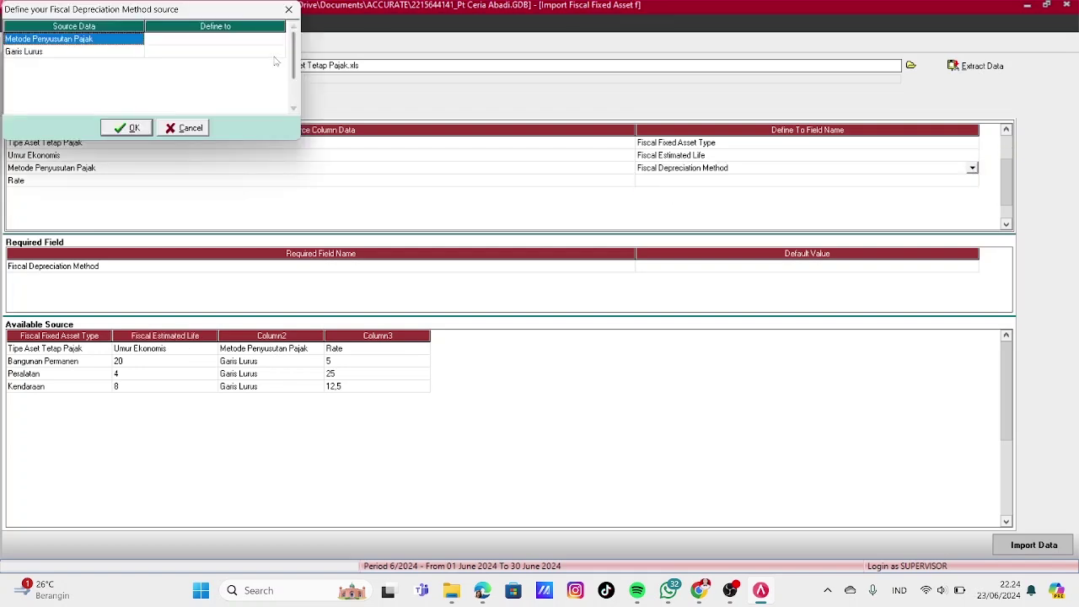
pyautogui.click(211, 51)
pyautogui.click(279, 51)
pyautogui.click(219, 72)
pyautogui.click(129, 128)
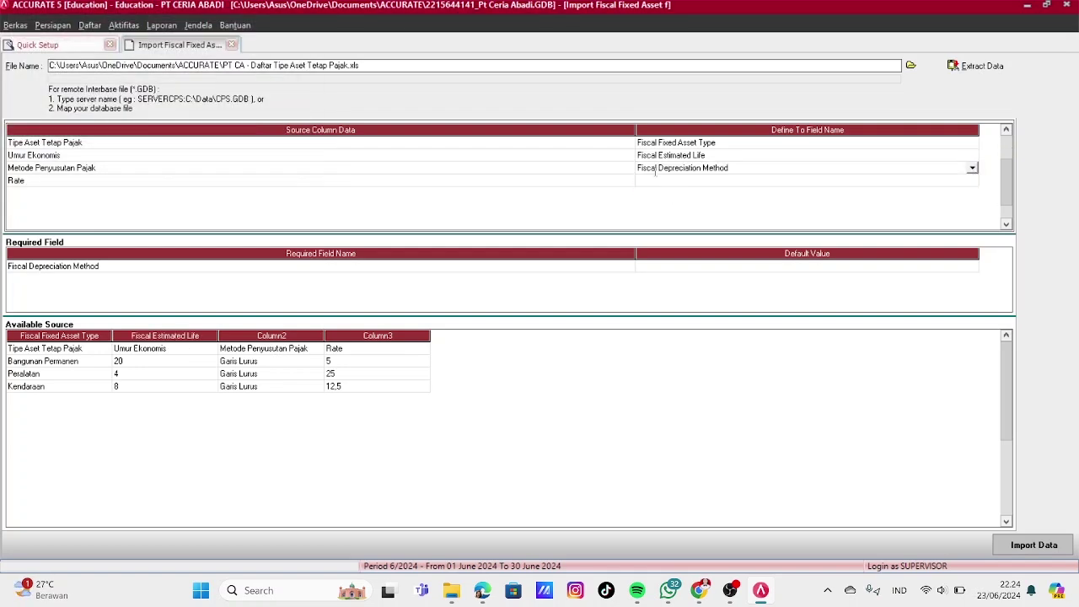
# Set the Rate column to Ignored
pyautogui.click(952, 180)
pyautogui.click(952, 180)
pyautogui.click(972, 181)
pyautogui.click(736, 199)
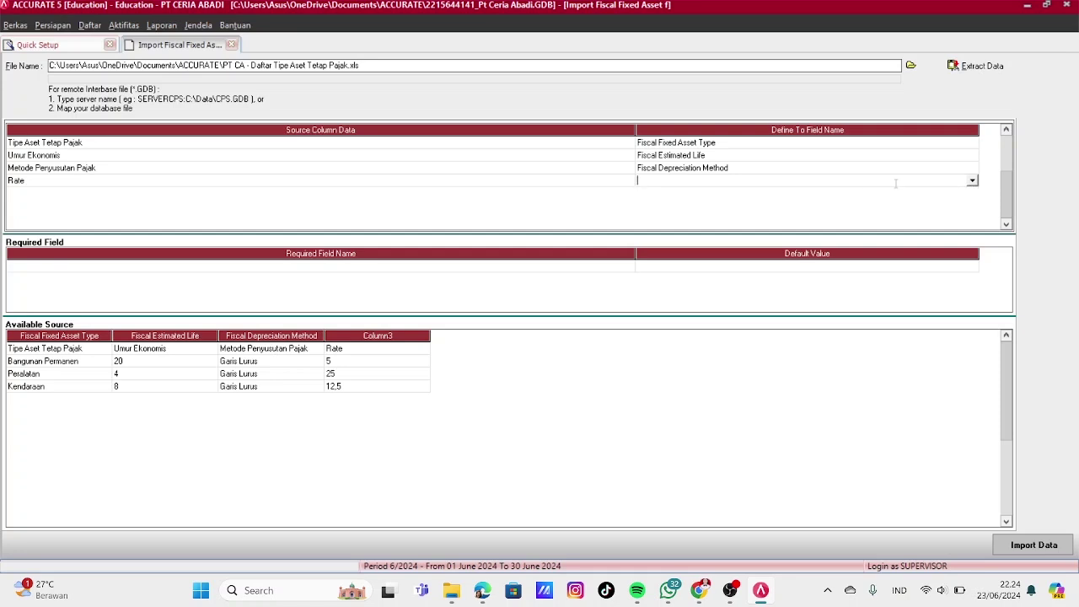
pyautogui.click(972, 180)
pyautogui.click(743, 192)
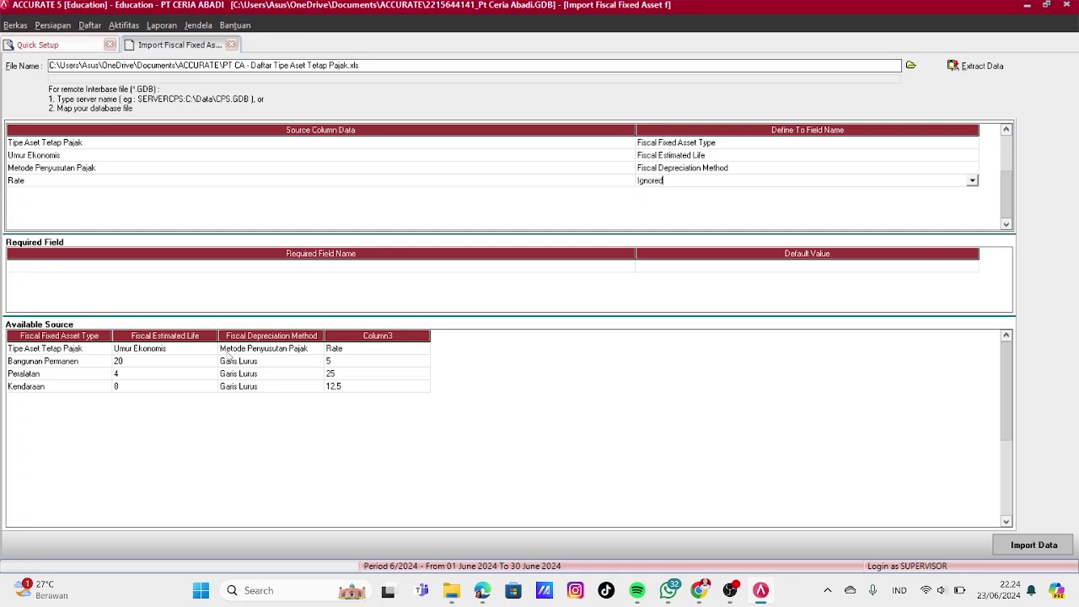
# Delete the header row and import the three fiscal fixed asset types
pyautogui.click(98, 347)
pyautogui.rightClick(95, 349)
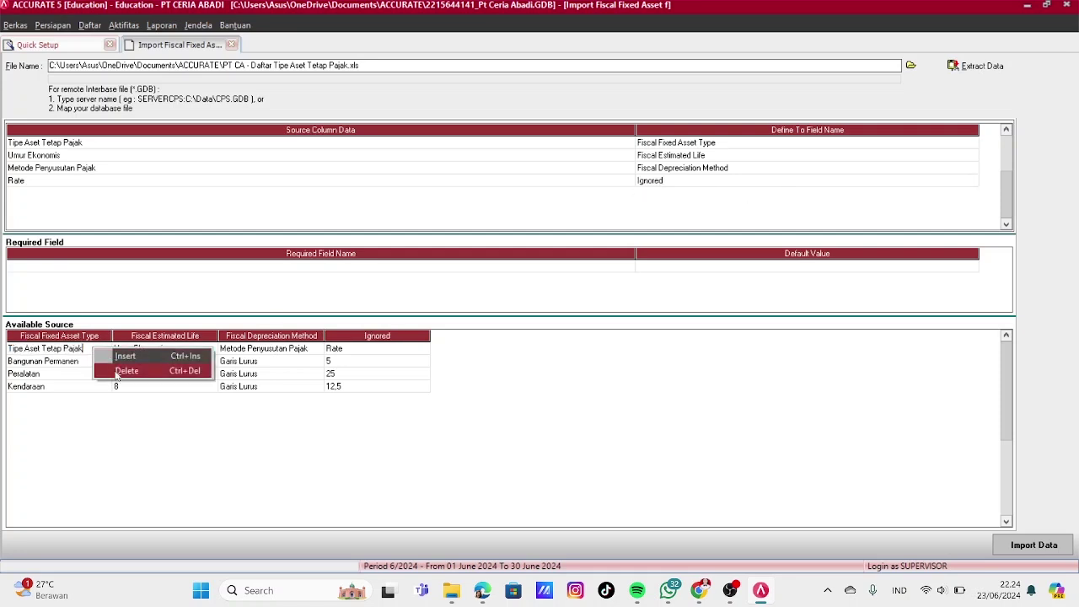
pyautogui.click(123, 372)
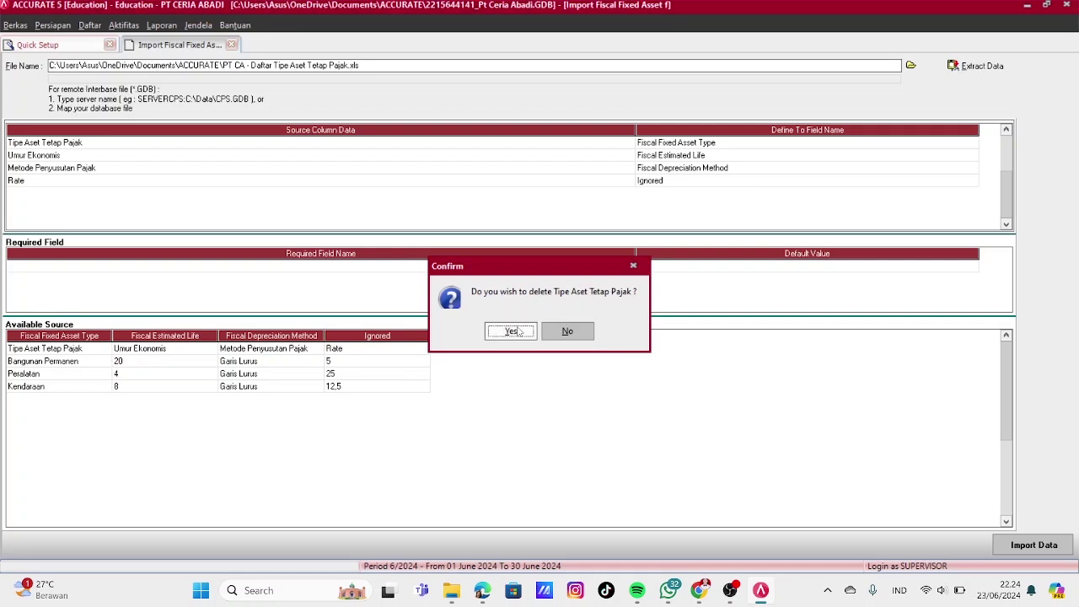
pyautogui.click(511, 330)
pyautogui.click(1021, 548)
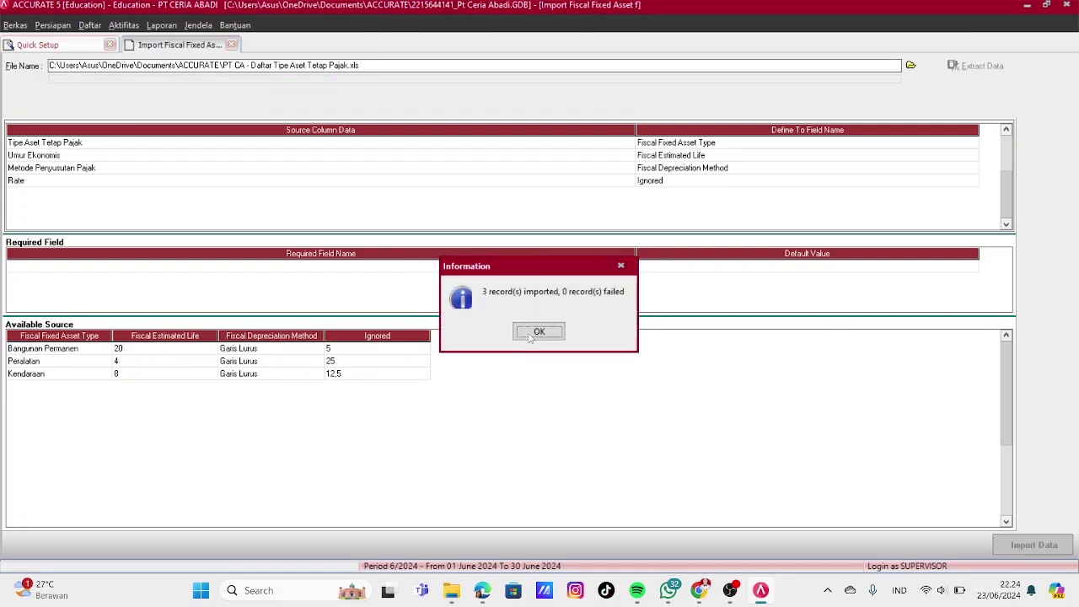
pyautogui.click(531, 334)
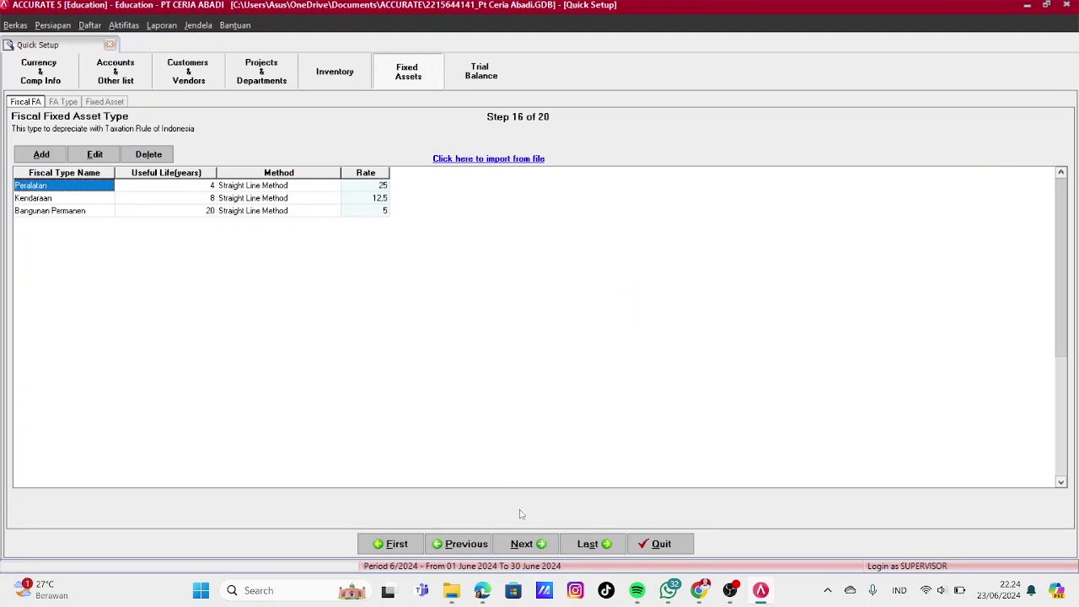
# Advance to the Fixed Asset Type step and load the Excel file 'PT CA - Daftar Tipe Aset Tetap'
pyautogui.click(523, 543)
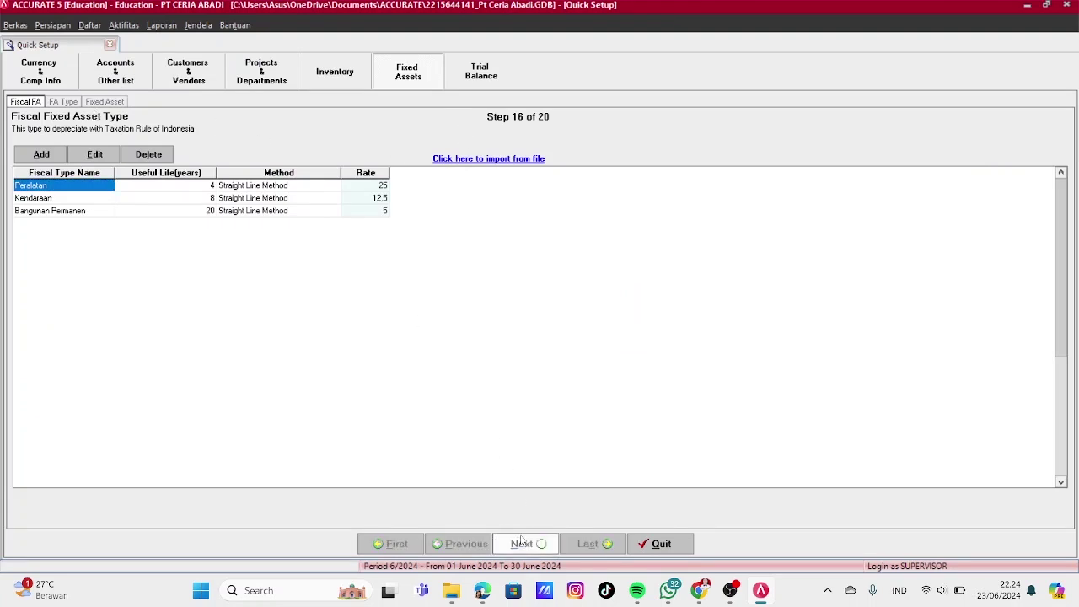
pyautogui.click(488, 159)
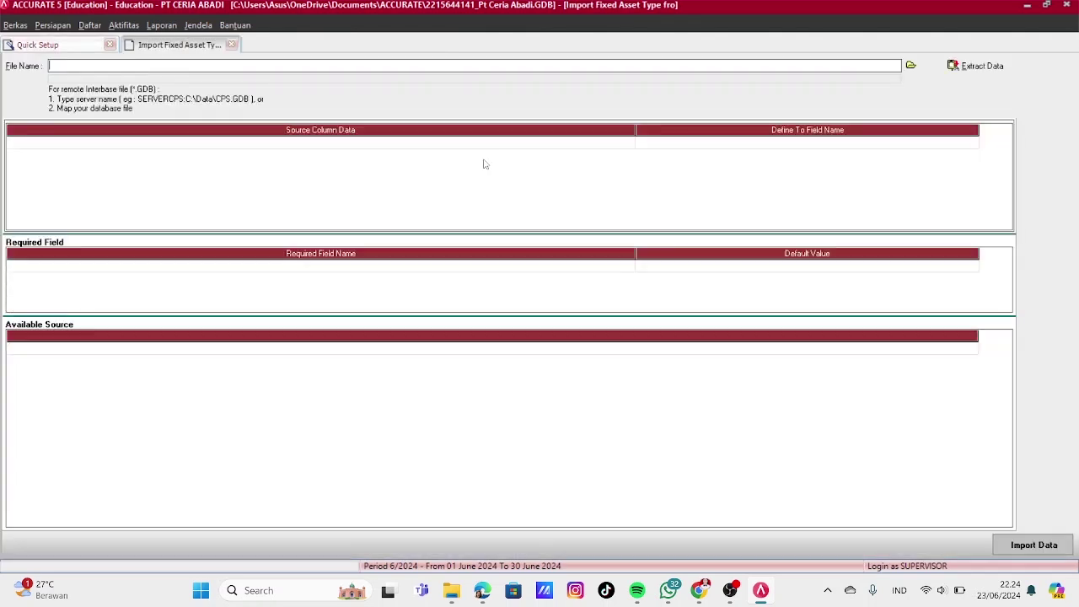
pyautogui.click(913, 67)
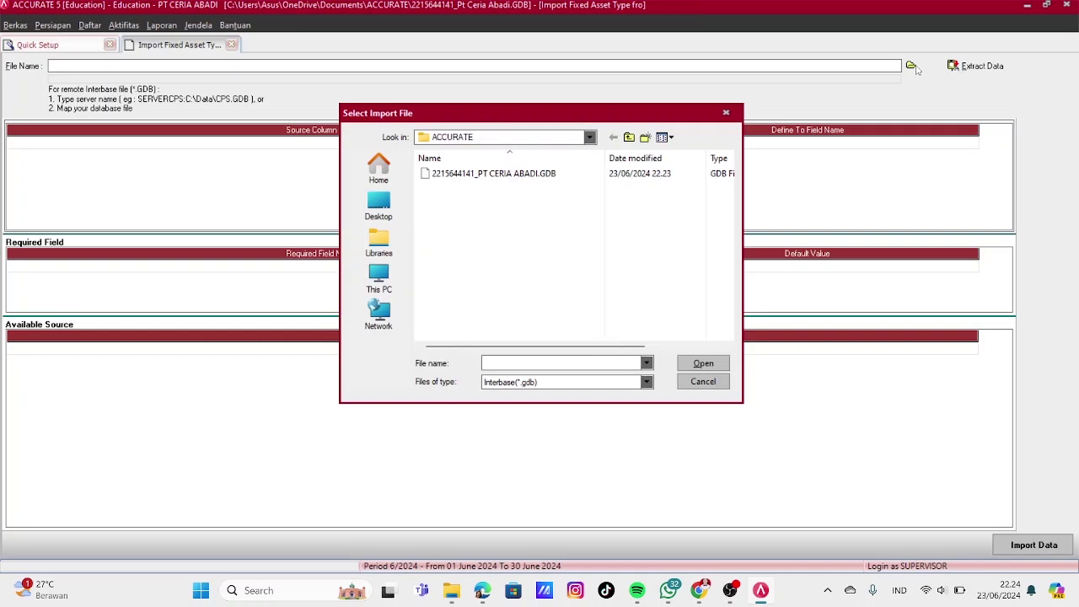
pyautogui.click(646, 382)
pyautogui.click(506, 401)
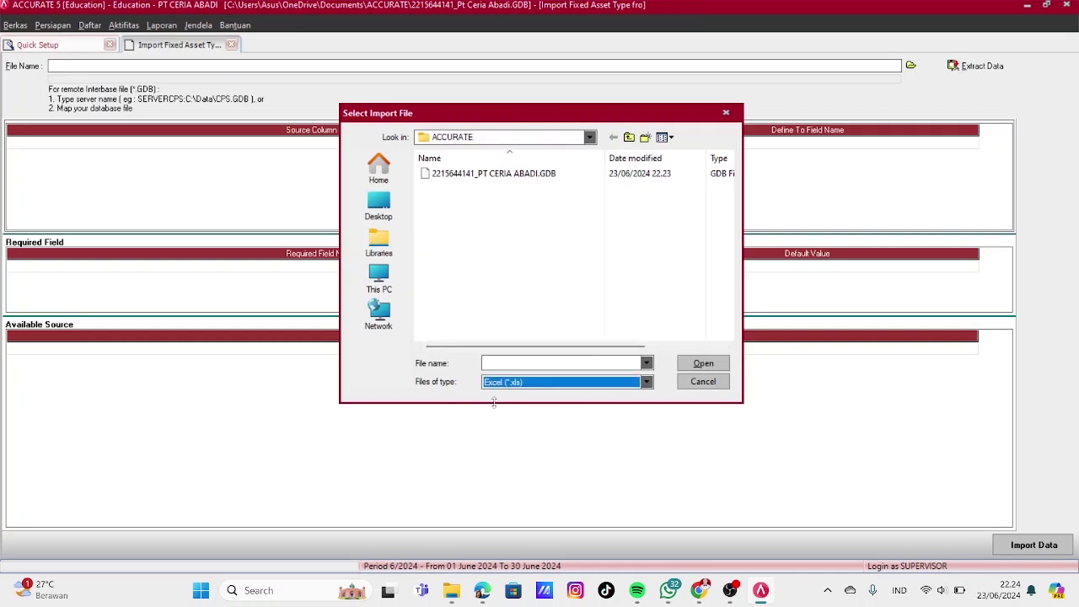
pyautogui.click(489, 254)
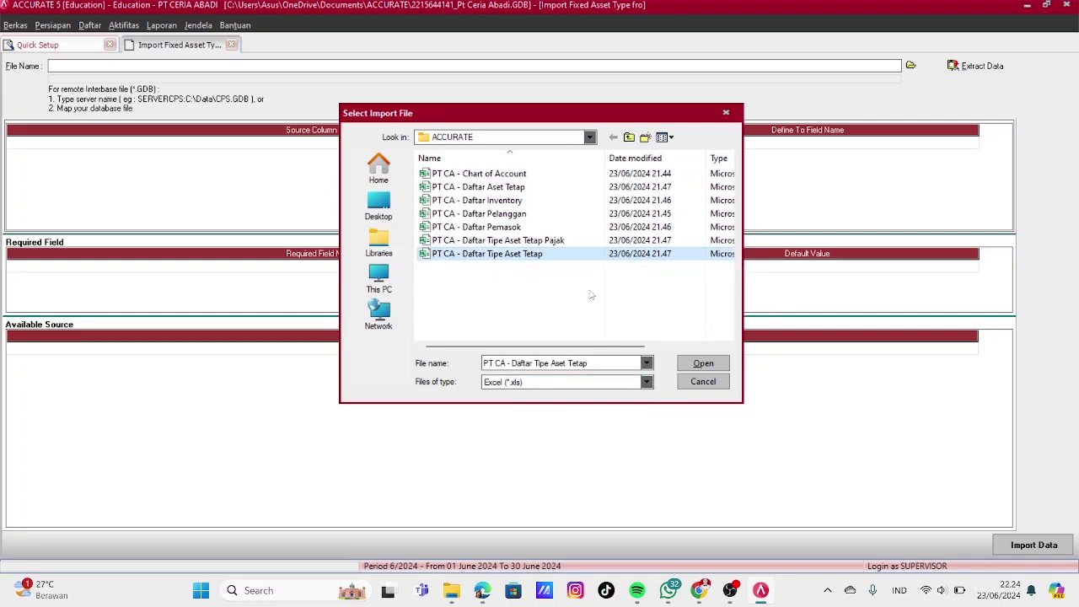
pyautogui.click(702, 362)
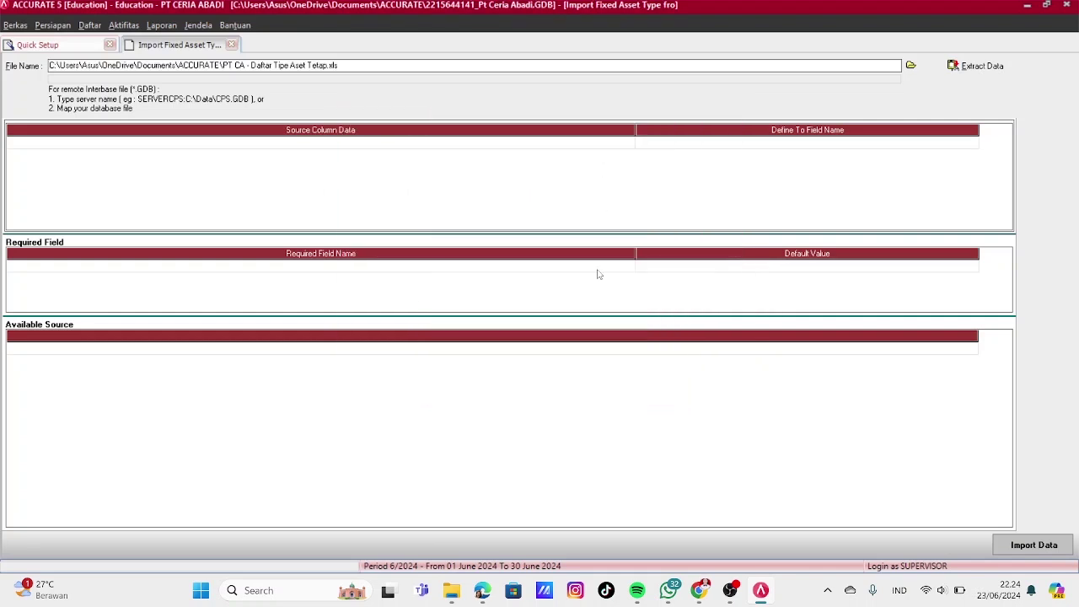
# Extract the spreadsheet data and map Tipe Aset Tetap to Fixed Asset Type
pyautogui.click(975, 65)
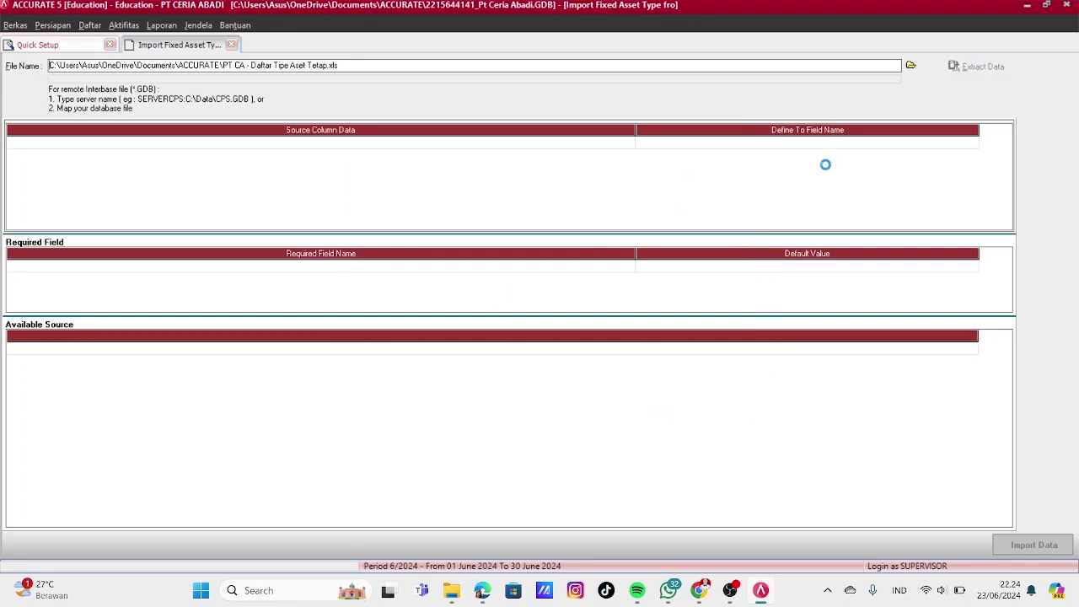
pyautogui.click(866, 149)
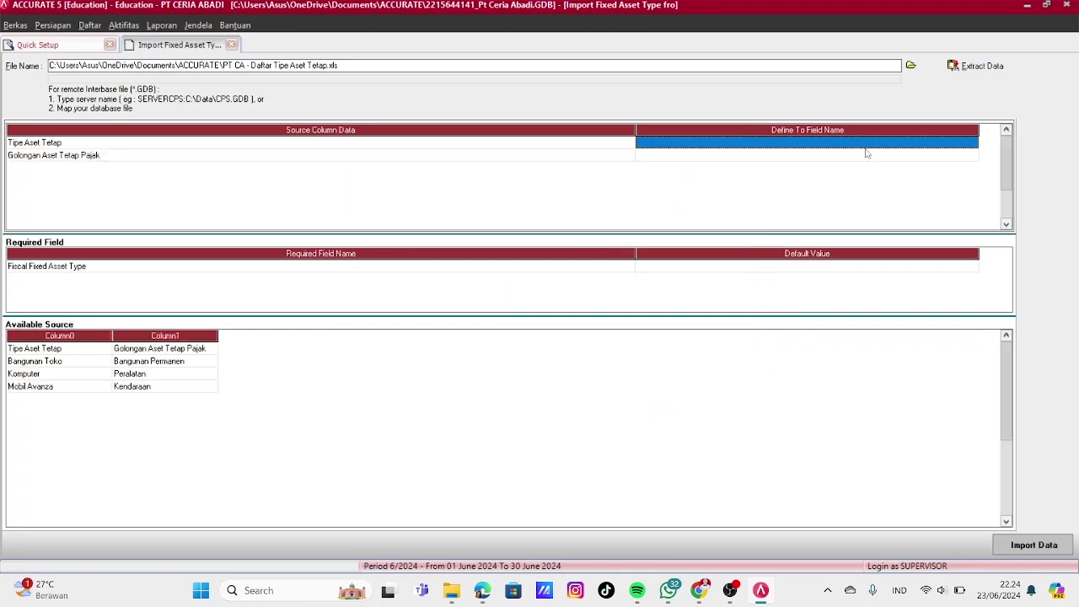
pyautogui.click(921, 140)
pyautogui.click(972, 143)
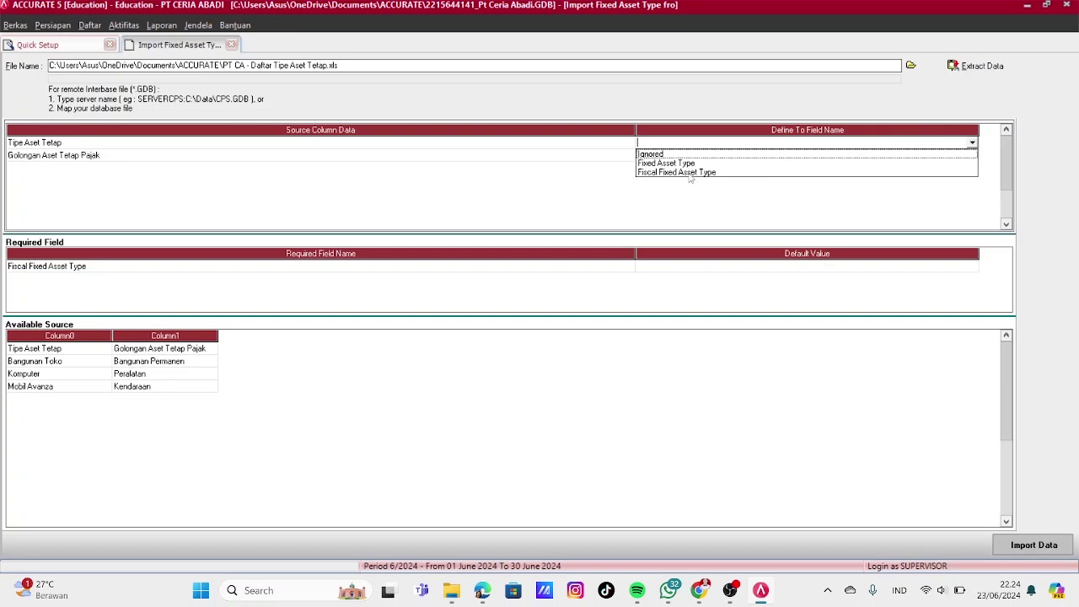
pyautogui.click(691, 163)
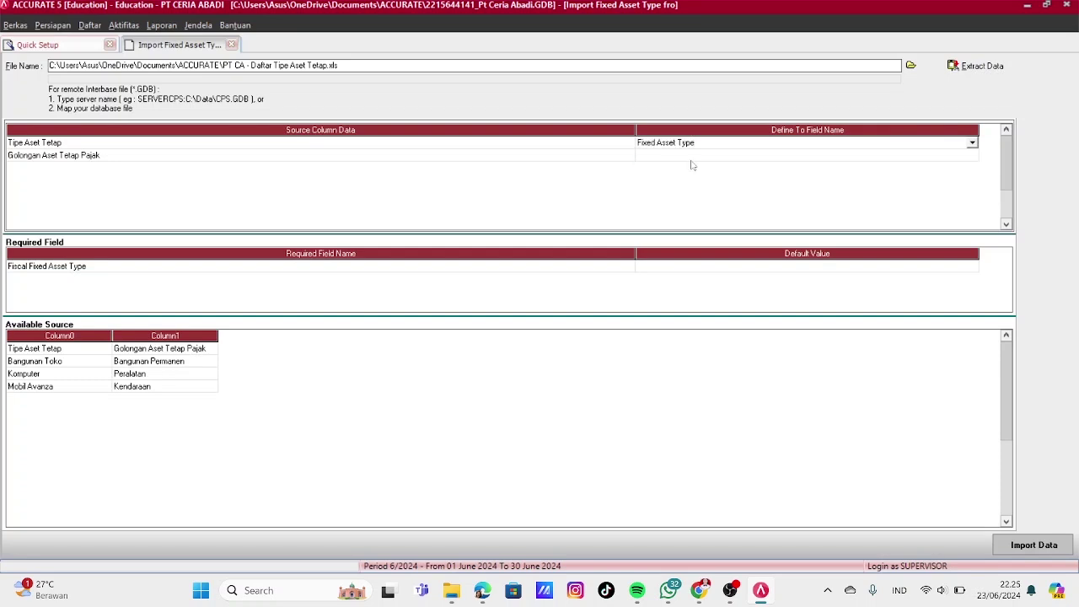
# Map the Golongan Aset Tetap Pajak column to Fiscal Fixed Asset Type
pyautogui.click(696, 156)
pyautogui.click(744, 158)
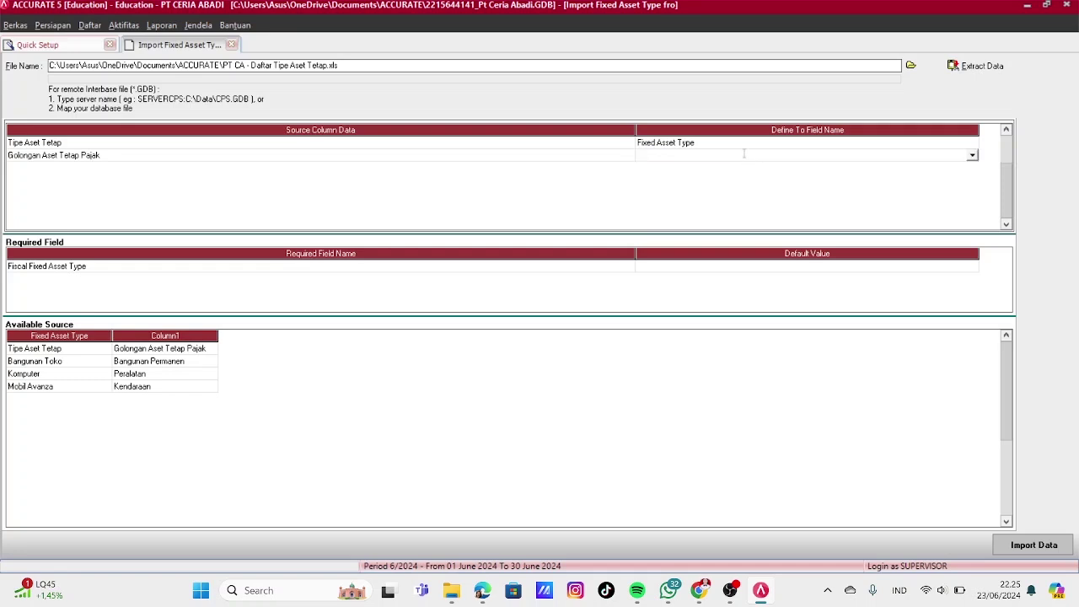
pyautogui.click(972, 156)
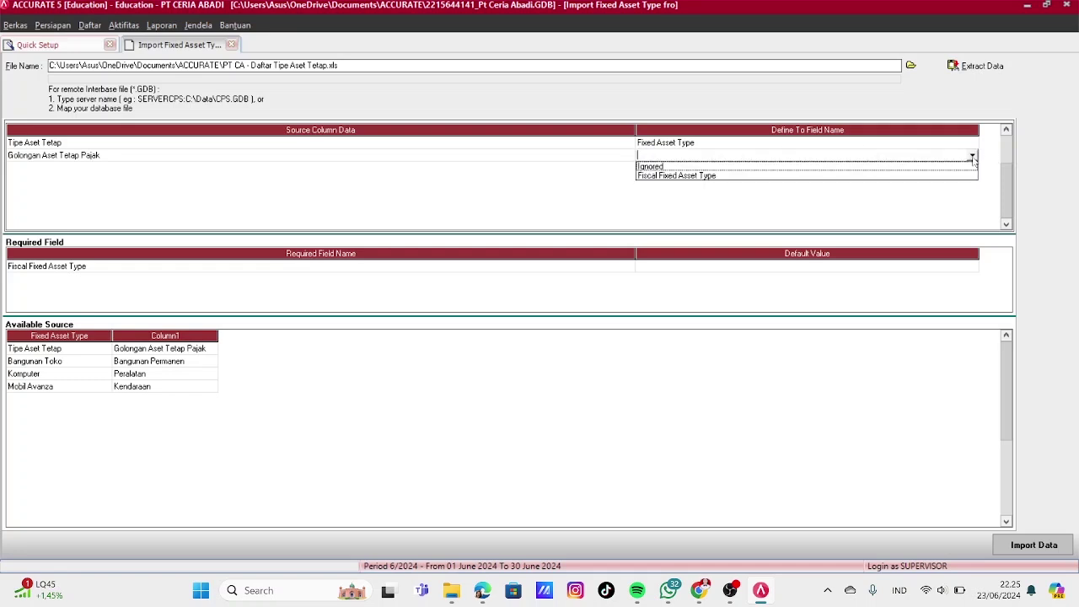
pyautogui.click(685, 176)
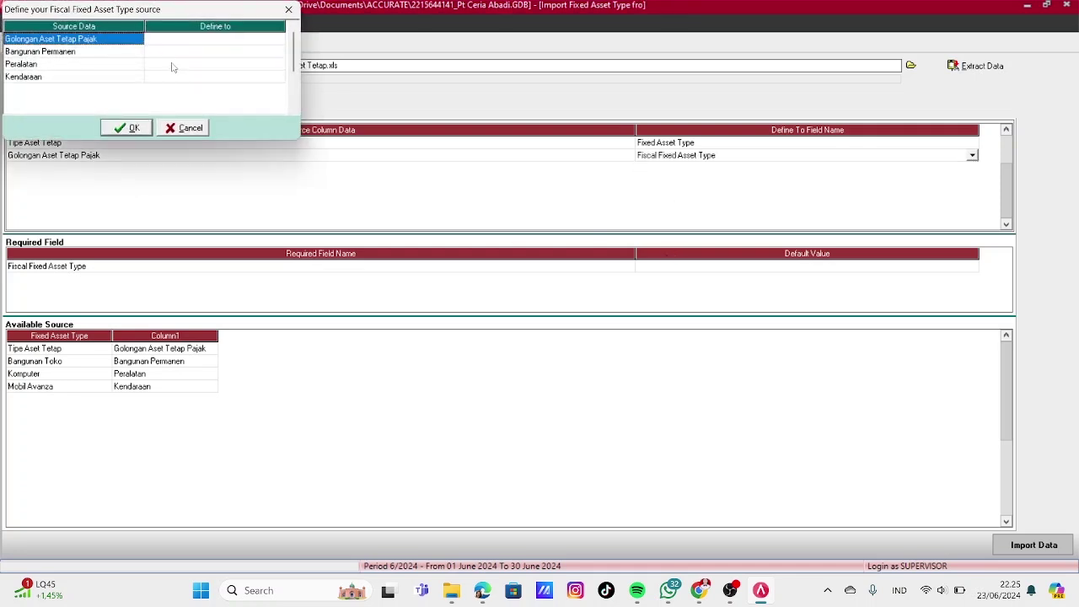
# Link Bangunan Permanen, Peralatan and Kendaraan to their matching fiscal types and finish the mappings
pyautogui.click(175, 54)
pyautogui.click(210, 55)
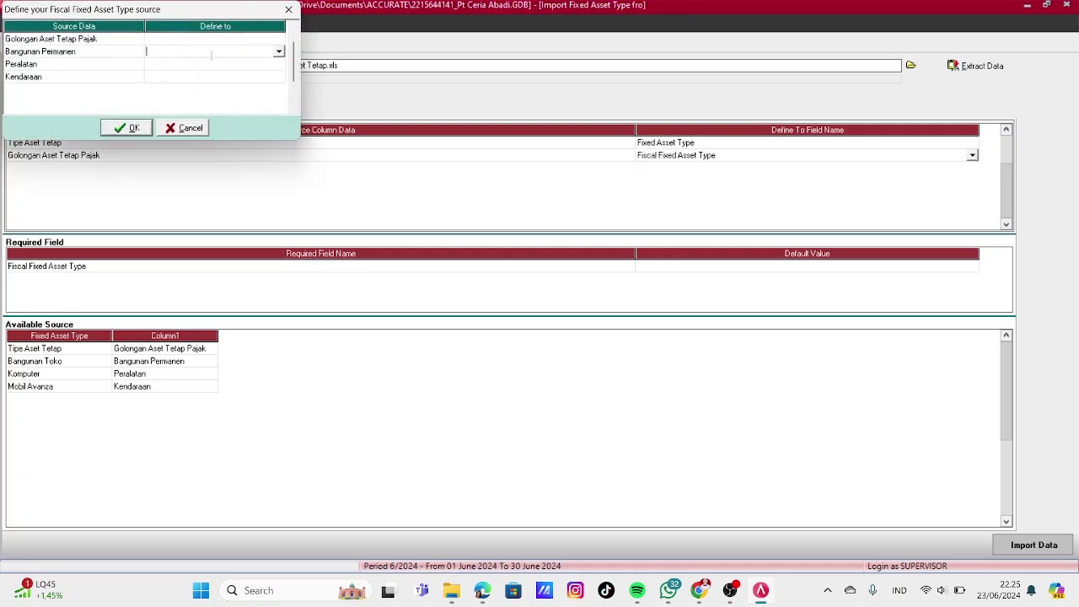
pyautogui.click(278, 52)
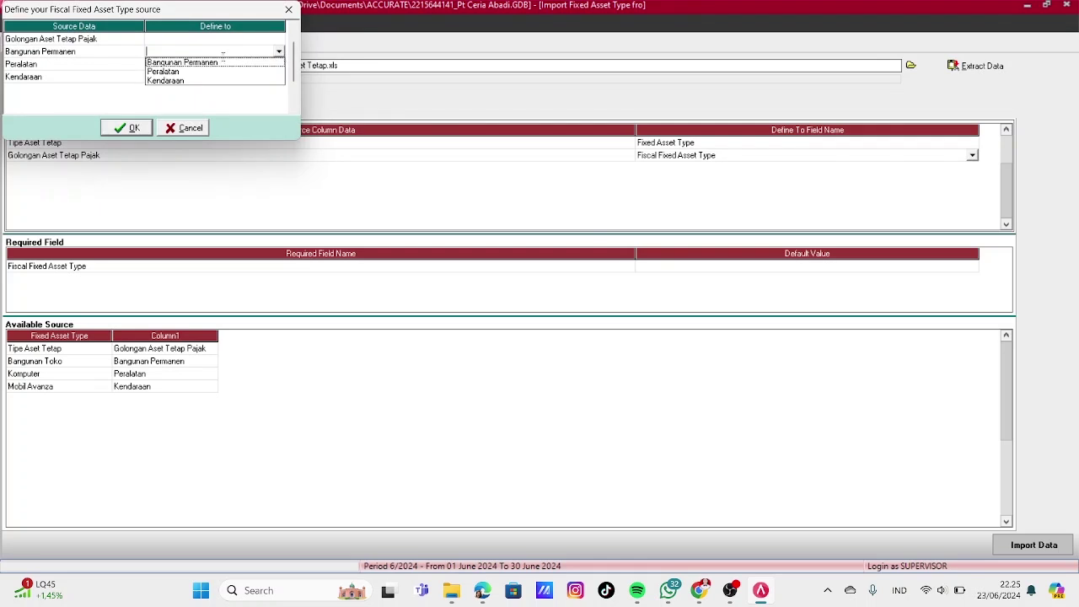
pyautogui.click(212, 63)
pyautogui.click(212, 67)
pyautogui.click(259, 65)
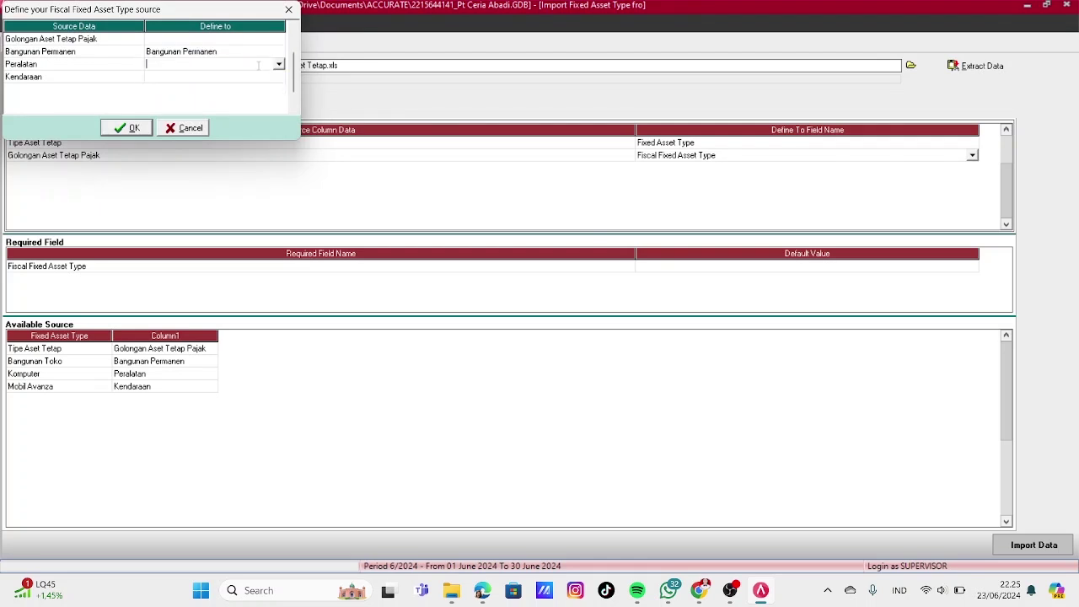
pyautogui.click(278, 65)
pyautogui.click(203, 84)
pyautogui.click(227, 78)
pyautogui.click(261, 76)
pyautogui.click(278, 77)
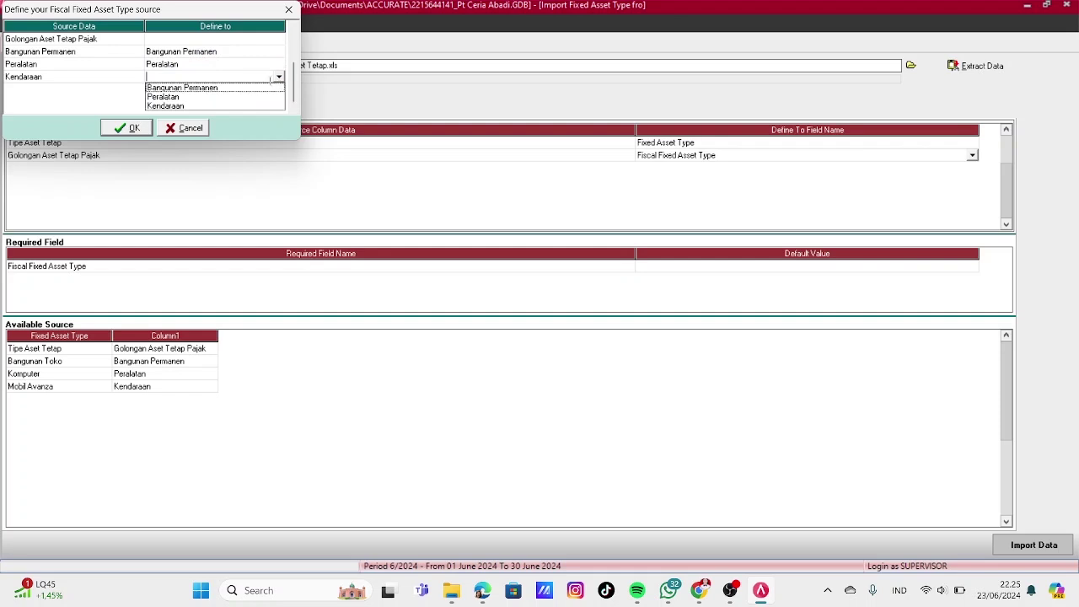
pyautogui.click(180, 106)
pyautogui.click(135, 128)
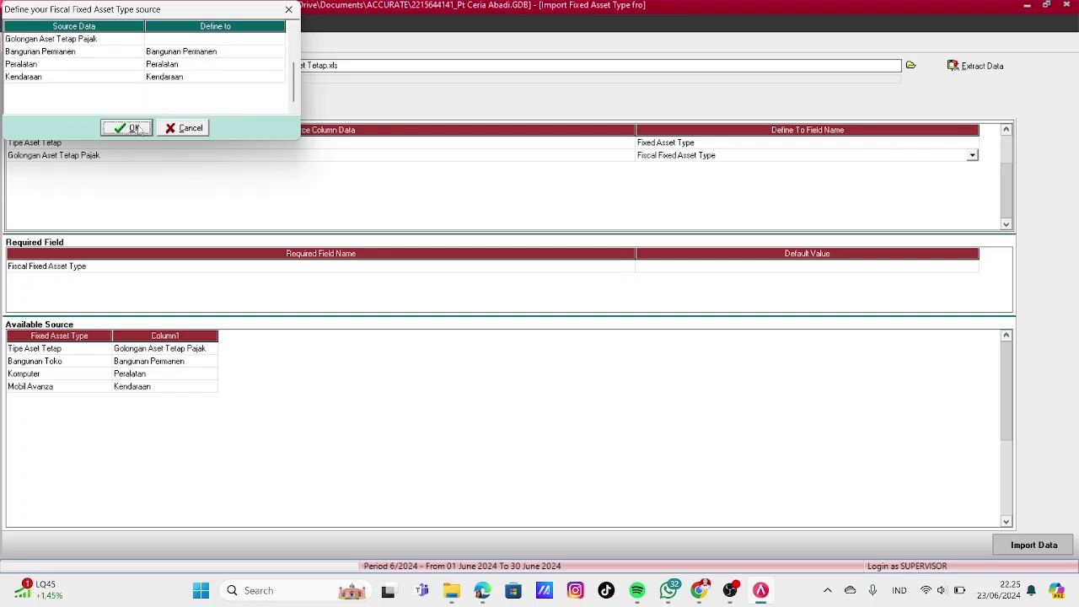
pyautogui.click(713, 268)
# Remove the Tipe Aset Tetap title row and import Bangunan Toko, Komputer and Mobil Avanza
pyautogui.click(184, 363)
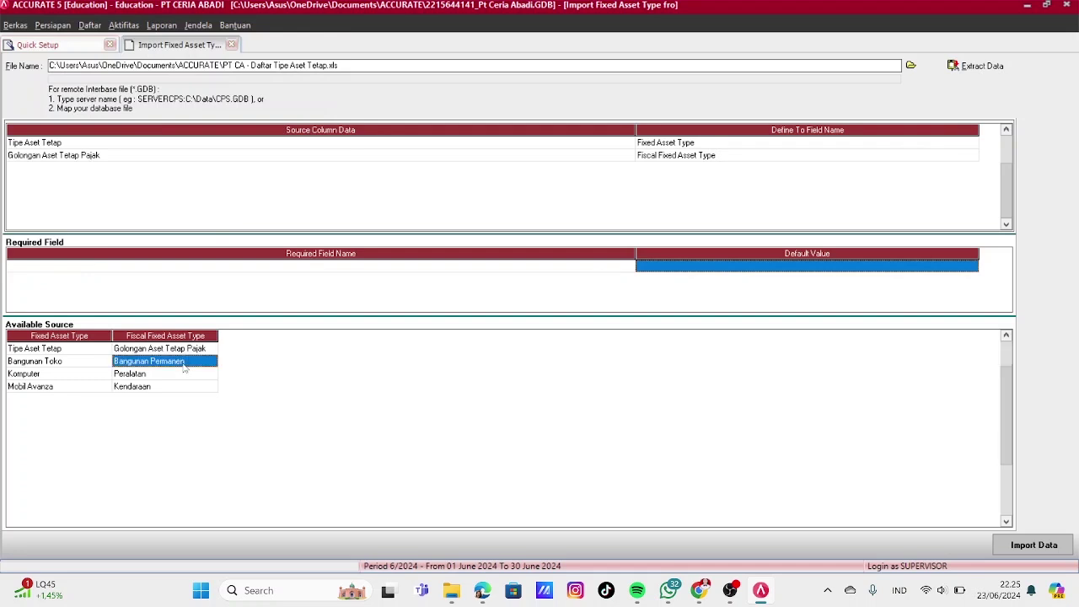
pyautogui.click(57, 353)
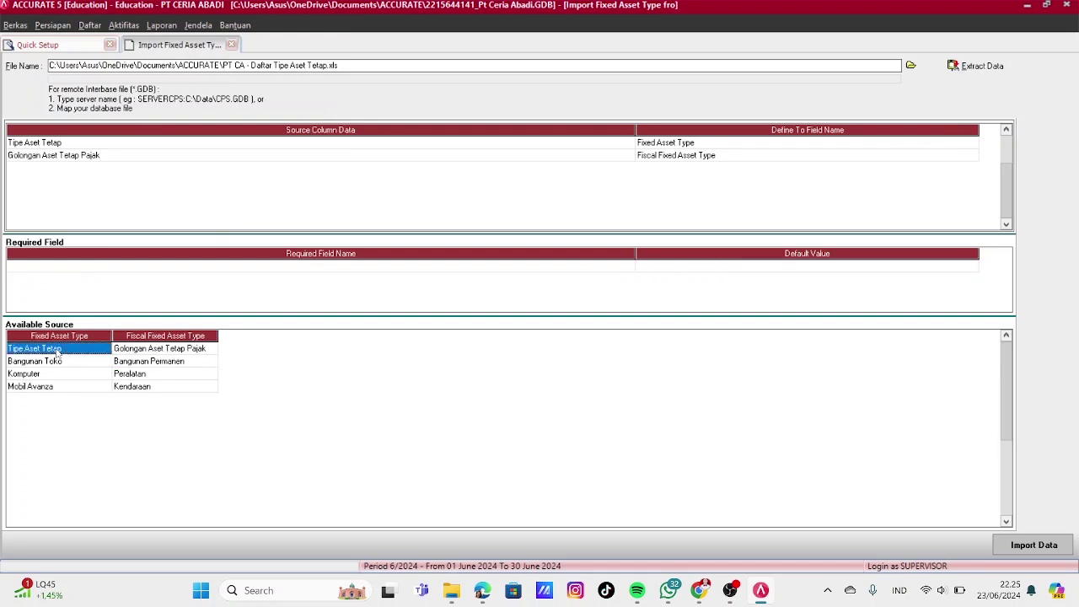
pyautogui.press('Delete')
pyautogui.press('Return')
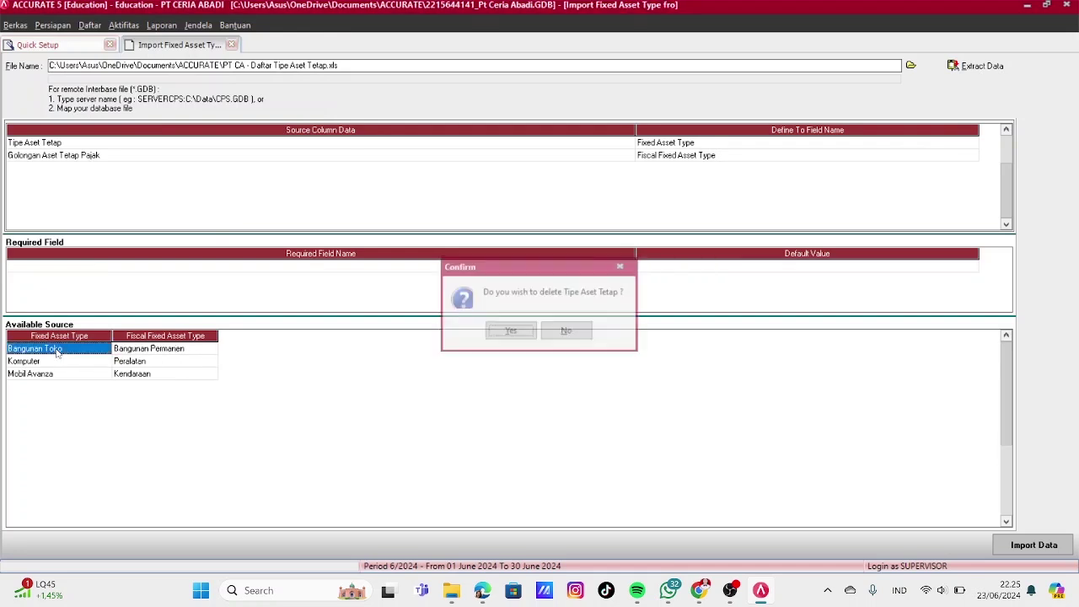
pyautogui.click(1034, 544)
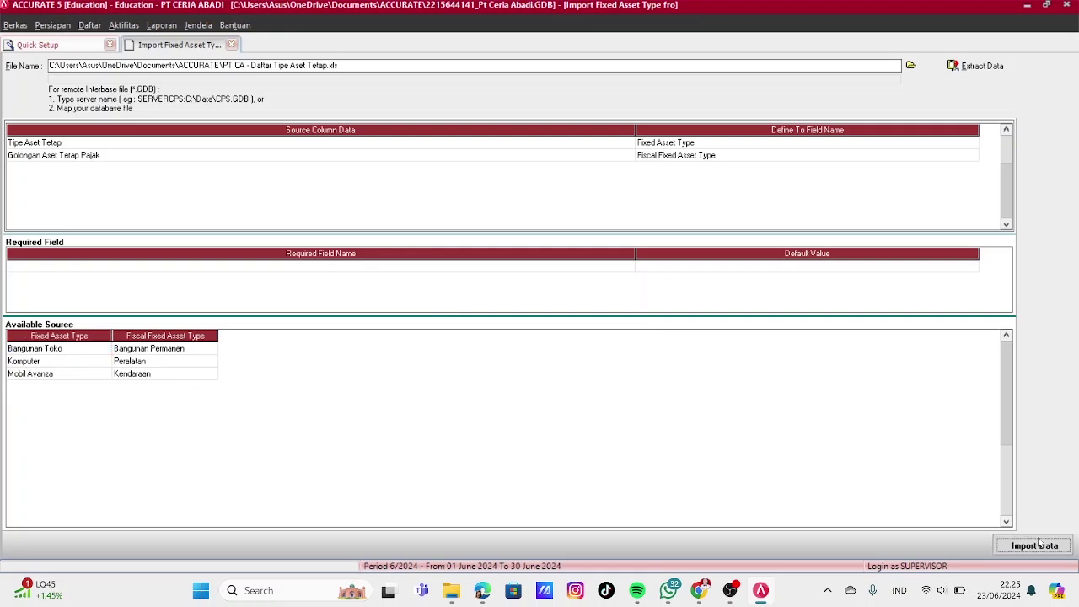
pyautogui.click(540, 333)
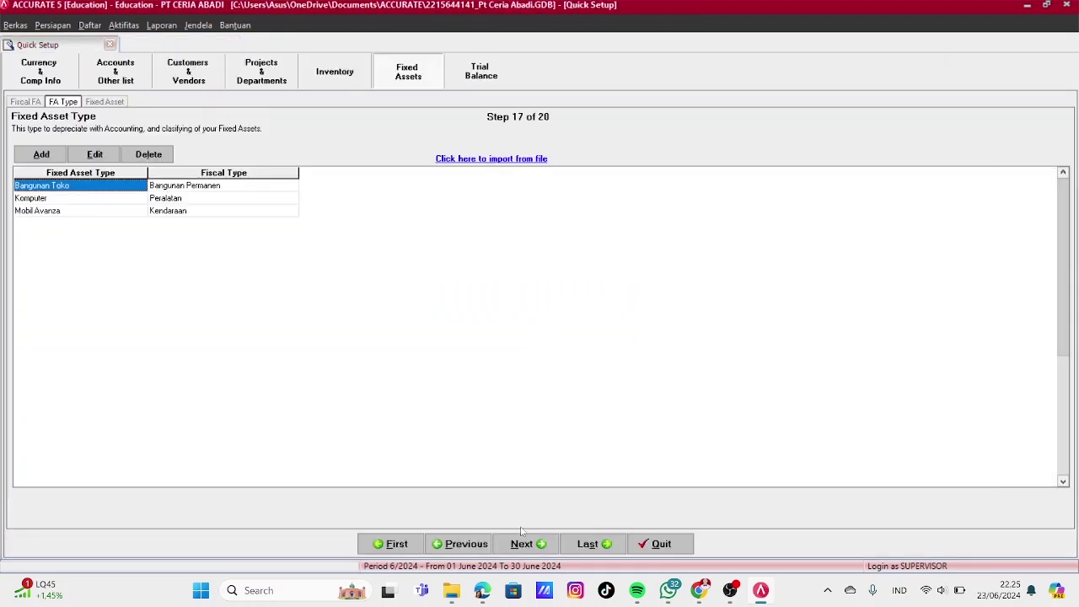
# On the fixed assets list, extract the Excel workbook PT CA - Daftar Aset Tetap.xls
pyautogui.click(523, 541)
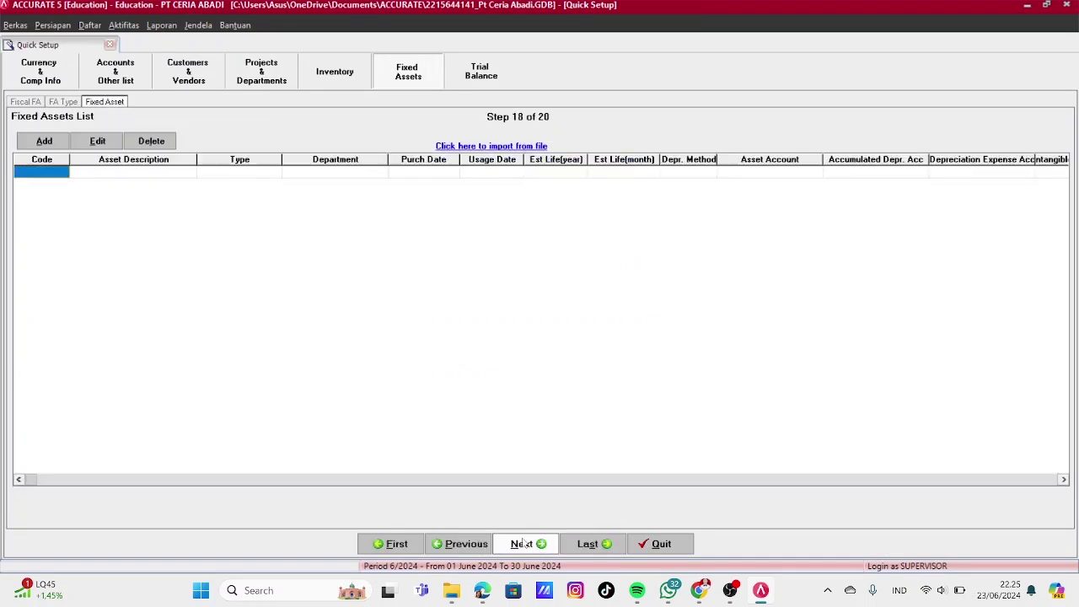
pyautogui.click(503, 146)
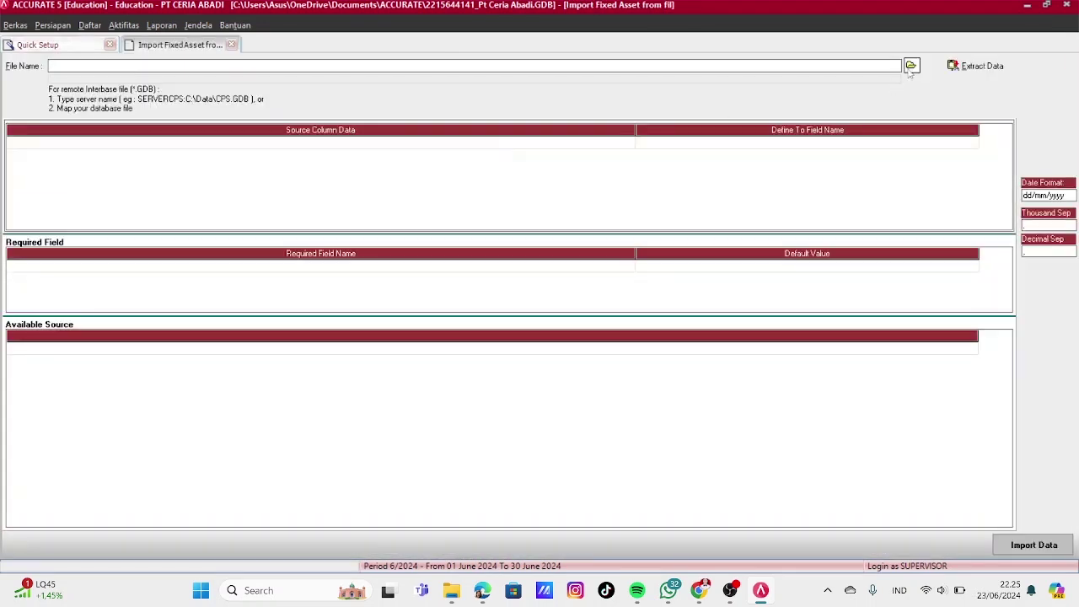
pyautogui.click(910, 65)
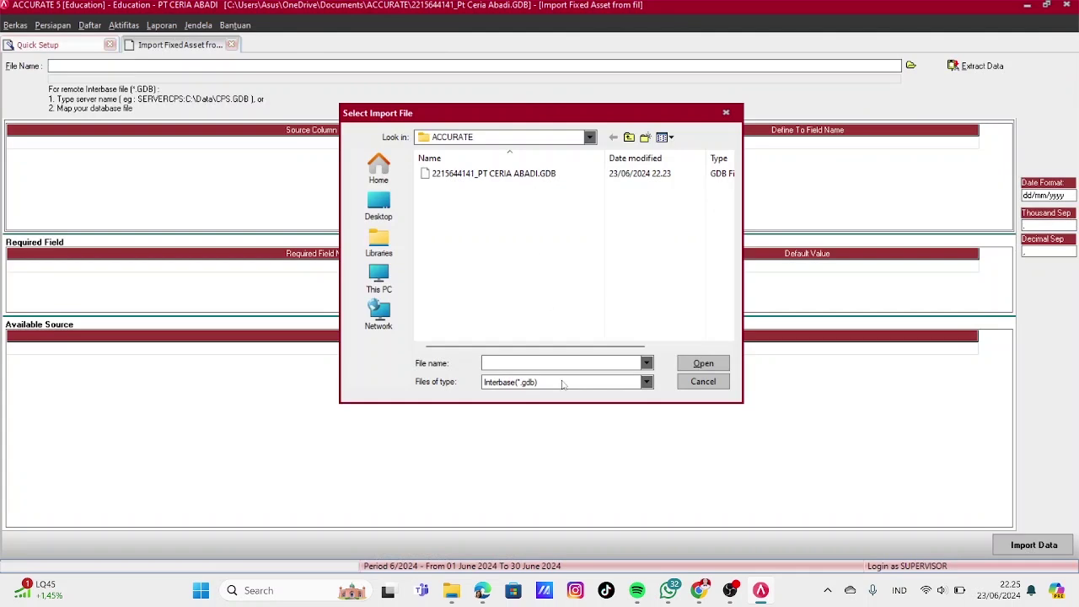
pyautogui.click(563, 384)
pyautogui.click(517, 400)
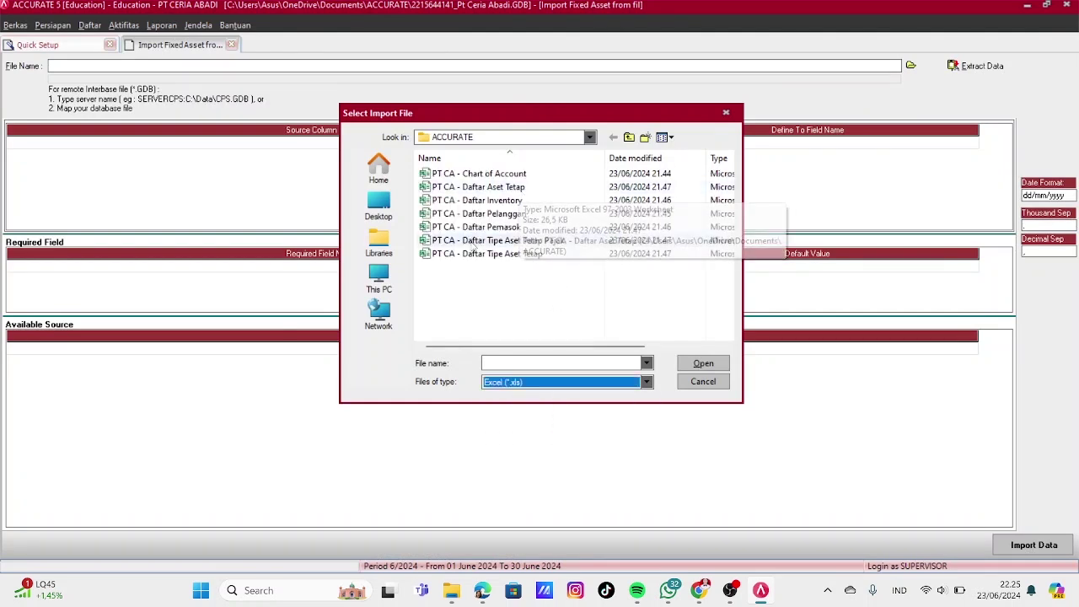
pyautogui.click(528, 187)
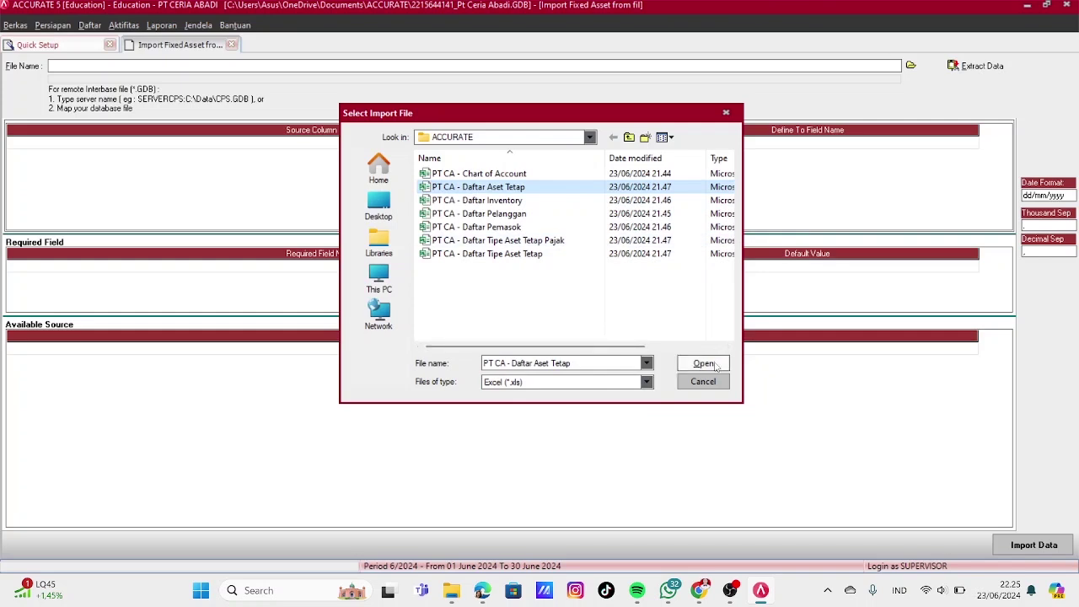
pyautogui.click(716, 365)
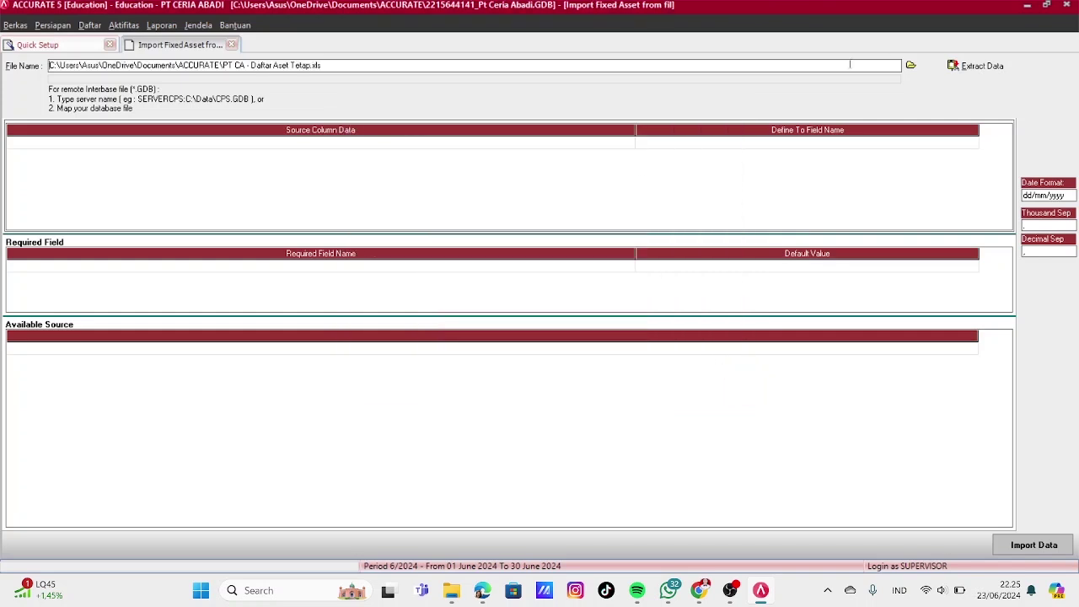
pyautogui.click(979, 64)
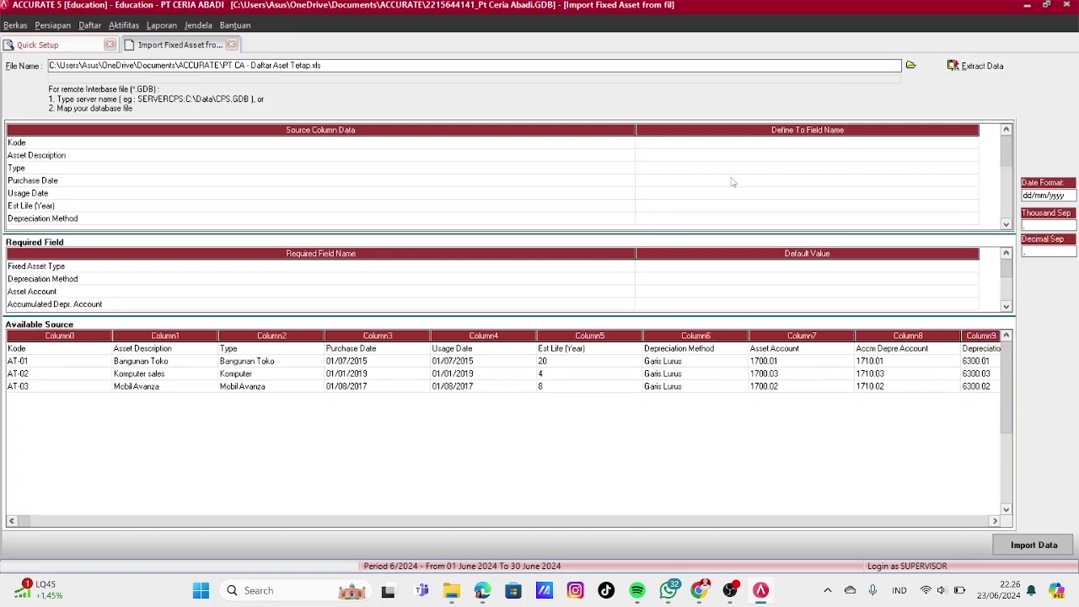
# Map the Kode column to Asset Code
pyautogui.click(808, 143)
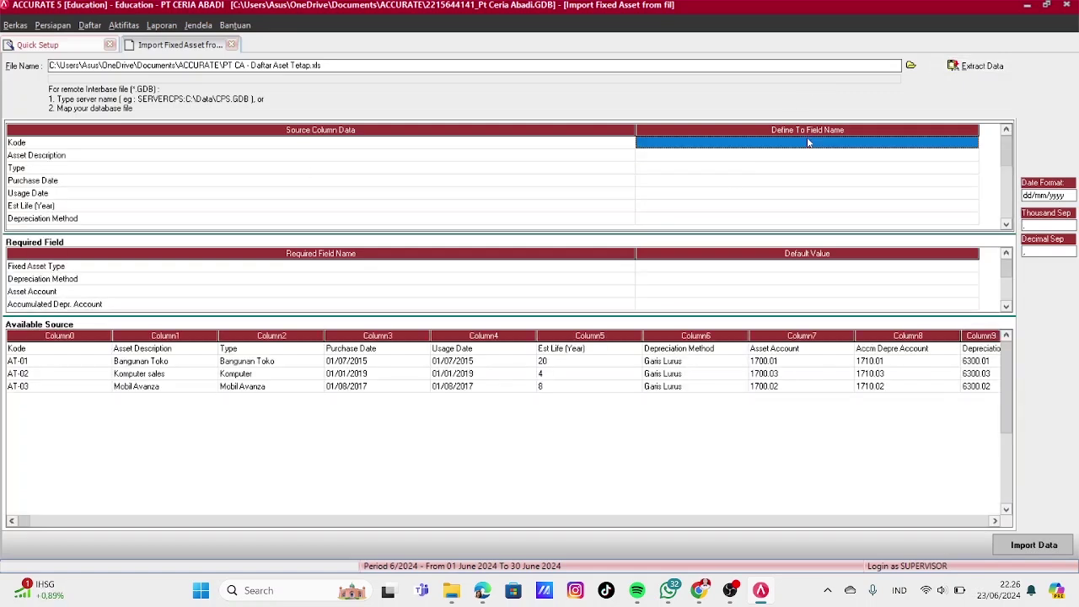
pyautogui.click(972, 143)
pyautogui.click(972, 143)
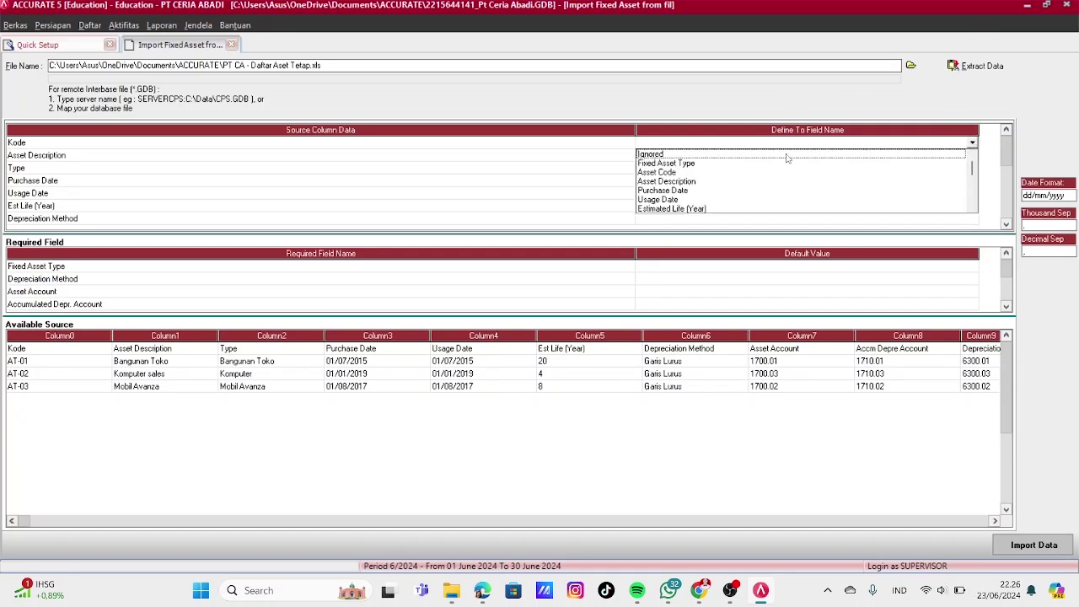
pyautogui.click(662, 172)
# Map Asset Description to Asset Description and open the Type column's field choices
pyautogui.click(717, 157)
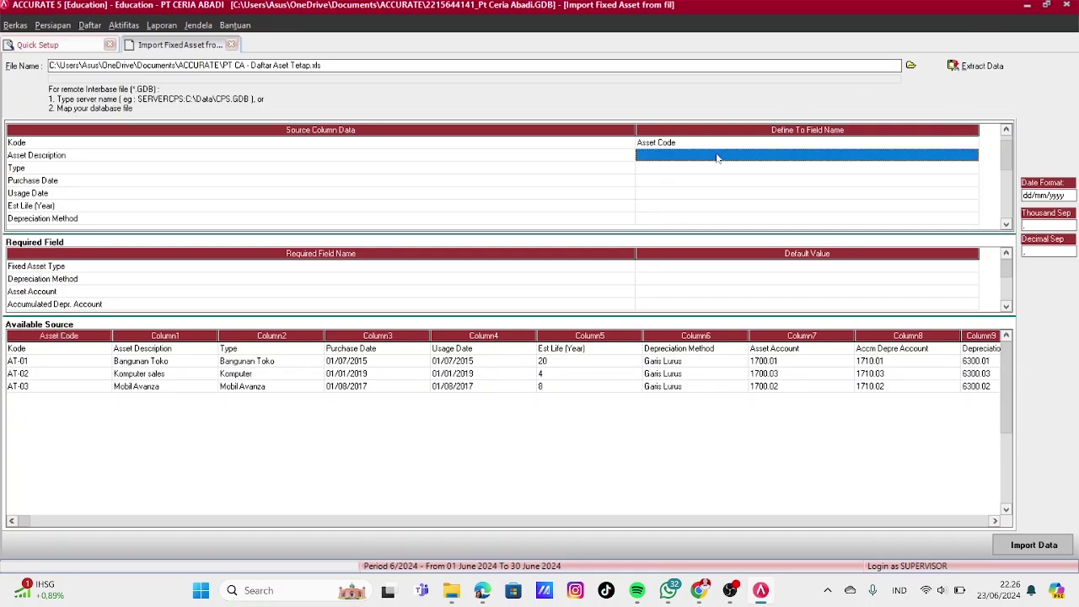
pyautogui.click(967, 160)
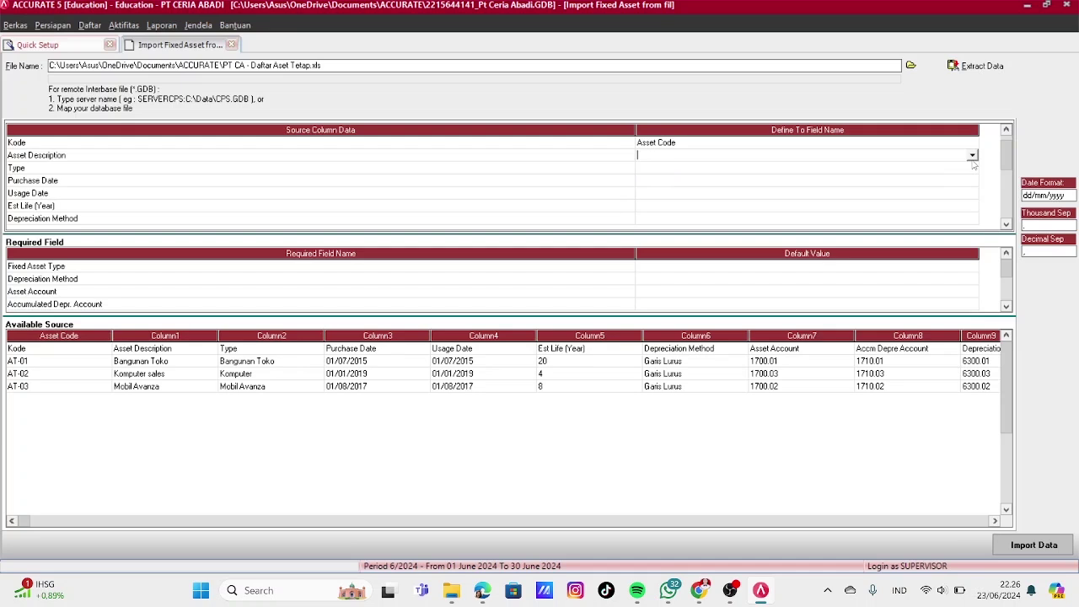
pyautogui.click(972, 156)
pyautogui.click(665, 184)
pyautogui.click(687, 170)
pyautogui.click(970, 171)
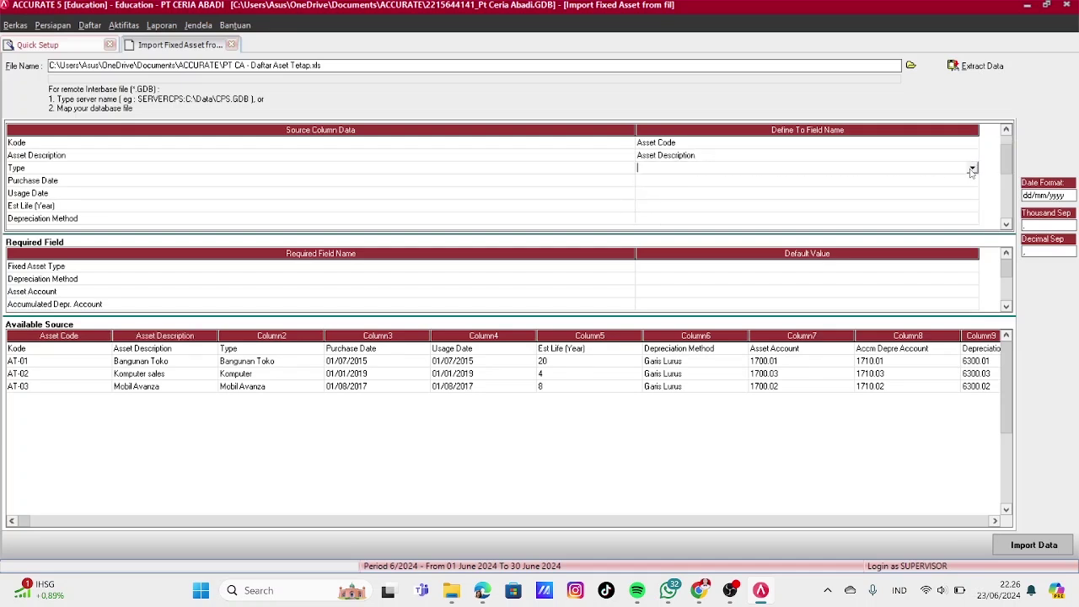
pyautogui.click(972, 169)
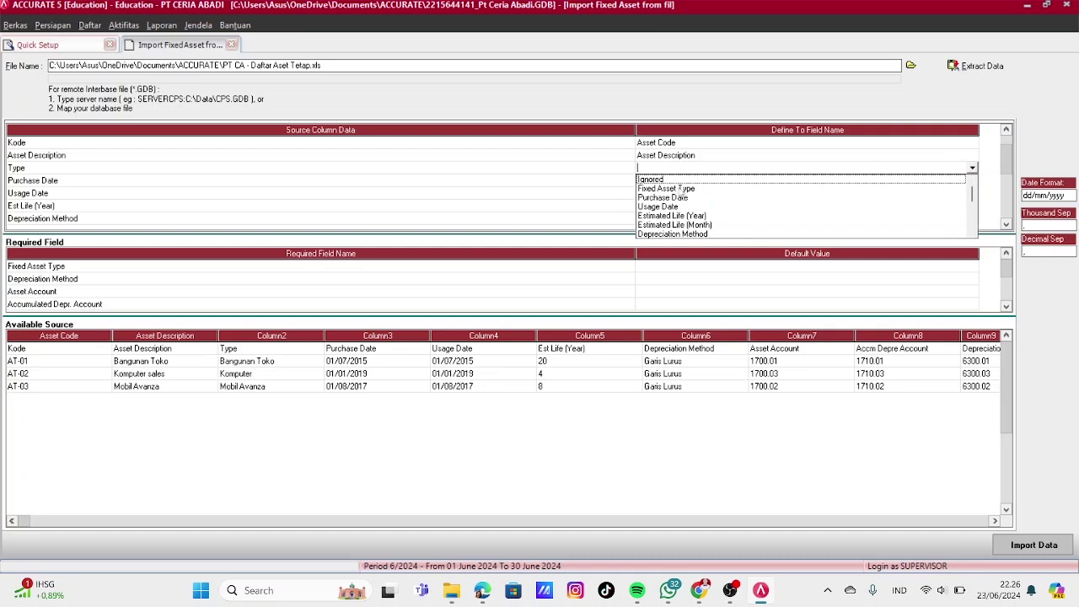
# Map Type to Fixed Asset Type and match Bangunan Toko to Bangunan Toko
pyautogui.click(674, 188)
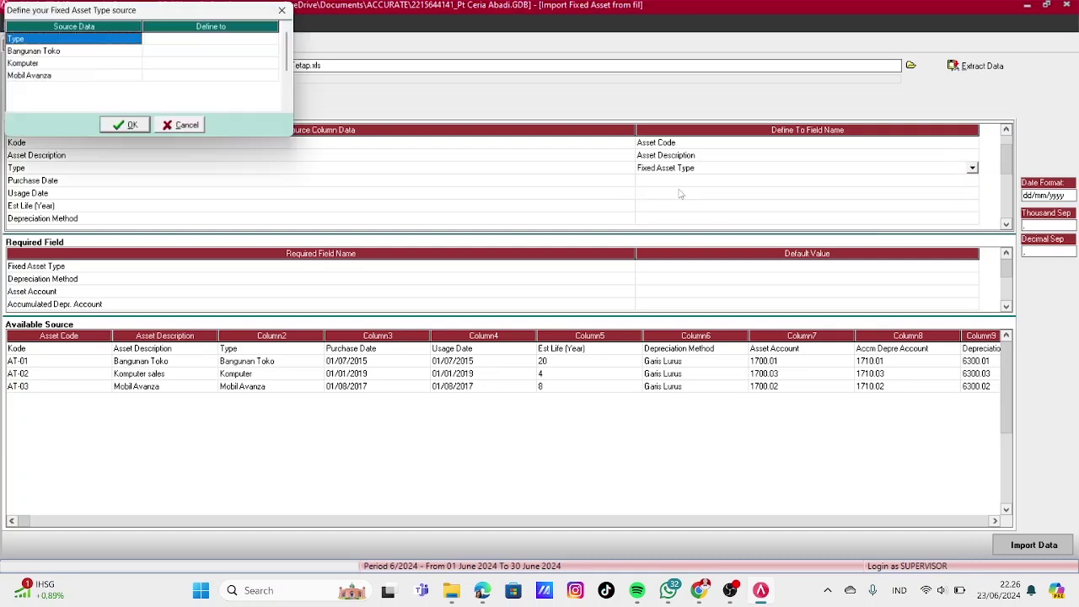
pyautogui.click(273, 54)
pyautogui.click(273, 53)
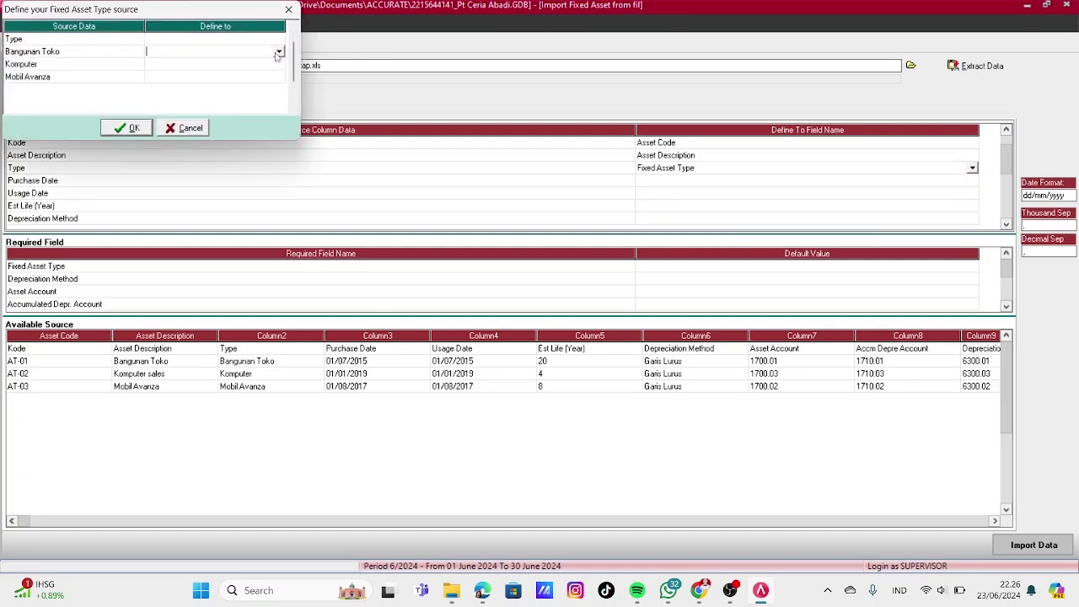
pyautogui.click(279, 52)
pyautogui.click(210, 62)
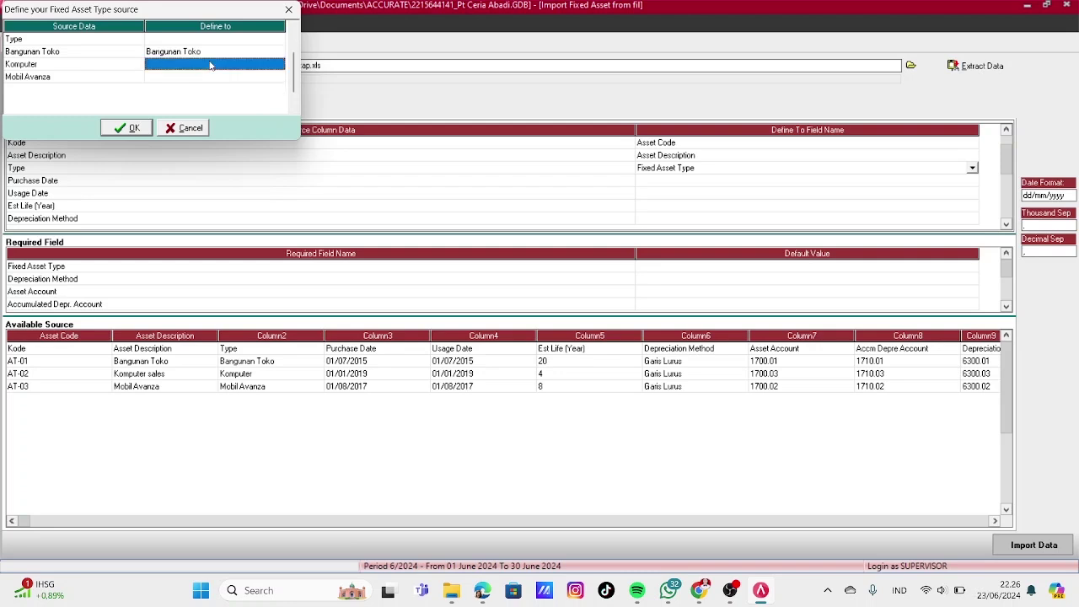
# Match Komputer and Mobil Avanza to their same-named fixed asset types and confirm
pyautogui.click(281, 66)
pyautogui.click(279, 65)
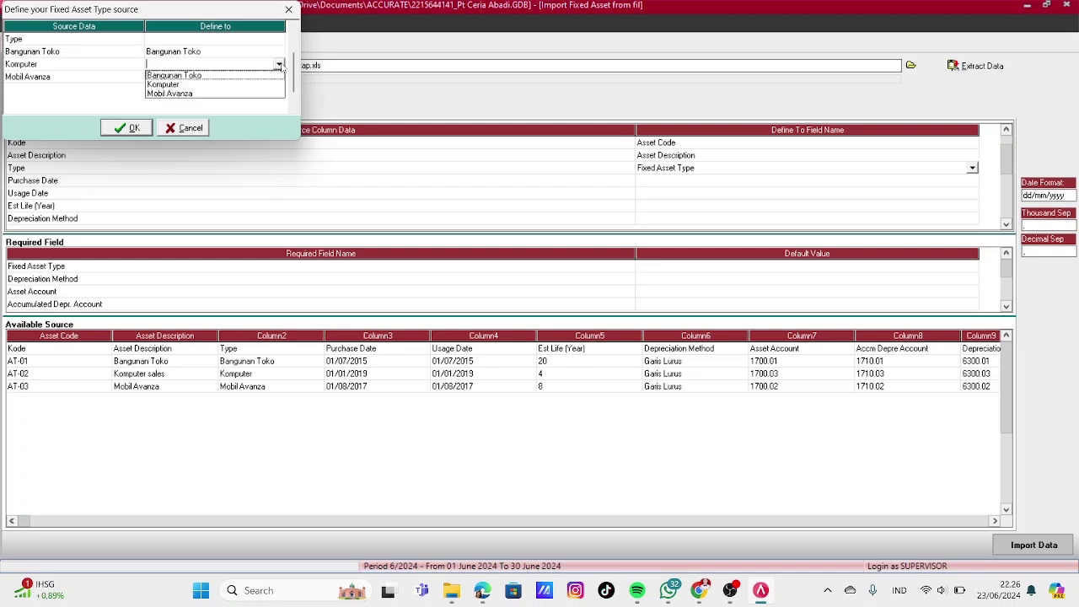
pyautogui.click(206, 83)
pyautogui.click(214, 80)
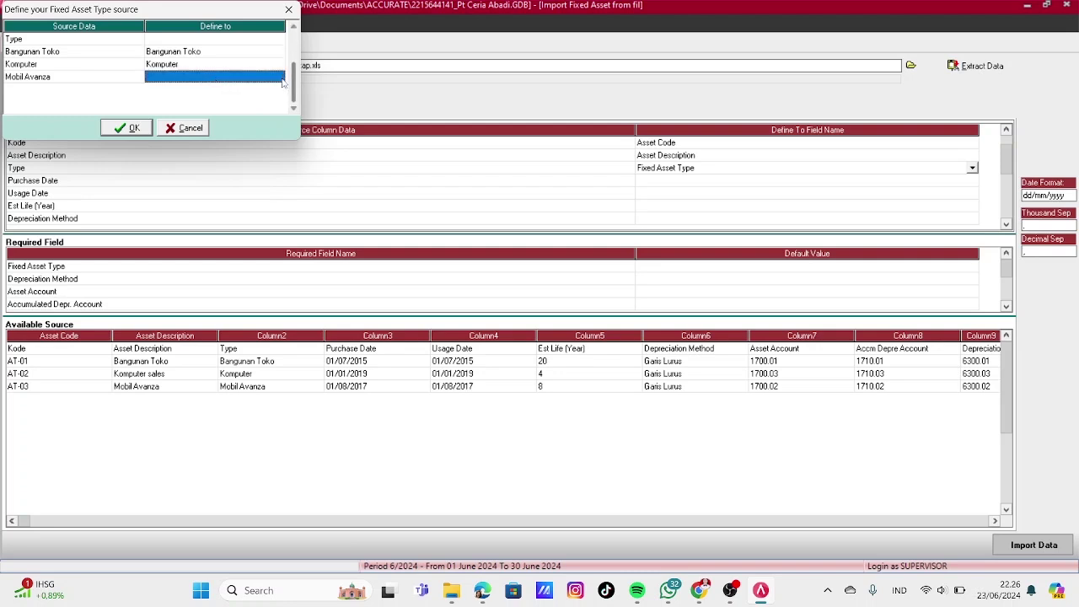
pyautogui.click(280, 77)
pyautogui.click(280, 77)
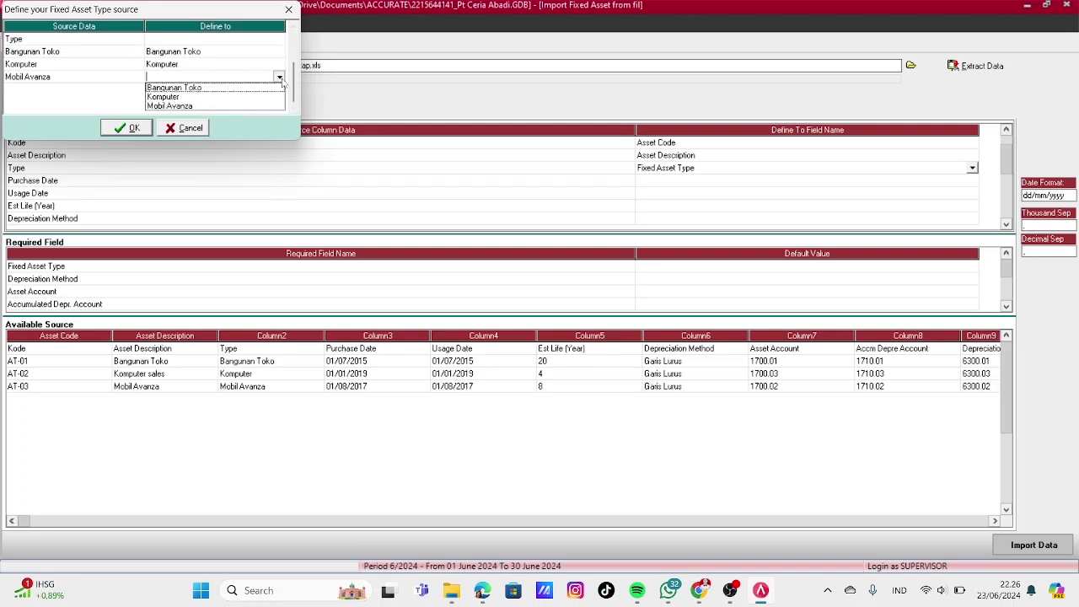
pyautogui.click(184, 107)
pyautogui.click(127, 129)
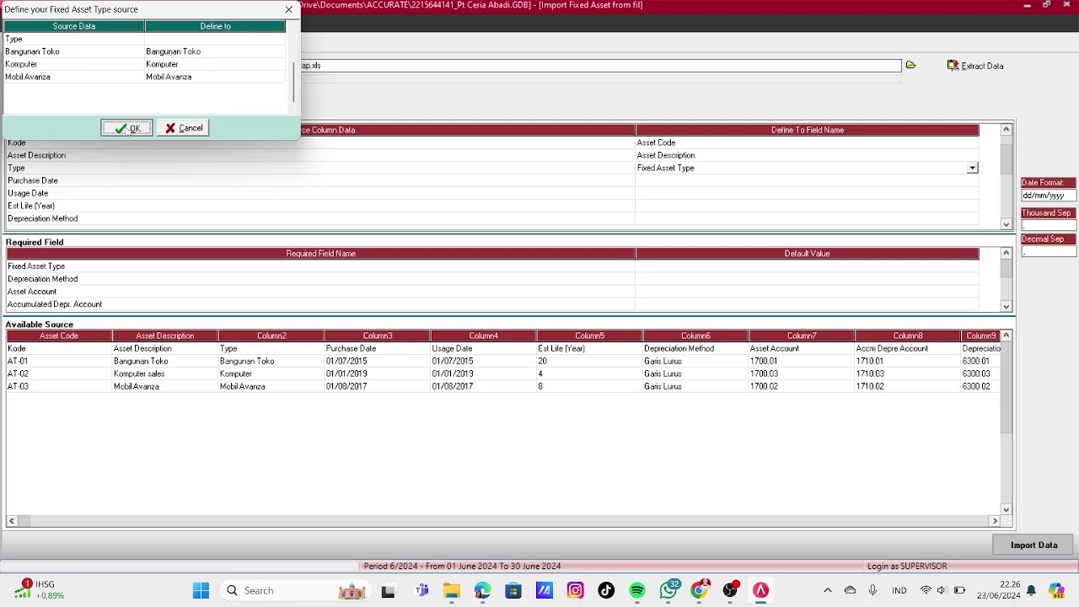
pyautogui.click(735, 182)
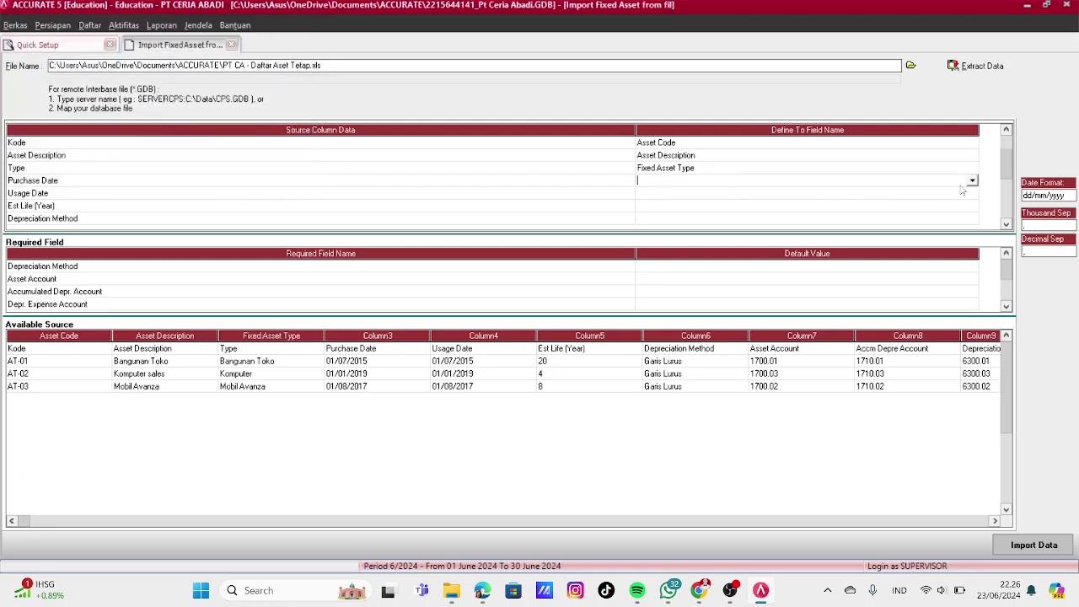
# Map Purchase Date, Usage Date and Est Life to Purchase Date, Usage Date and Estimated Life (Year)
pyautogui.click(972, 181)
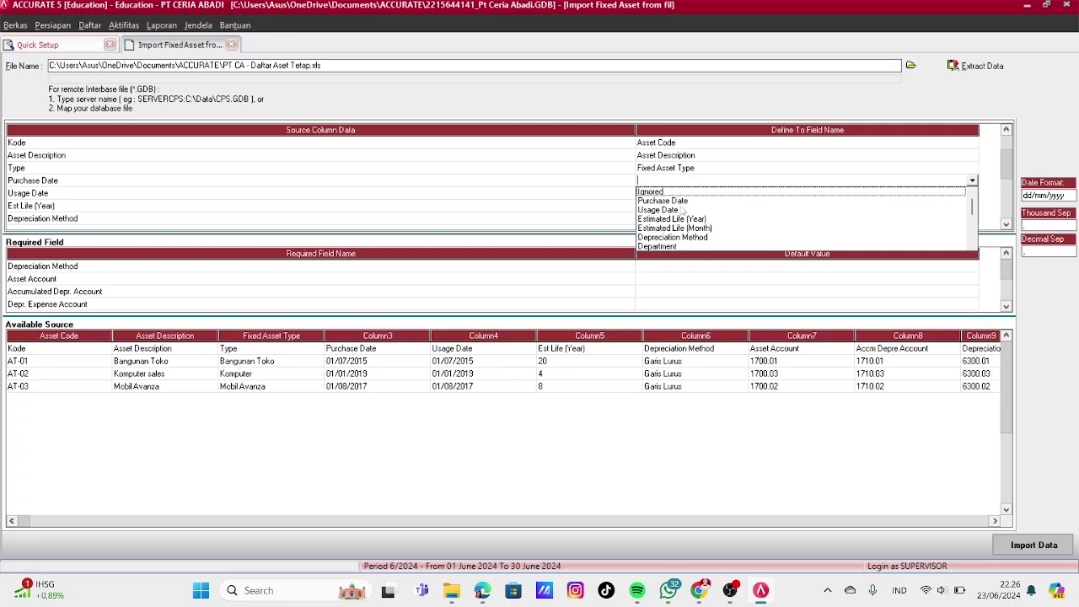
pyautogui.click(677, 200)
pyautogui.click(674, 196)
pyautogui.click(967, 195)
pyautogui.click(972, 194)
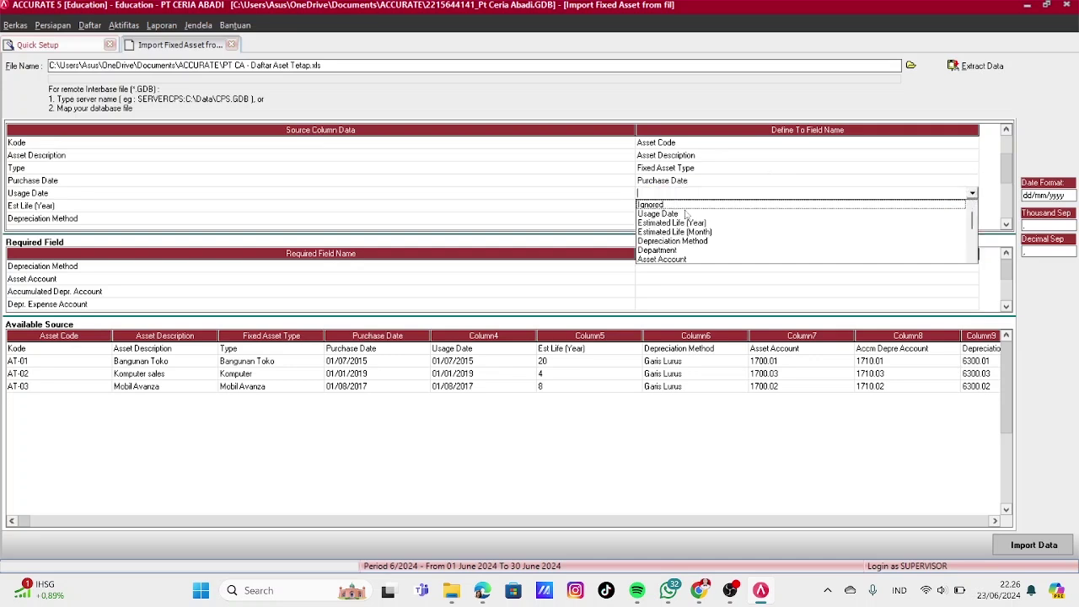
pyautogui.click(666, 210)
pyautogui.click(674, 206)
pyautogui.click(972, 206)
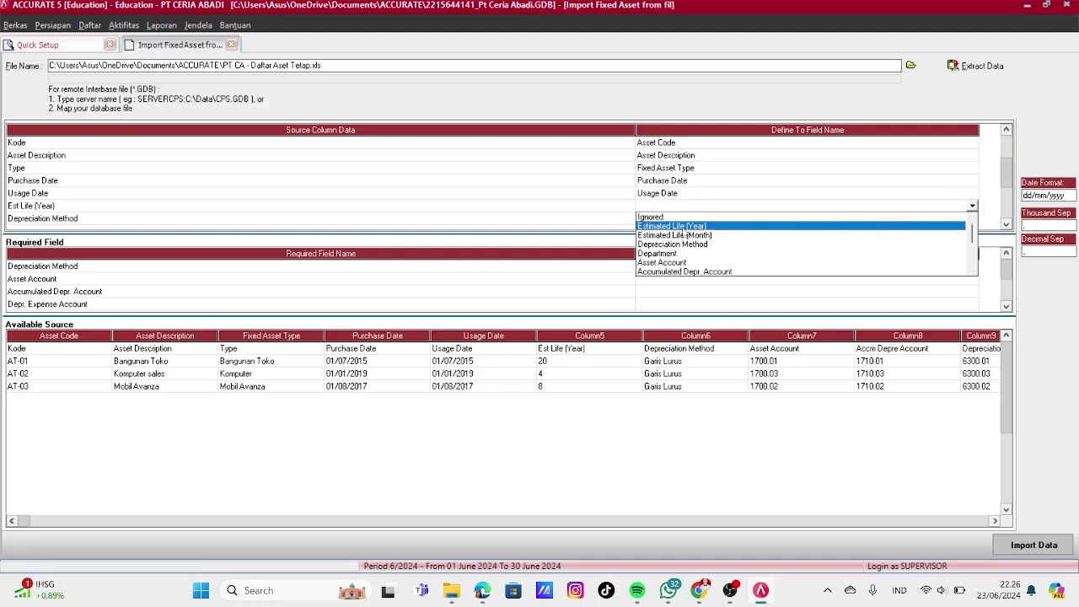
pyautogui.click(674, 225)
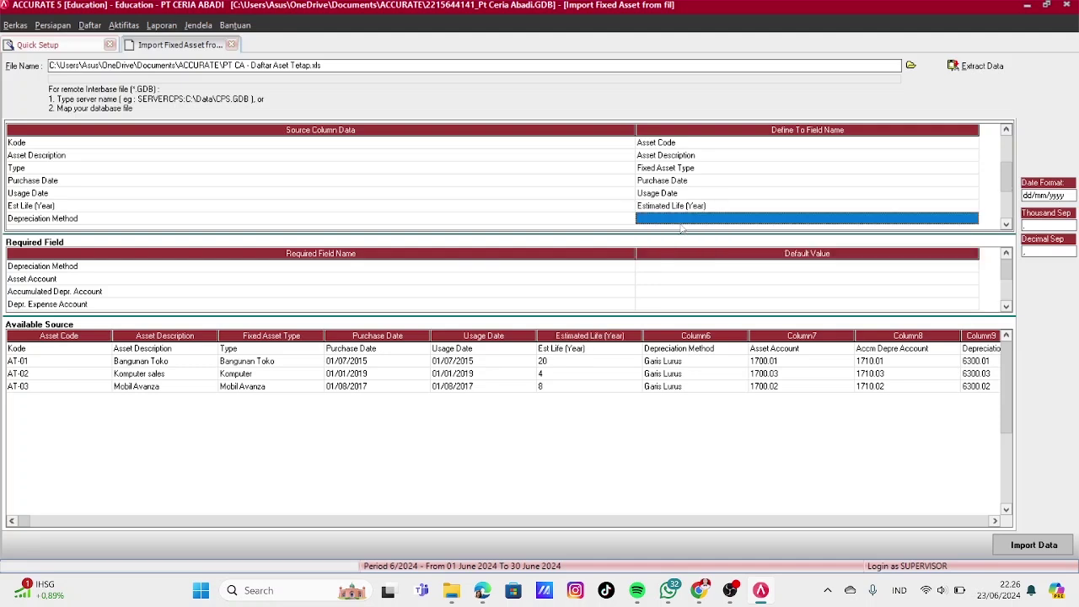
# Map the Depreciation Method column, matching Garis Lurus to Straight Line Method
pyautogui.click(972, 218)
pyautogui.click(972, 218)
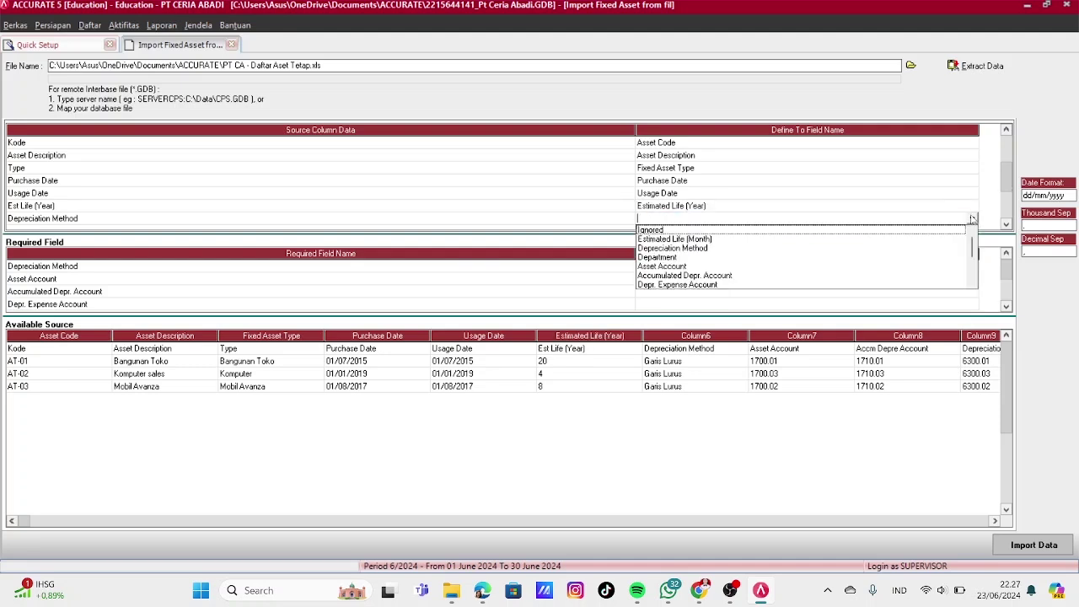
pyautogui.click(672, 248)
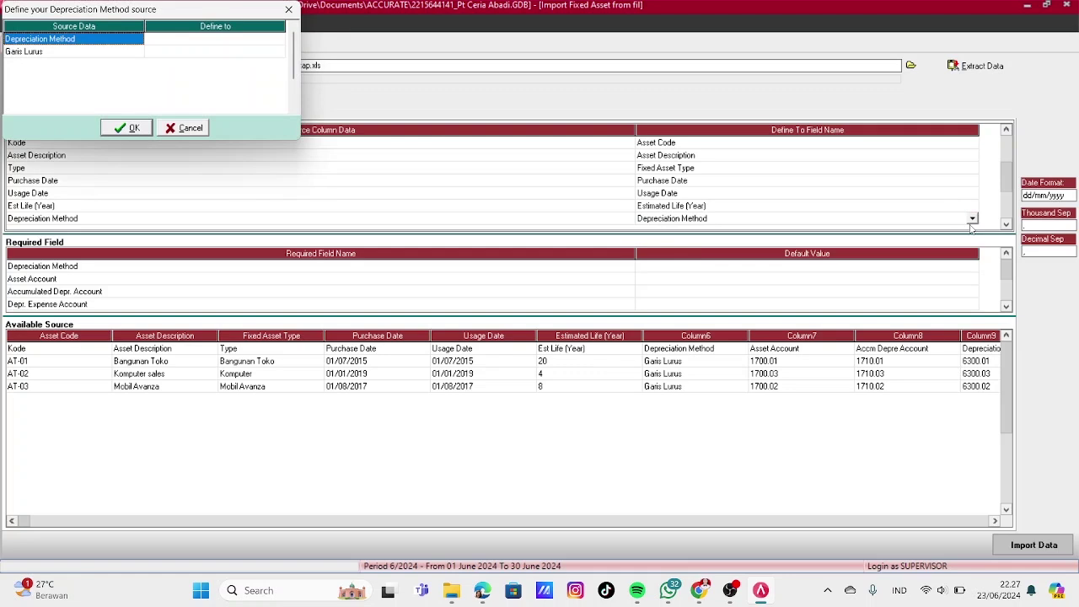
pyautogui.click(274, 53)
pyautogui.click(274, 53)
pyautogui.click(175, 69)
pyautogui.click(134, 128)
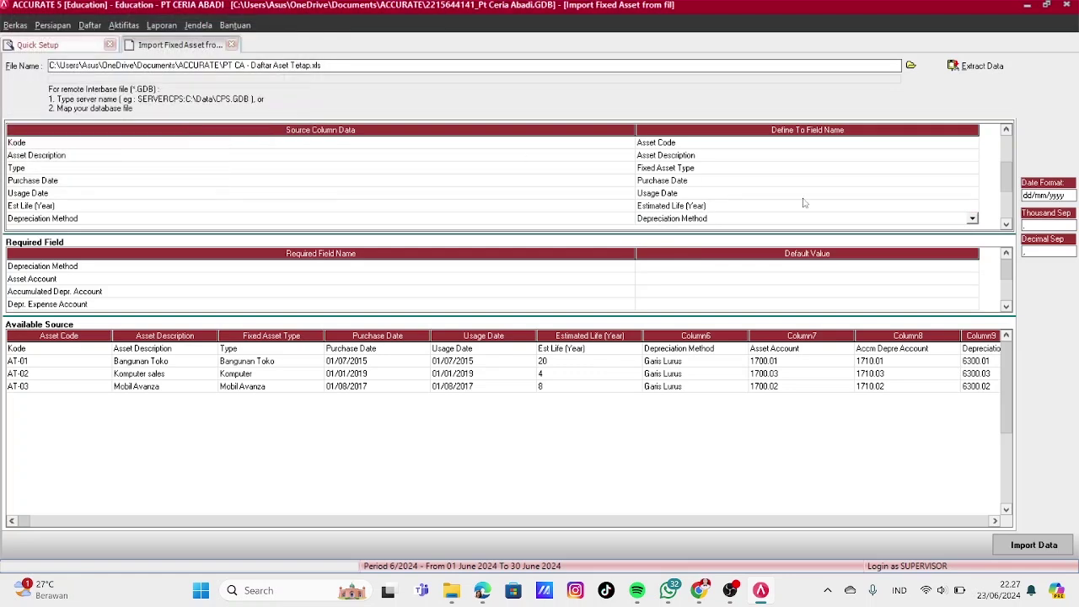
# Bring the Asset Account row into view and list its field choices
pyautogui.click(1006, 223)
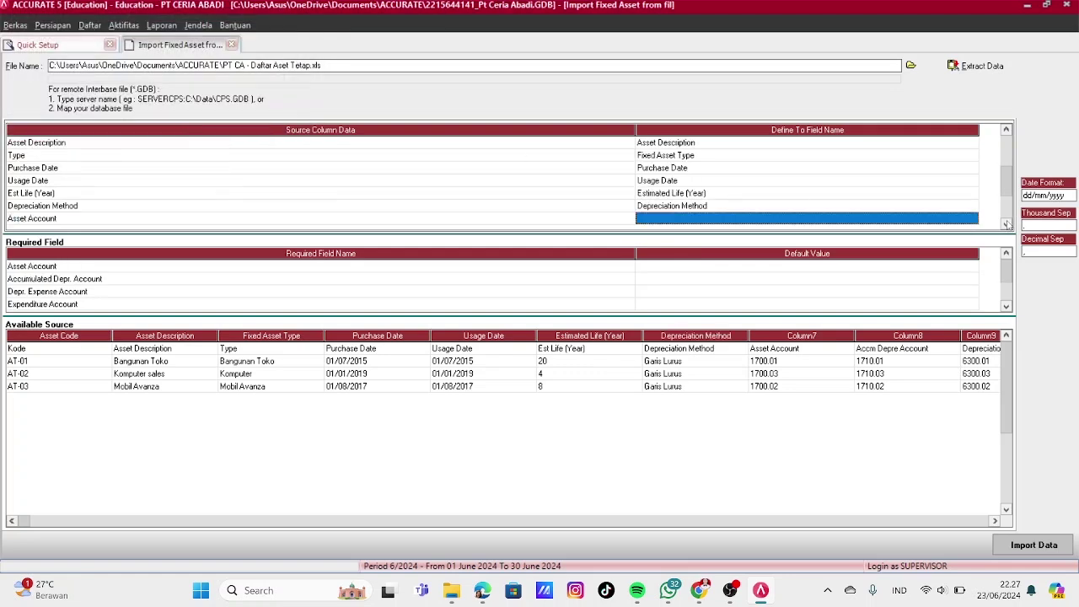
pyautogui.click(1005, 223)
pyautogui.click(1006, 223)
pyautogui.click(956, 193)
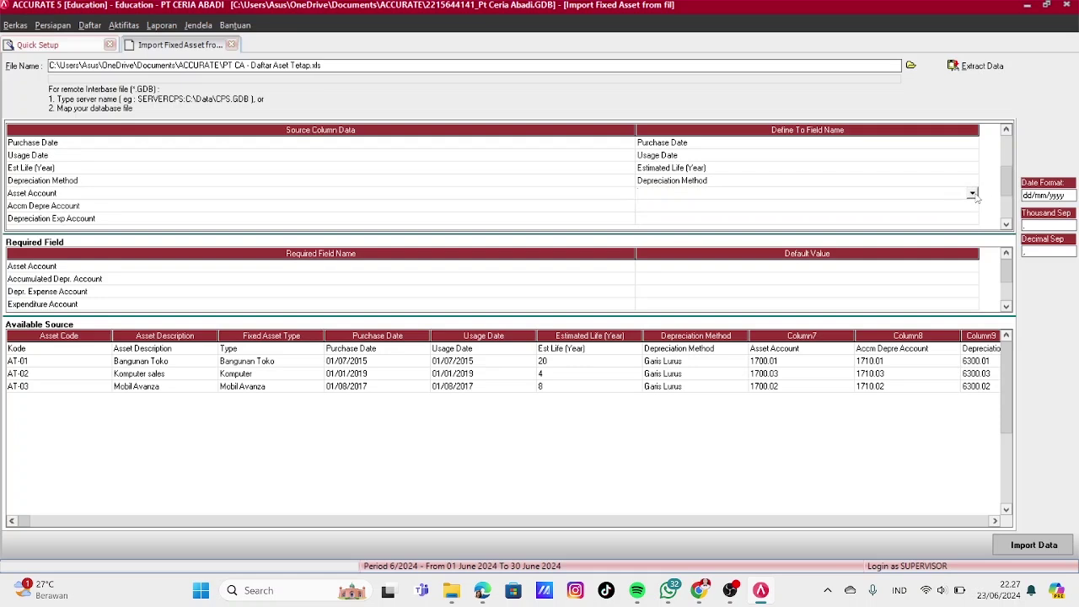
pyautogui.click(972, 193)
# Map Asset Account, matching 1700.01, 1700.03 and 1700.02 to Building, Equipment and Vehicle accounts
pyautogui.click(665, 229)
pyautogui.click(267, 53)
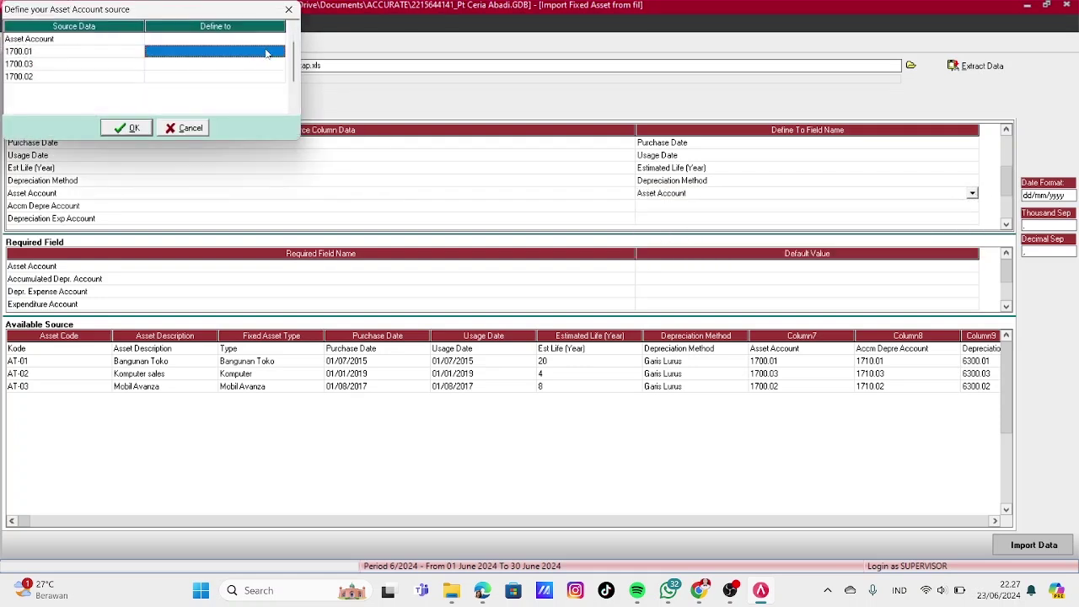
pyautogui.click(278, 53)
pyautogui.click(175, 65)
pyautogui.click(278, 64)
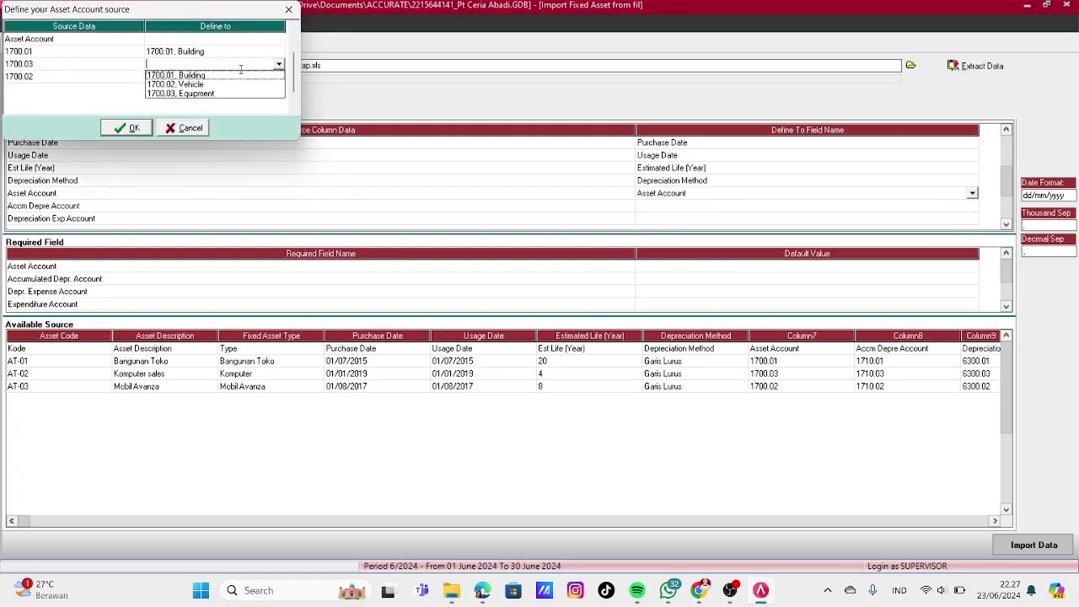
pyautogui.click(182, 94)
pyautogui.click(220, 76)
pyautogui.click(278, 77)
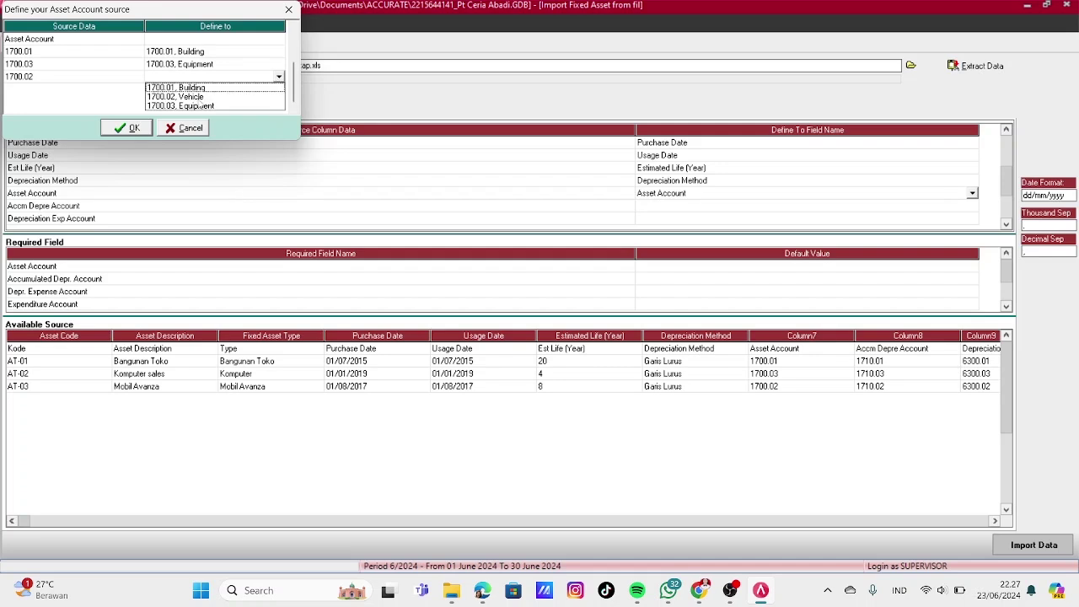
pyautogui.click(182, 96)
pyautogui.click(135, 128)
# Map the Accm Depre Account column to Accumulated Depr. Account
pyautogui.click(698, 209)
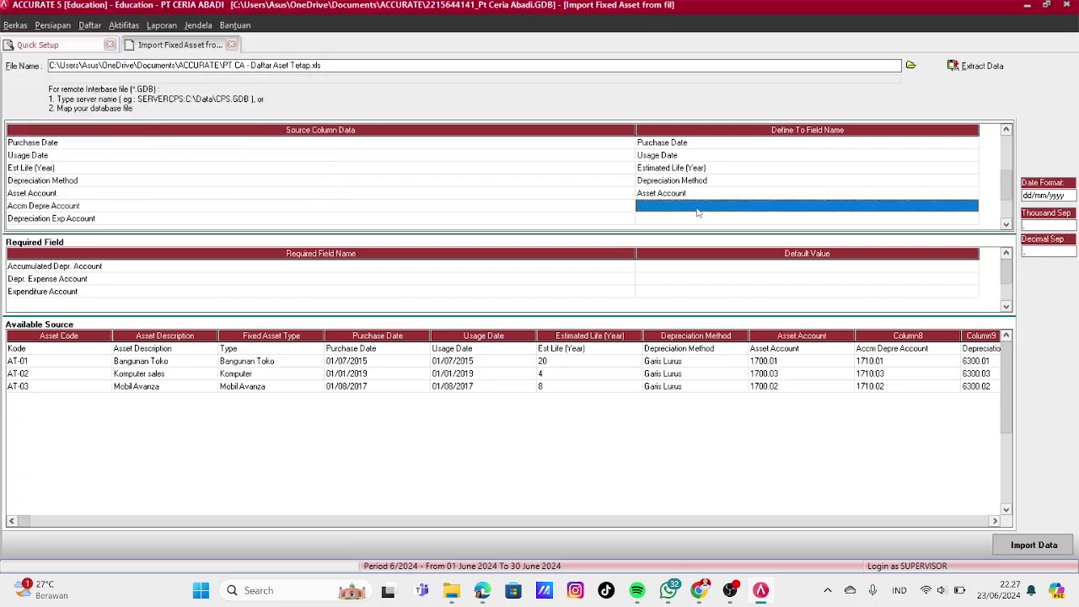
pyautogui.click(962, 209)
pyautogui.click(972, 207)
pyautogui.click(712, 245)
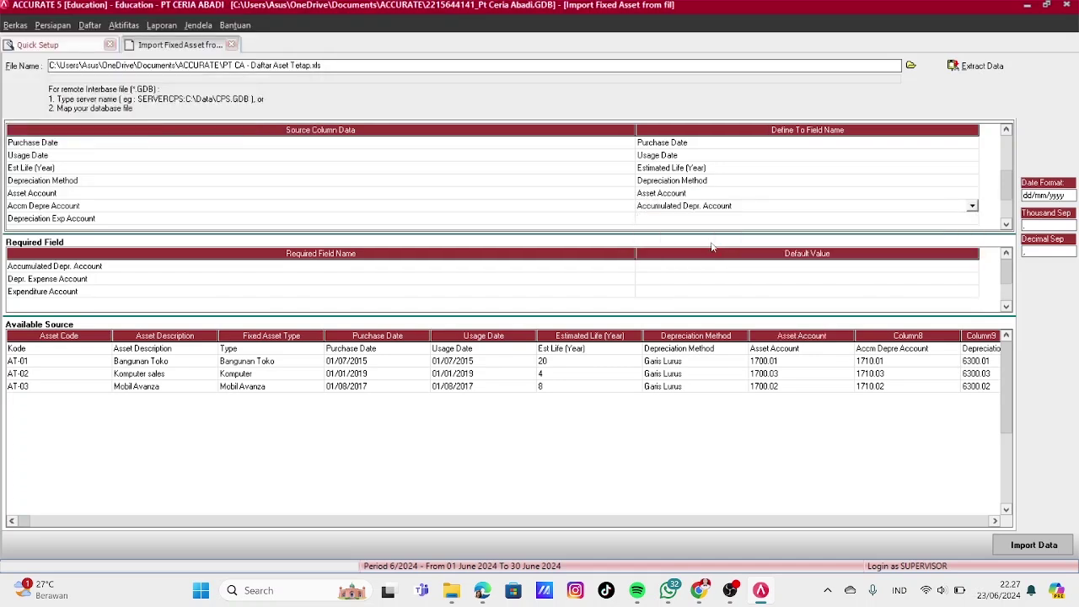
# Match 1710.01, 1710.03 and 1710.02 to accumulated depreciation of building, equipment and vehicle
pyautogui.click(214, 51)
pyautogui.click(278, 51)
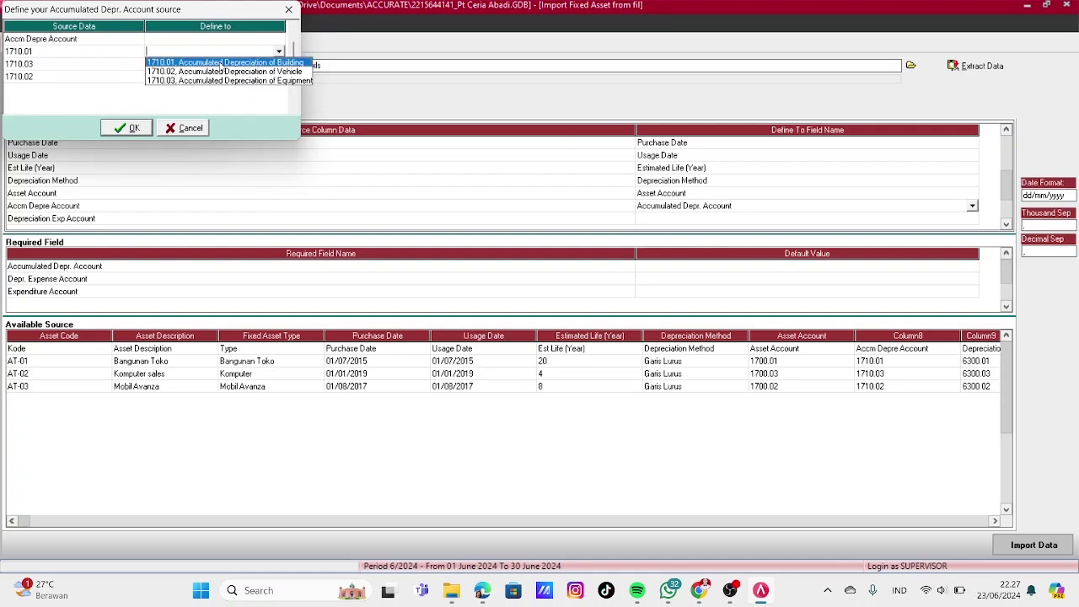
pyautogui.click(221, 62)
pyautogui.click(215, 64)
pyautogui.click(279, 64)
pyautogui.click(190, 91)
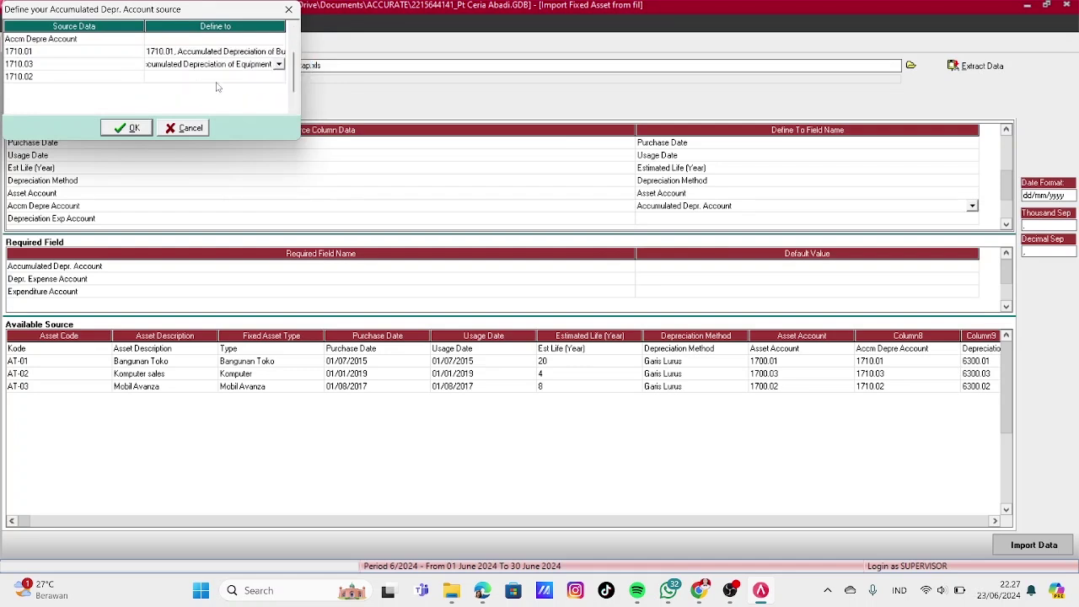
pyautogui.click(216, 77)
pyautogui.click(279, 76)
pyautogui.click(193, 104)
pyautogui.click(125, 128)
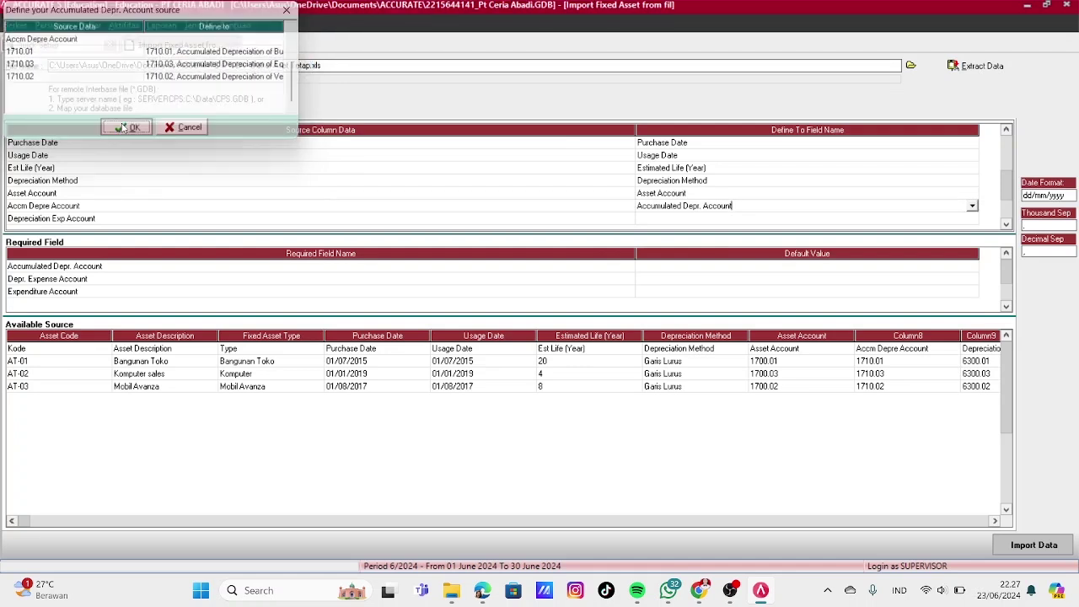
pyautogui.click(826, 218)
# Map the column to Depr. Expense Account and match 6300.01 to Depreciation Expense of Building
pyautogui.click(972, 219)
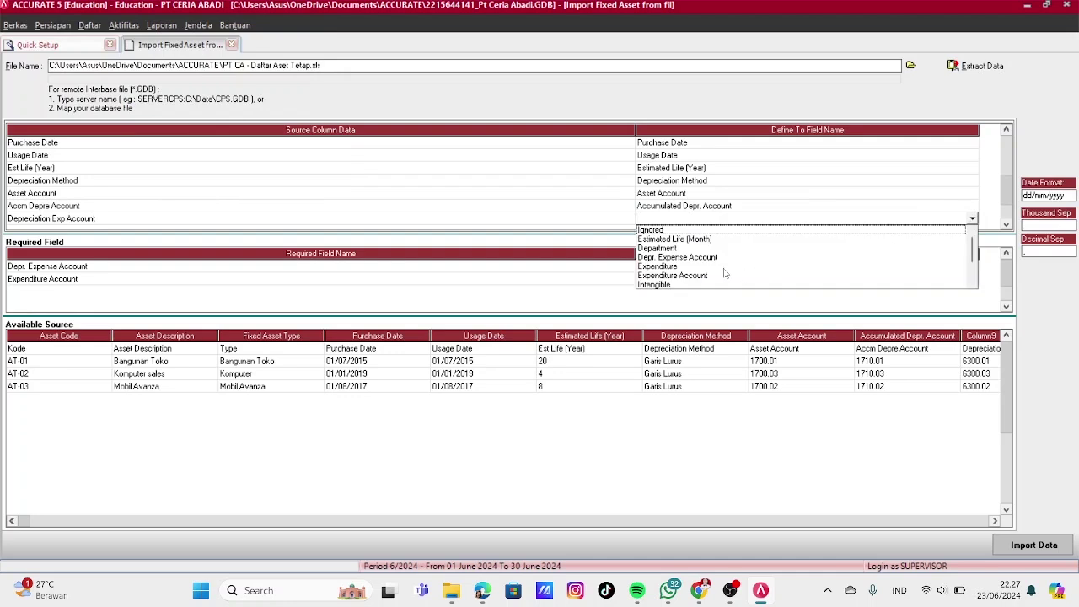
pyautogui.click(679, 258)
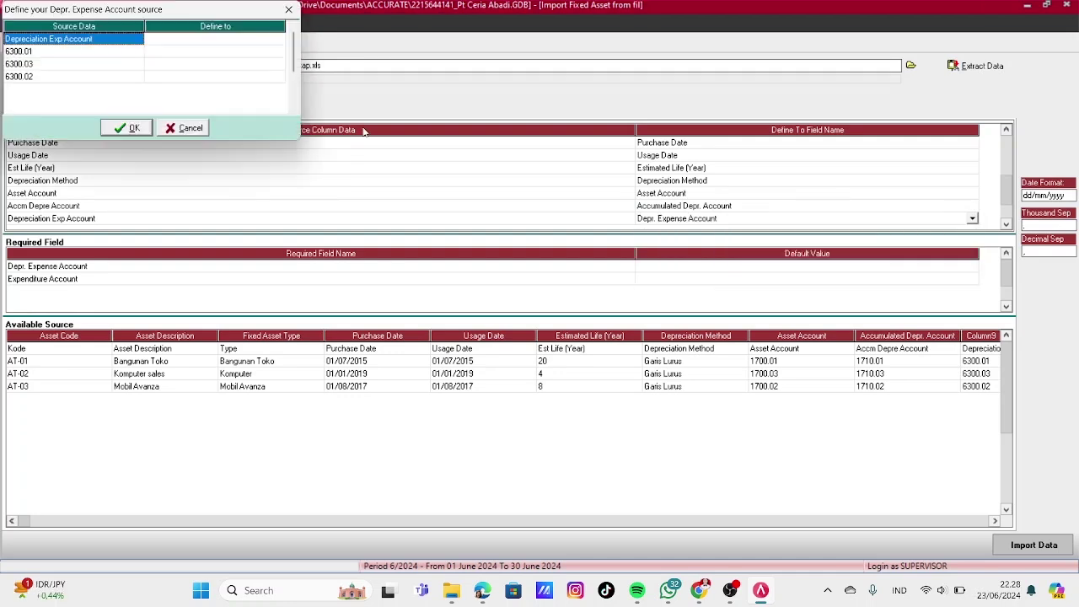
pyautogui.click(279, 51)
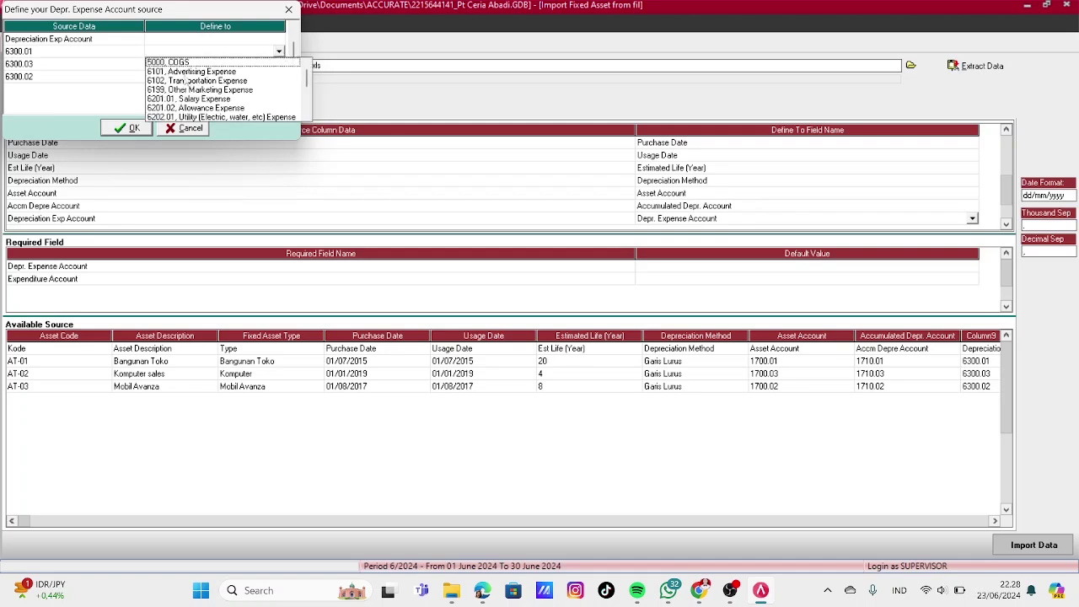
pyautogui.scroll(-3, 307, 93)
pyautogui.click(179, 63)
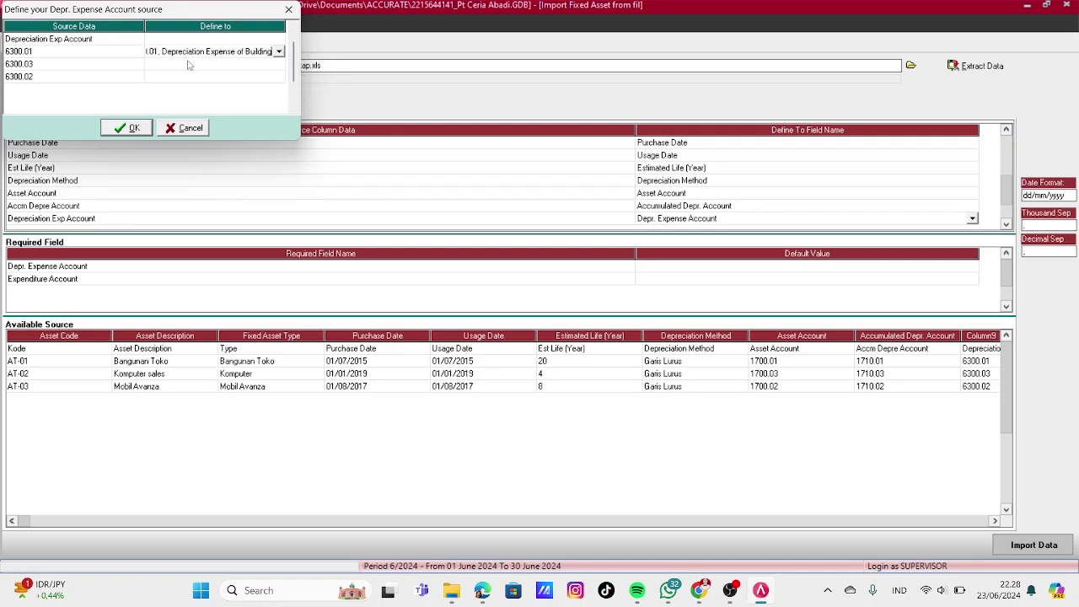
# Match 6300.03 and 6300.02 to Depreciation Expense of Equipment and Vehicle, then confirm
pyautogui.click(188, 62)
pyautogui.click(279, 64)
pyautogui.scroll(-4, 270, 114)
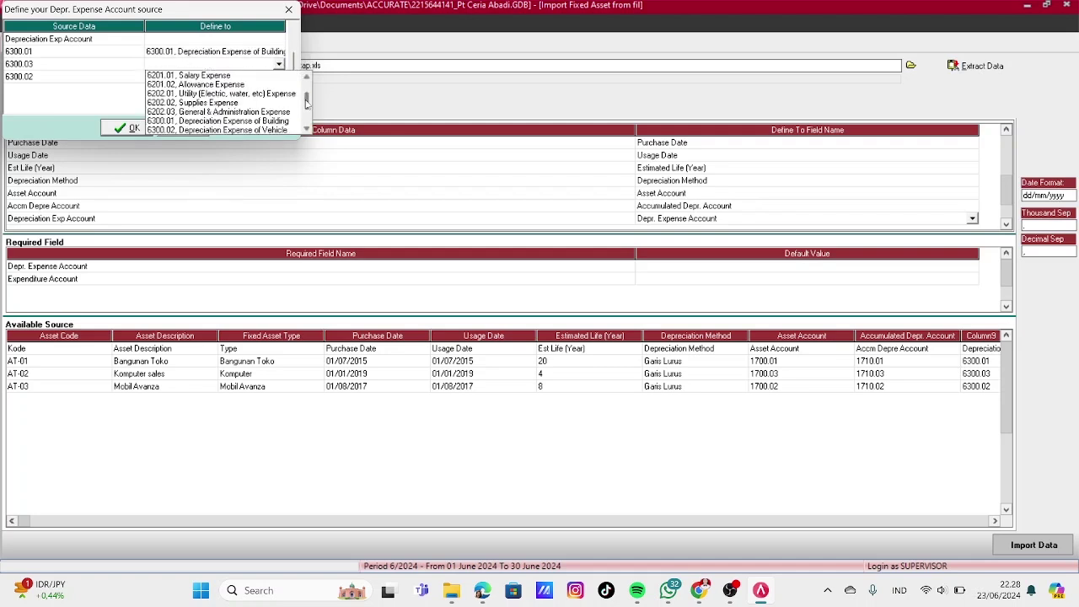
pyautogui.click(163, 93)
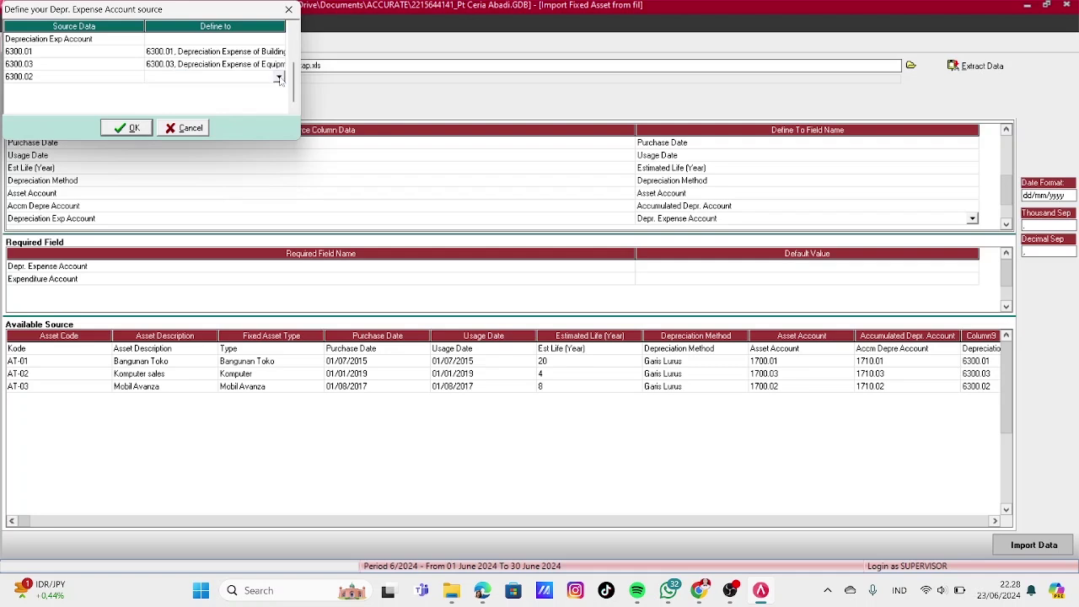
pyautogui.click(179, 76)
pyautogui.scroll(-3, 180, 108)
pyautogui.click(182, 96)
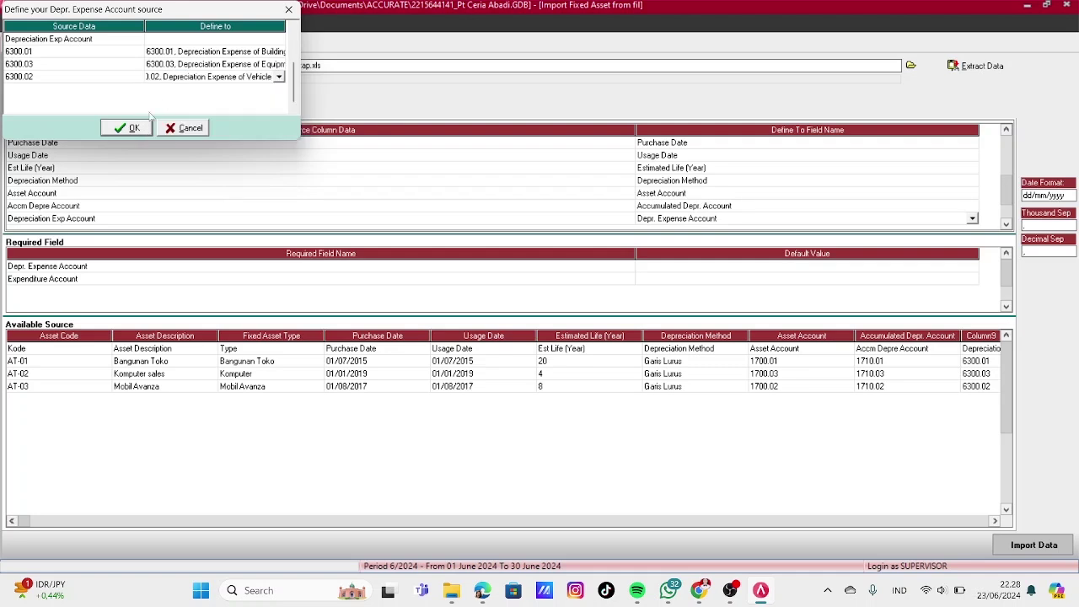
pyautogui.click(127, 128)
pyautogui.scroll(-3, 1011, 229)
# Leave the Expense Account column ignored and map Amount to Expenditure
pyautogui.click(924, 195)
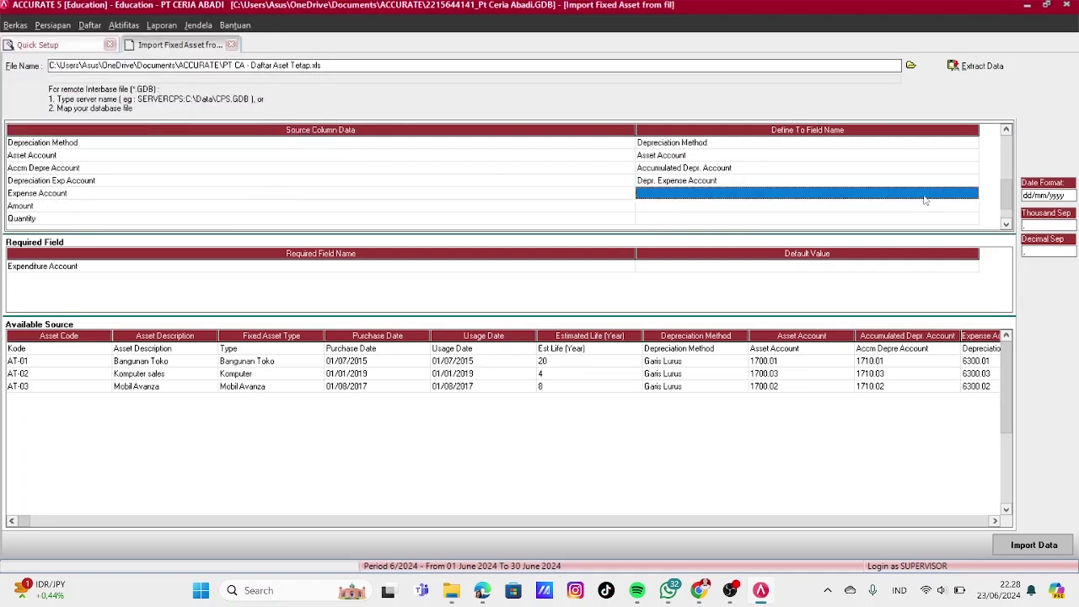
pyautogui.click(973, 195)
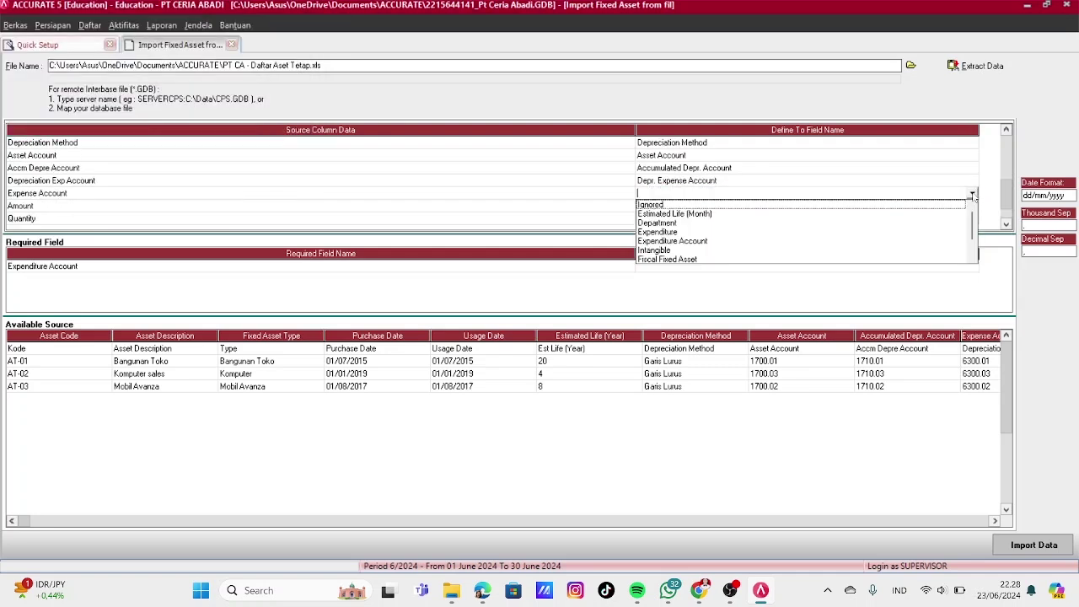
pyautogui.click(677, 205)
pyautogui.click(961, 207)
pyautogui.click(973, 207)
pyautogui.click(972, 206)
pyautogui.click(666, 244)
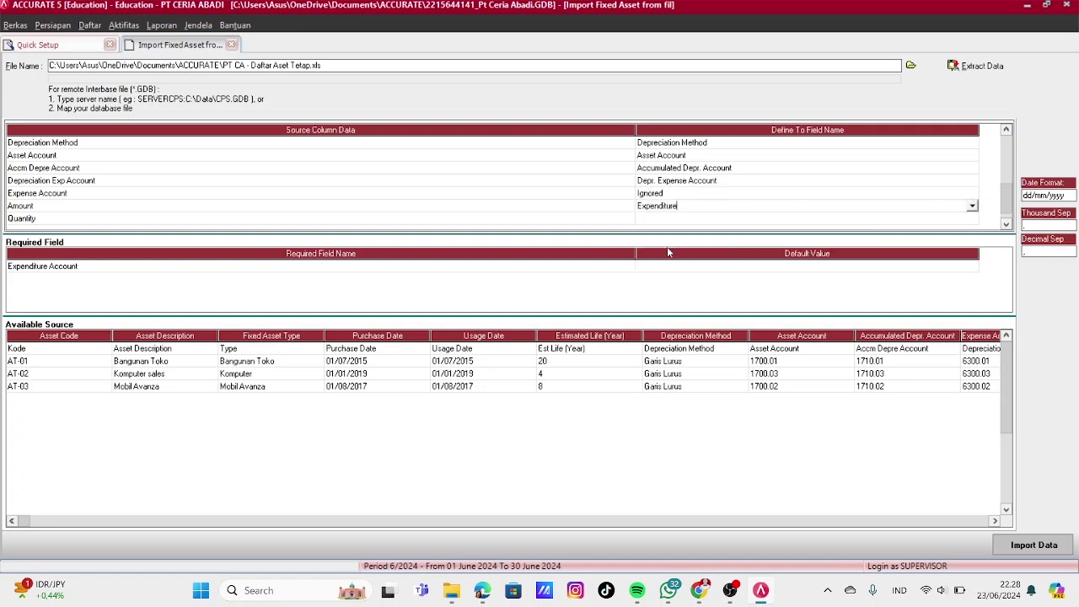
# Map the Quantity column to Quantity and select the header row in the source data
pyautogui.click(689, 220)
pyautogui.click(973, 218)
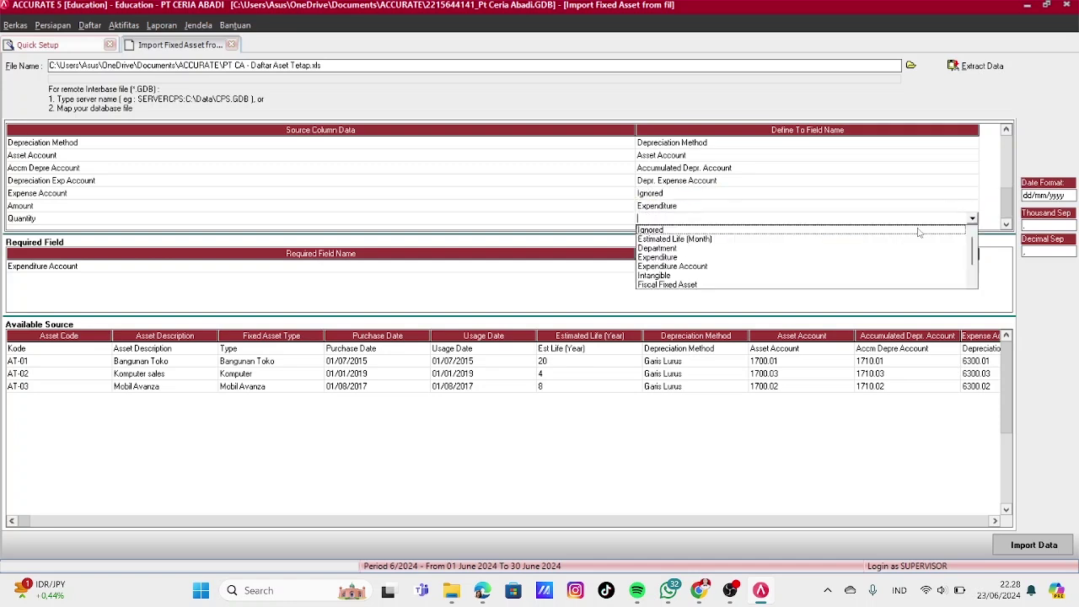
pyautogui.scroll(-1, 973, 261)
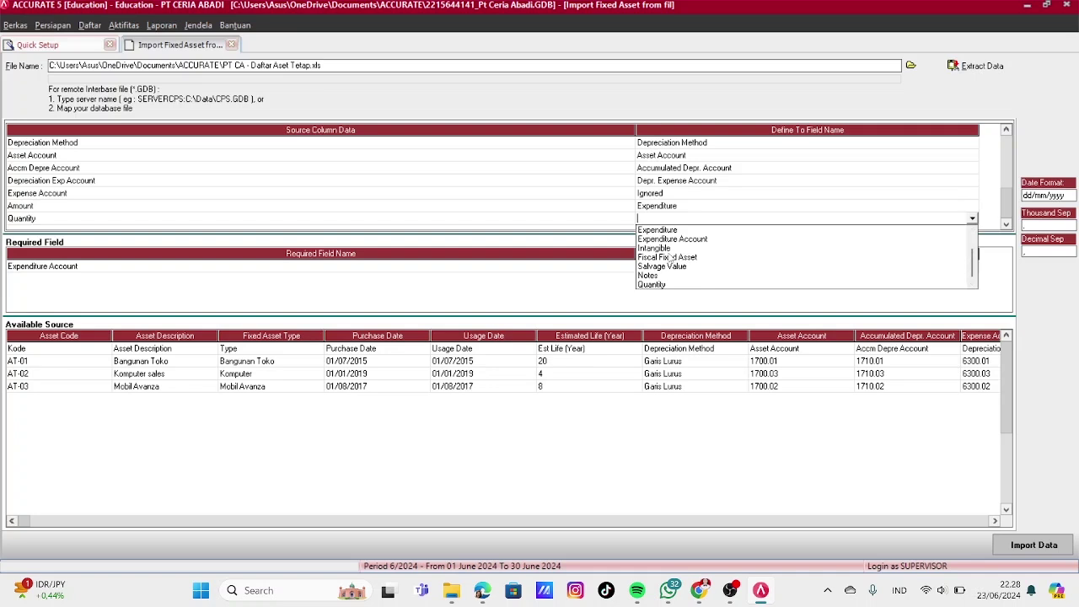
pyautogui.click(652, 284)
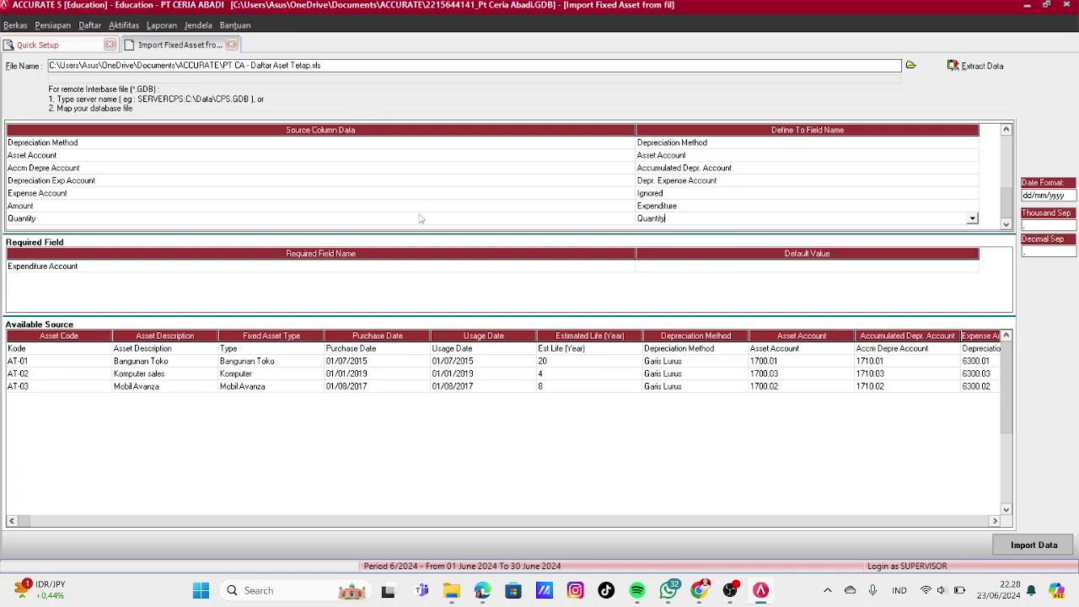
pyautogui.click(587, 349)
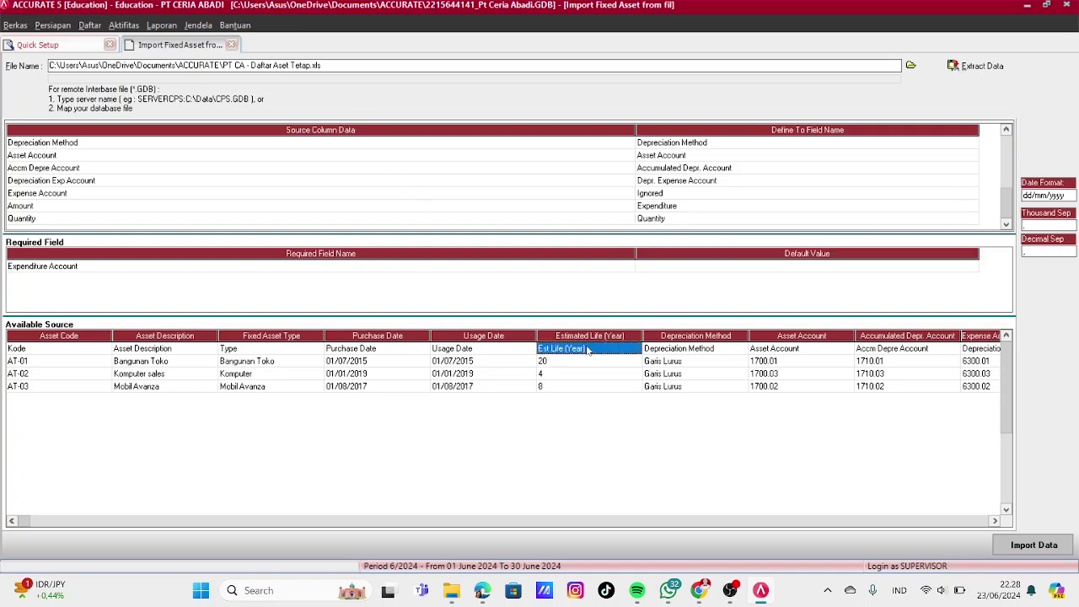
# Delete the header row from the Excel source data
pyautogui.rightClick(588, 349)
pyautogui.click(601, 371)
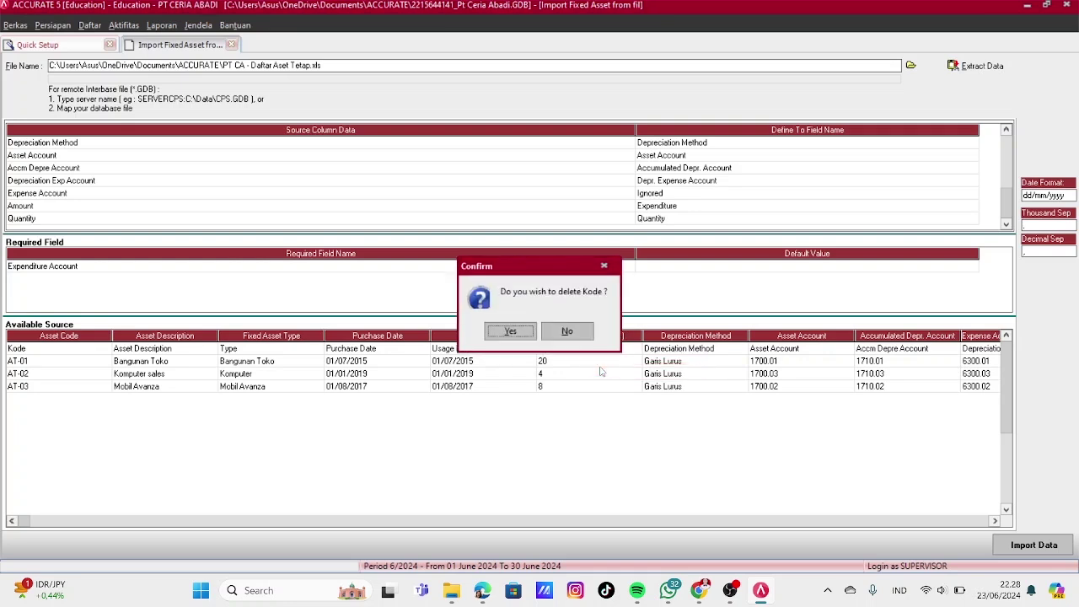
pyautogui.click(506, 331)
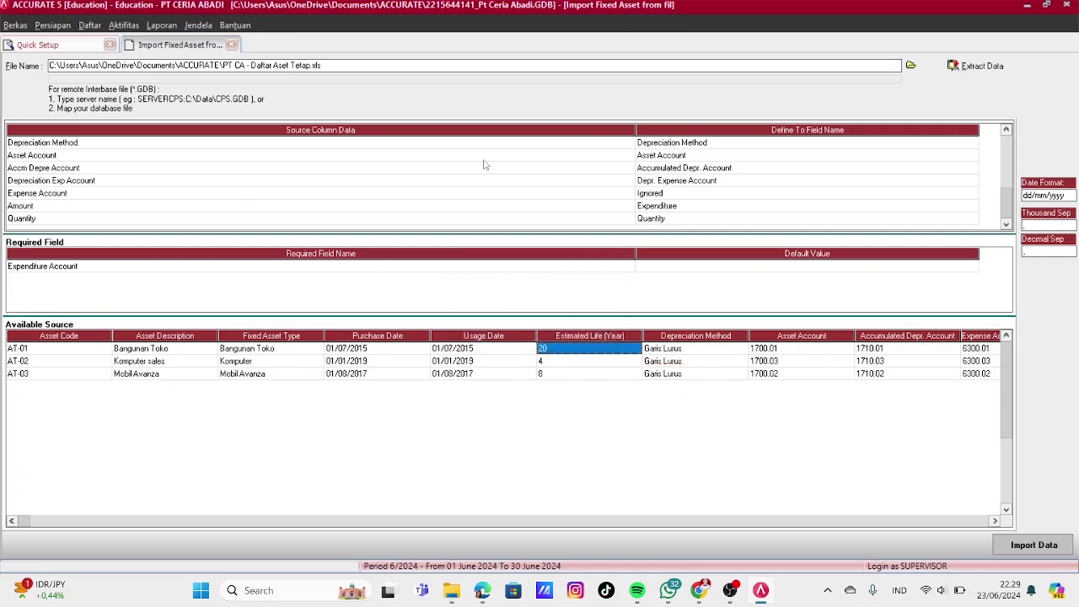
# Review the Expenditure Account default and import fixed assets AT-01 to AT-03
pyautogui.click(814, 268)
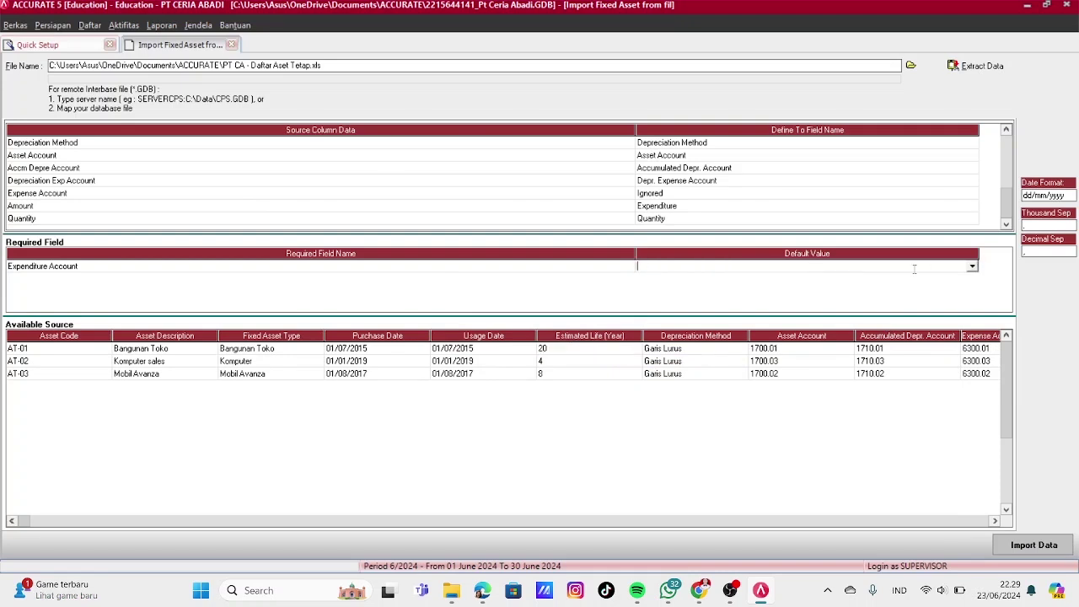
pyautogui.click(972, 267)
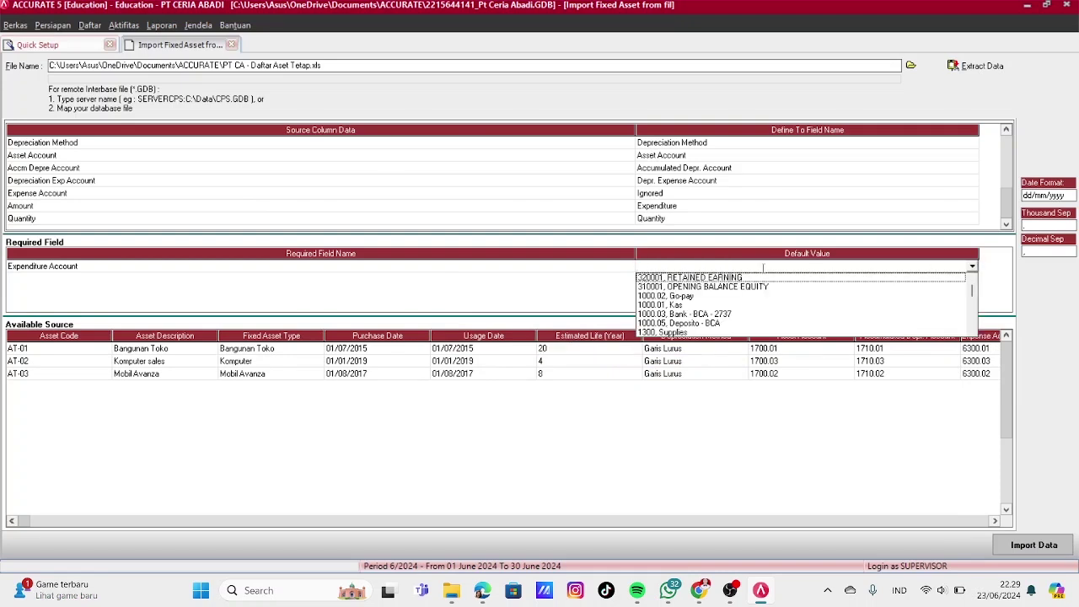
pyautogui.click(641, 360)
pyautogui.click(1034, 544)
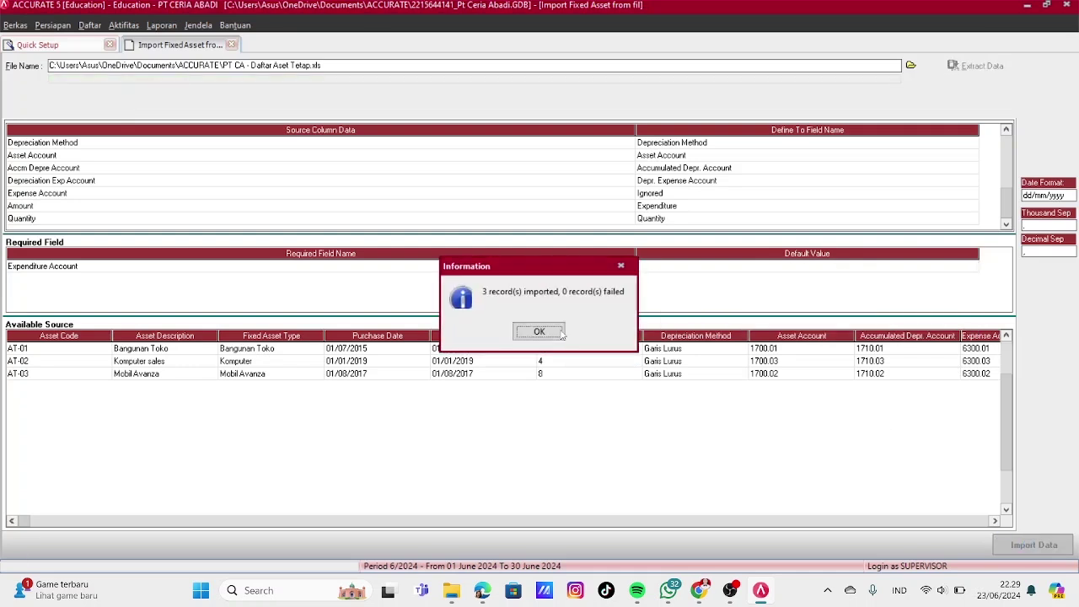
pyautogui.click(560, 331)
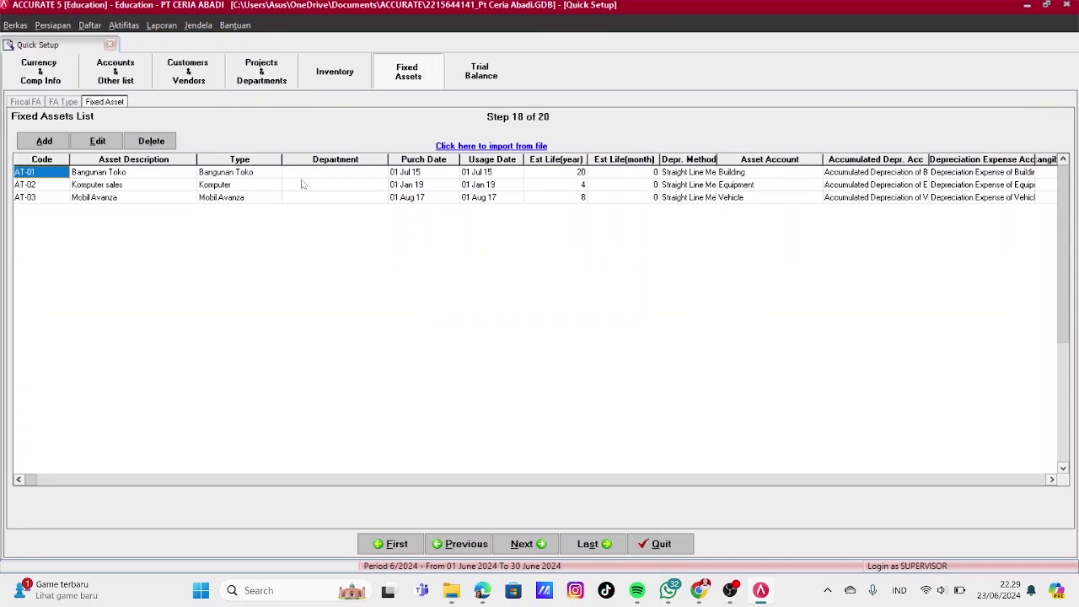
# Pass the trial balance step and check the USD currency default accounts in Preferences
pyautogui.click(524, 544)
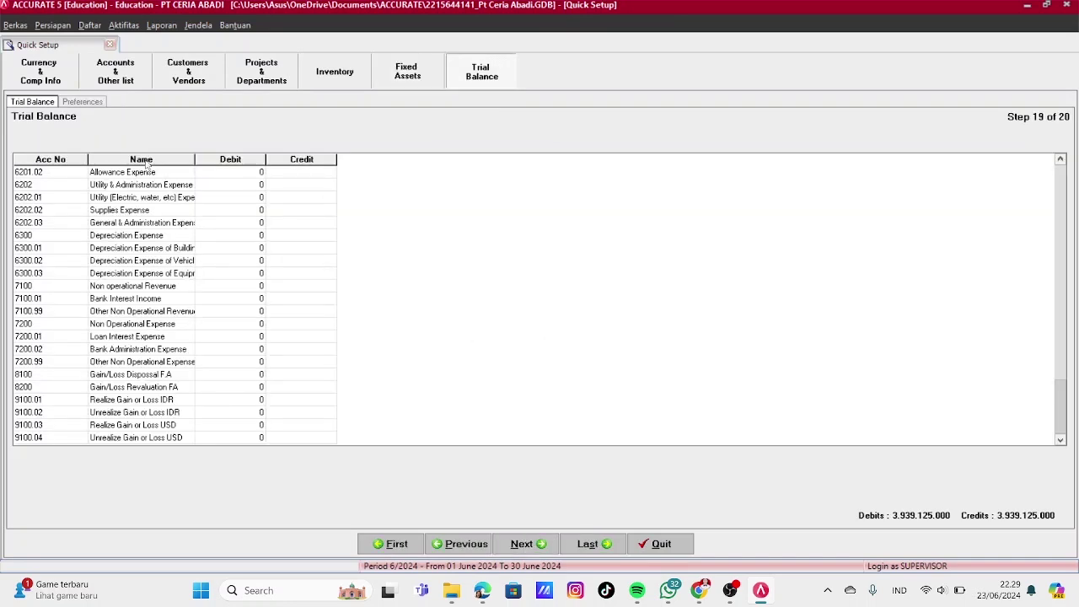
pyautogui.click(81, 102)
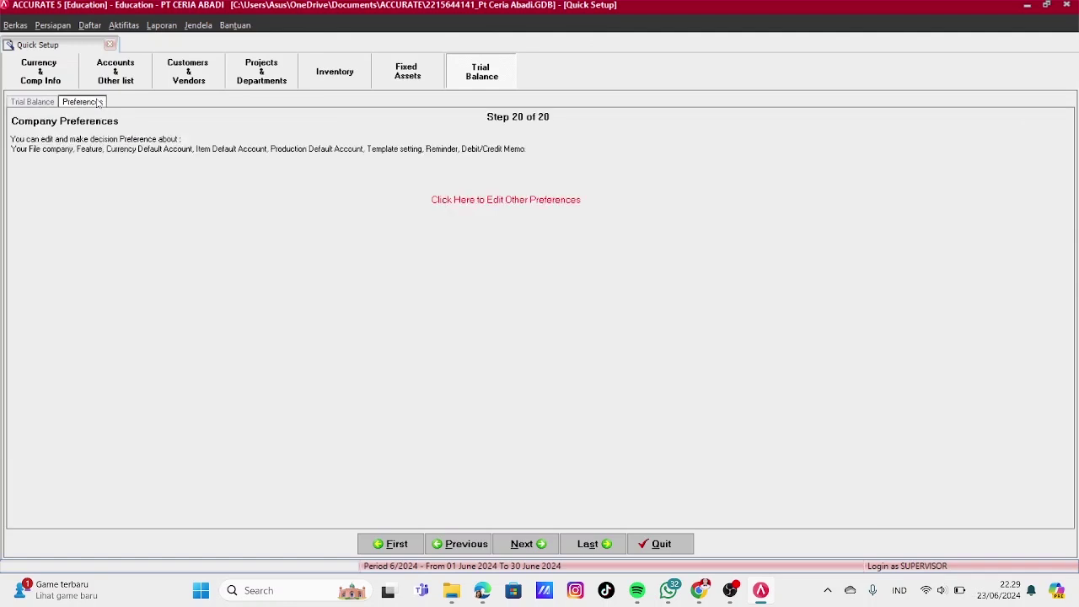
pyautogui.click(506, 200)
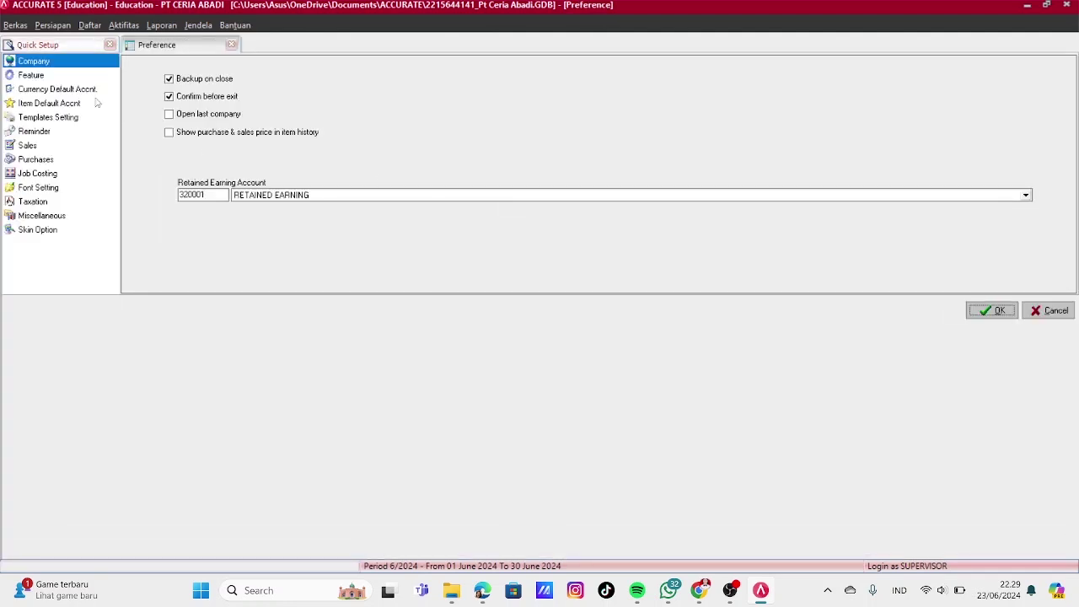
pyautogui.click(82, 90)
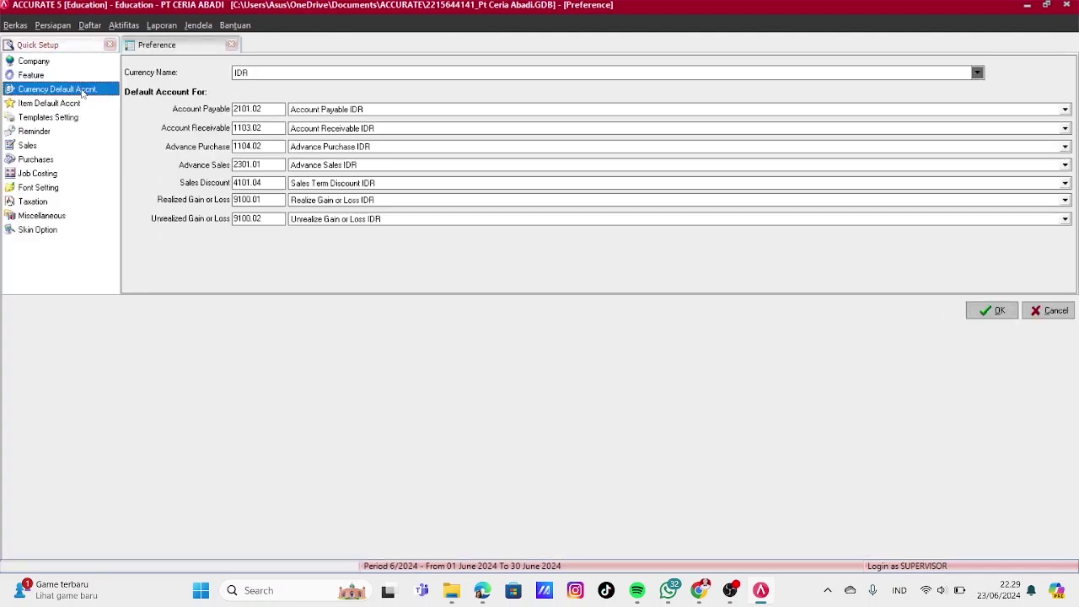
pyautogui.click(379, 75)
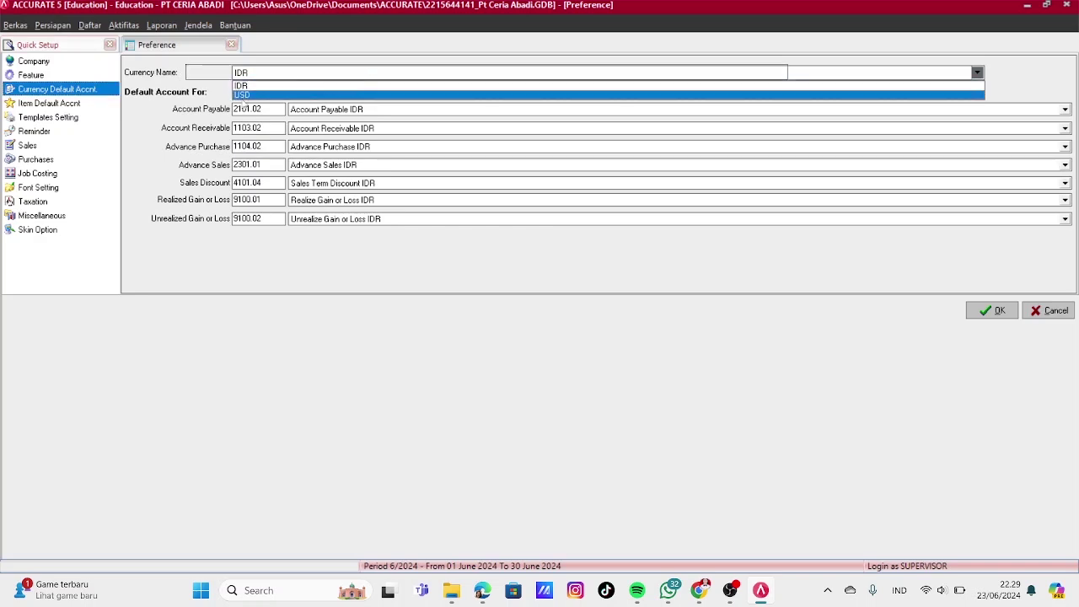
pyautogui.click(246, 95)
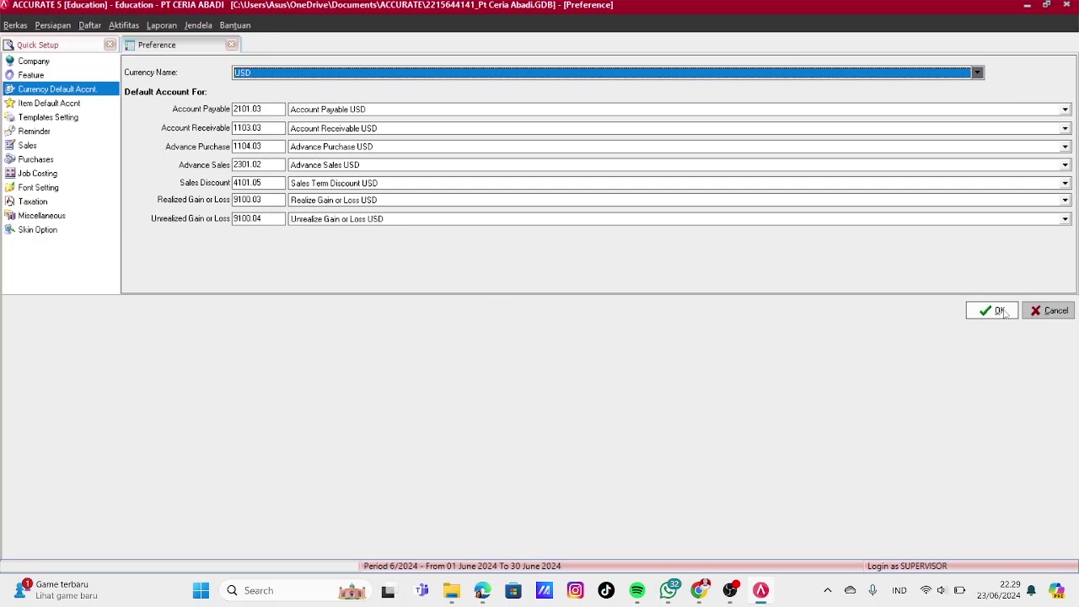
pyautogui.click(995, 311)
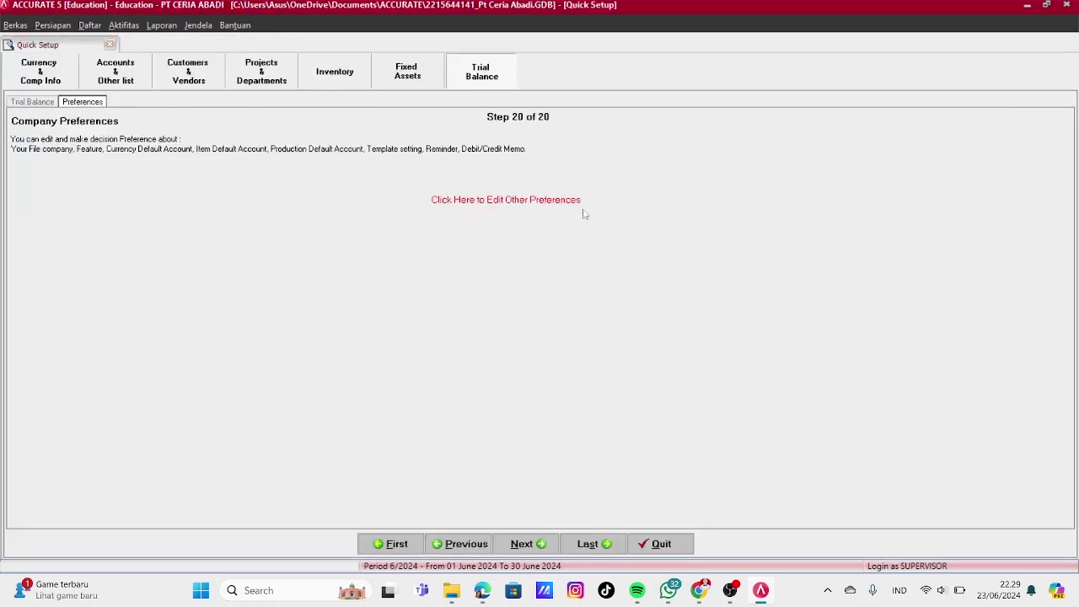
# Finish Quick Setup and run Period End for December 2020
pyautogui.click(523, 544)
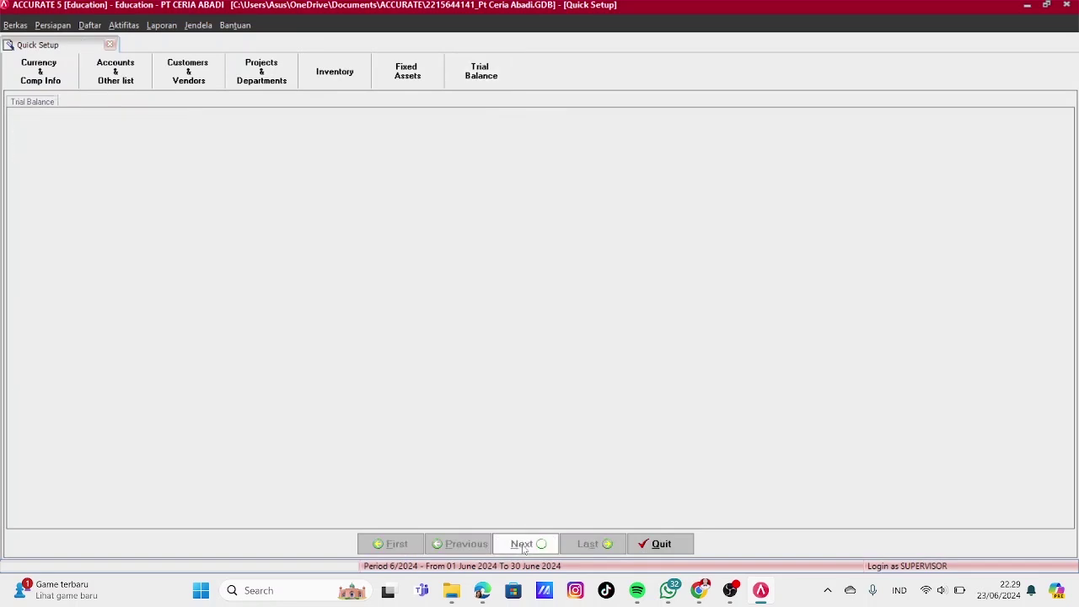
pyautogui.click(655, 544)
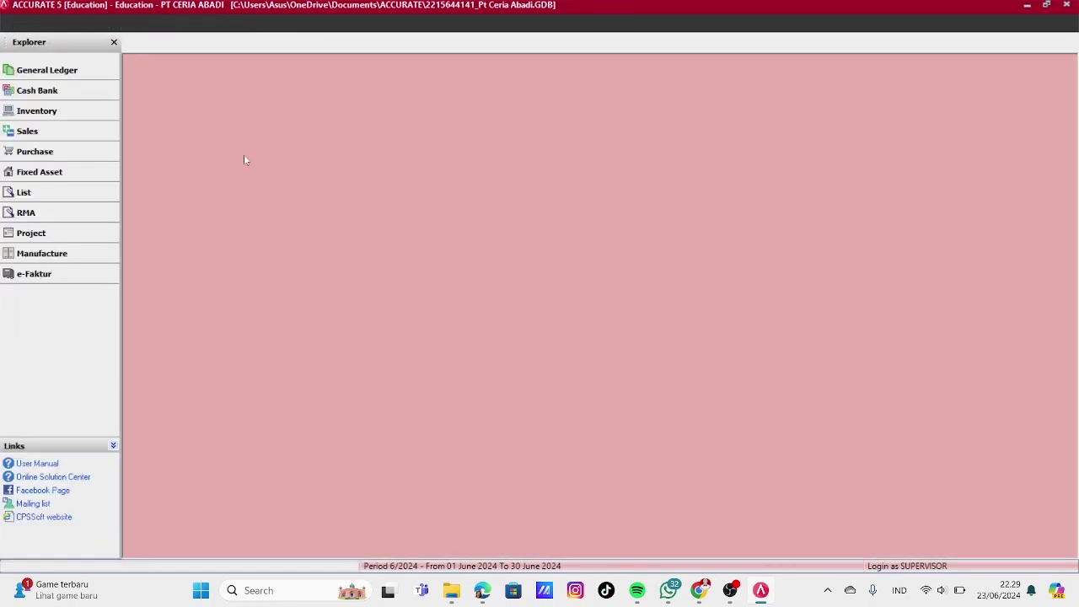
pyautogui.click(91, 31)
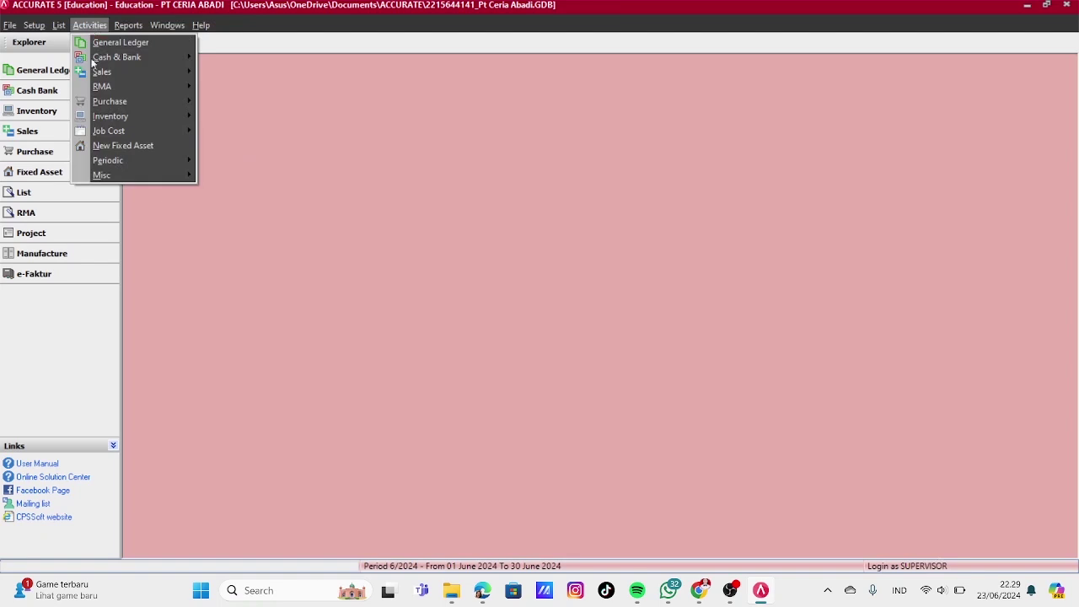
pyautogui.moveTo(100, 161)
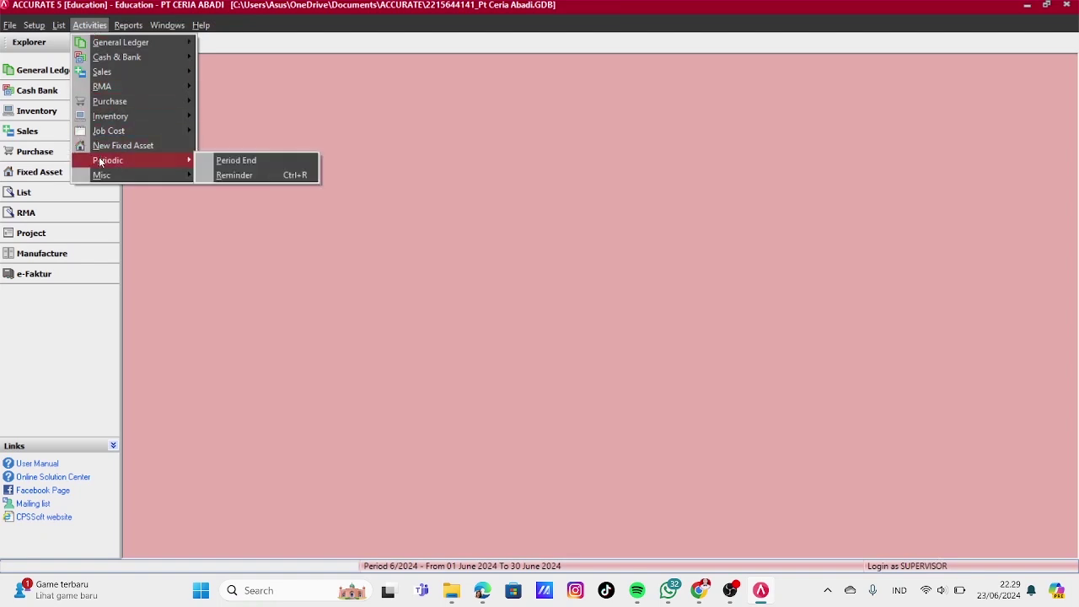
pyautogui.click(221, 162)
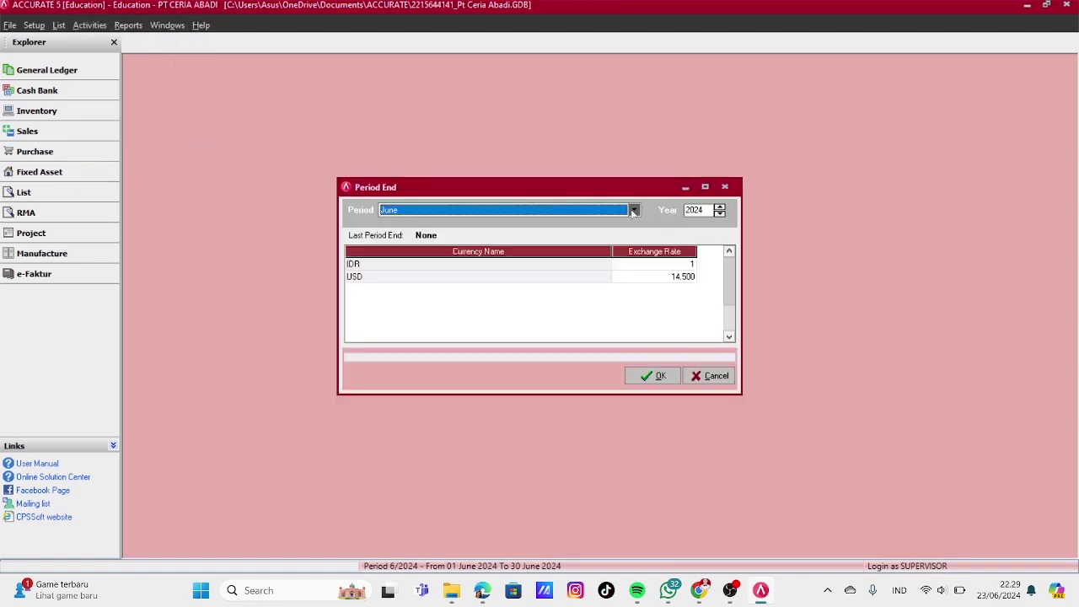
pyautogui.click(633, 211)
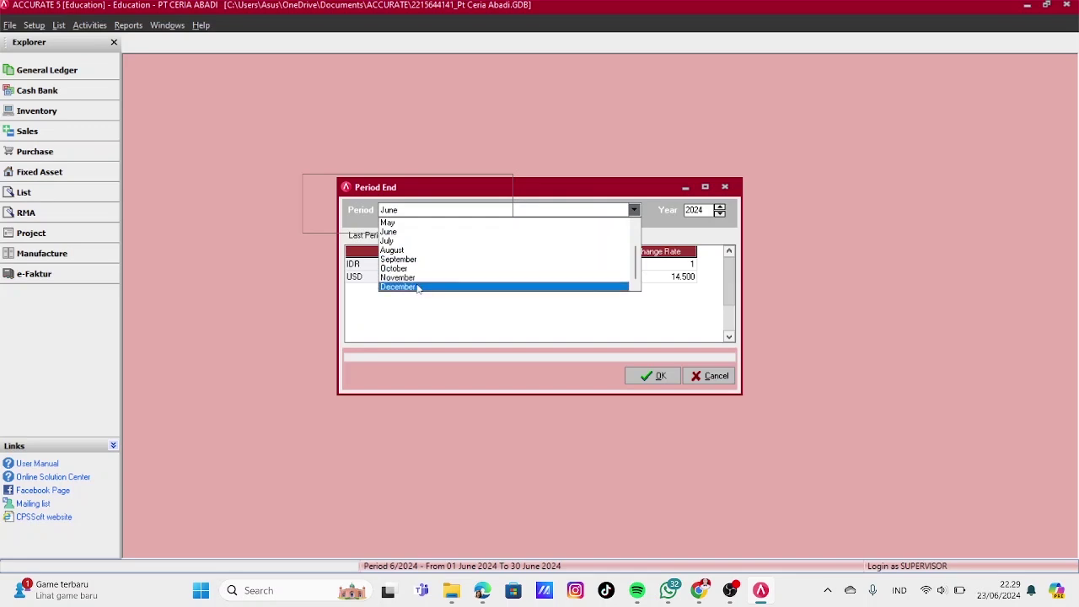
pyautogui.click(418, 288)
pyautogui.click(719, 215)
pyautogui.click(719, 215)
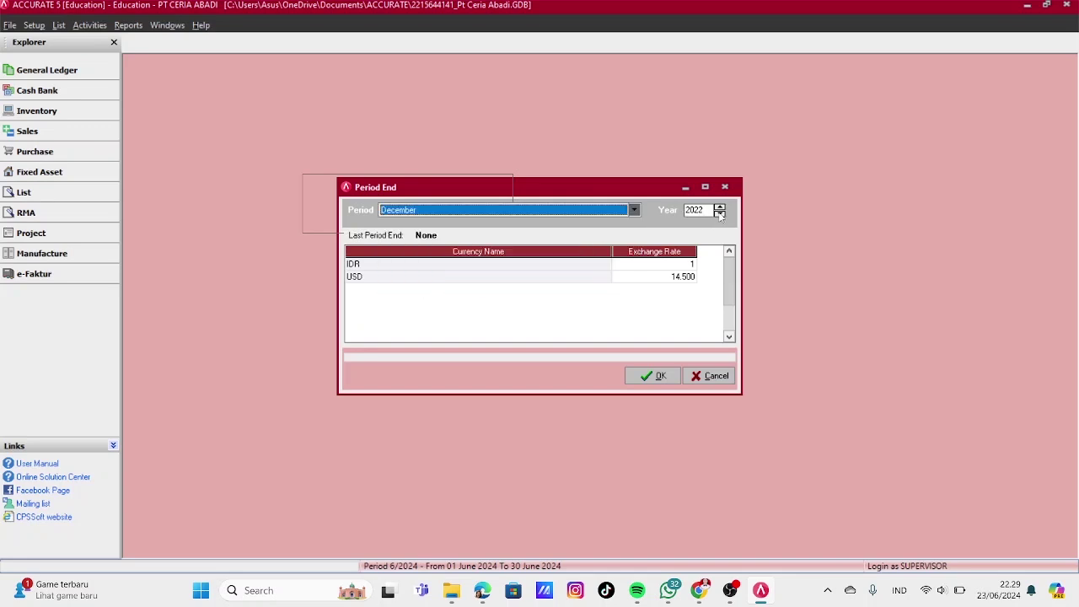
pyautogui.click(653, 375)
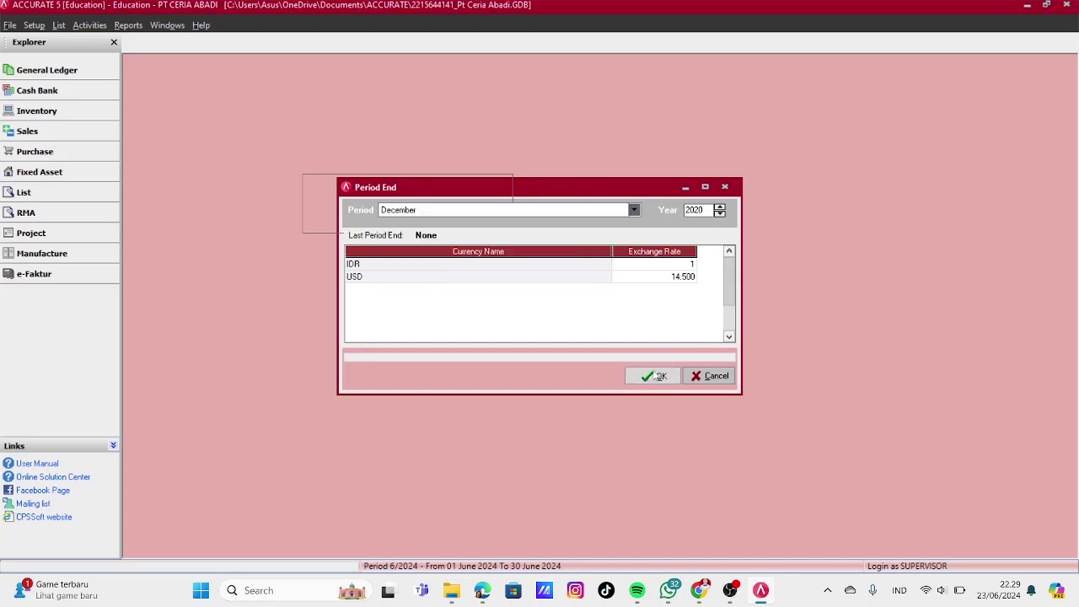
pyautogui.click(547, 335)
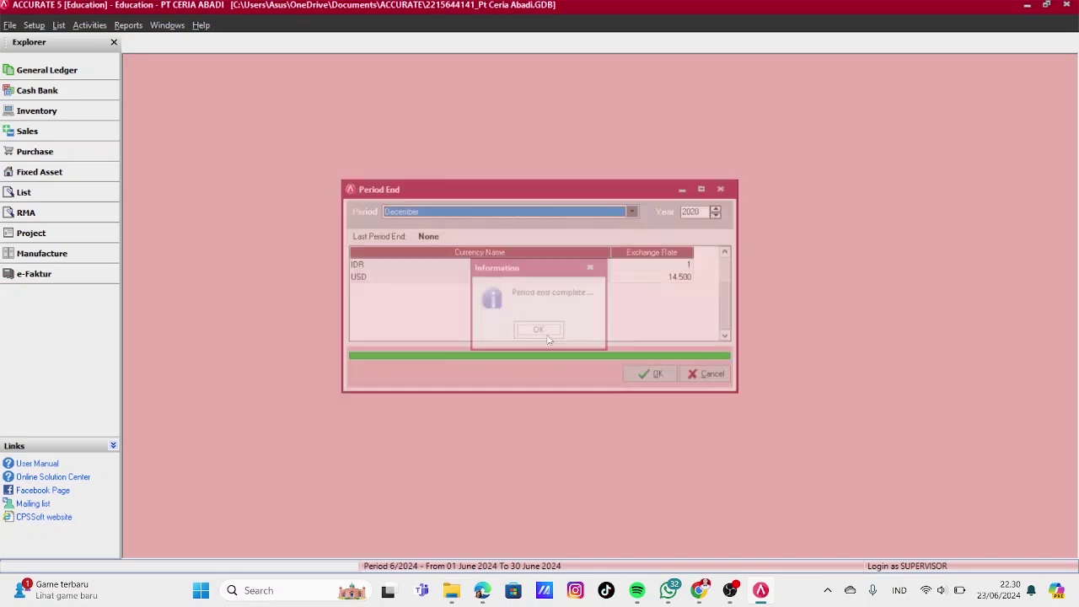
# Generate the General Ledger's Trial Balance (Classic) report as of 31/12/2020
pyautogui.click(128, 25)
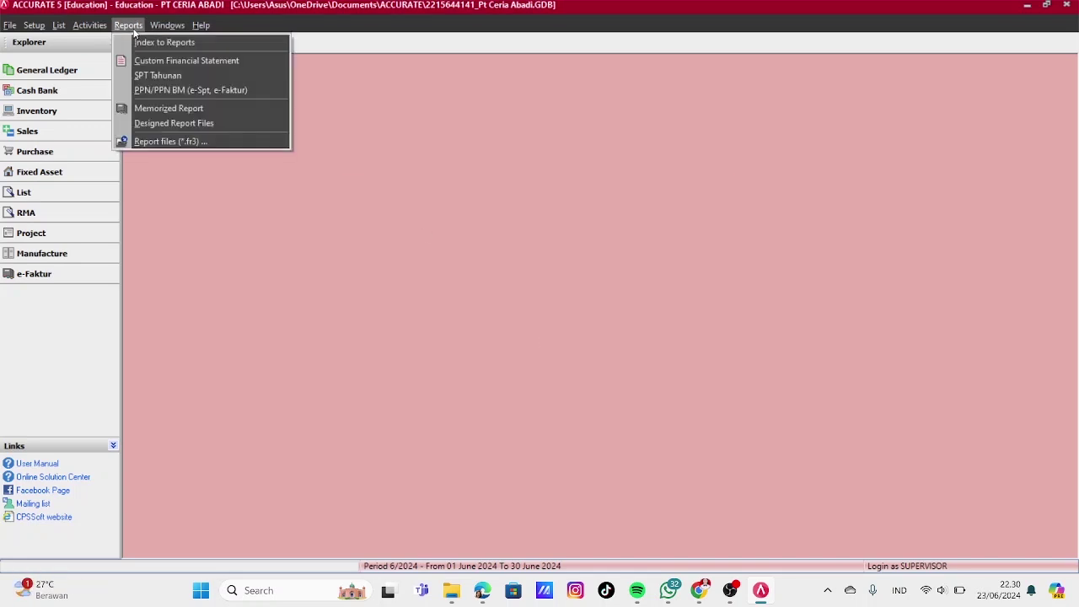
pyautogui.click(162, 42)
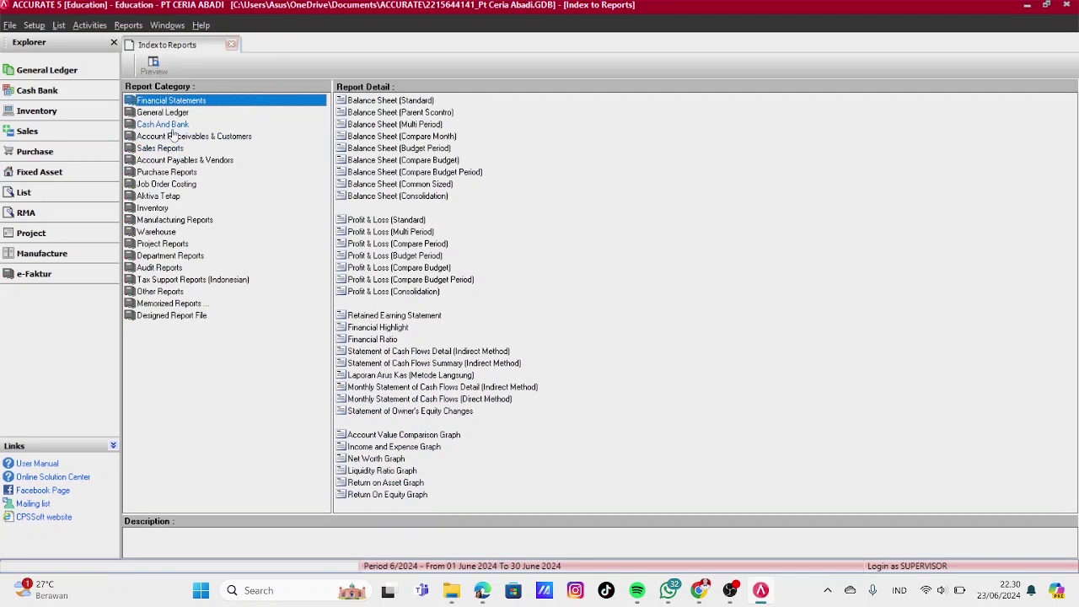
pyautogui.click(172, 114)
pyautogui.click(401, 161)
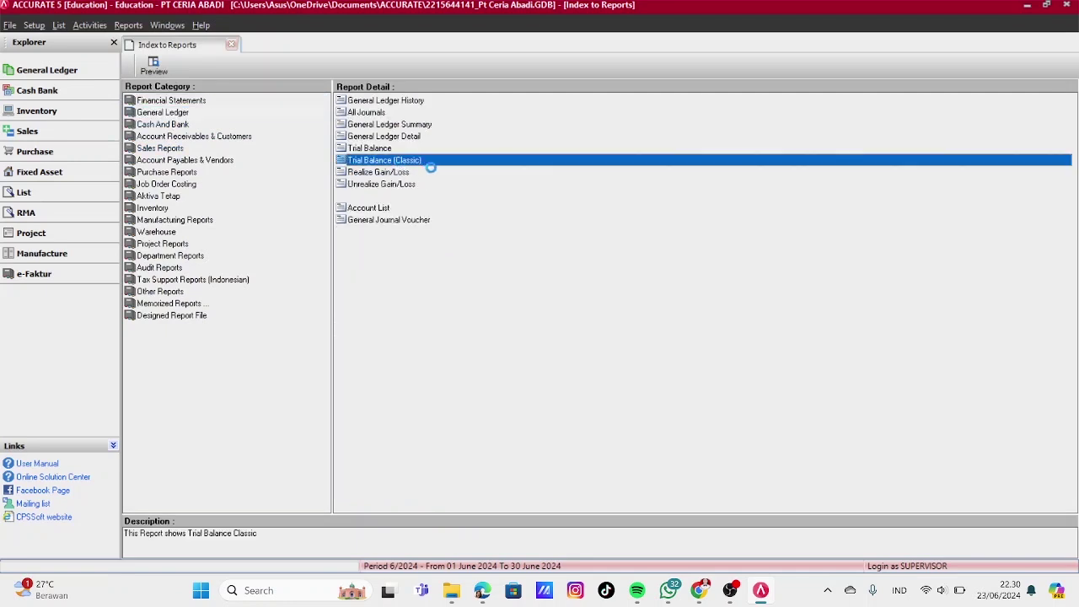
pyautogui.doubleClick(434, 170)
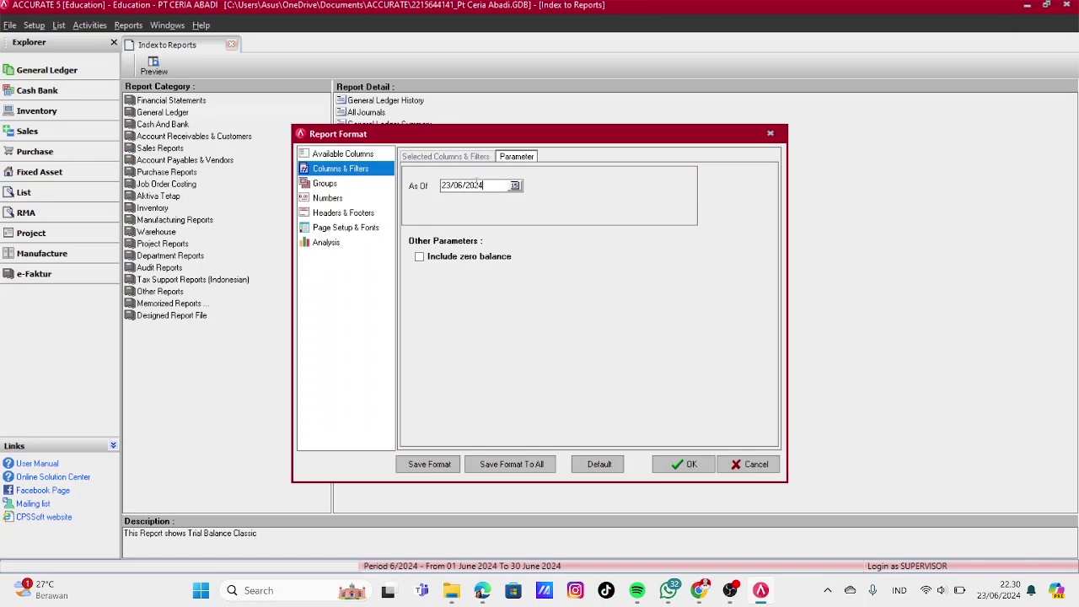
pyautogui.doubleClick(476, 184)
pyautogui.write('31/12/2020')
pyautogui.click(674, 464)
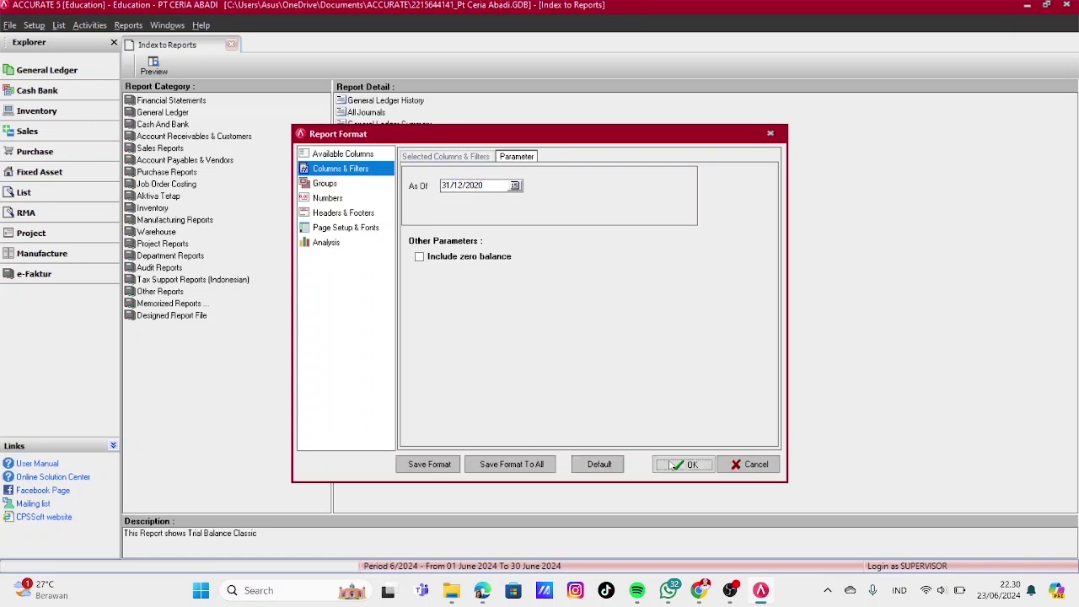